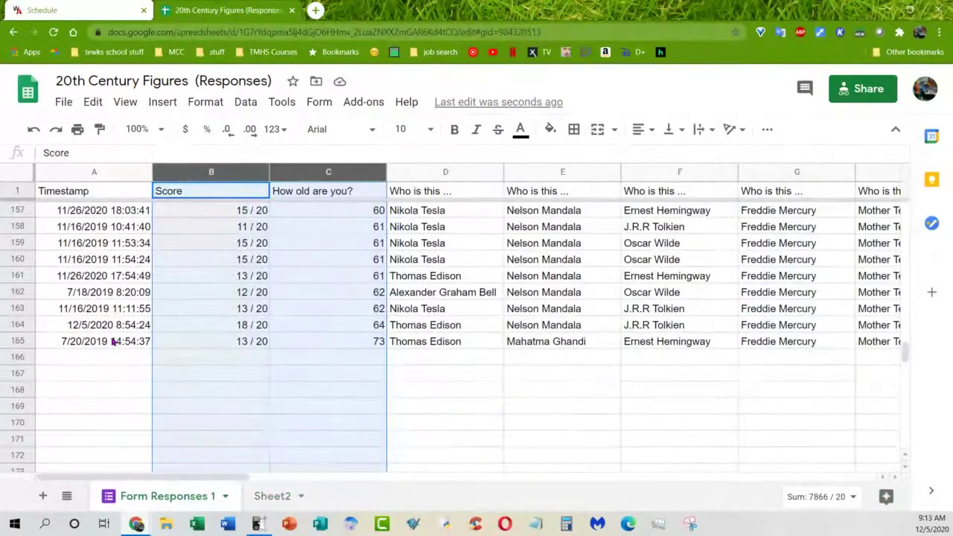
Review the timestamps, scores and ages on the Form Responses 1 sheet, from the last responses back up to the first rows
click(90, 193)
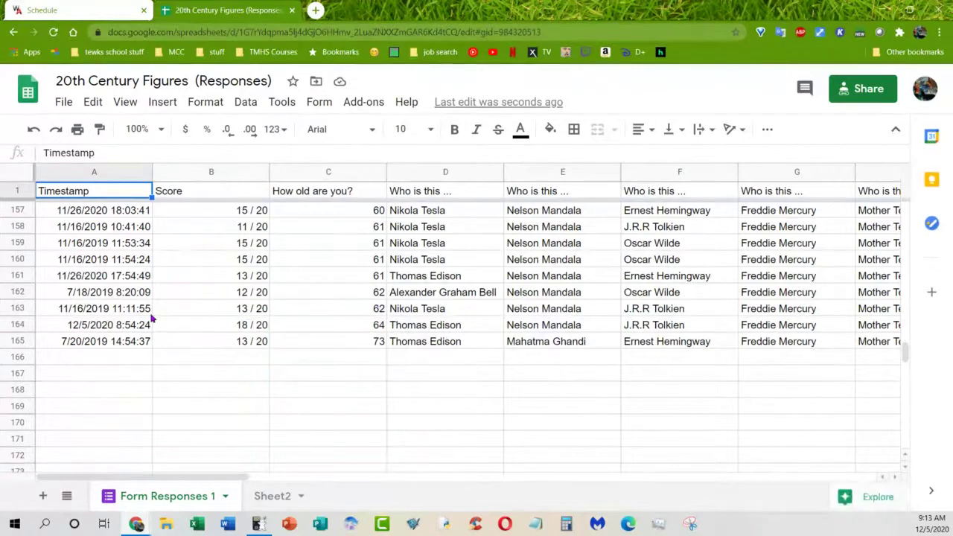
scroll(122, 344, up, 1)
scroll(122, 343, up, 17)
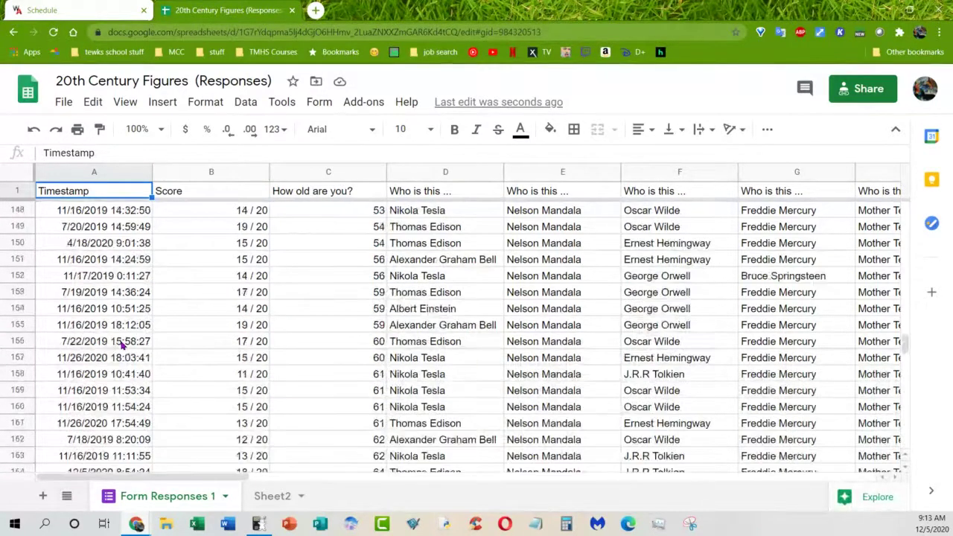
scroll(125, 339, up, 3)
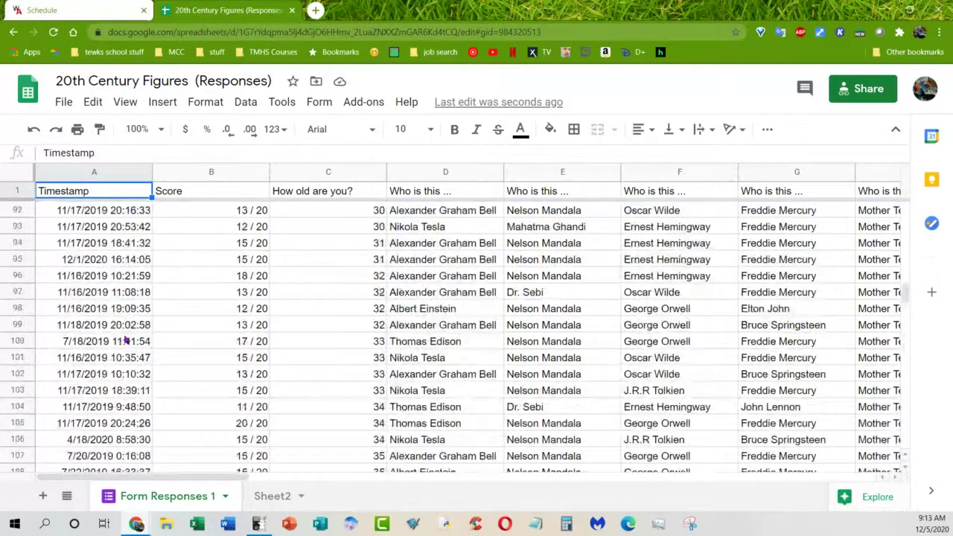
scroll(125, 339, up, 20)
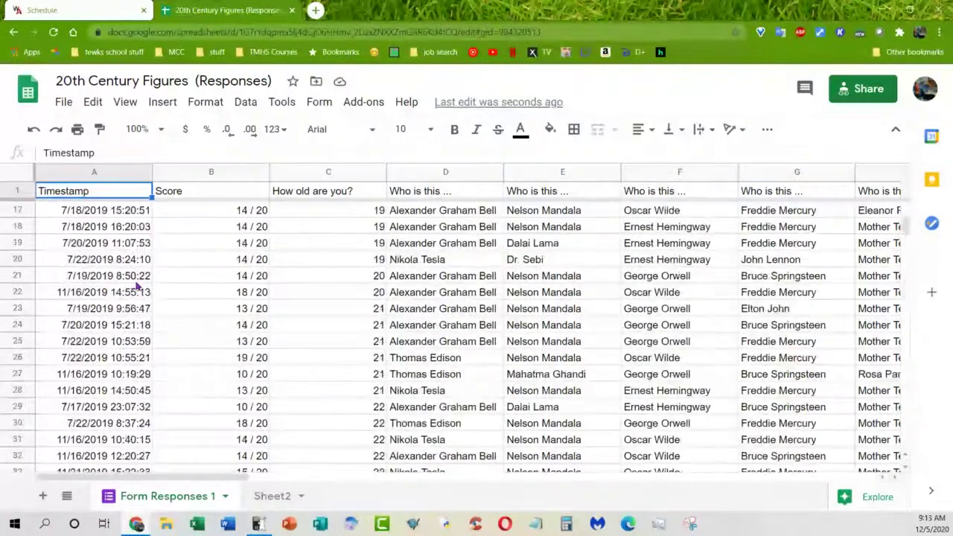
scroll(137, 285, up, 5)
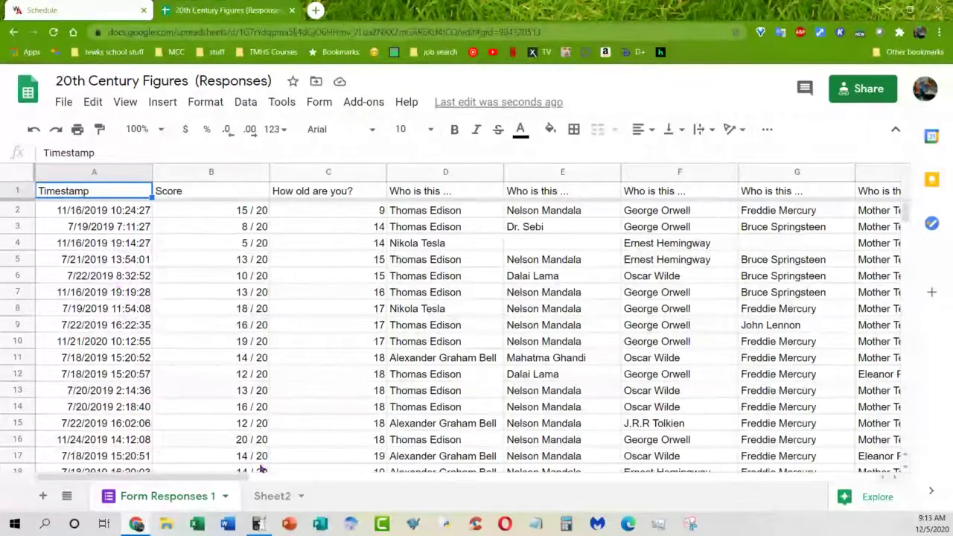
Examine on Sheet2 how the scores are split into age-group columns from less than 20 to 60+, and how far each column extends
click(273, 497)
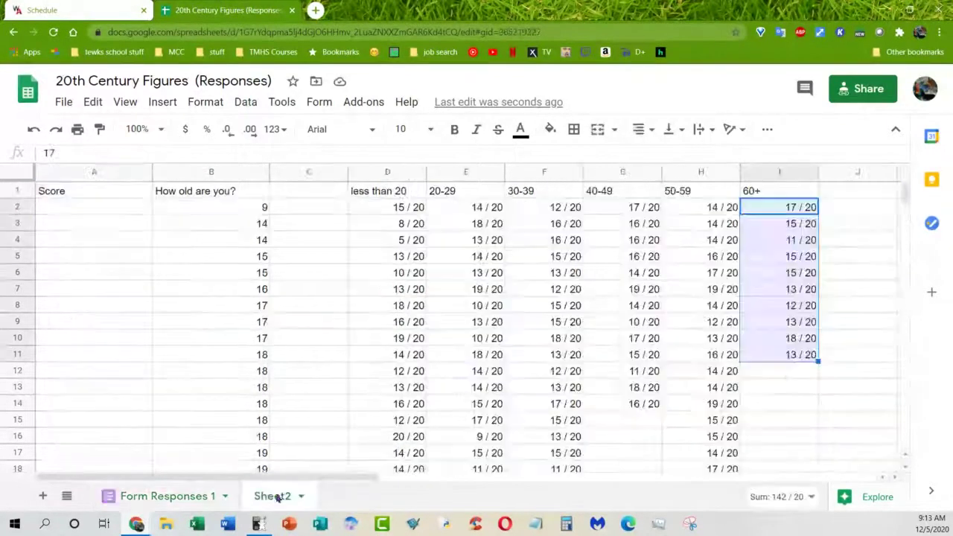
scroll(536, 320, down, 3)
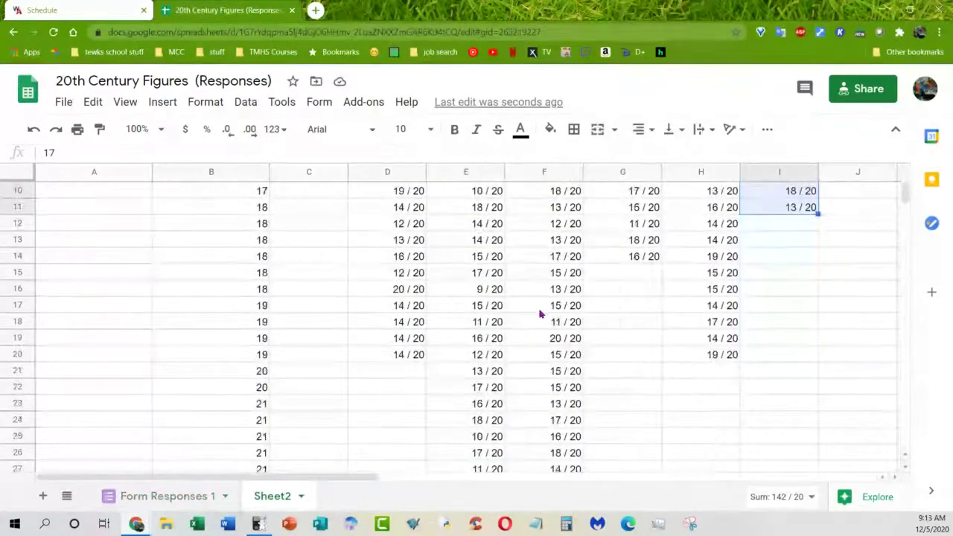
scroll(540, 314, up, 3)
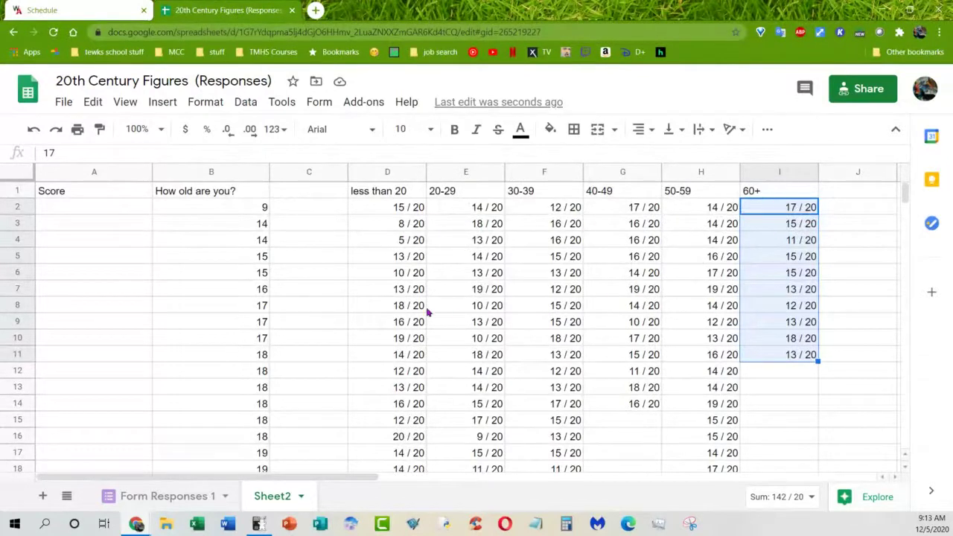
scroll(440, 304, down, 10)
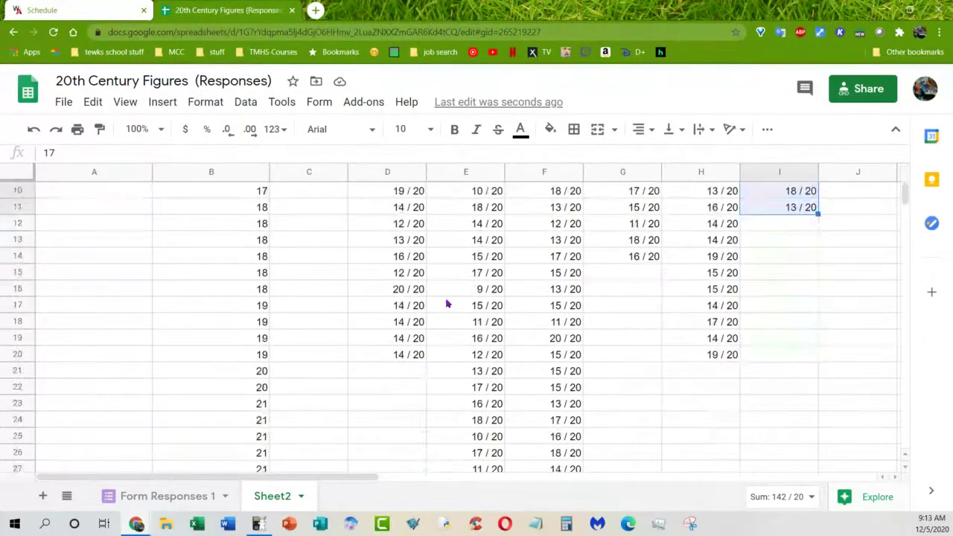
scroll(447, 307, down, 6)
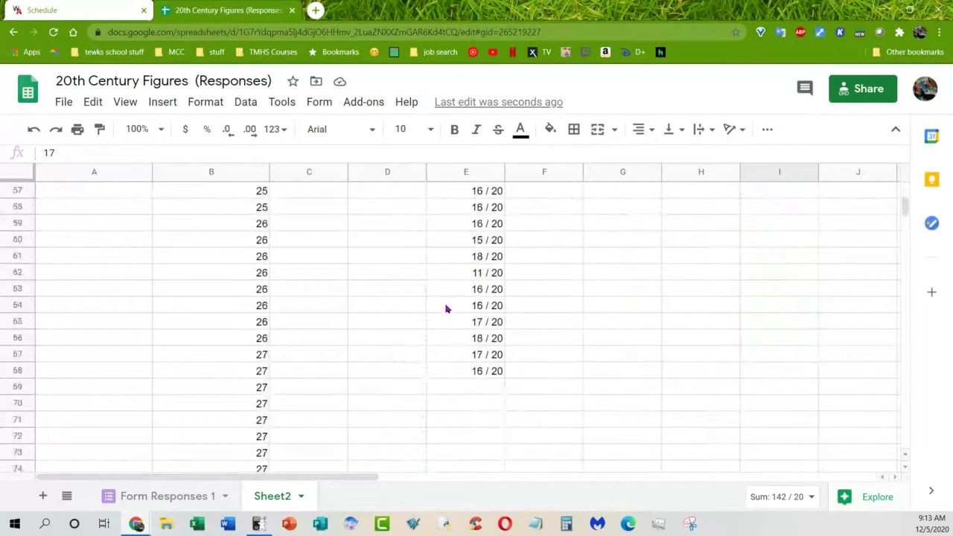
scroll(447, 307, up, 2)
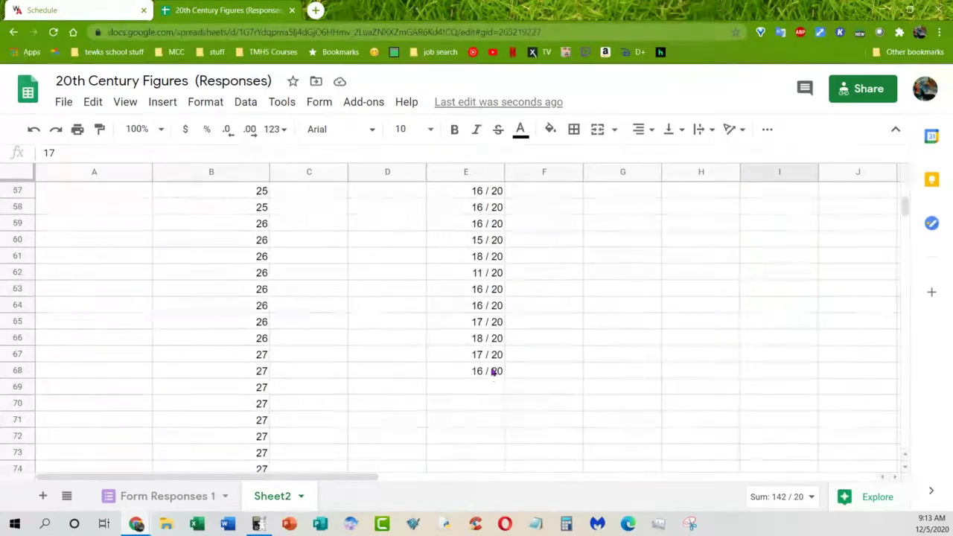
scroll(503, 355, up, 14)
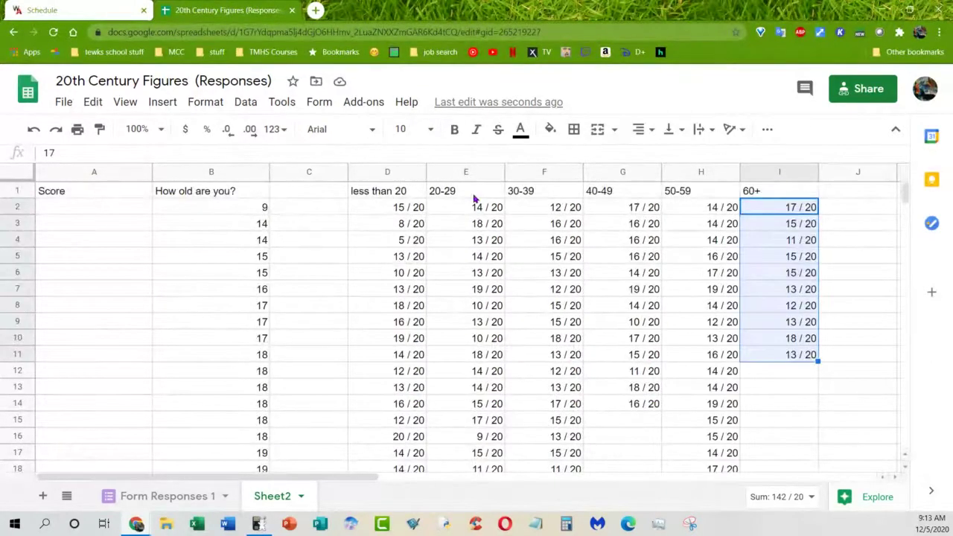
scroll(560, 223, down, 9)
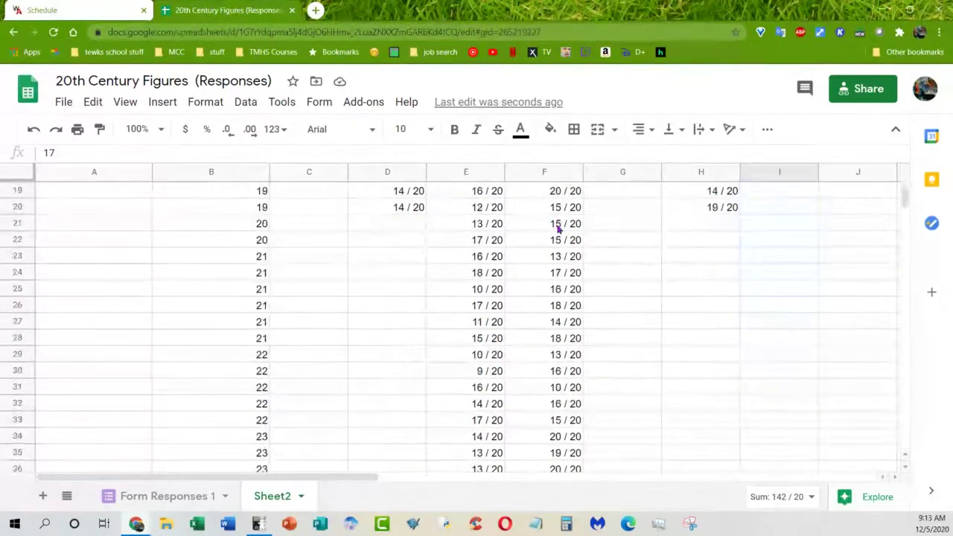
scroll(560, 224, up, 2)
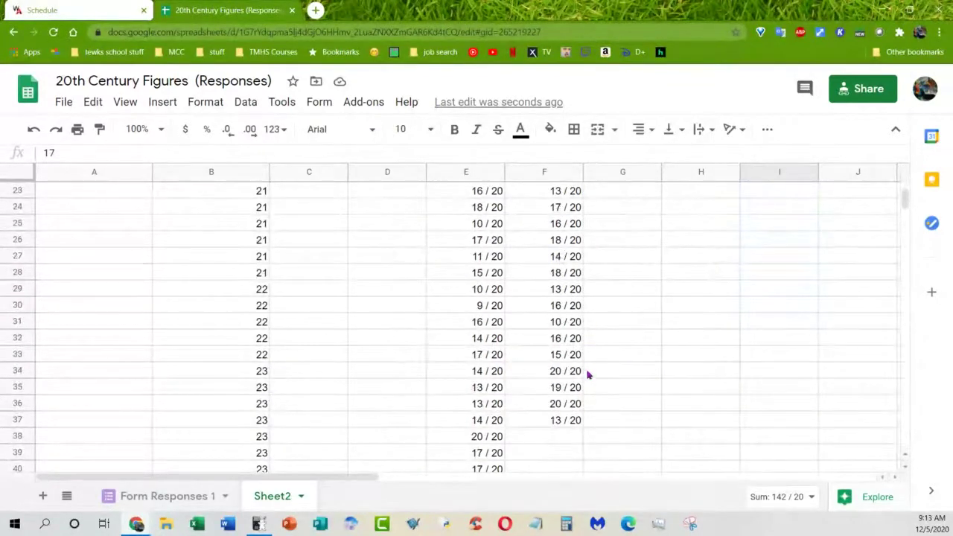
scroll(587, 376, down, 3)
scroll(587, 379, up, 10)
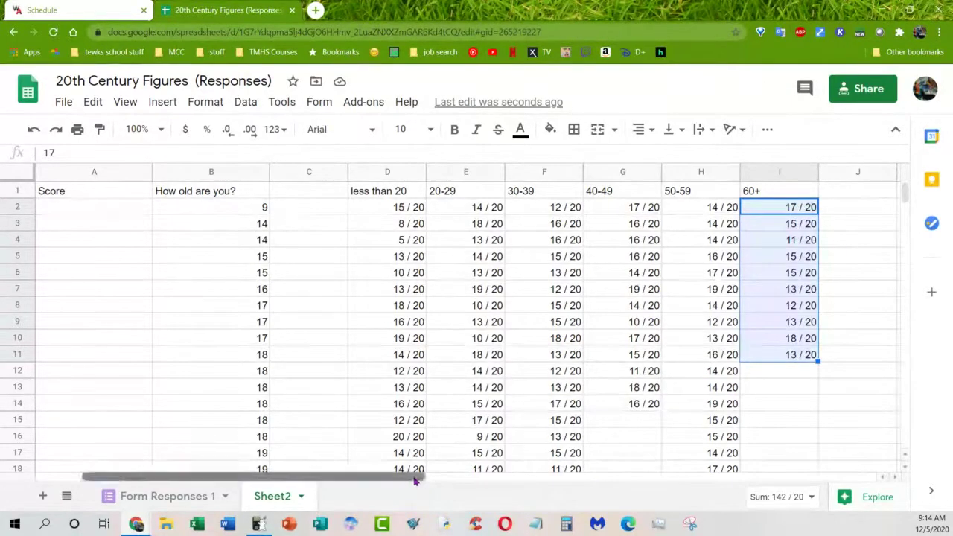
drag(418, 484, 471, 480)
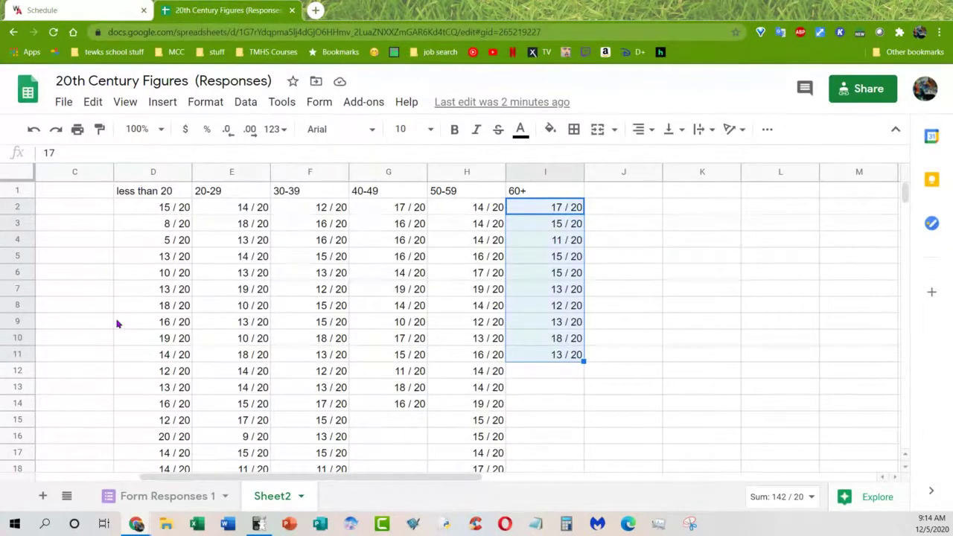
Try to start an ANOVA formula in cell K2 of Sheet2 by entering =anova(
click(656, 246)
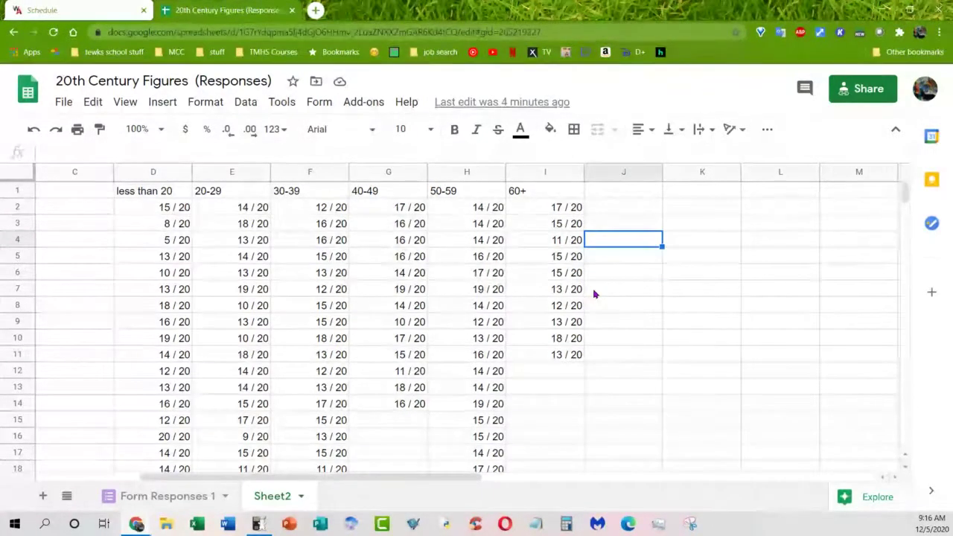
click(709, 216)
scroll(319, 266, down, 4)
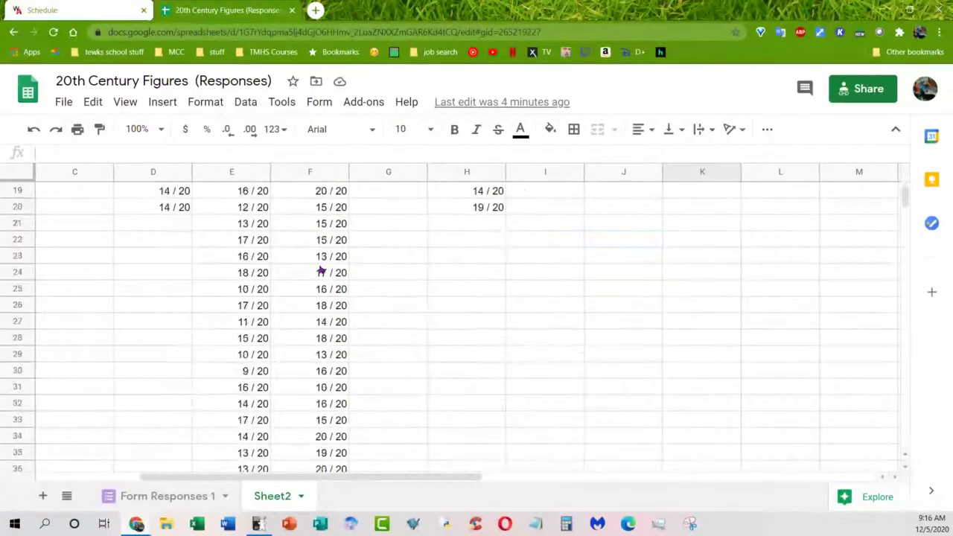
scroll(319, 266, up, 3)
scroll(321, 273, down, 7)
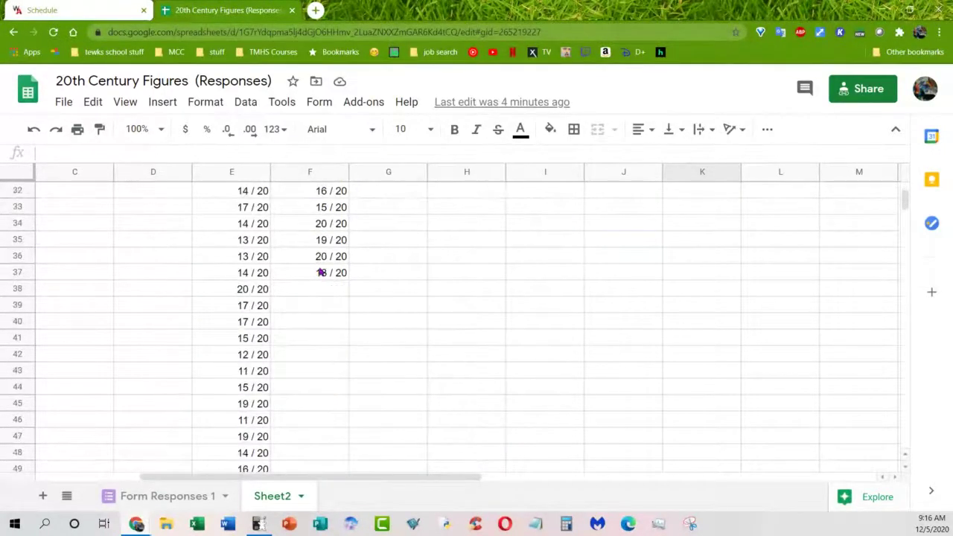
scroll(322, 270, up, 7)
scroll(322, 269, up, 2)
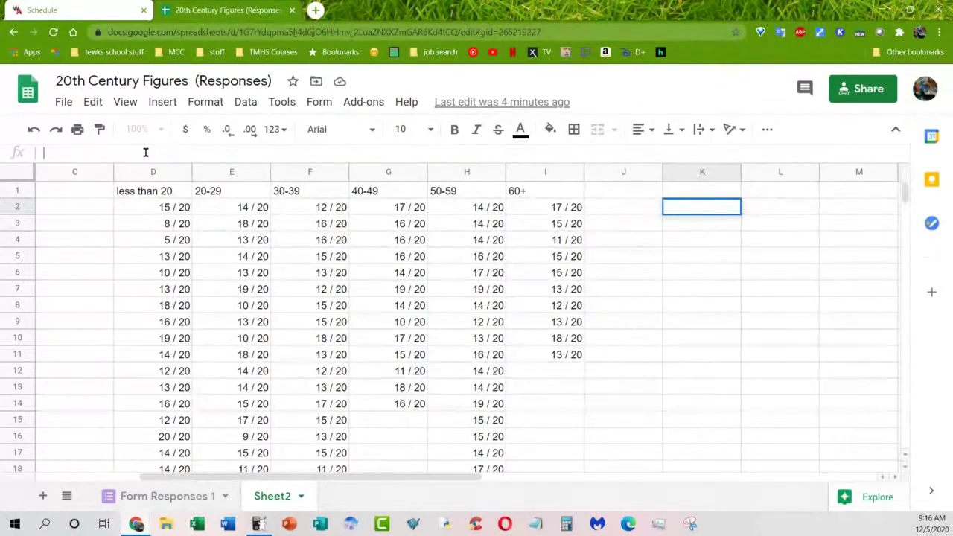
text(=anova()
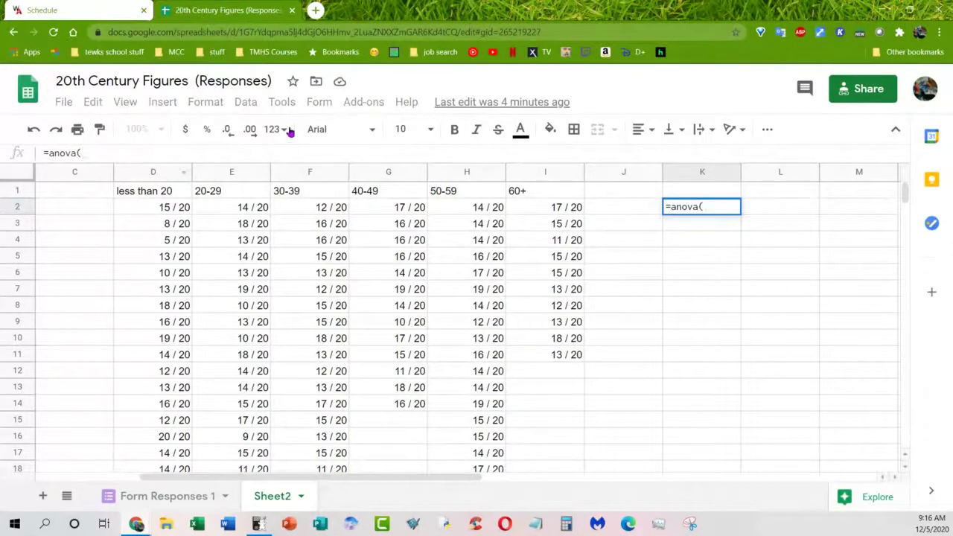
Search the web in a new tab for "google sheets anova" and open the Statistics for Google Docs page on Analysis of Variance
click(314, 9)
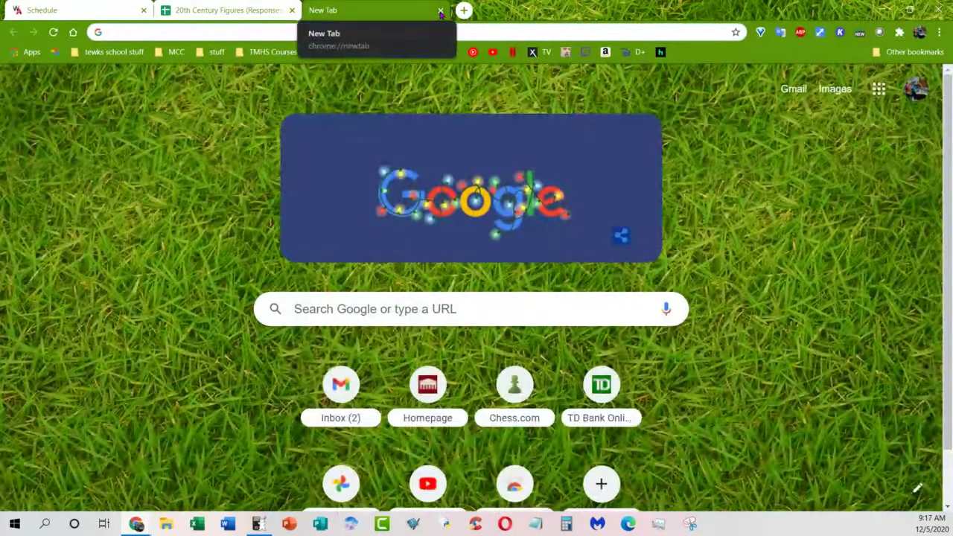
text(google )
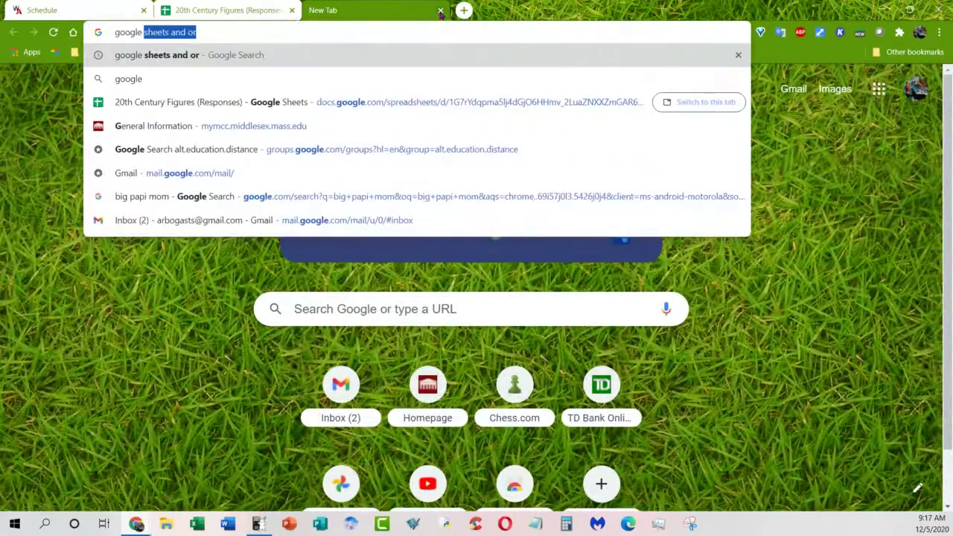
text(sheets)
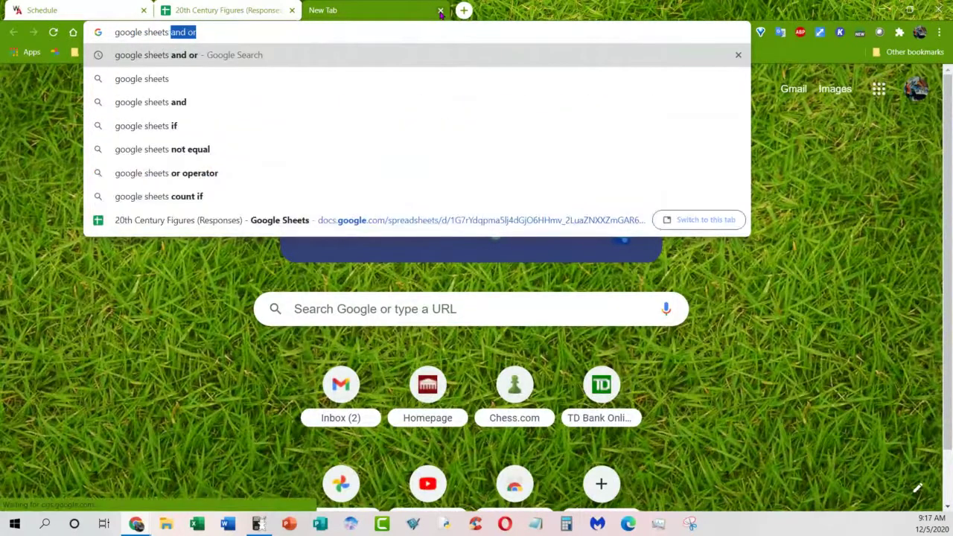
text( anova)
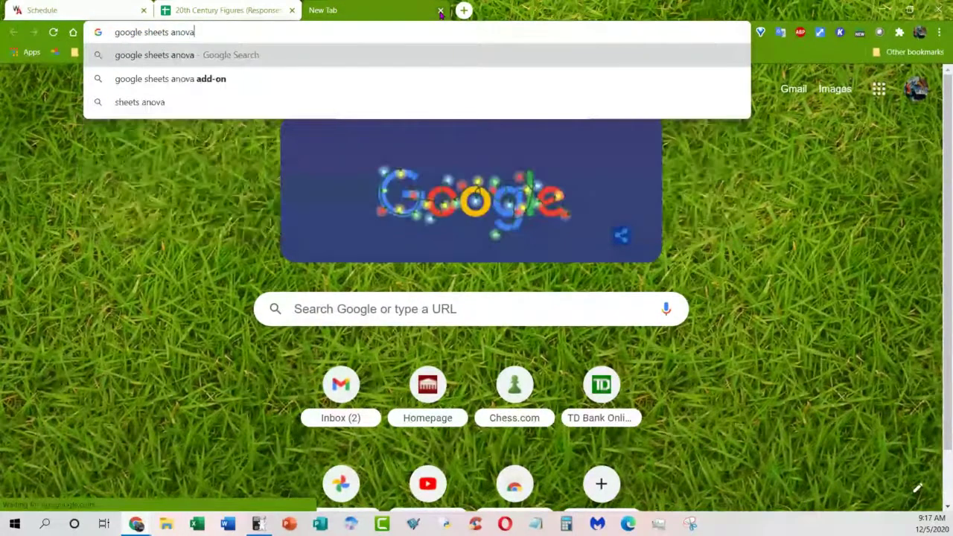
key(Return)
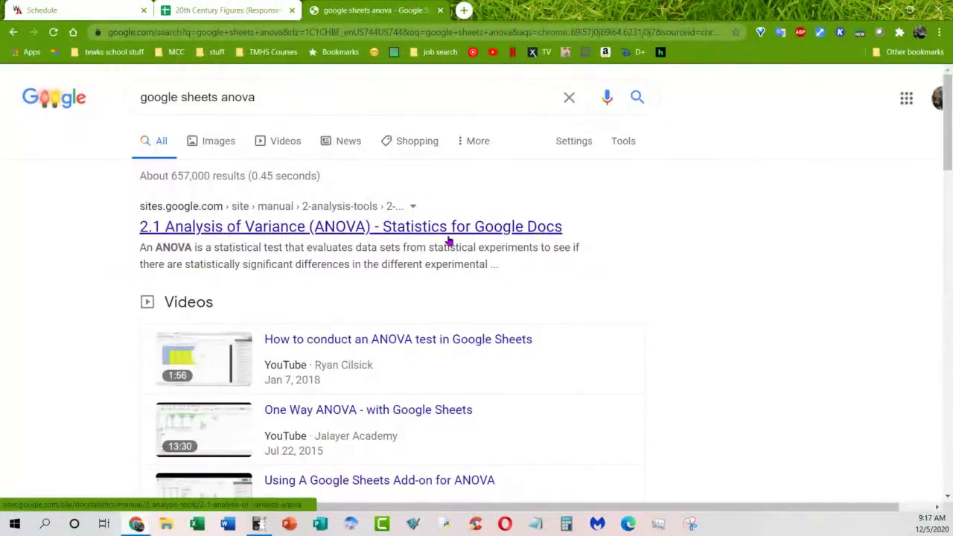
scroll(449, 243, down, 1)
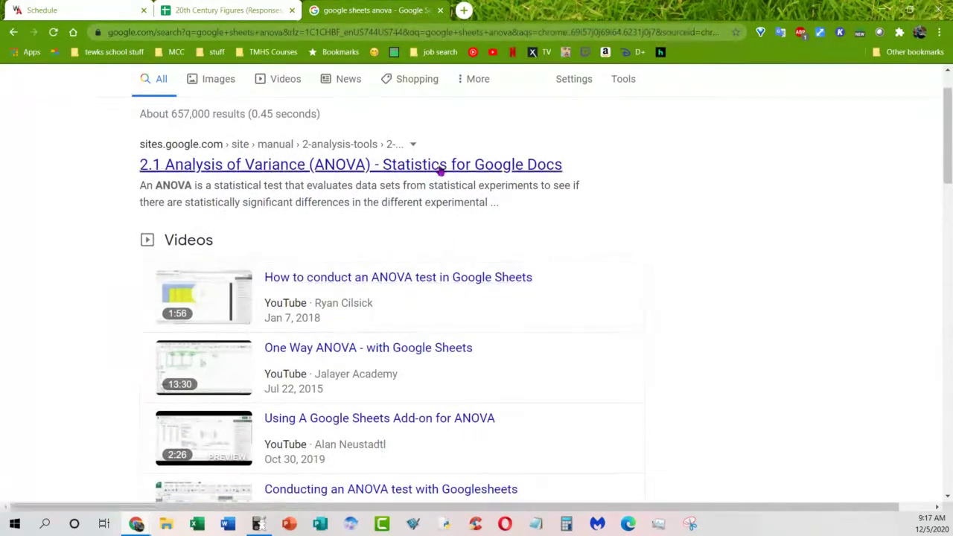
click(441, 167)
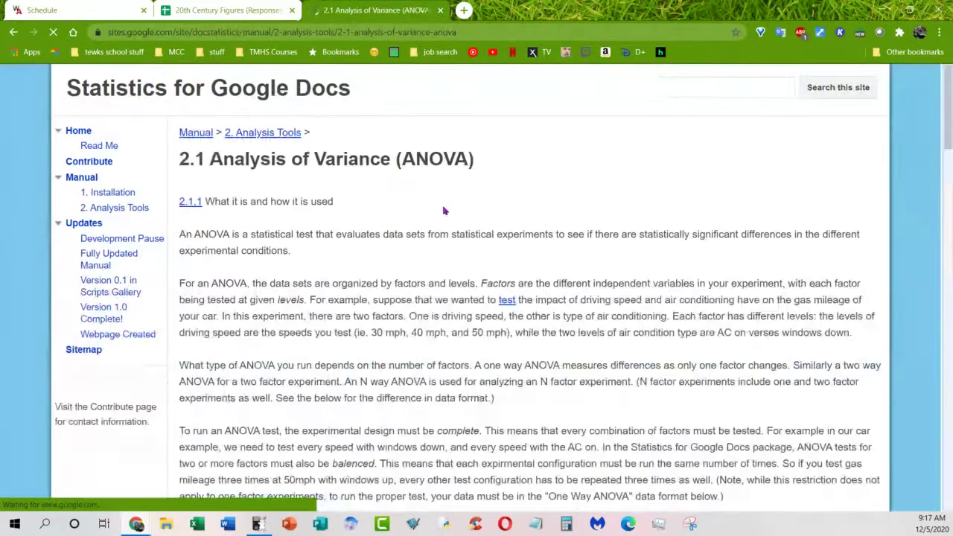
Read the ANOVA manual page, examining the required data formats for One Way, Two Way and N Way ANOVA
scroll(418, 252, down, 1)
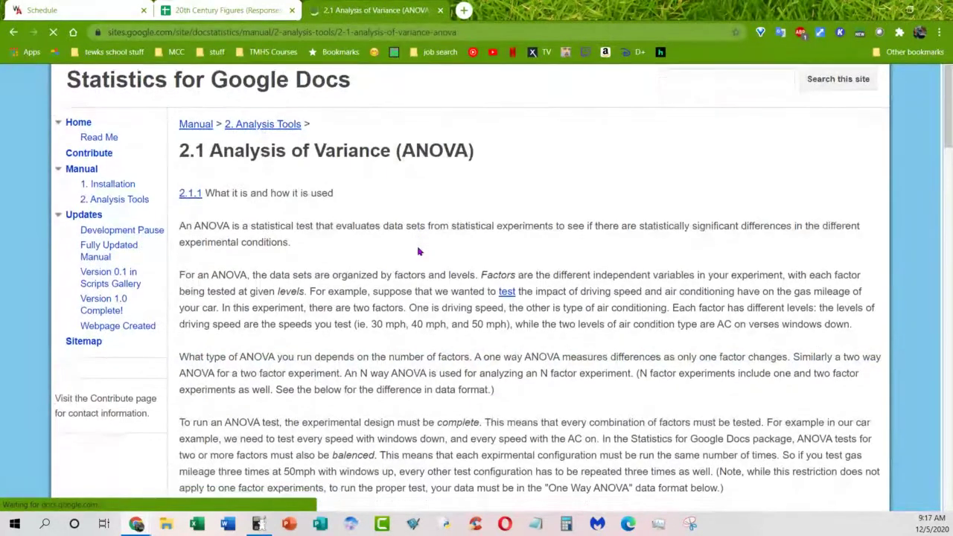
scroll(418, 251, down, 1)
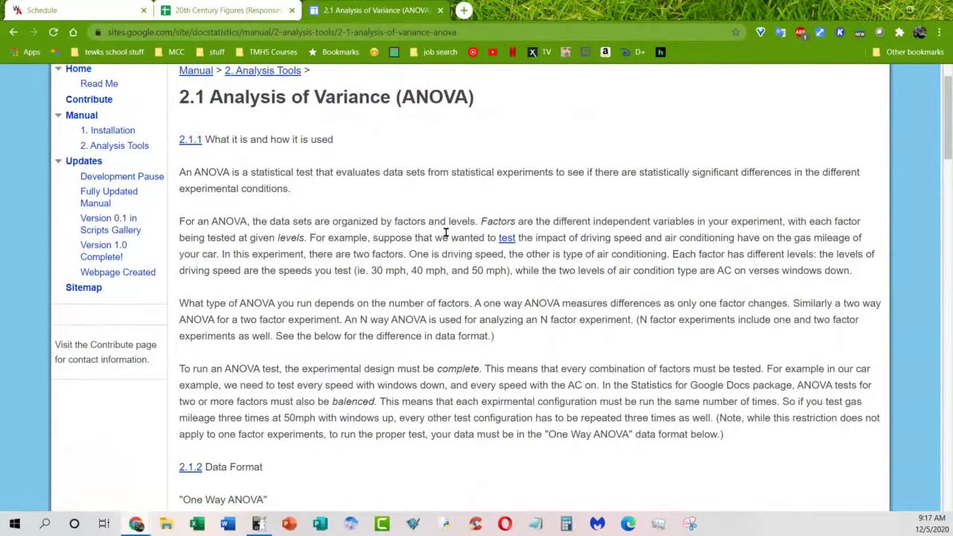
scroll(445, 233, down, 4)
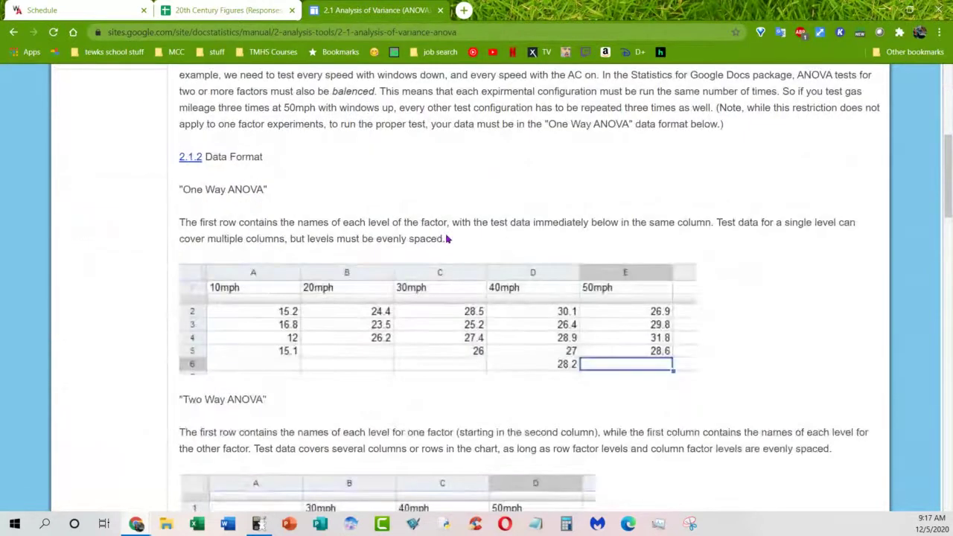
scroll(447, 241, down, 2)
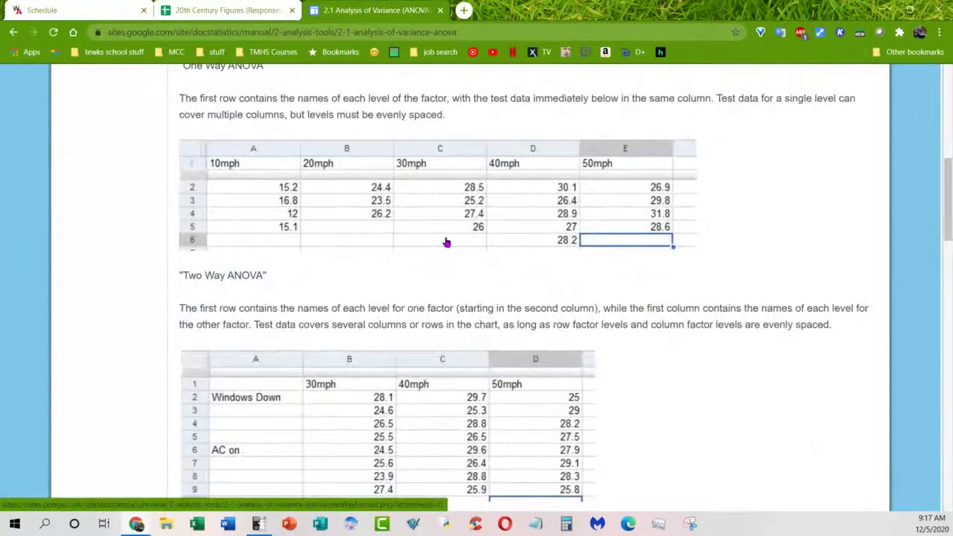
scroll(446, 242, down, 3)
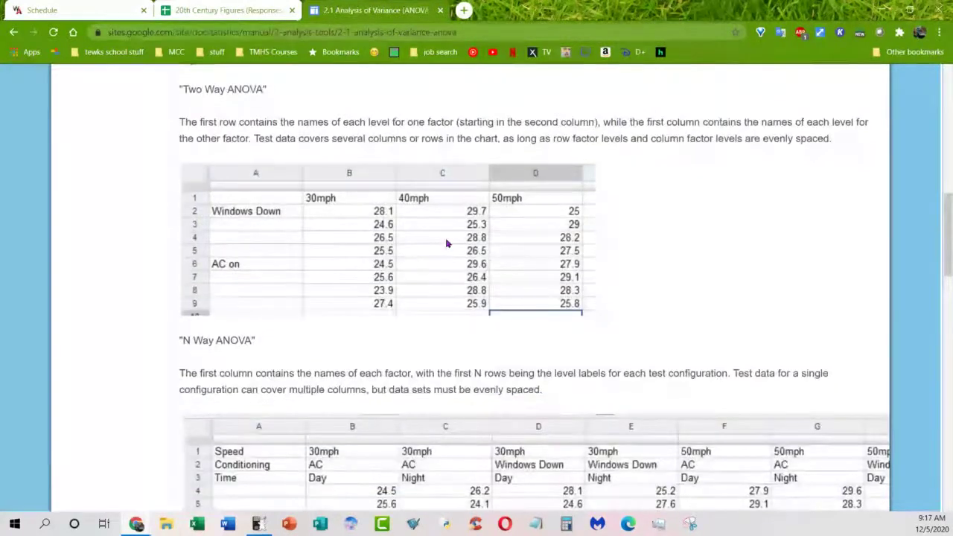
scroll(447, 245, up, 5)
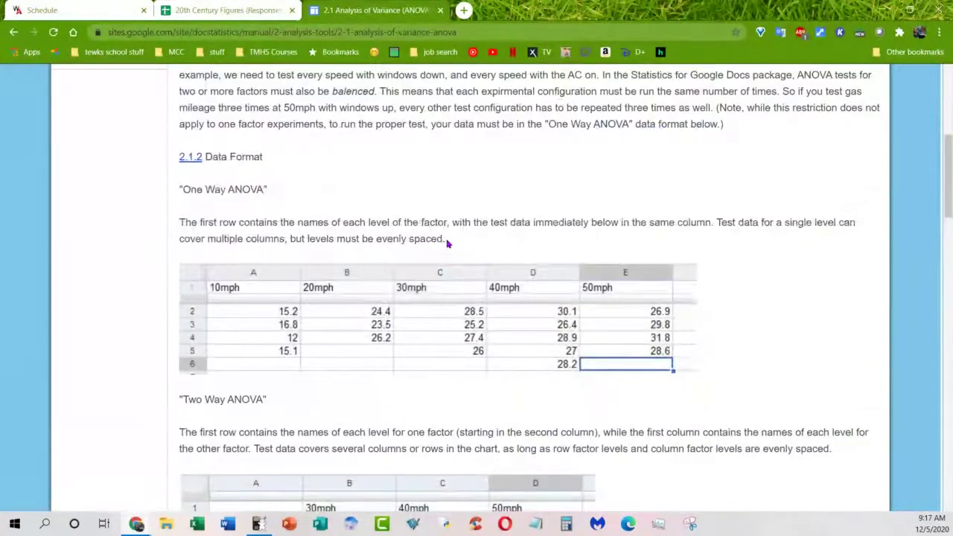
scroll(447, 242, down, 3)
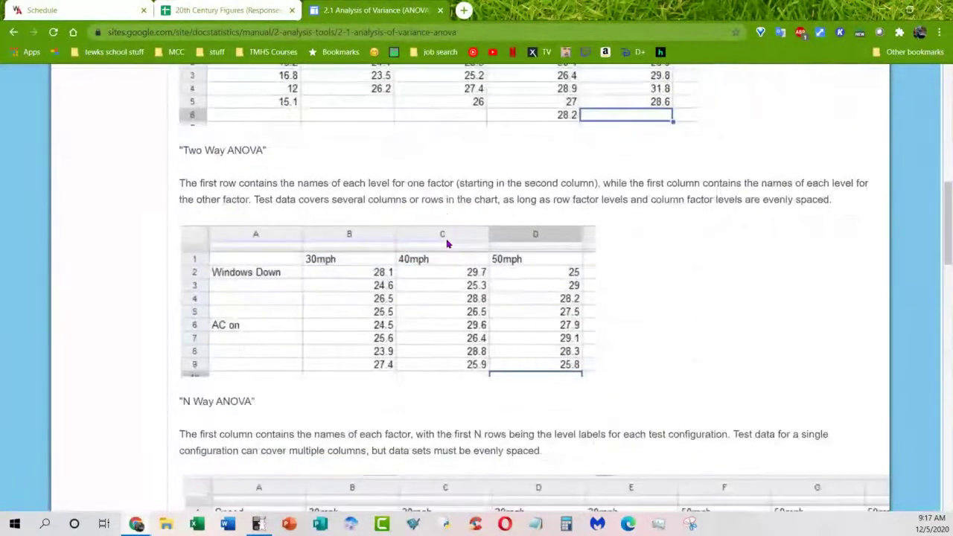
Read the rest of the ANOVA manual page, examining the N Way format, the ANOVA table explanation and the pairwise comparisons
scroll(446, 243, down, 4)
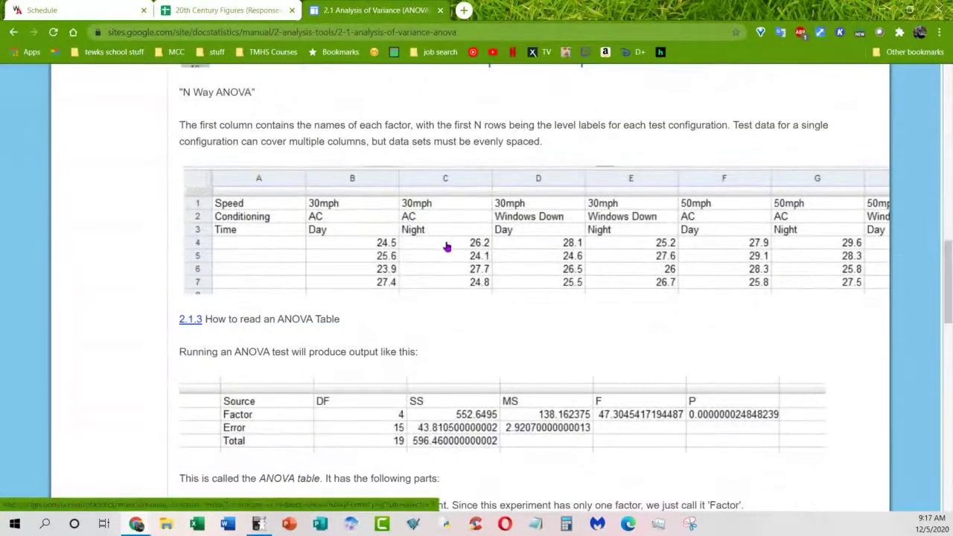
scroll(447, 246, up, 1)
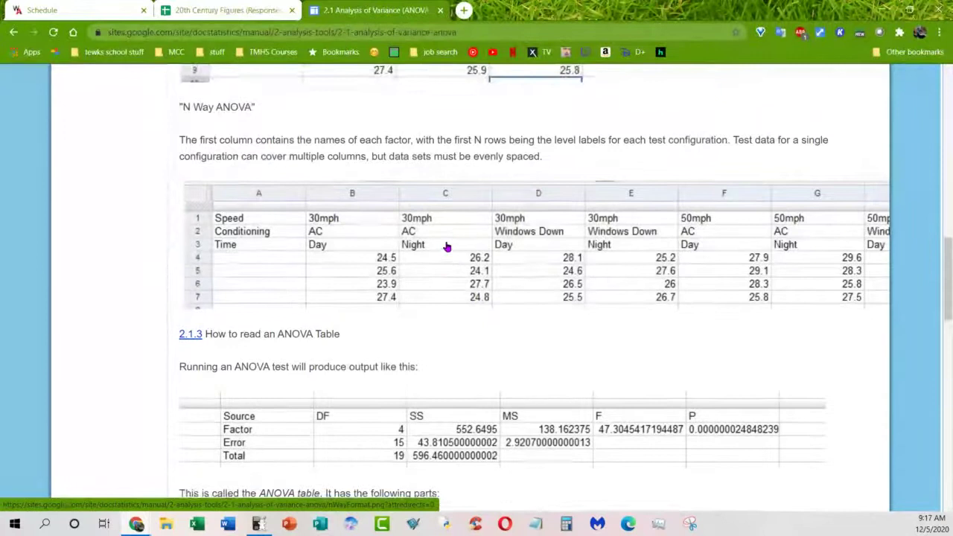
scroll(447, 246, down, 4)
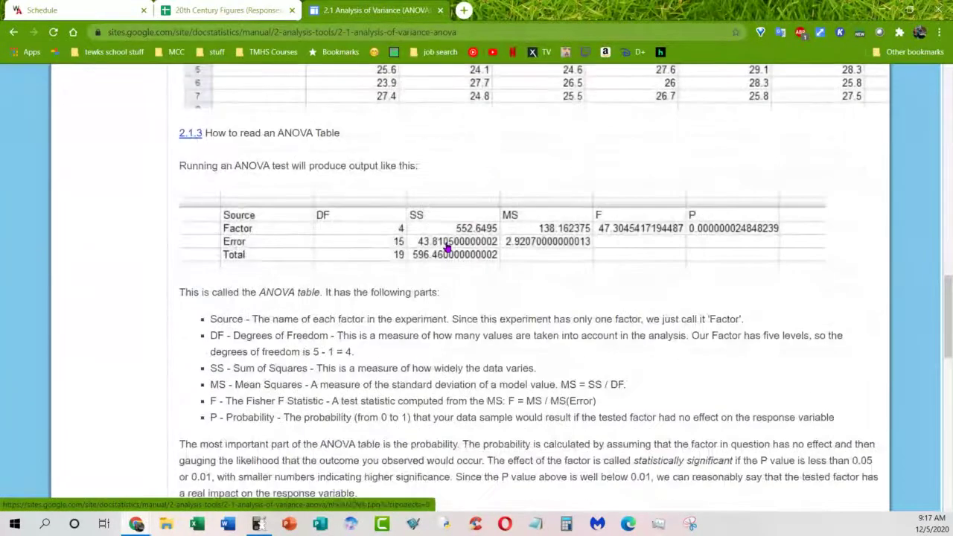
scroll(446, 247, down, 1)
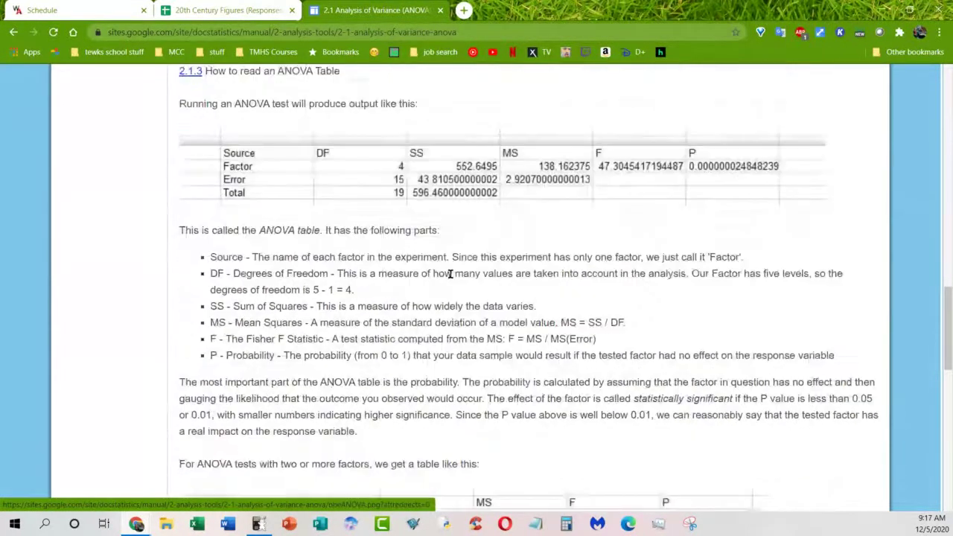
scroll(452, 289, down, 3)
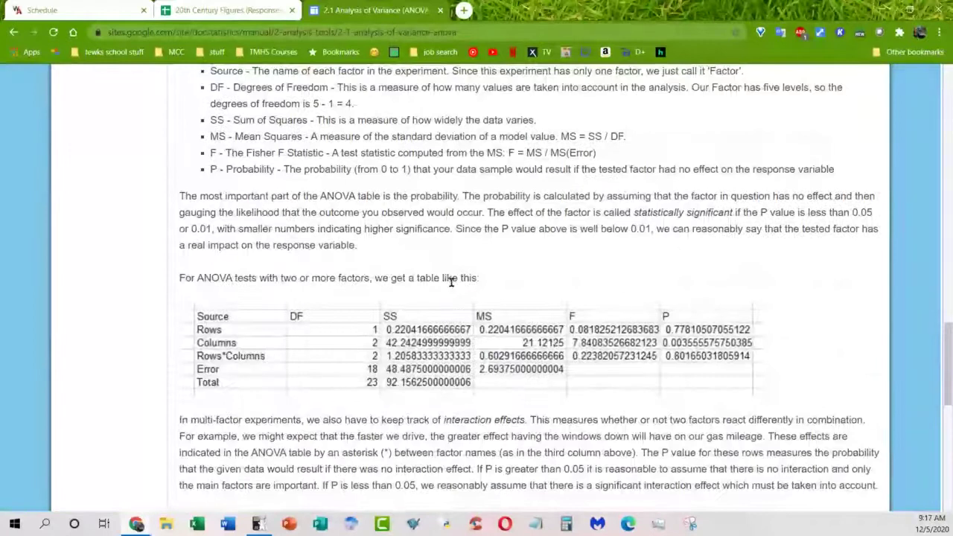
scroll(451, 282, down, 3)
scroll(451, 282, down, 6)
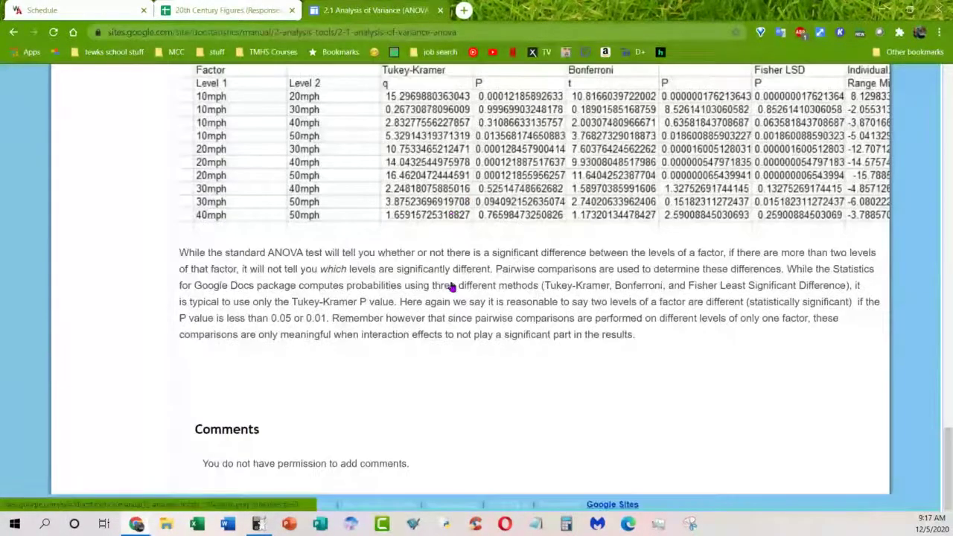
scroll(450, 286, up, 20)
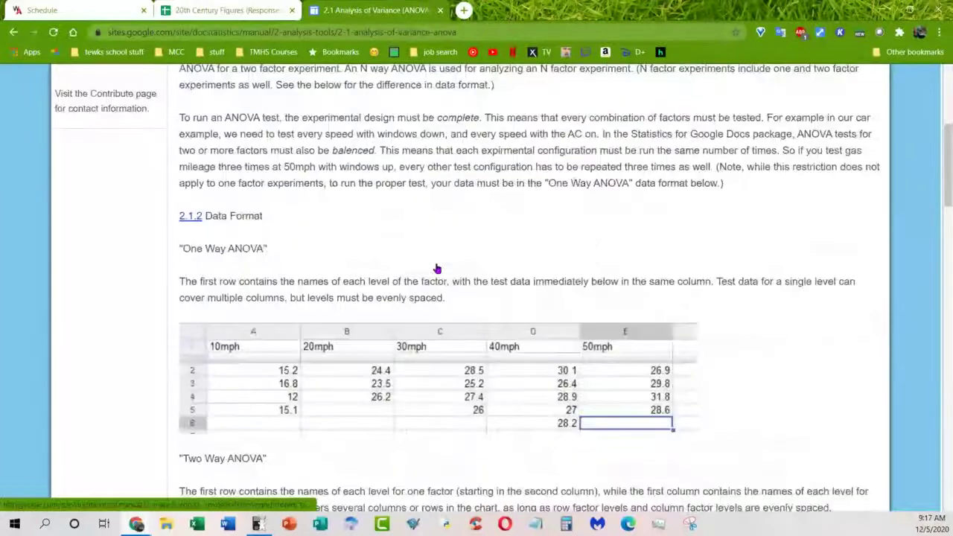
scroll(437, 268, up, 4)
scroll(437, 268, up, 1)
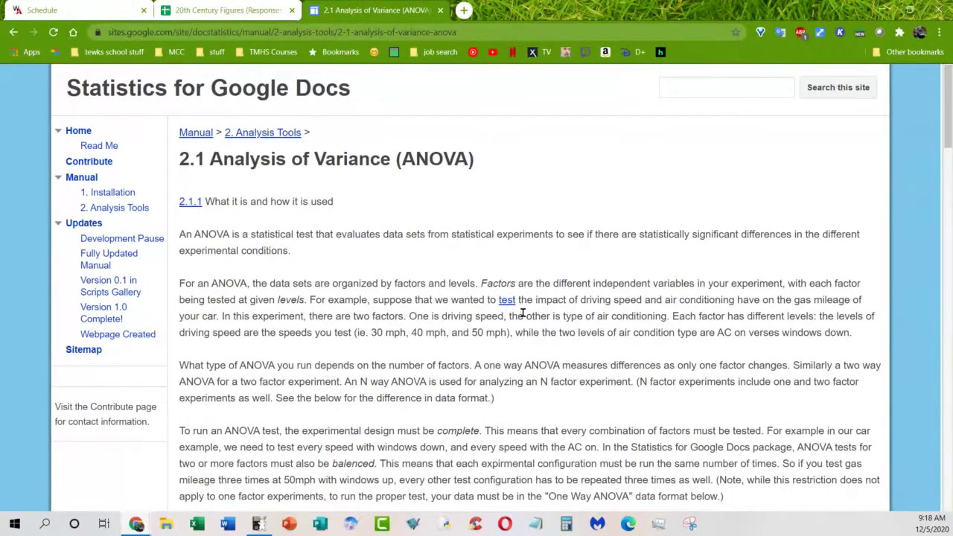
Reread the manual's introduction and One Way ANOVA data format, looking for how the test is actually run
scroll(523, 312, down, 1)
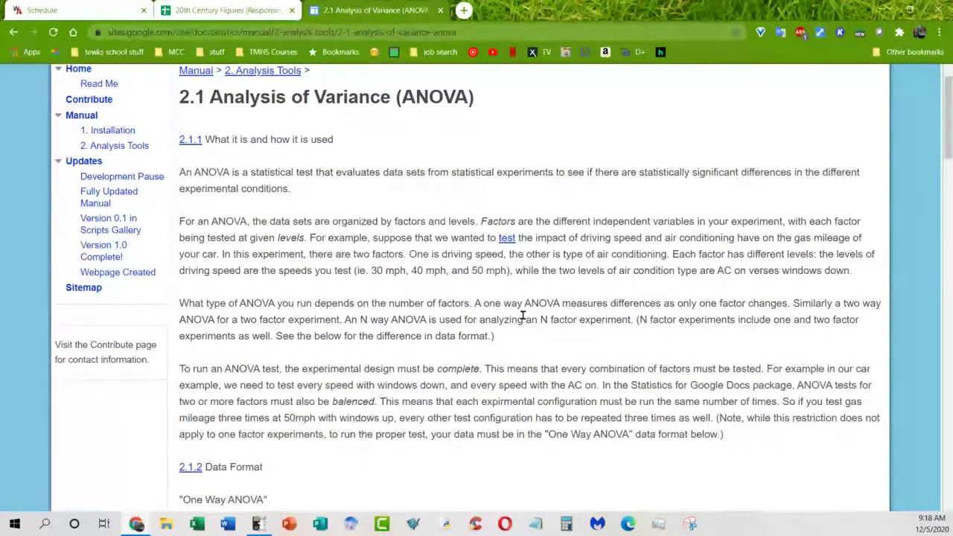
scroll(523, 316, down, 2)
scroll(497, 328, down, 3)
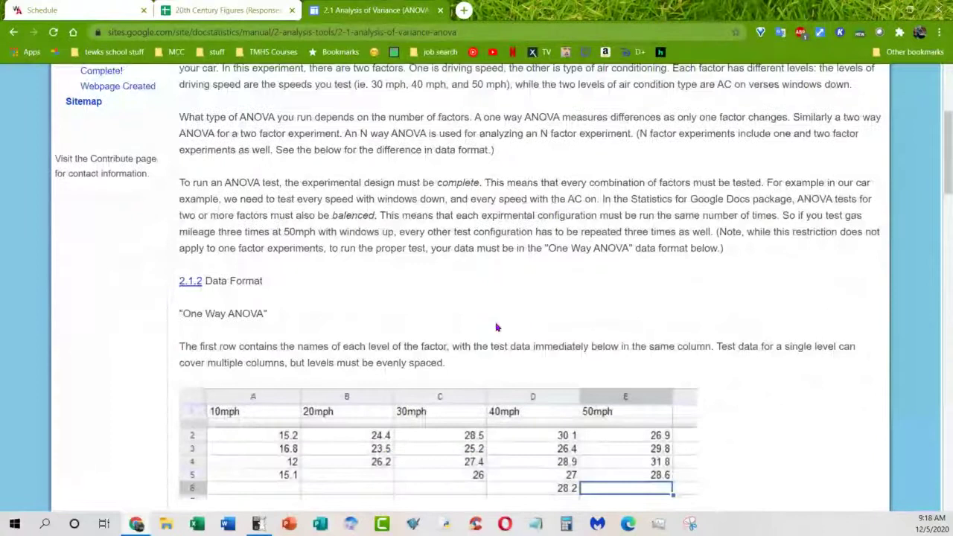
scroll(497, 327, up, 1)
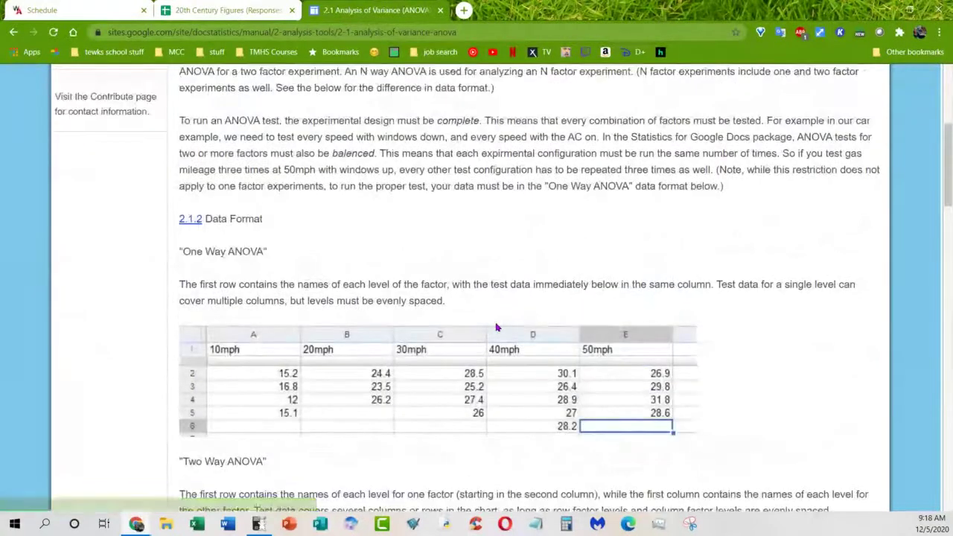
scroll(497, 327, up, 2)
scroll(497, 327, up, 3)
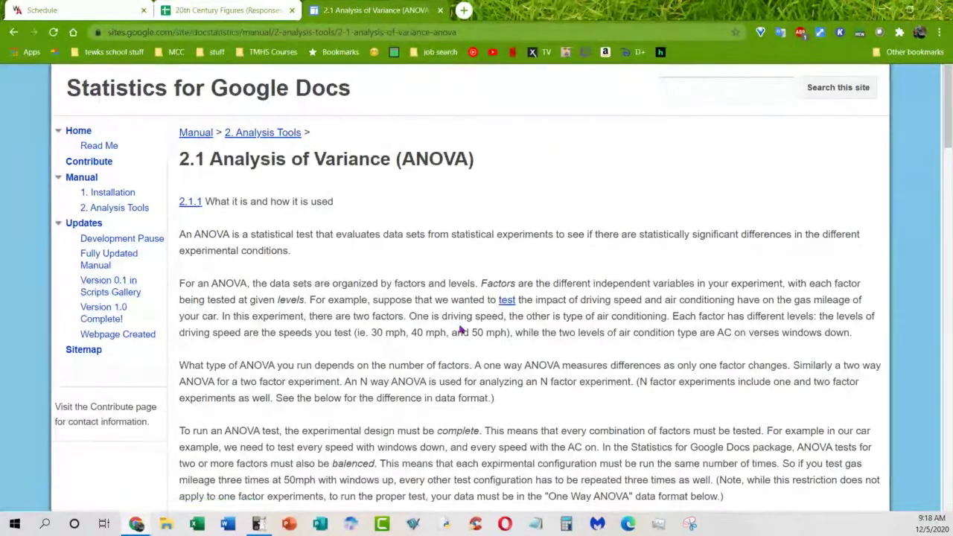
scroll(460, 330, down, 3)
scroll(460, 329, up, 3)
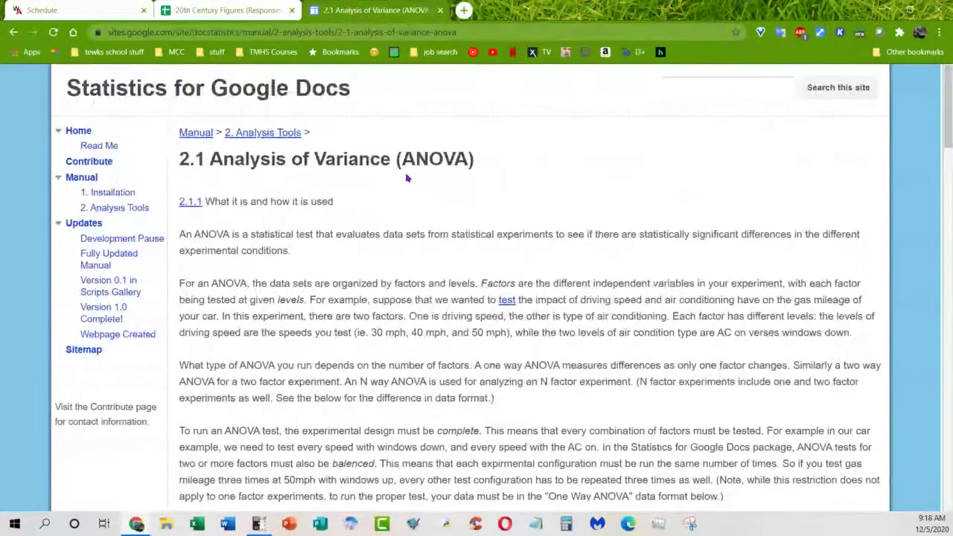
Try the formula =anova(D2:I68) in cell K2 of Sheet2 in the responses spreadsheet, check its result and clear the cell
key(ctrl+shift+Tab)
drag(153, 207, 402, 256)
mouse_move(497, 342)
mouse_down()
mouse_move(531, 419)
mouse_move(531, 506)
mouse_move(549, 511)
mouse_move(572, 372)
mouse_up()
text())
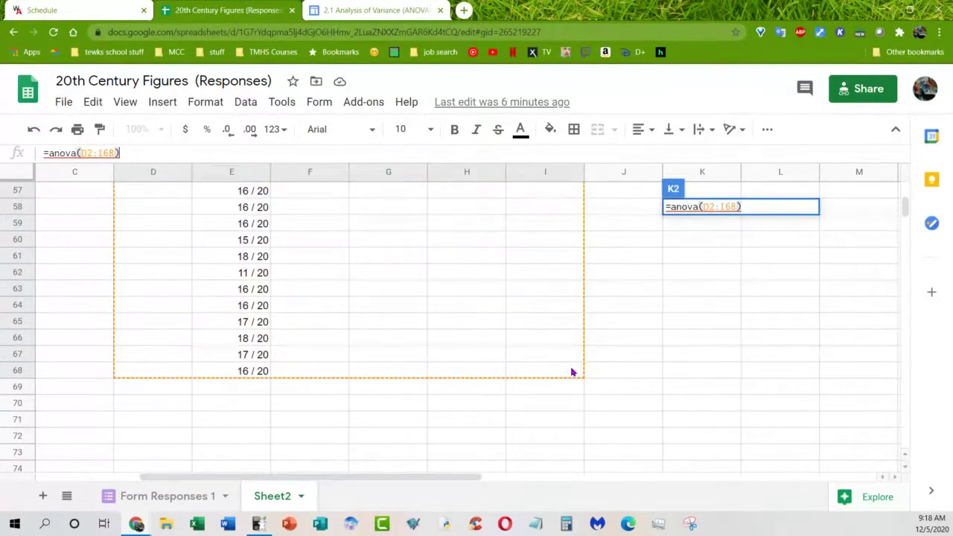
key(Return)
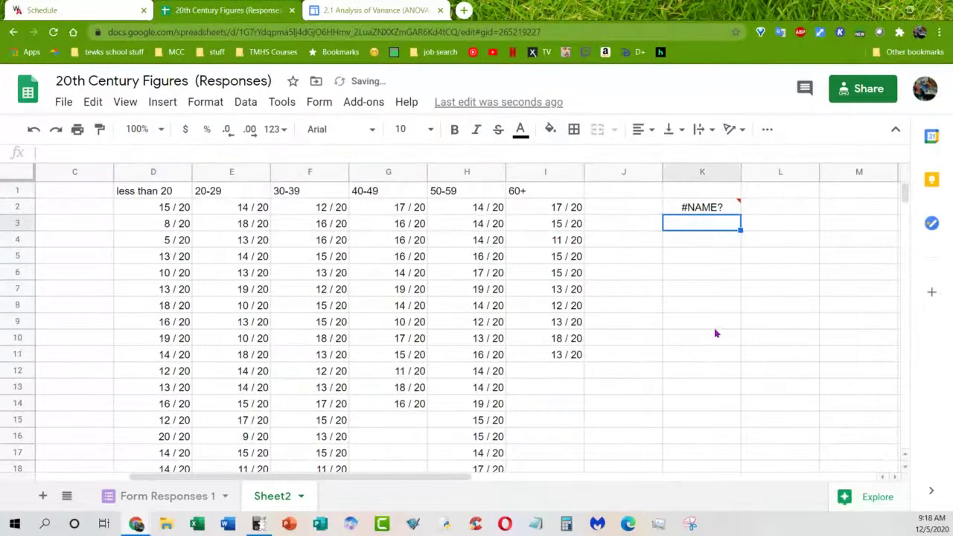
click(726, 209)
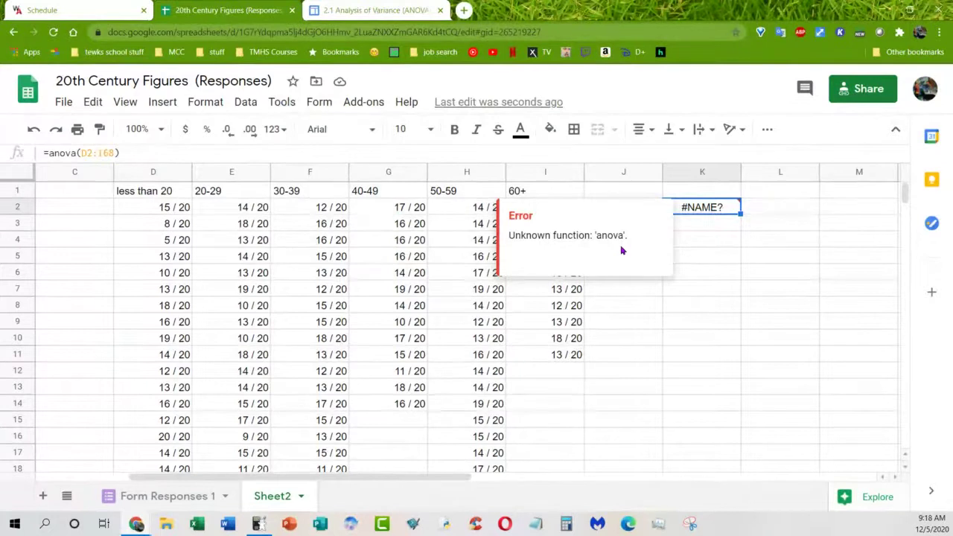
key(Delete)
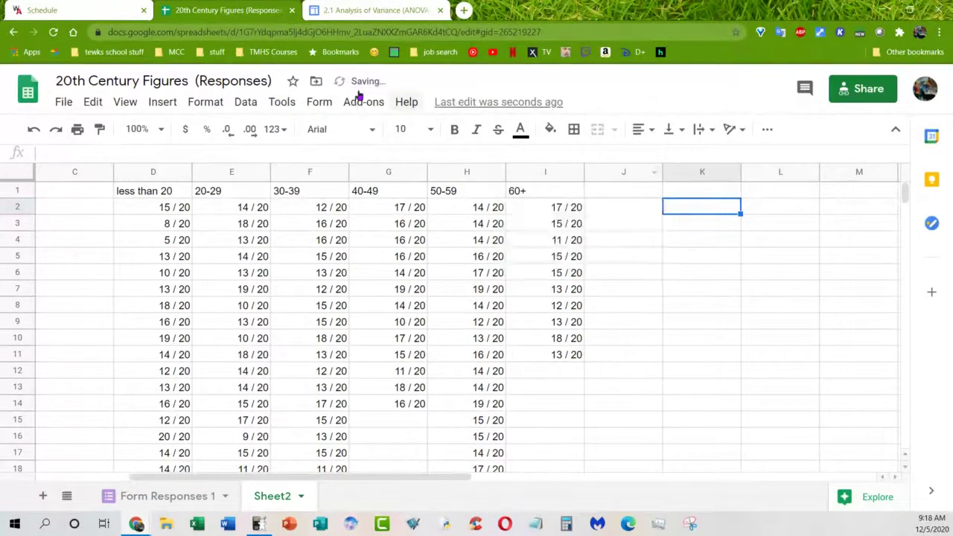
Open the Installation page of the Statistics for Google Docs site and read how to add the package to a spreadsheet
click(375, 14)
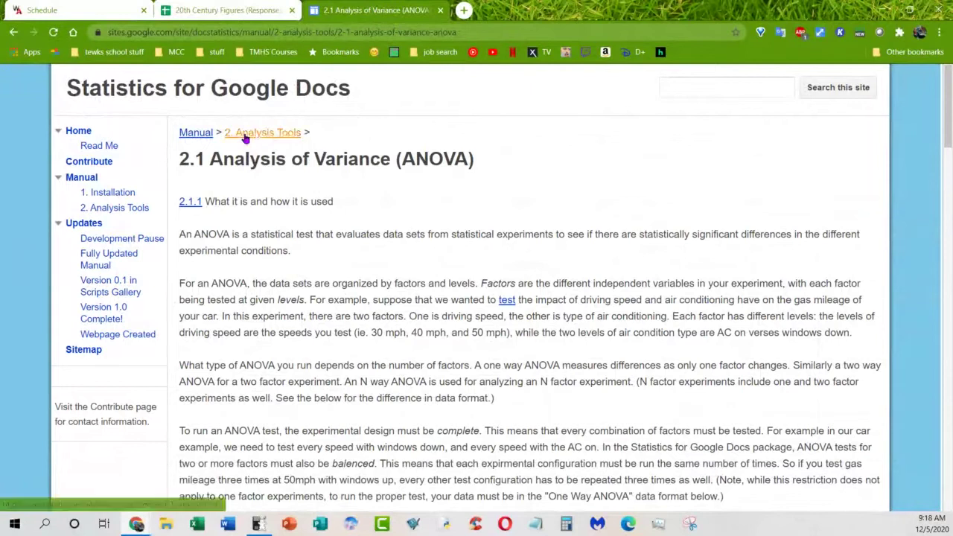
click(246, 136)
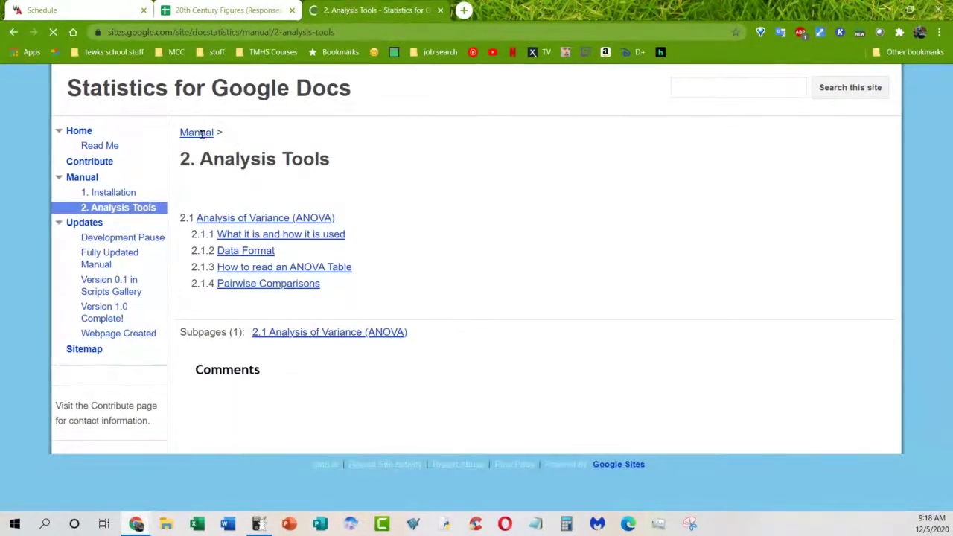
click(79, 134)
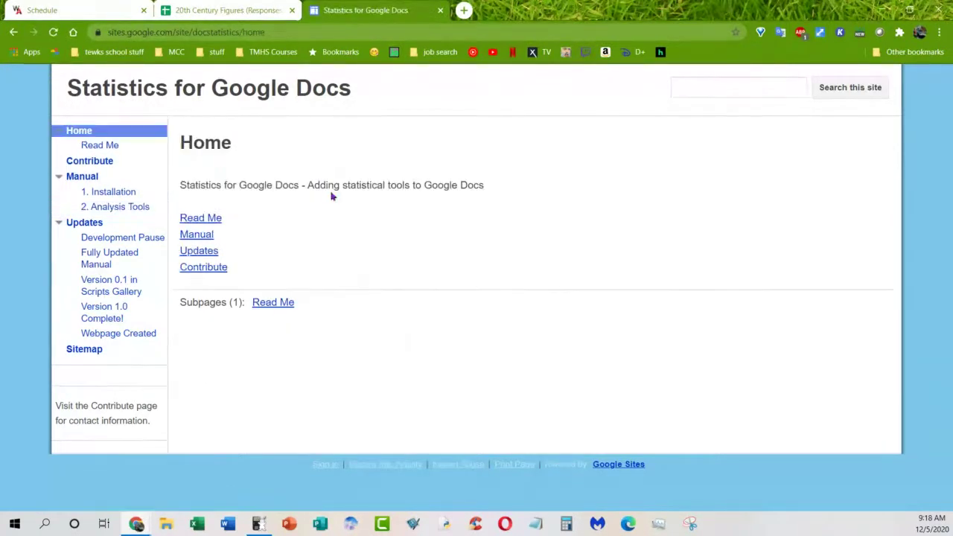
click(125, 195)
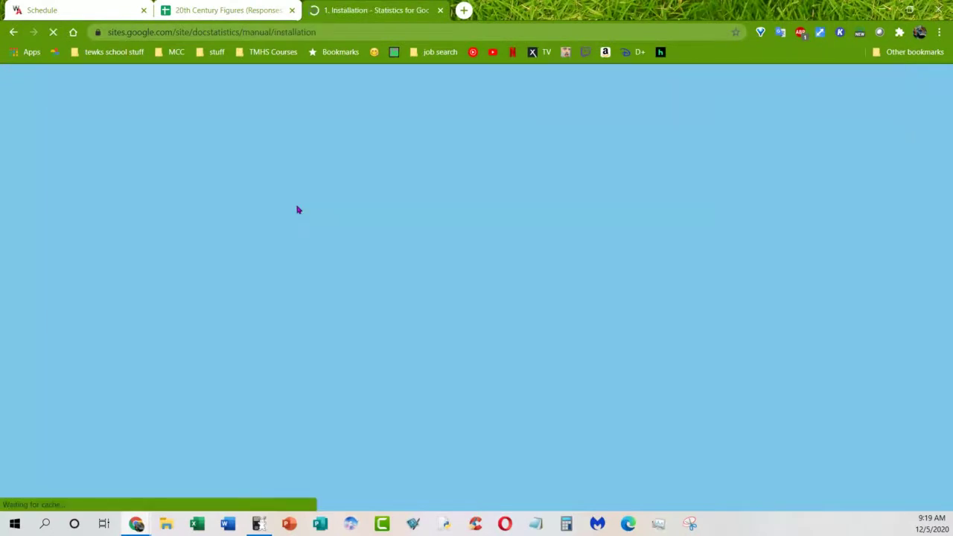
scroll(365, 219, down, 2)
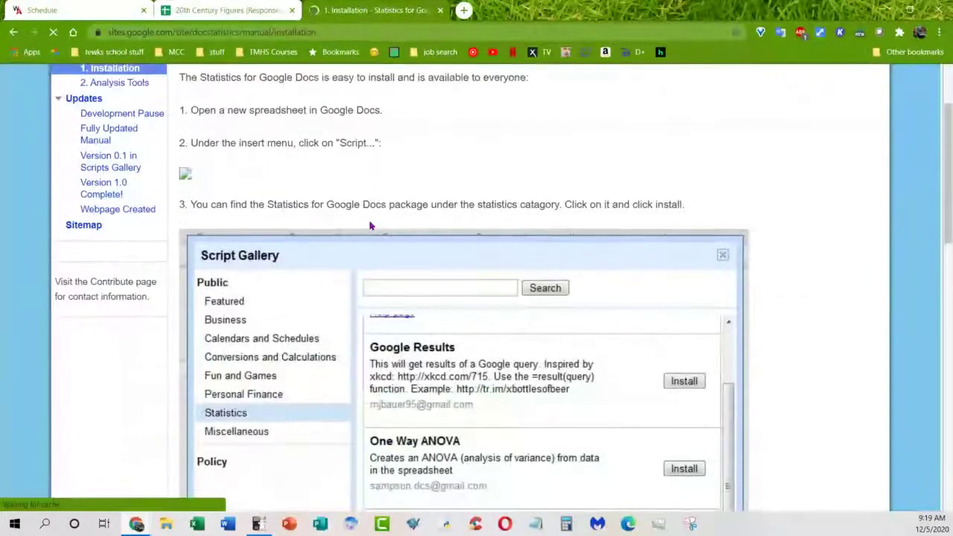
scroll(369, 221, up, 1)
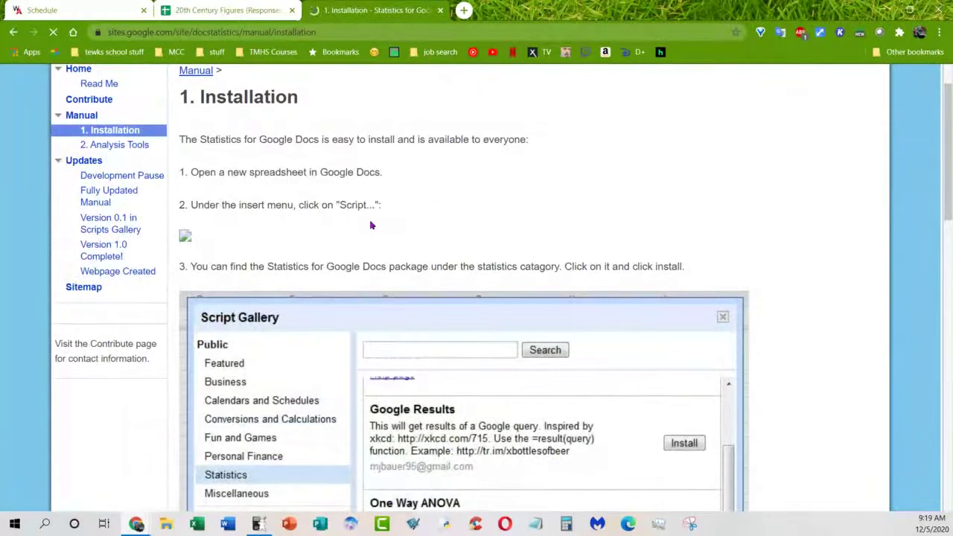
scroll(373, 225, down, 1)
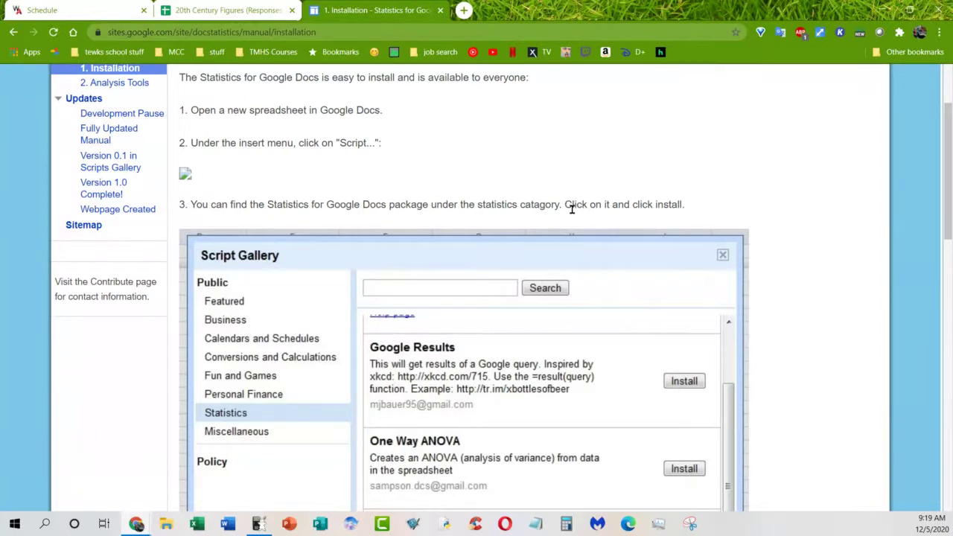
scroll(571, 209, down, 2)
scroll(571, 211, up, 3)
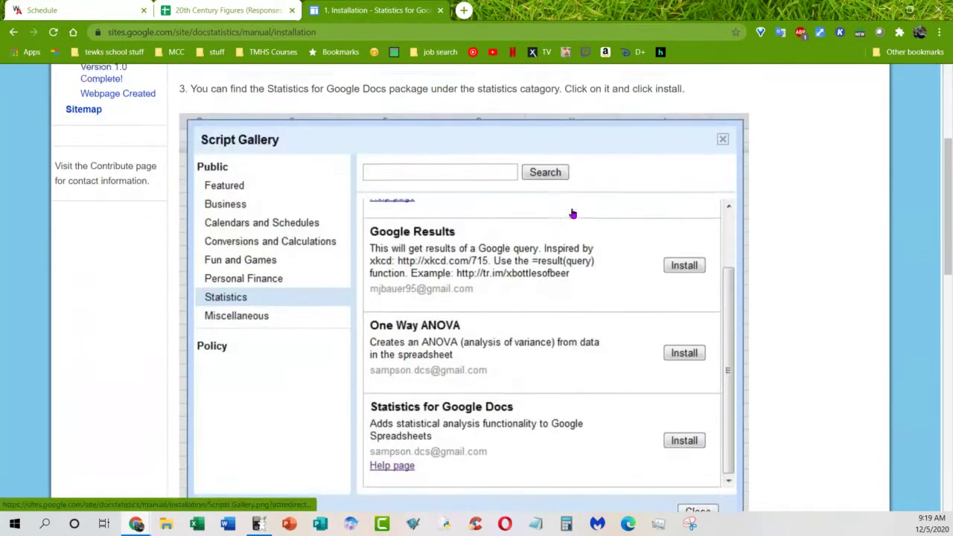
scroll(573, 213, down, 1)
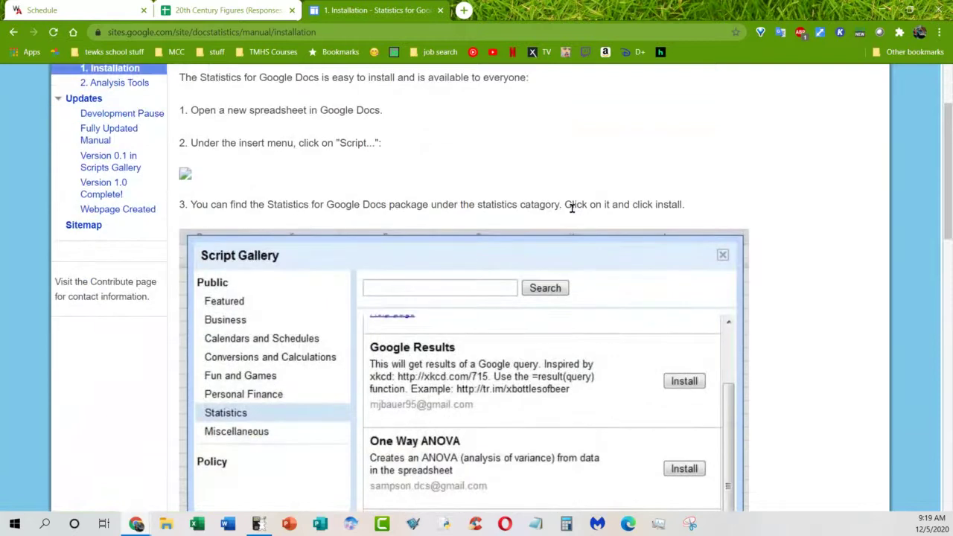
scroll(571, 209, up, 1)
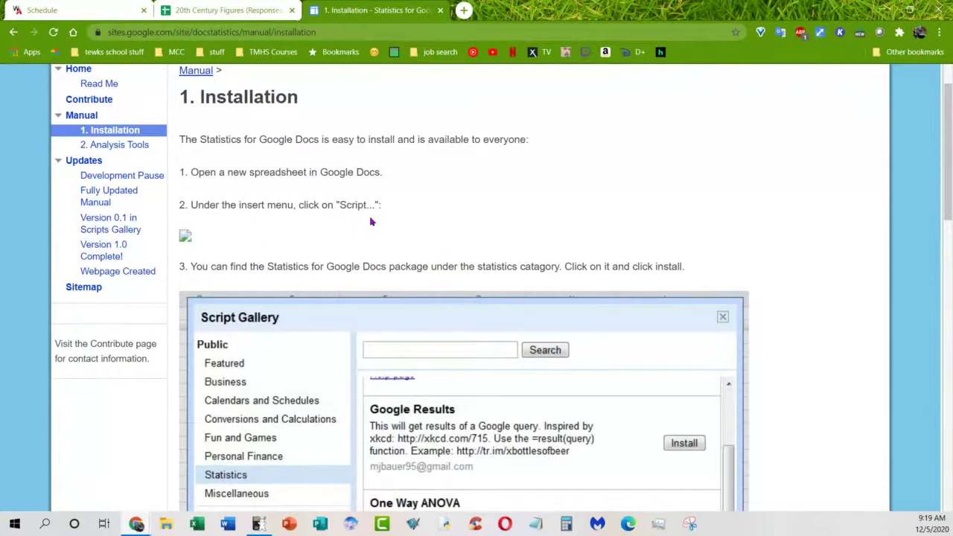
Look through the insert and data commands of the 20th Century Figures spreadsheet for the Script option
click(222, 10)
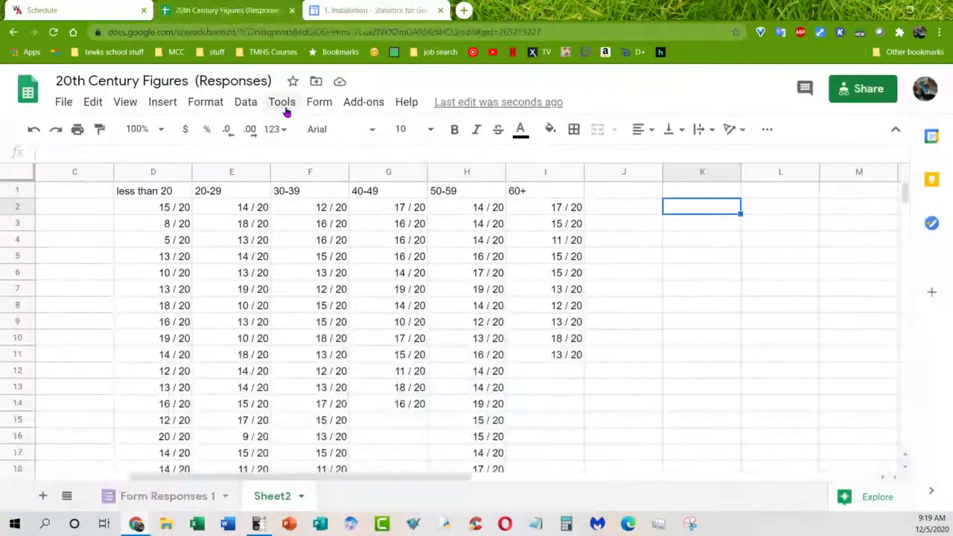
click(173, 104)
scroll(190, 246, down, 1)
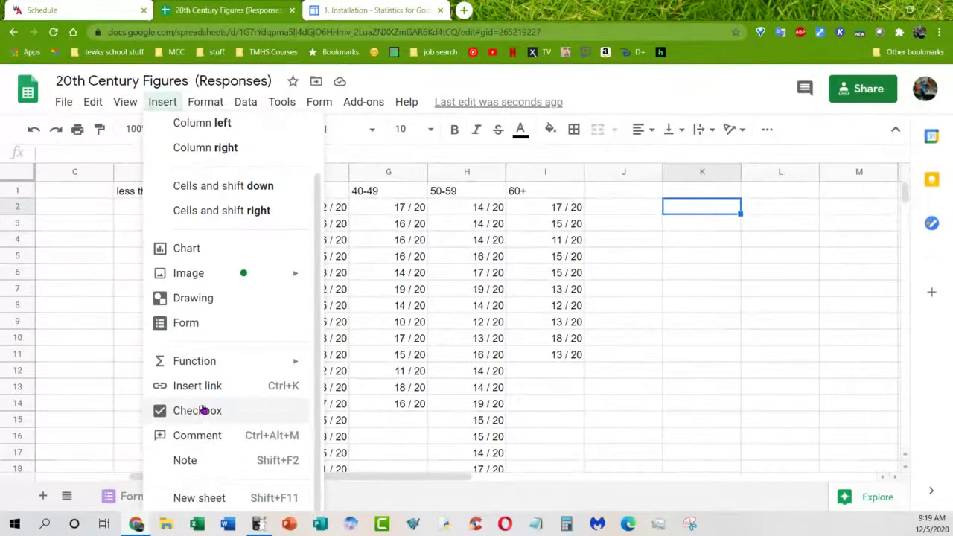
scroll(205, 399, up, 1)
click(246, 102)
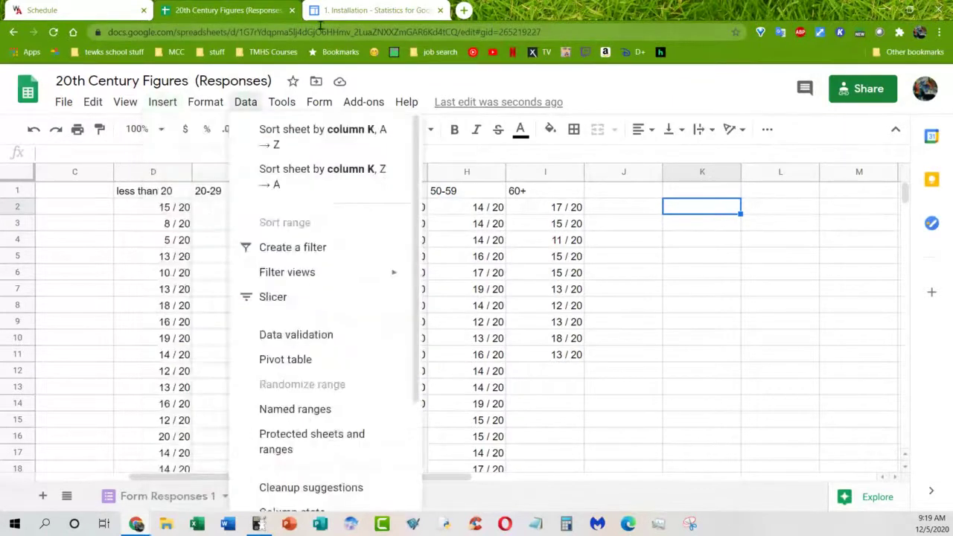
Return to the "google sheets anova" search results and open the YouTube video "How to conduct an ANOVA test in Google Sheets"
click(324, 11)
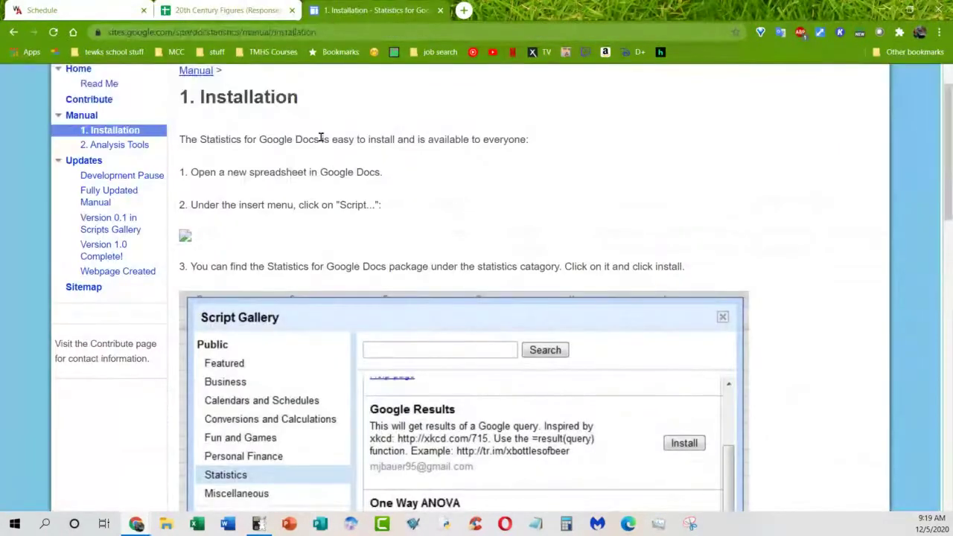
click(13, 34)
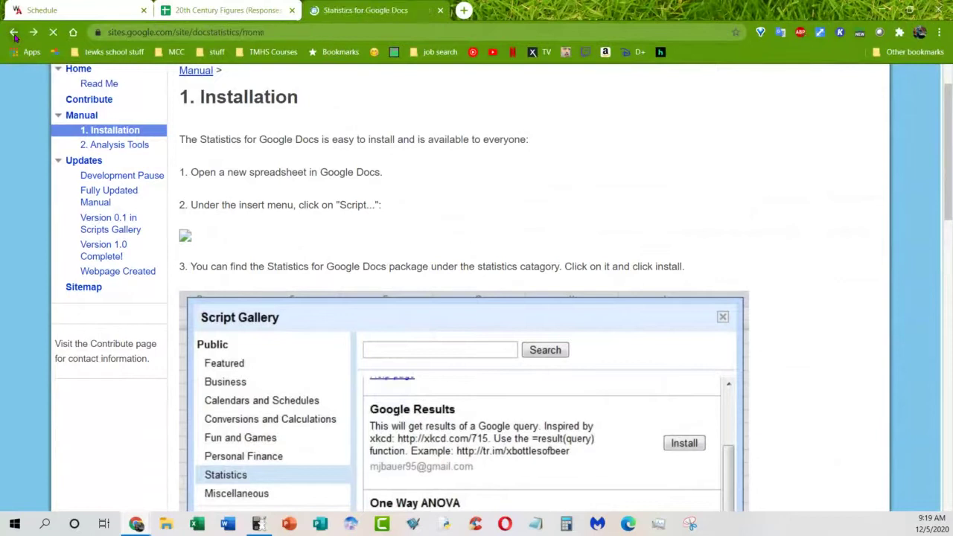
click(14, 33)
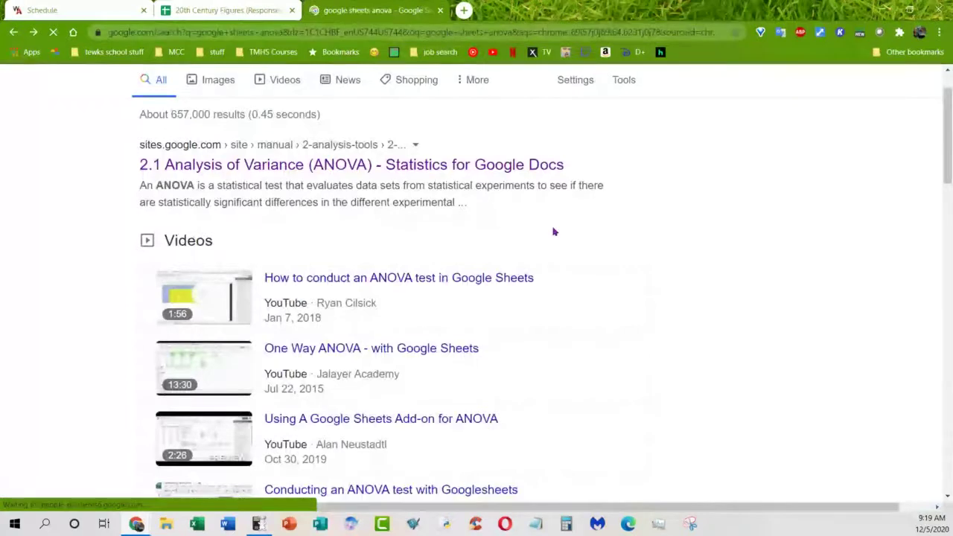
scroll(554, 233, down, 2)
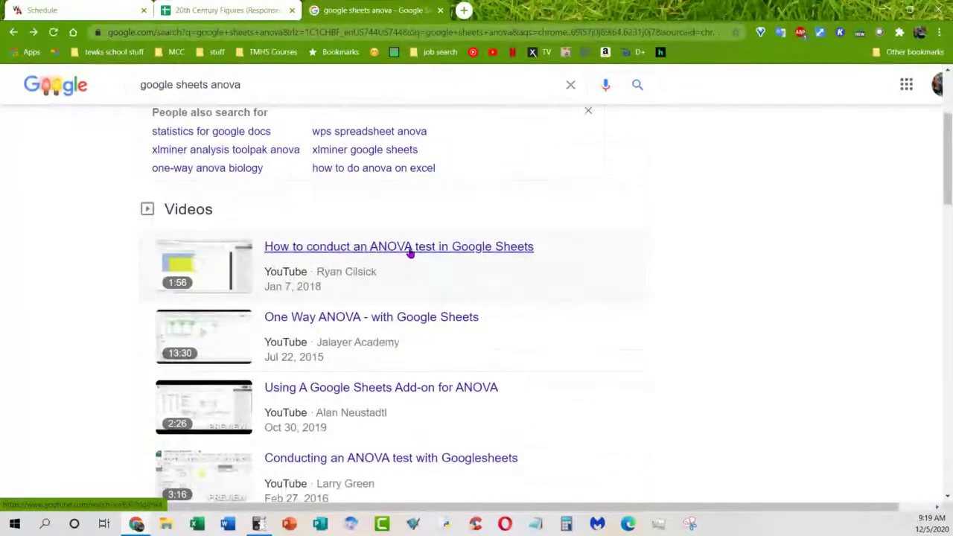
click(410, 248)
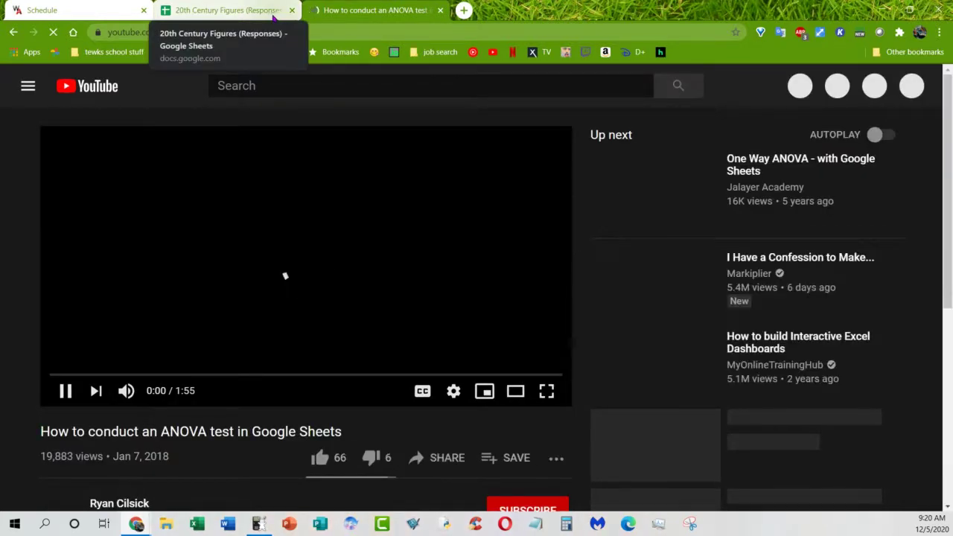
Switch back to the 20th Century Figures spreadsheet and open its page for managing installed add-ons
click(273, 16)
mouse_move(355, 102)
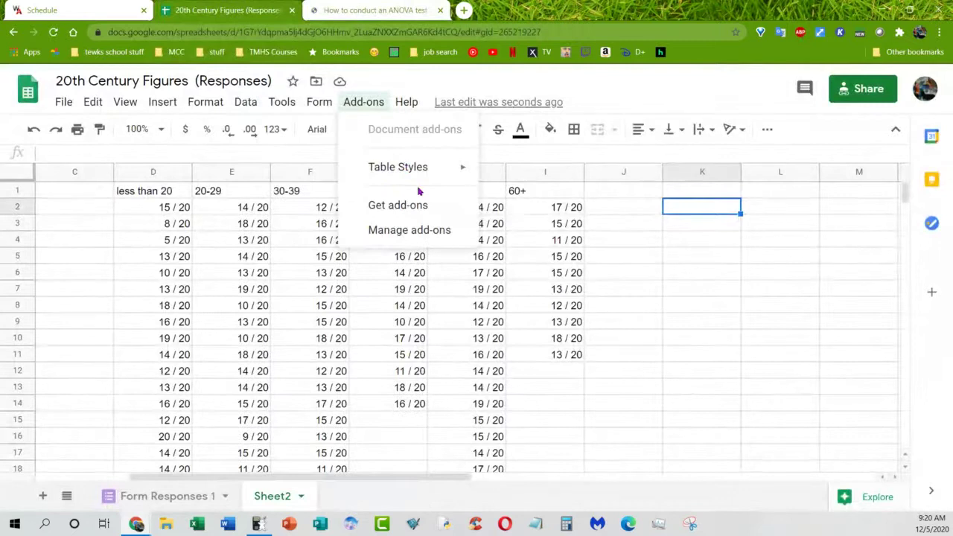
click(425, 230)
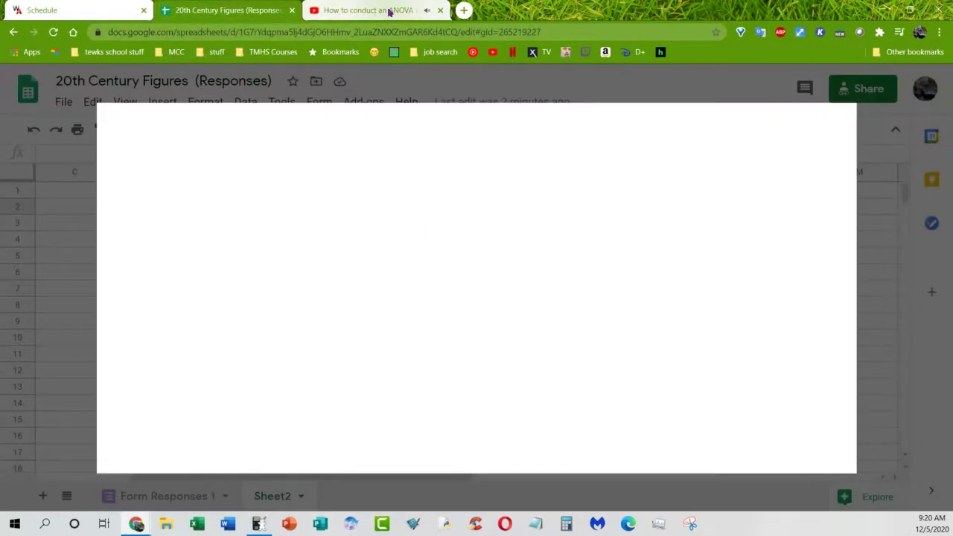
Return to the YouTube ANOVA video, decline the free-trial offer and watch in full screen which add-on it uses, pausing there
click(389, 11)
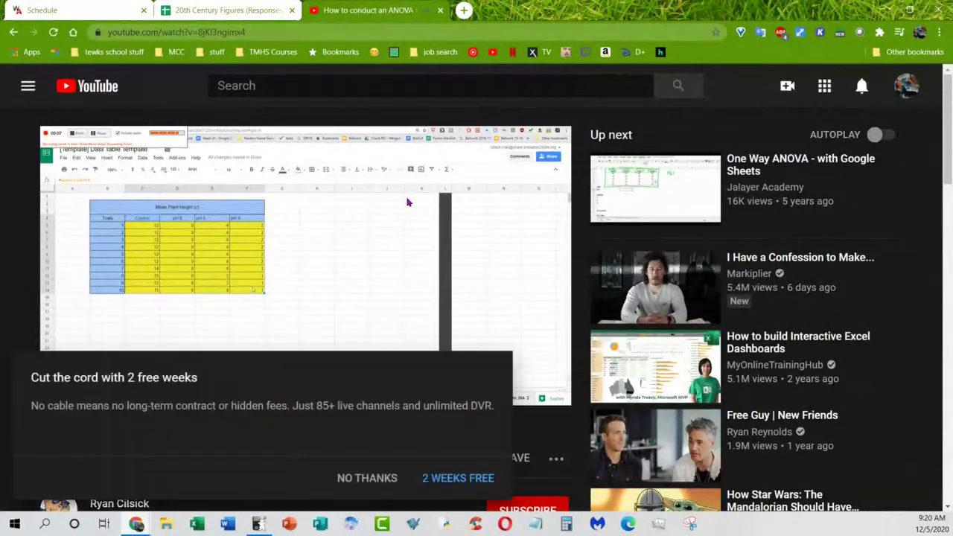
click(358, 486)
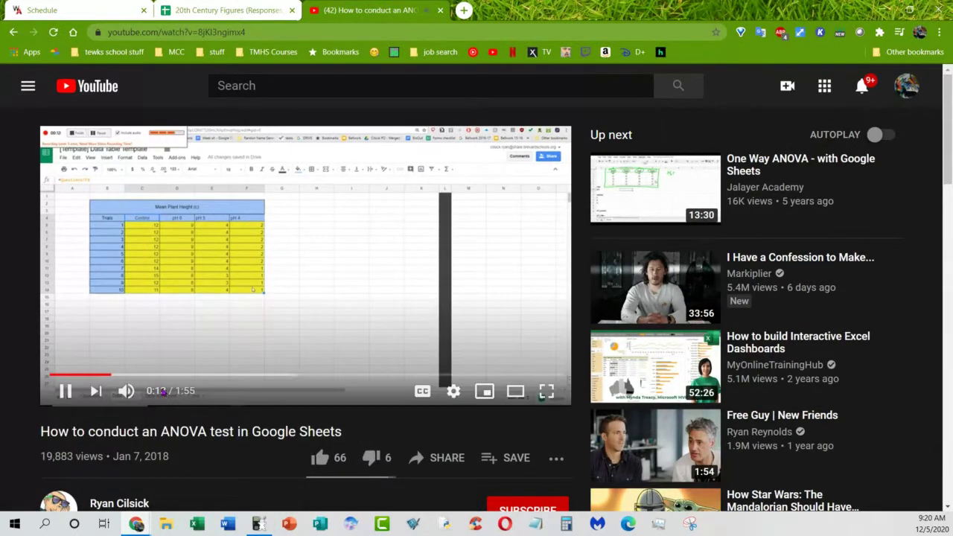
mouse_move(128, 392)
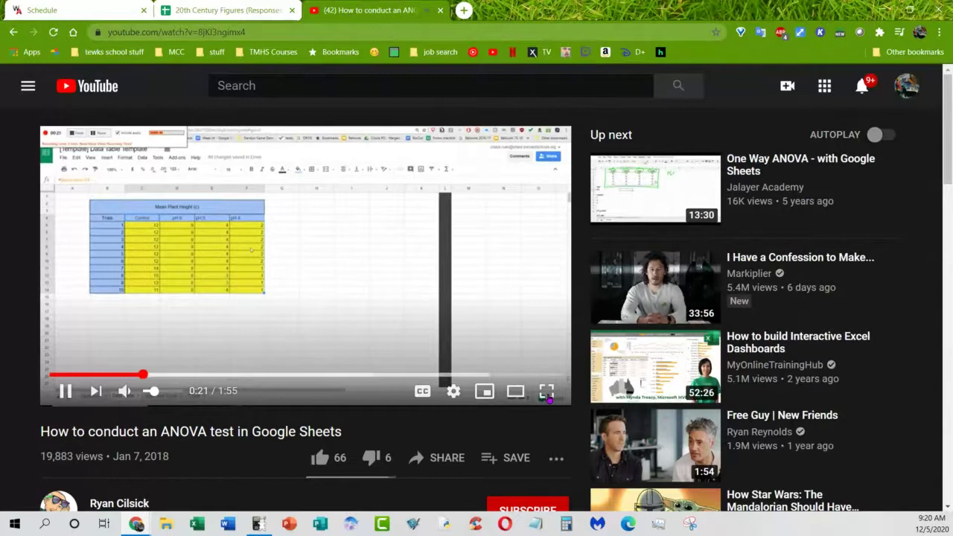
click(547, 392)
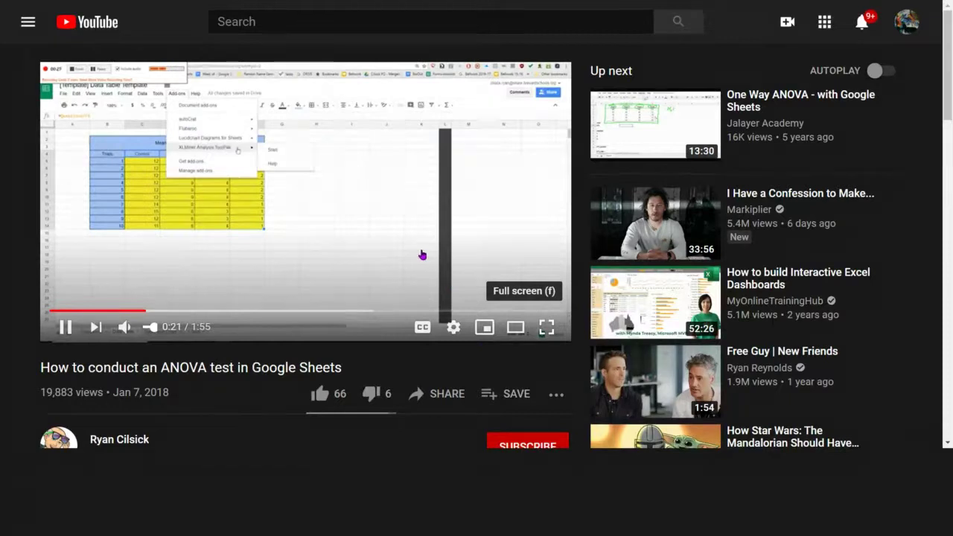
click(546, 327)
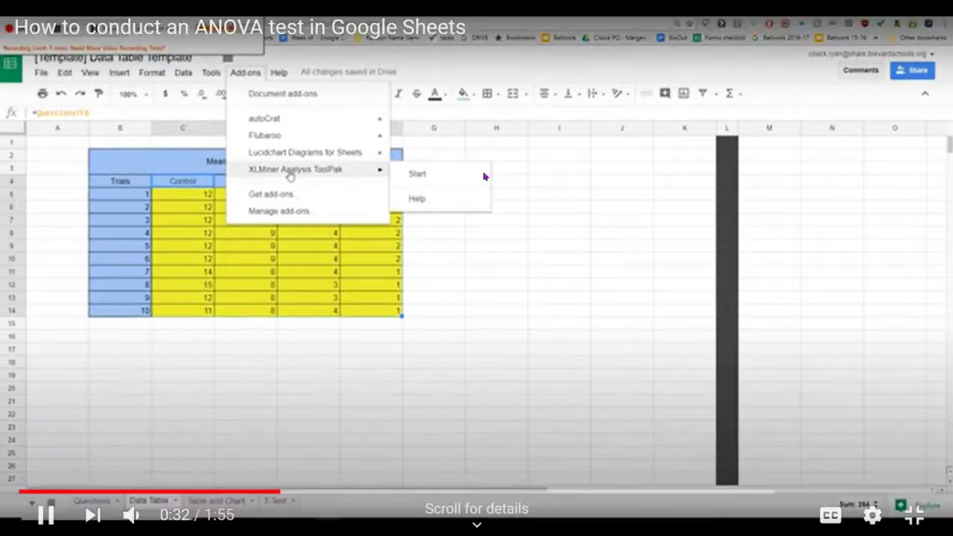
click(358, 468)
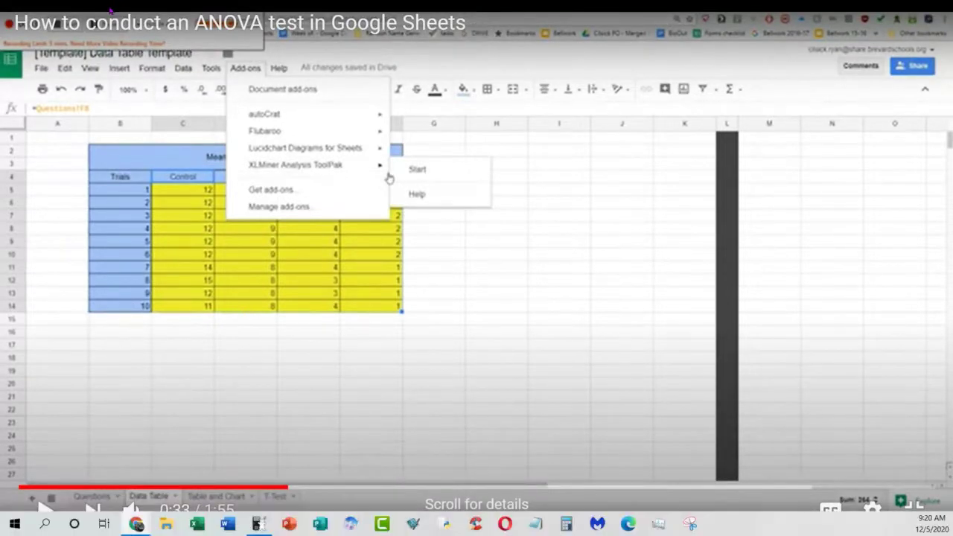
key(Escape)
Return to the spreadsheet, close the installed add-ons page and open the marketplace for getting new add-ons
key(ctrl+shift+Tab)
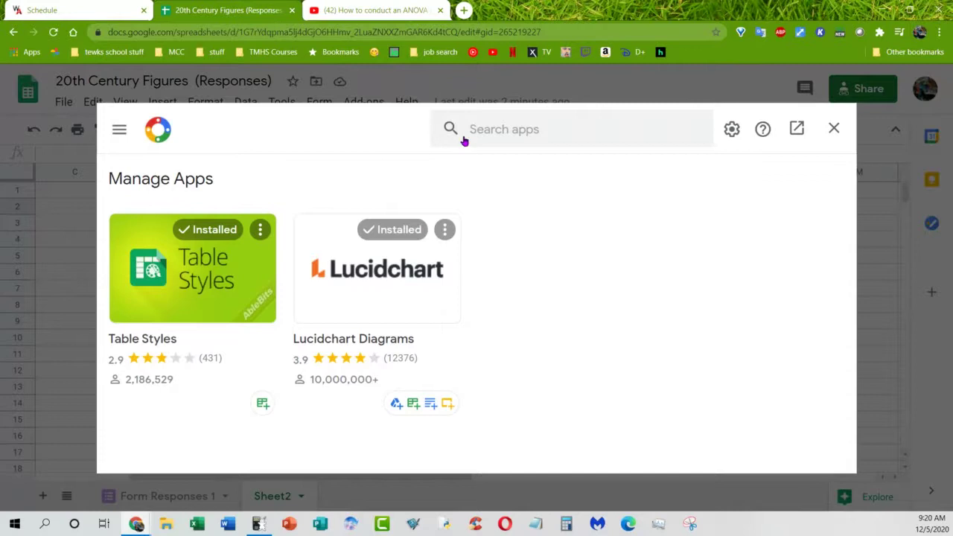
click(835, 130)
click(361, 102)
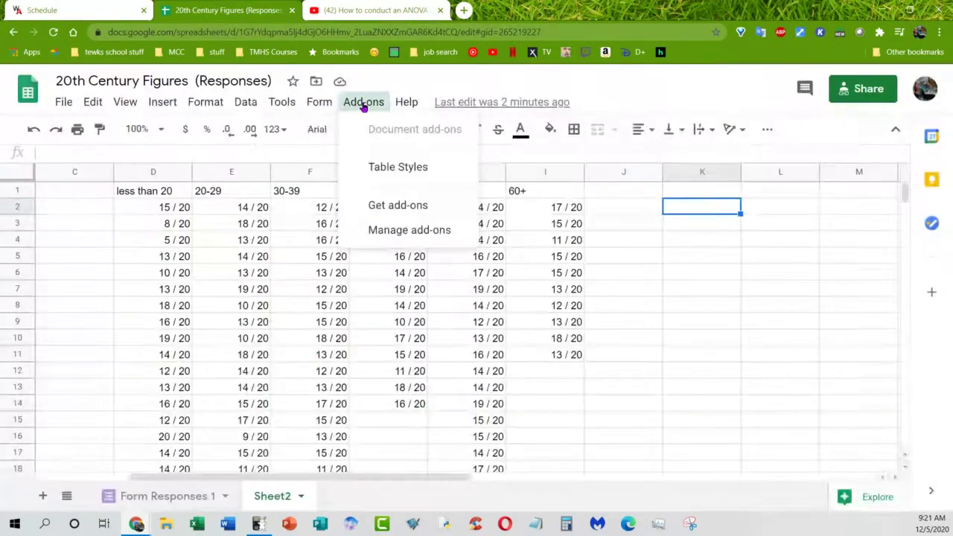
click(415, 208)
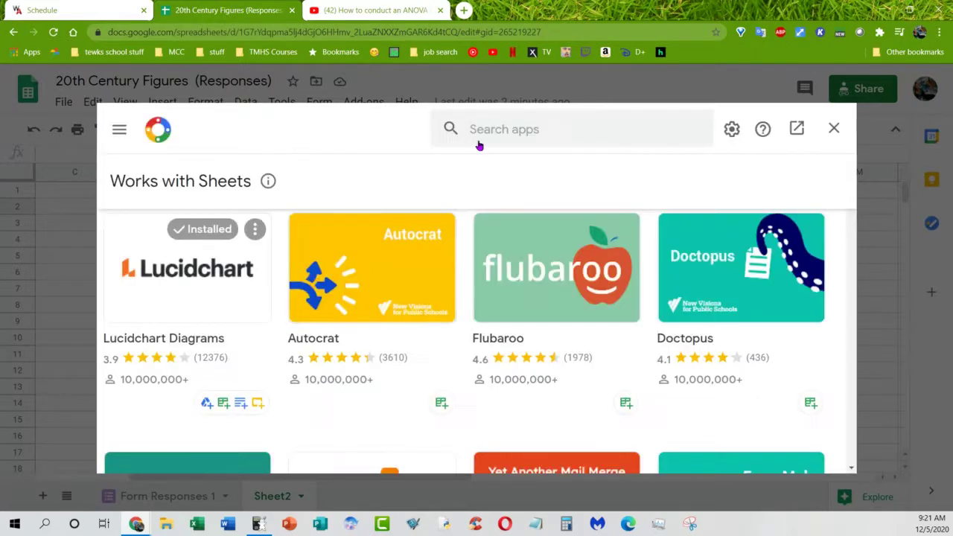
Search the add-on marketplace for "xl miner" and correct the query to "xlminer"
click(512, 130)
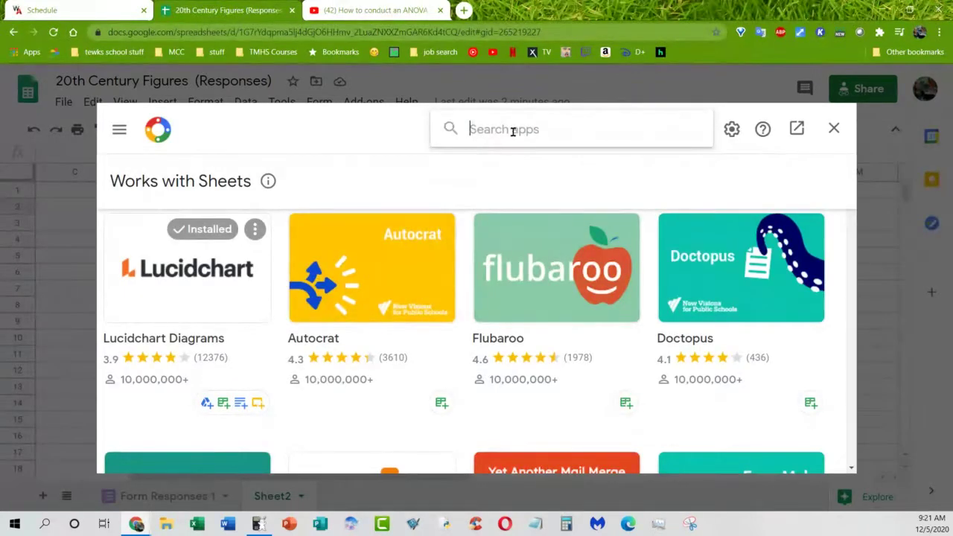
text(xl miner)
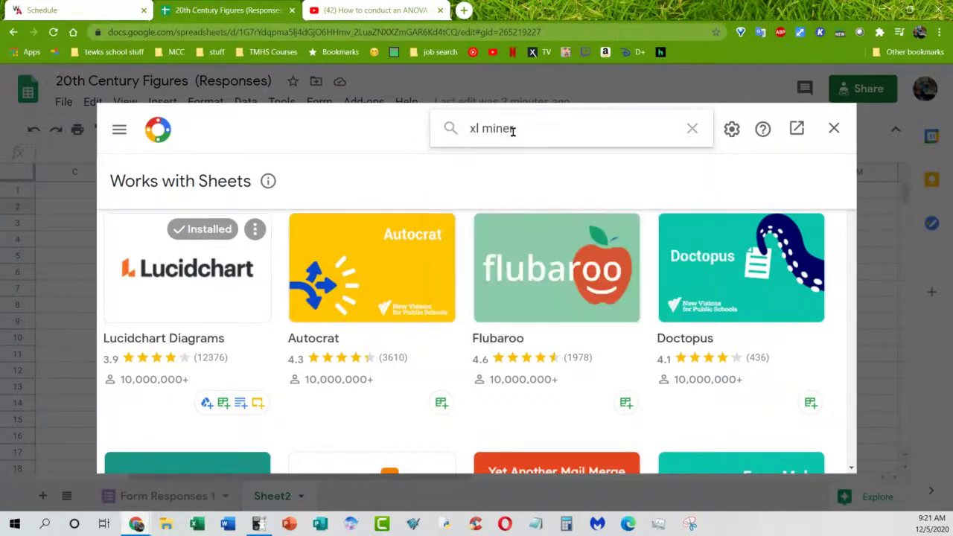
key(Return)
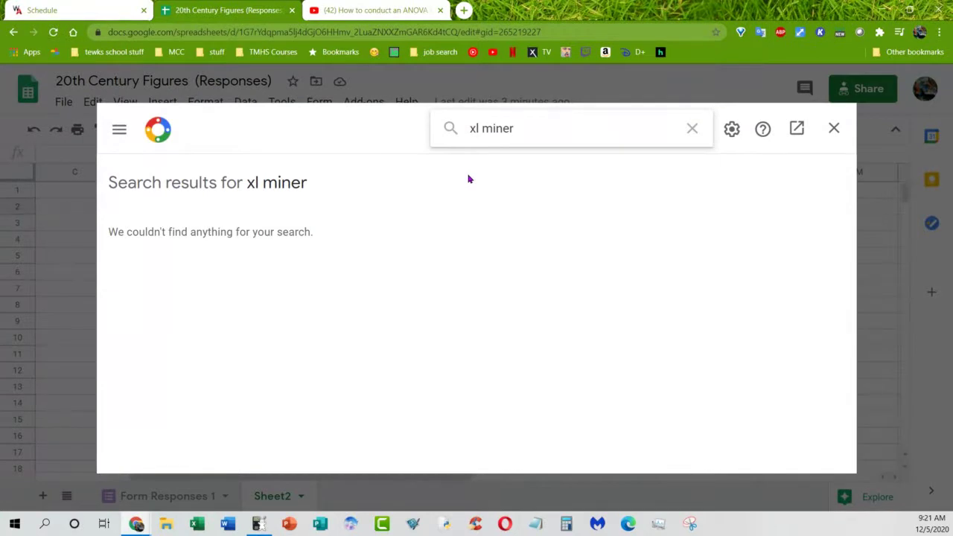
click(484, 128)
key(BackSpace)
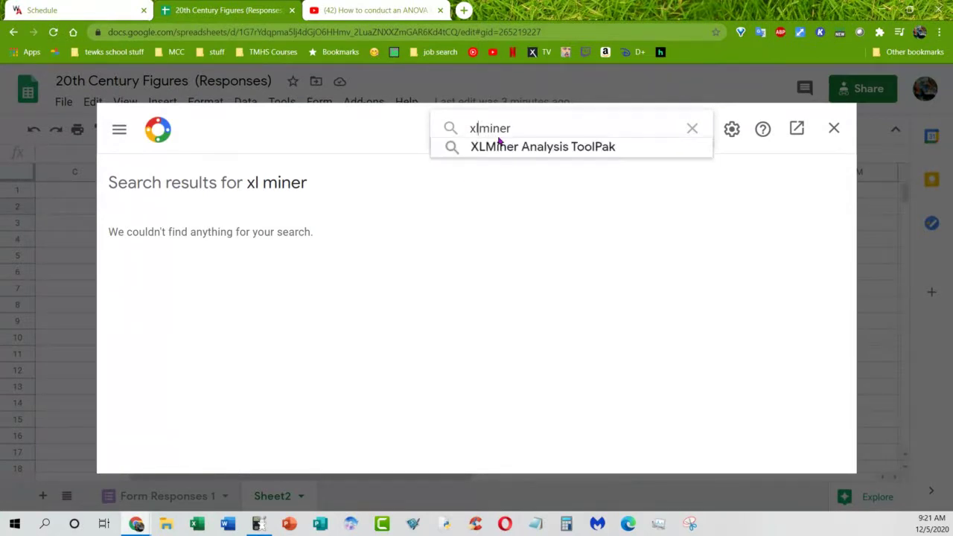
key(Return)
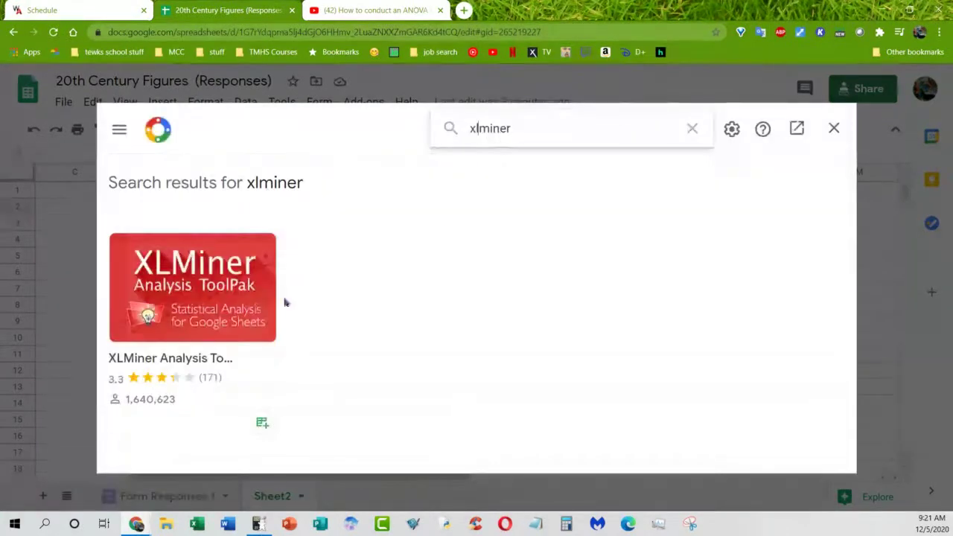
Install the XLMiner Analysis ToolPak add-on, choosing the existing Google account and allowing the requested access
click(239, 308)
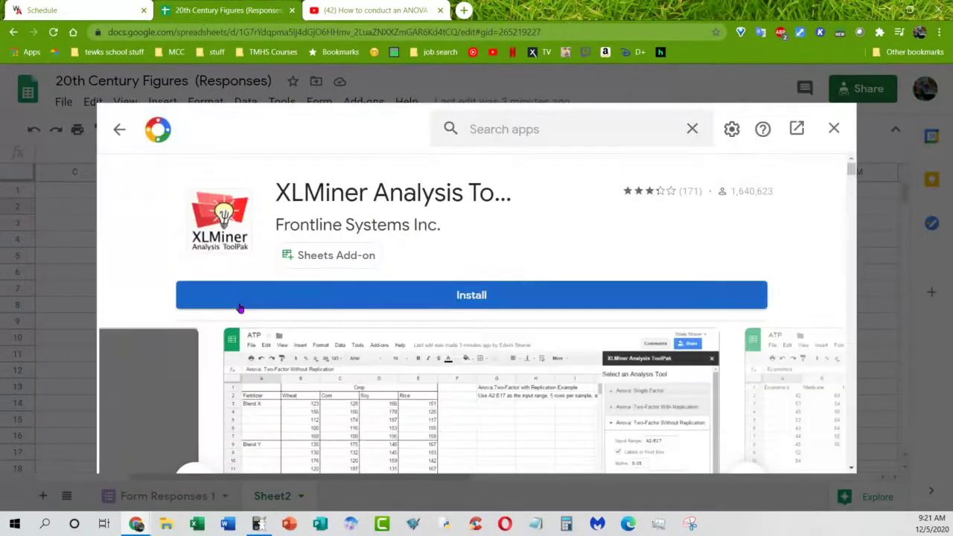
click(473, 297)
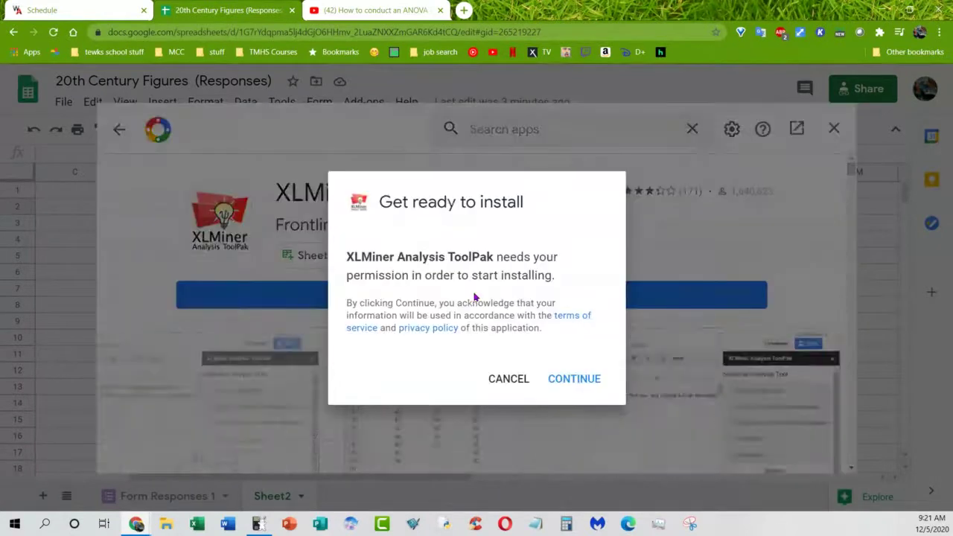
click(591, 379)
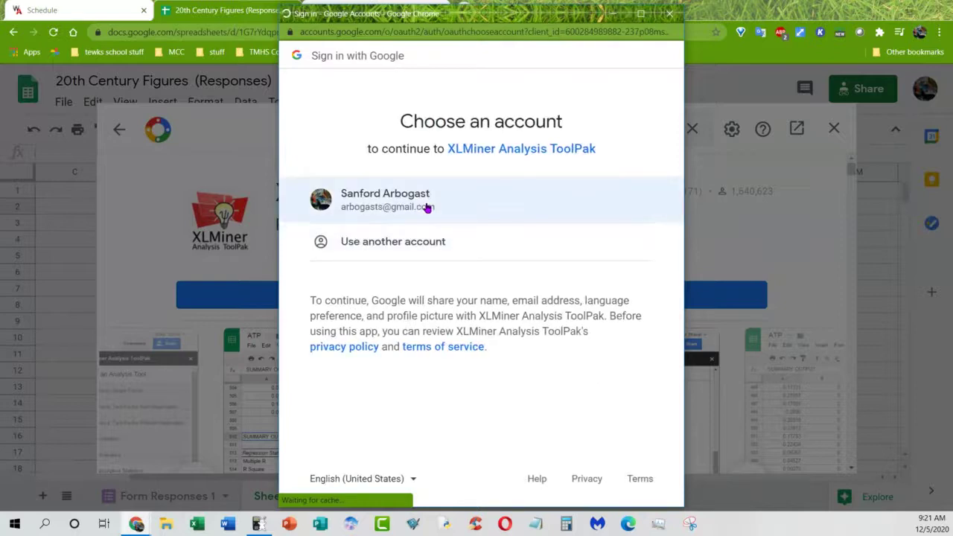
click(425, 207)
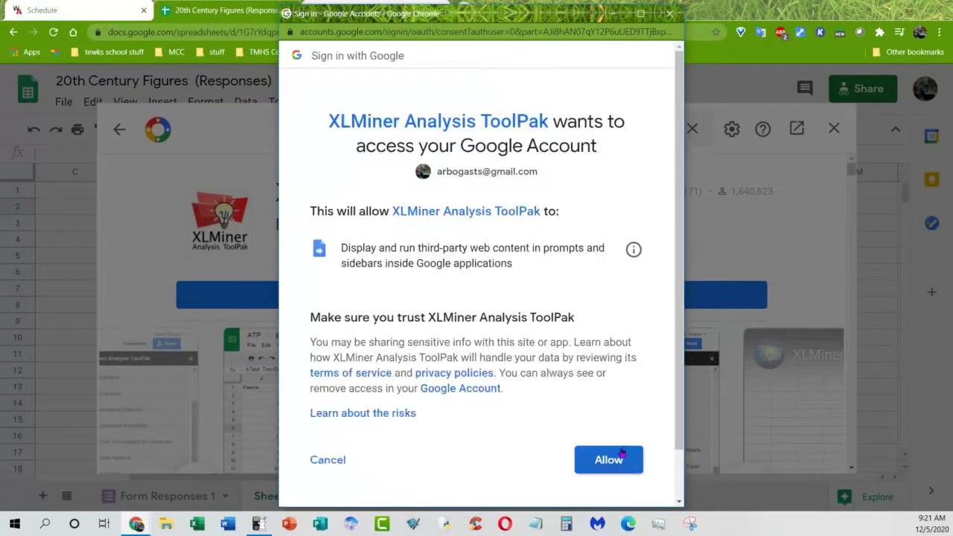
click(617, 459)
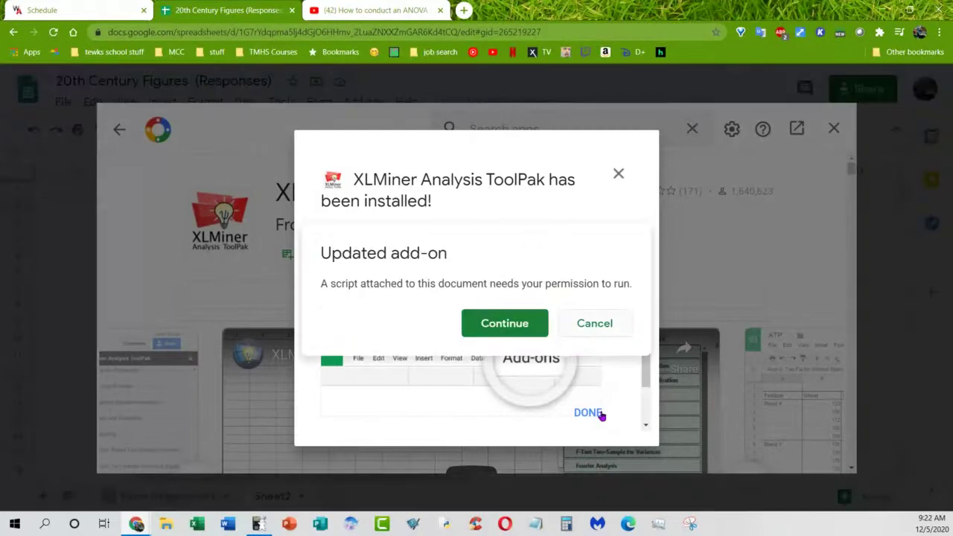
Authorize the add-on's script with the same Google account, finish the installation and close the marketplace
click(525, 324)
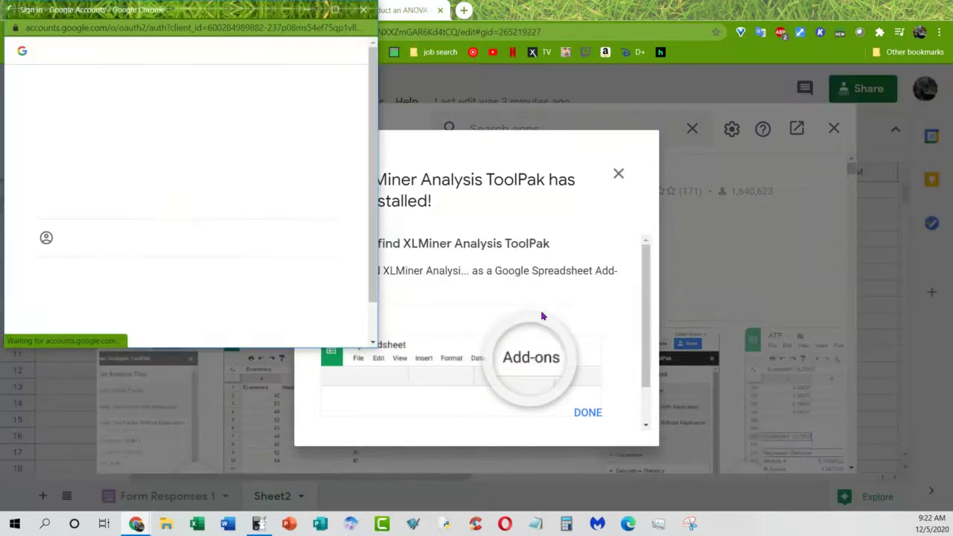
click(227, 205)
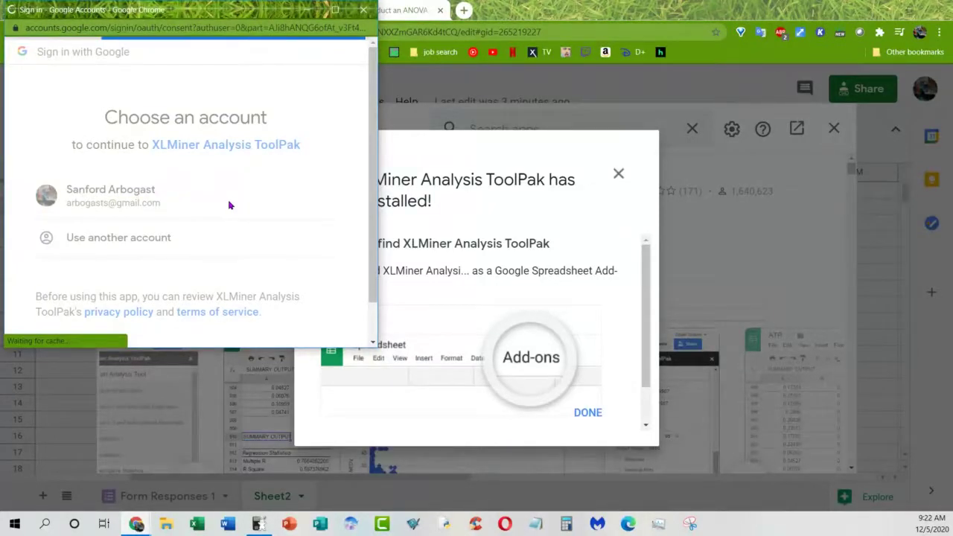
scroll(354, 179, down, 4)
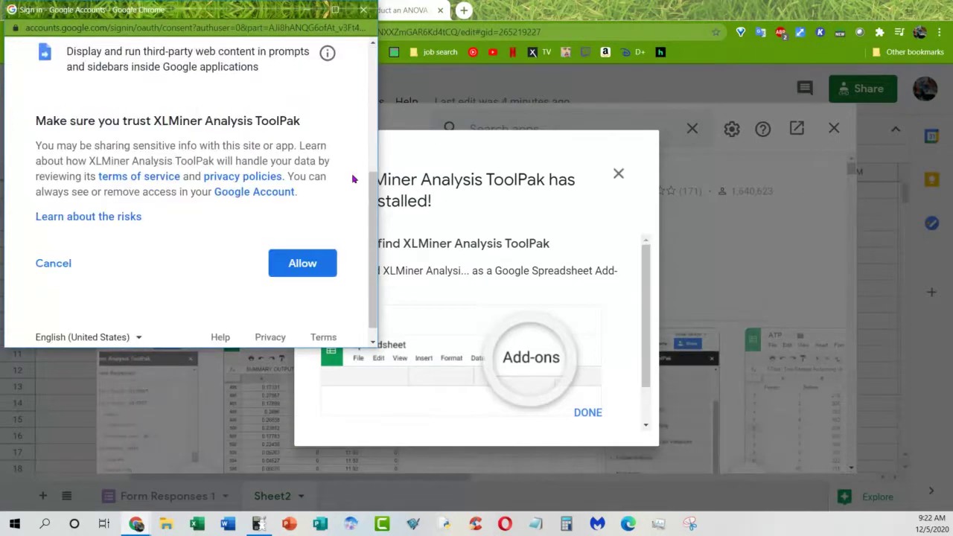
scroll(353, 179, down, 1)
click(310, 245)
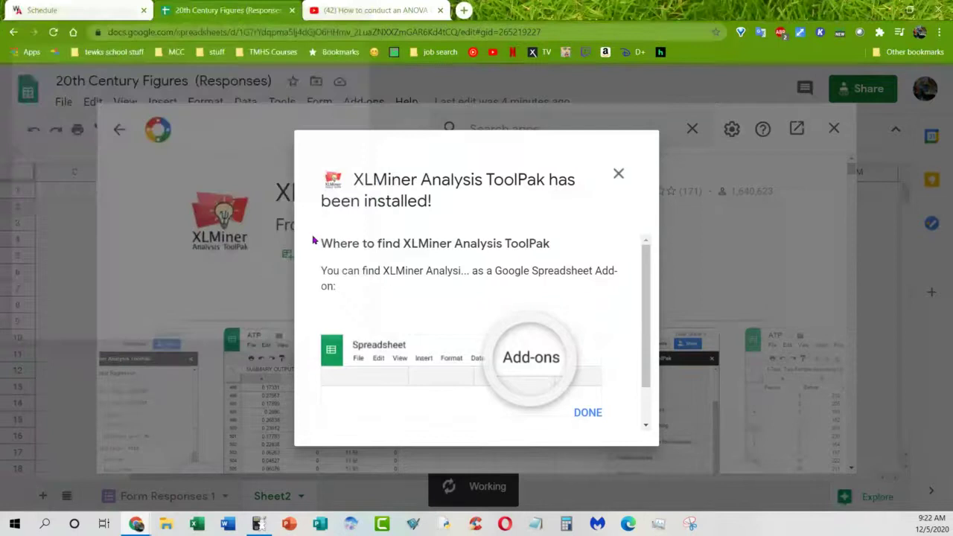
click(594, 414)
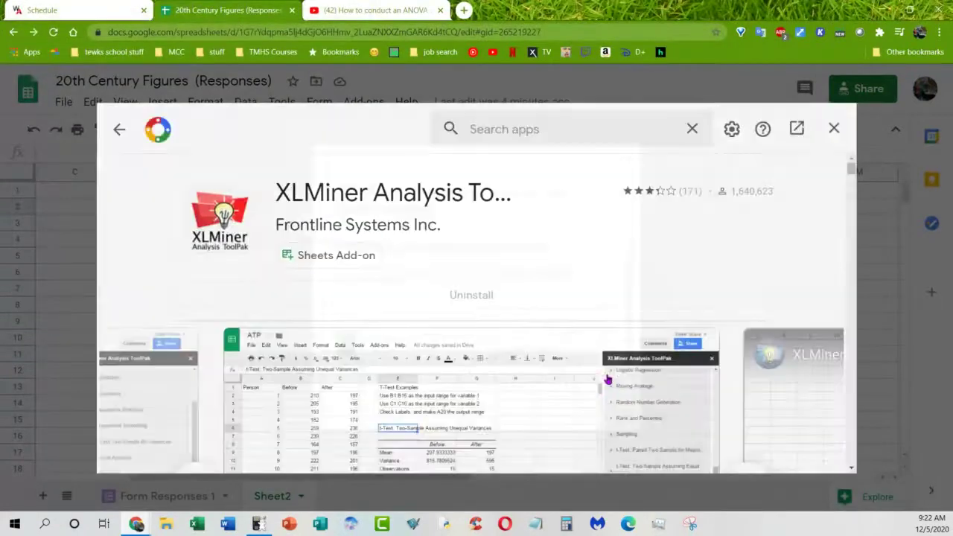
click(834, 130)
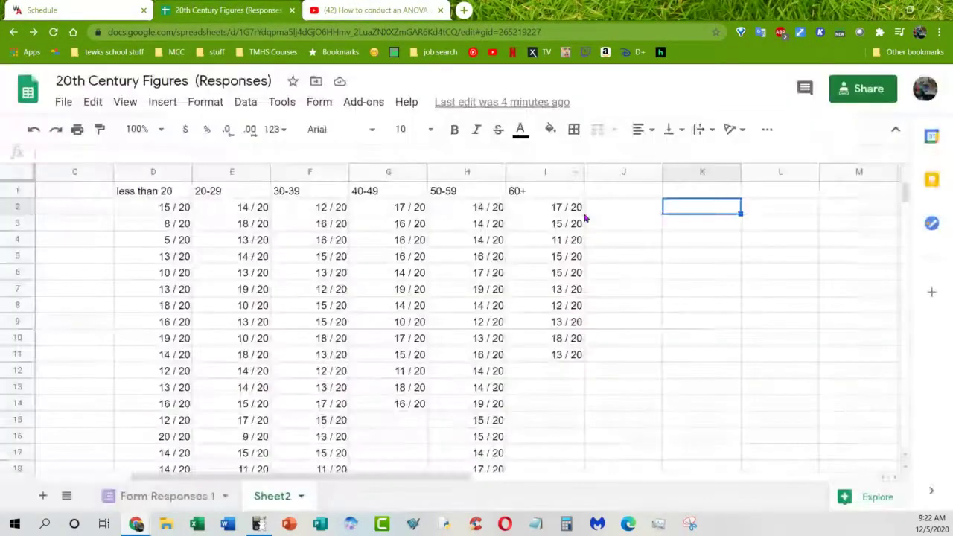
Start the XLMiner Analysis ToolPak in the spreadsheet and look through its list of analysis tools
click(364, 102)
mouse_move(417, 191)
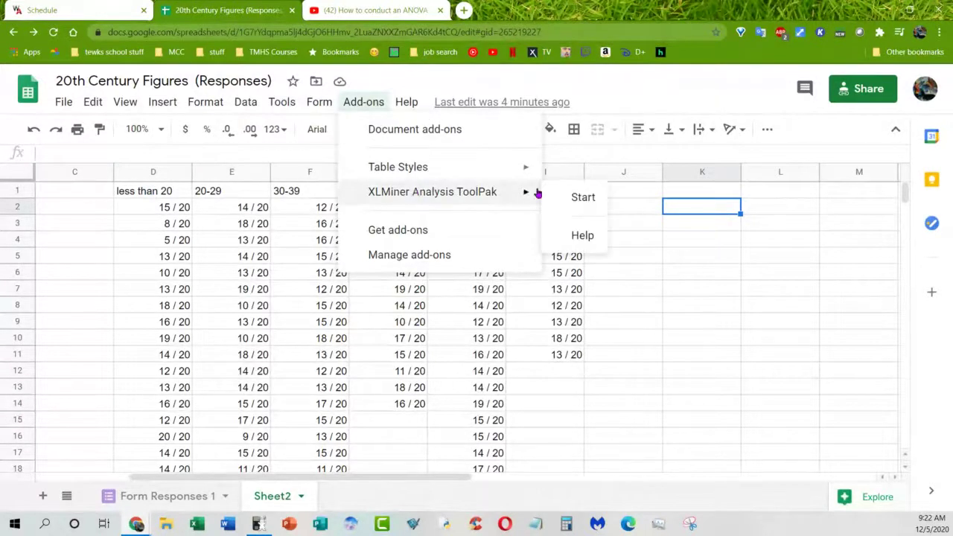
click(577, 197)
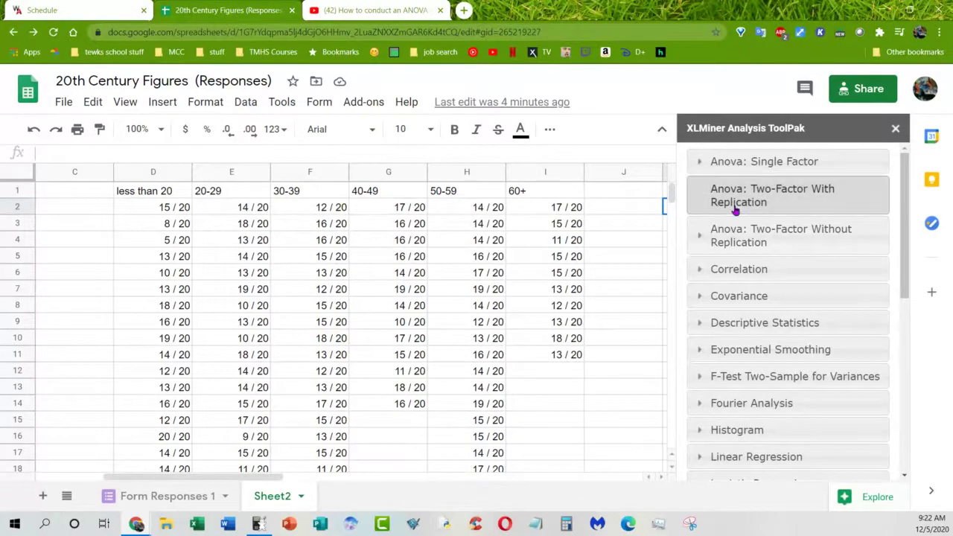
scroll(828, 300, down, 5)
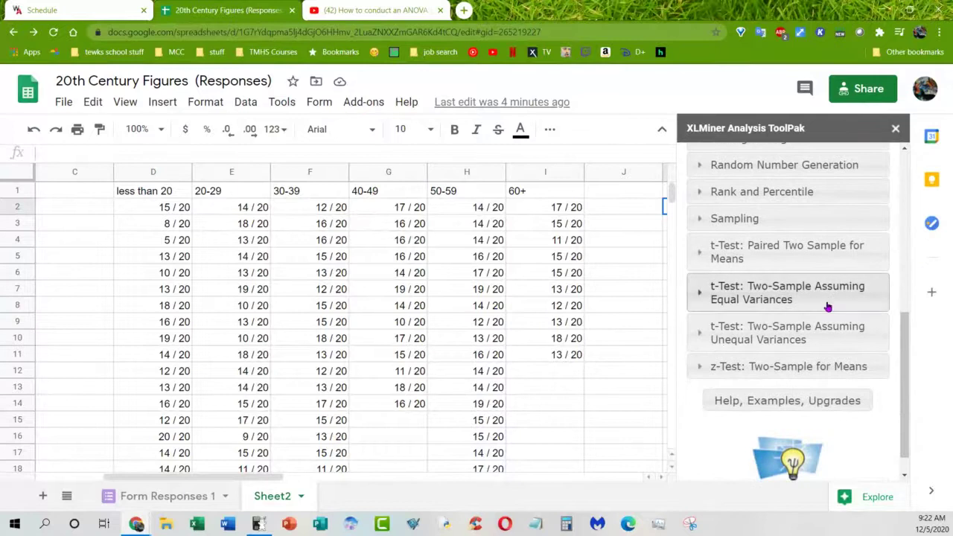
scroll(827, 304, up, 3)
scroll(825, 304, up, 5)
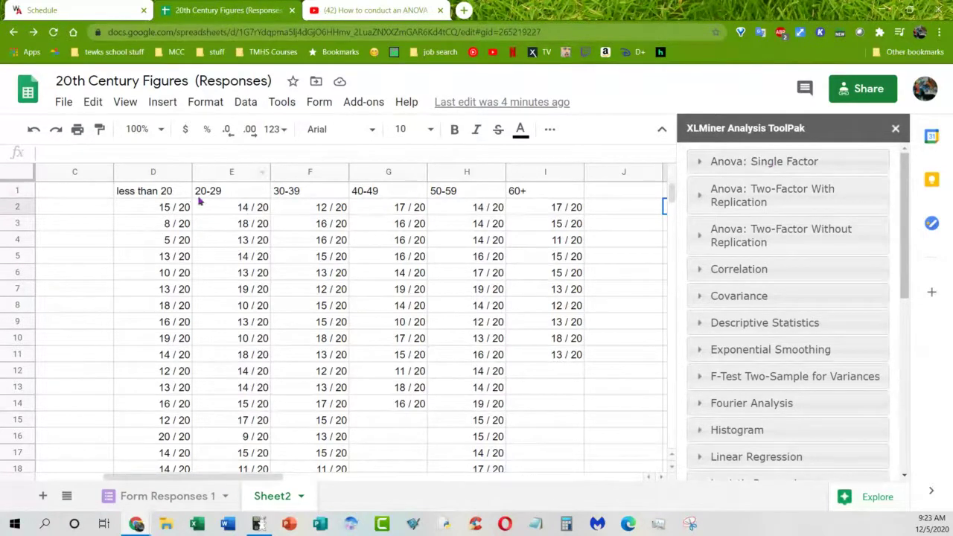
Open the Anova: Single Factor settings, enter K2 as the input range and select the score table D1:I68 including its headers
click(705, 163)
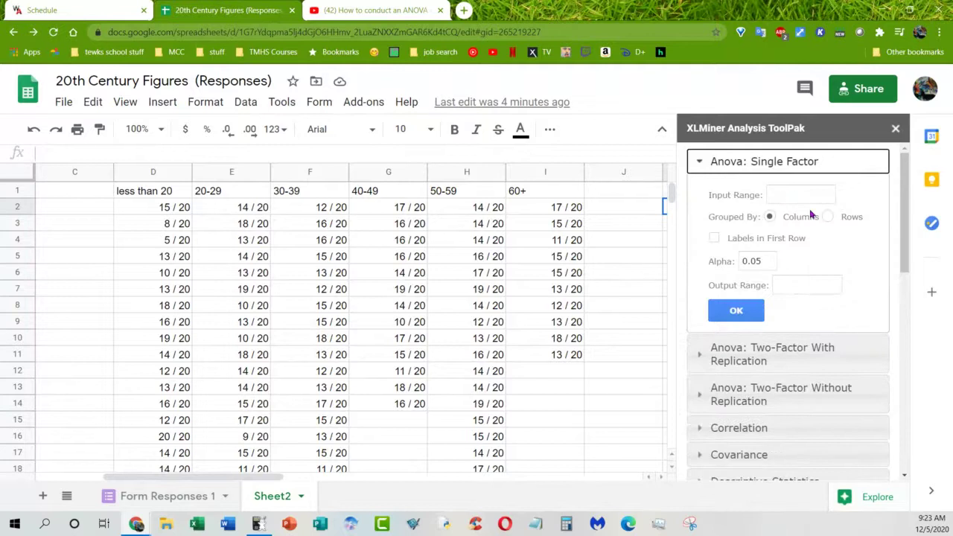
click(791, 194)
text(K2)
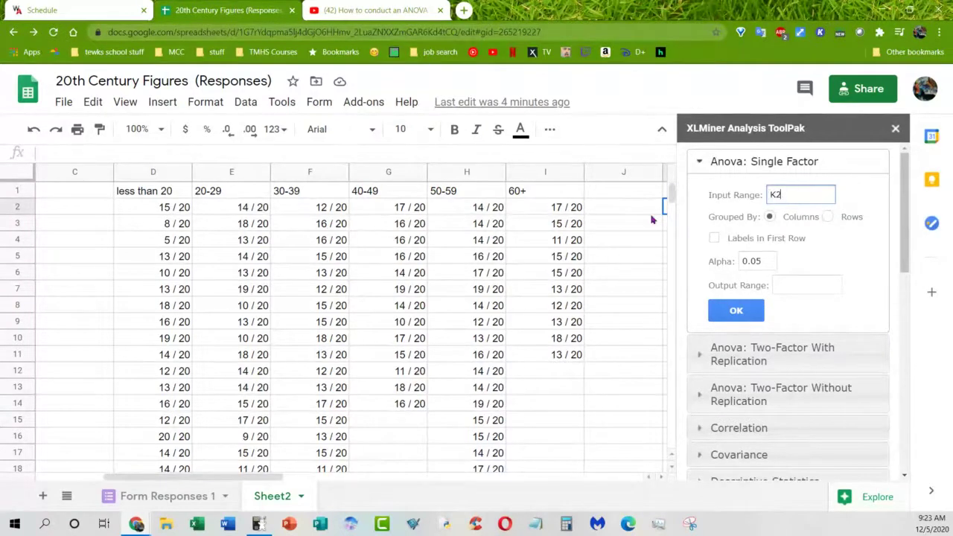
drag(161, 194, 548, 409)
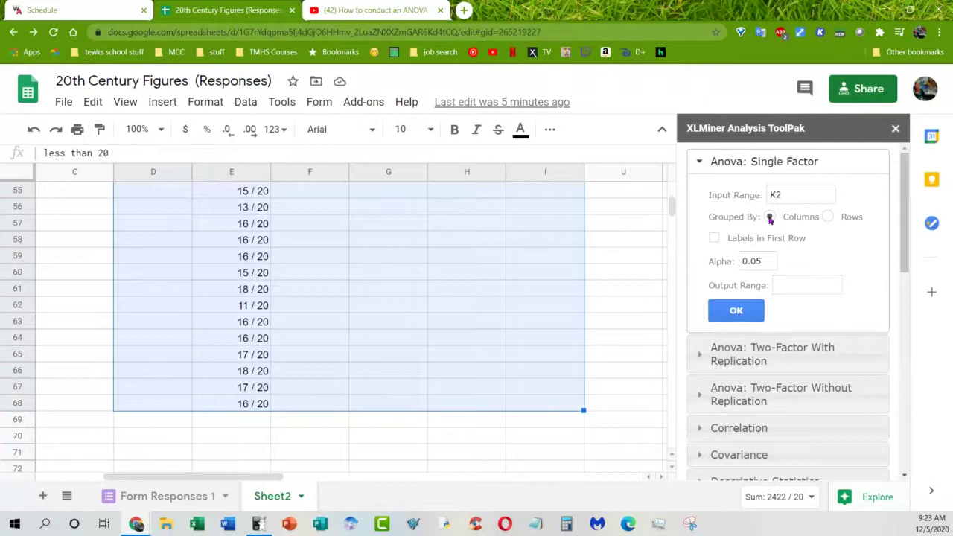
Try running the single-factor ANOVA with labels in the first row and D1:I68 as the output range
click(713, 239)
click(804, 285)
text(D1:I68)
drag(265, 481, 378, 477)
scroll(404, 408, up, 5)
scroll(406, 398, up, 7)
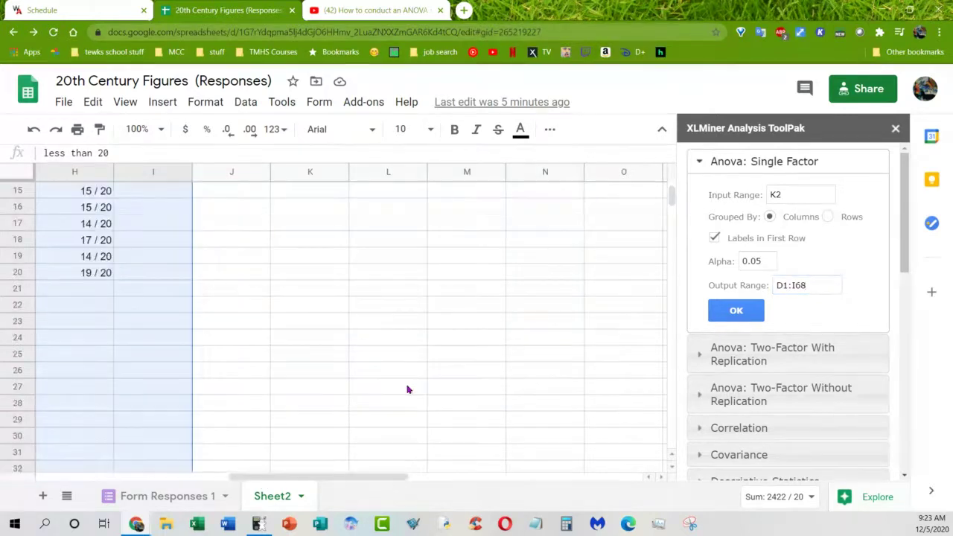
scroll(408, 389, up, 5)
click(316, 195)
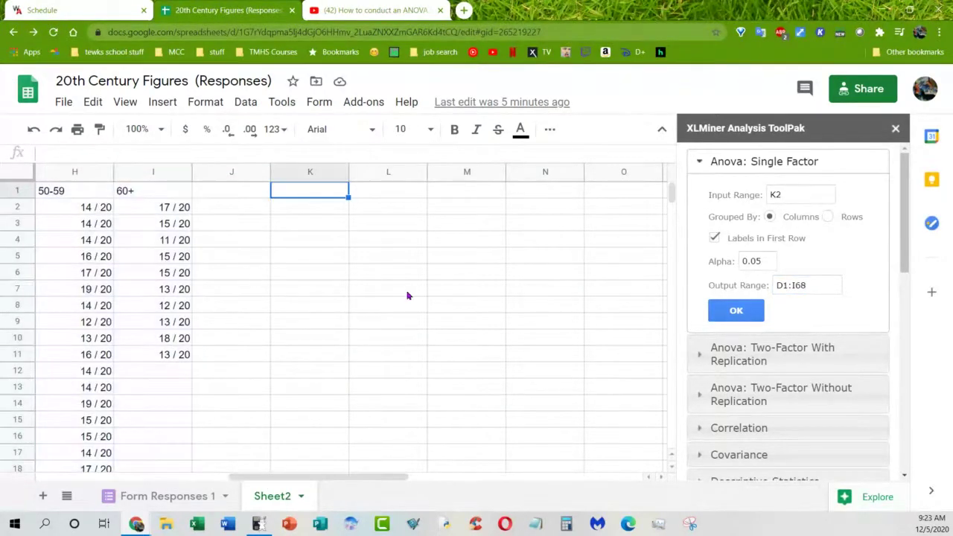
click(734, 311)
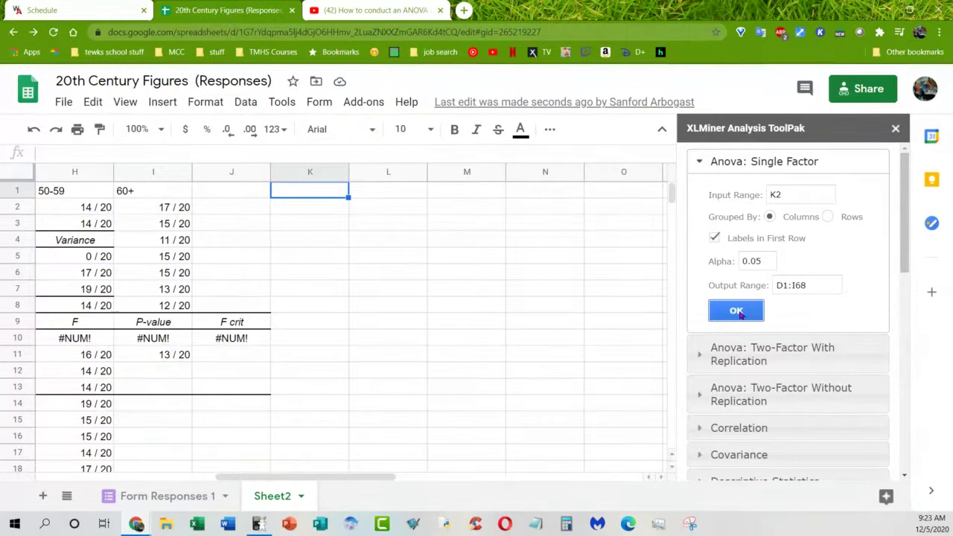
Check the ANOVA output written over the score table, close the XLMiner Analysis ToolPak and undo that output
drag(387, 477, 247, 497)
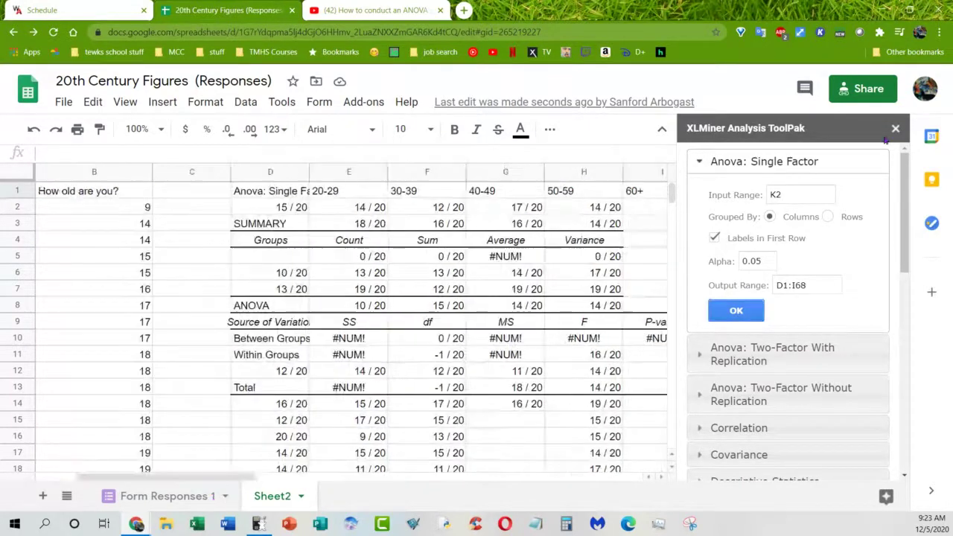
click(895, 129)
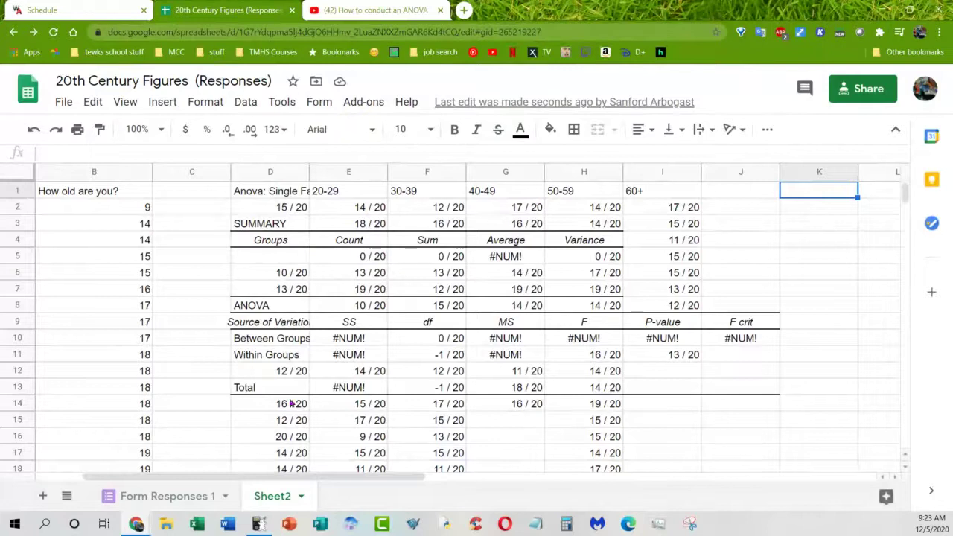
drag(227, 477, 180, 504)
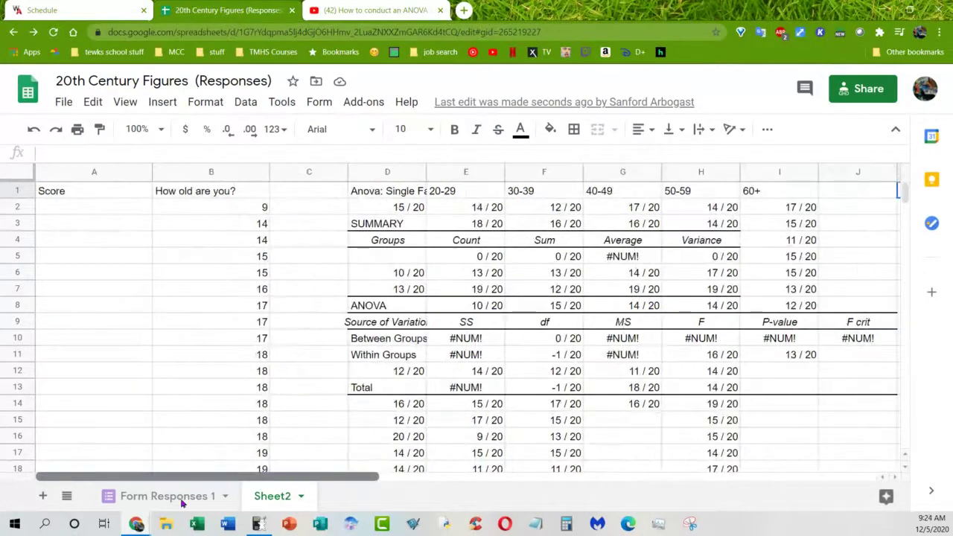
drag(241, 476, 330, 474)
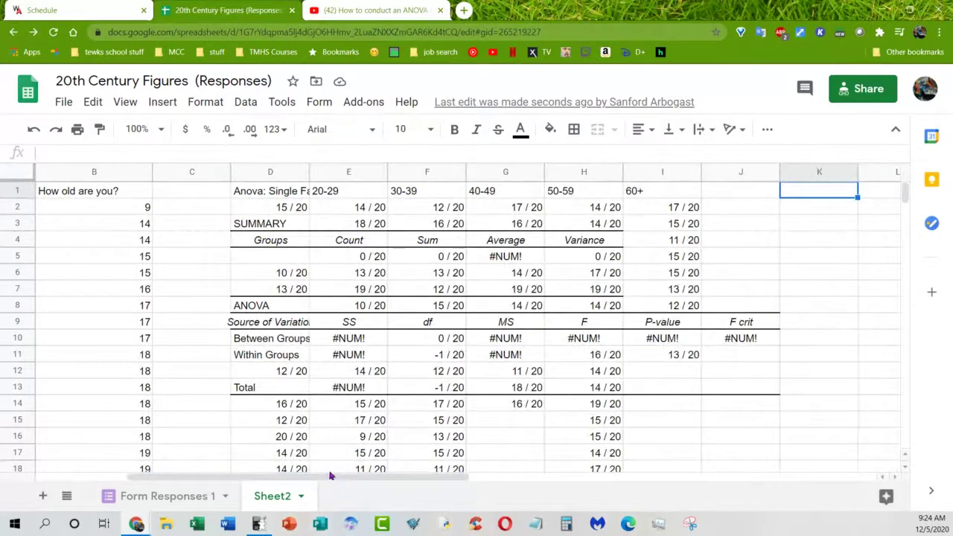
key(ctrl+z)
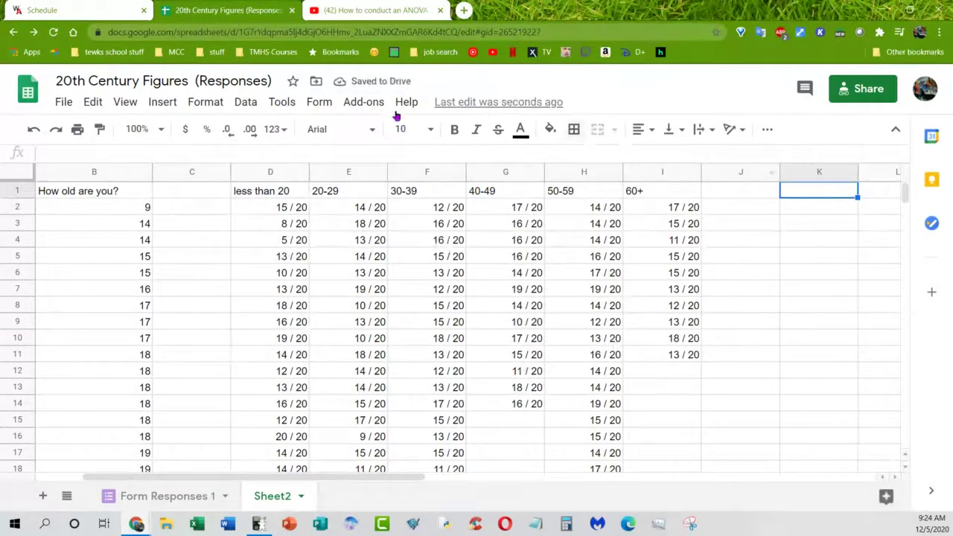
Restart the XLMiner Analysis ToolPak, open the Anova: Single Factor settings and enter D2 as the input range
click(366, 104)
mouse_move(421, 189)
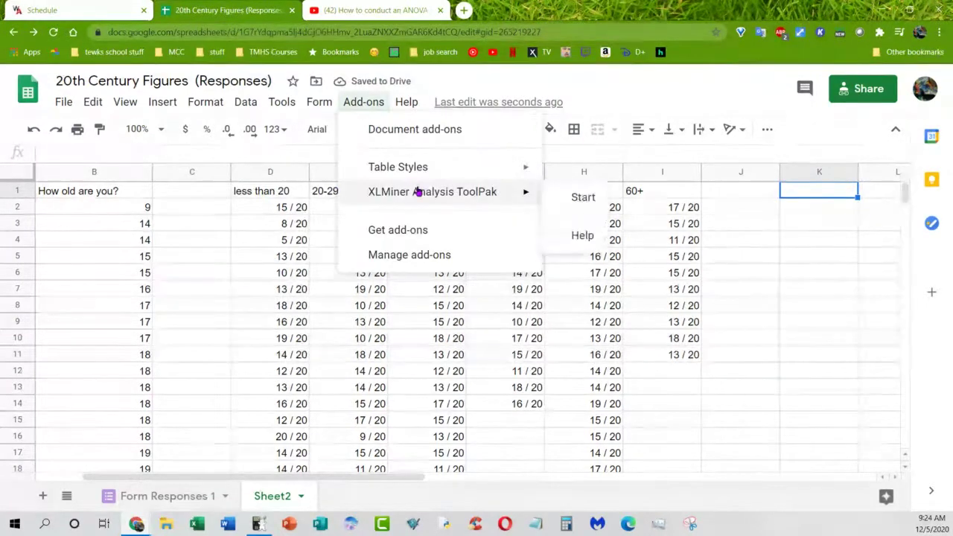
click(584, 200)
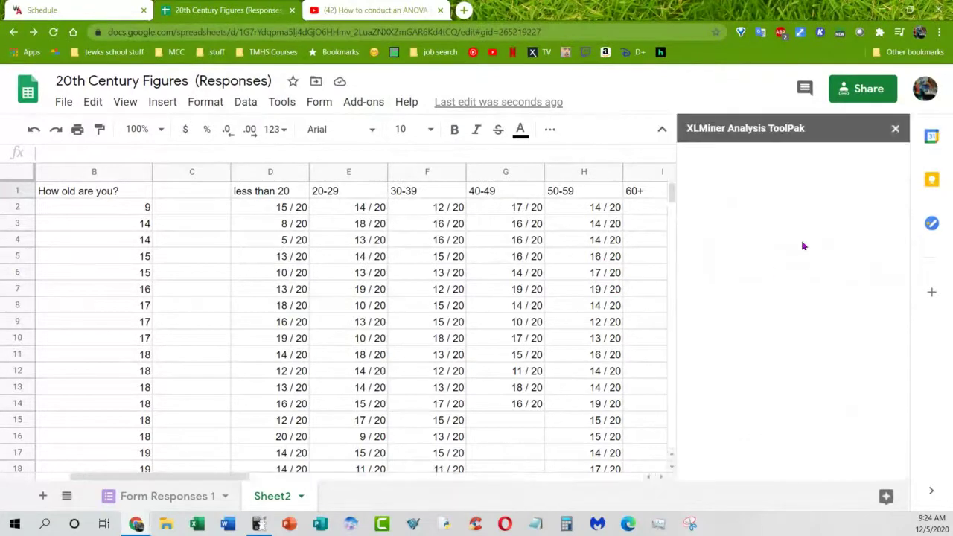
click(291, 211)
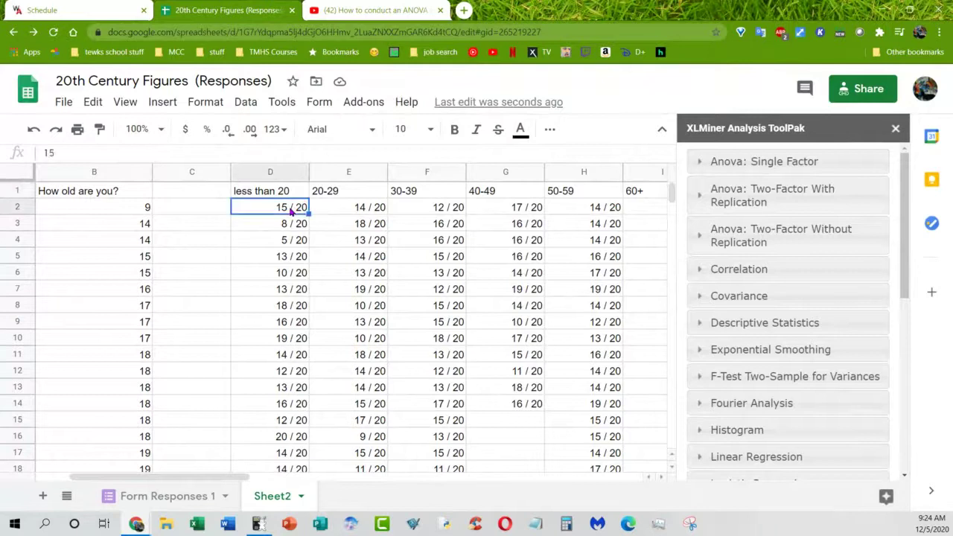
click(762, 171)
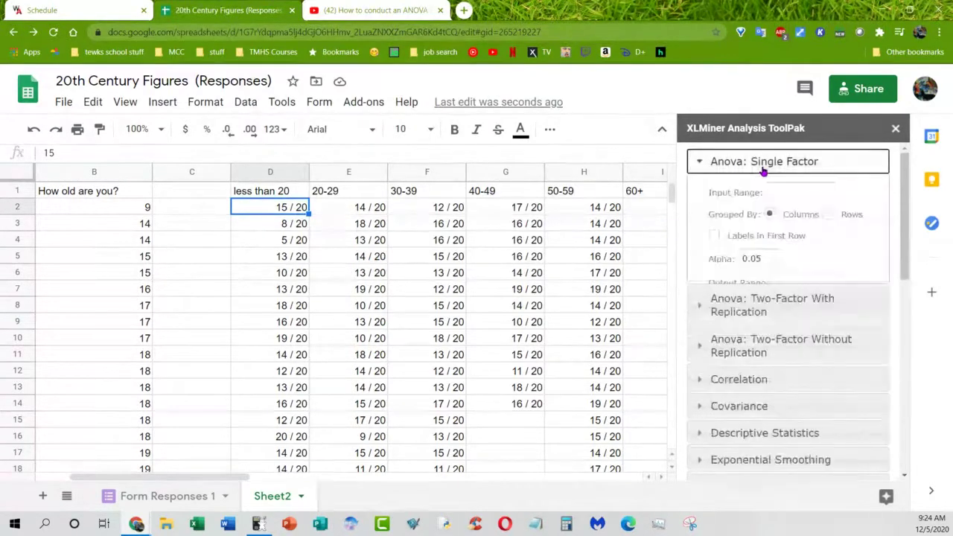
click(794, 195)
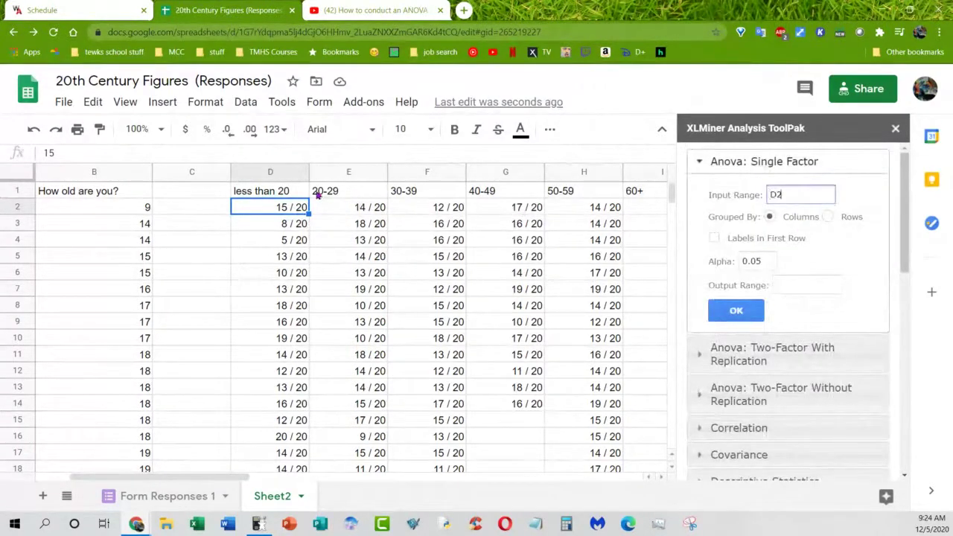
Select the score table D1:I68, enable labels in the first row and enter D1:I68 as the output range
drag(294, 192, 573, 330)
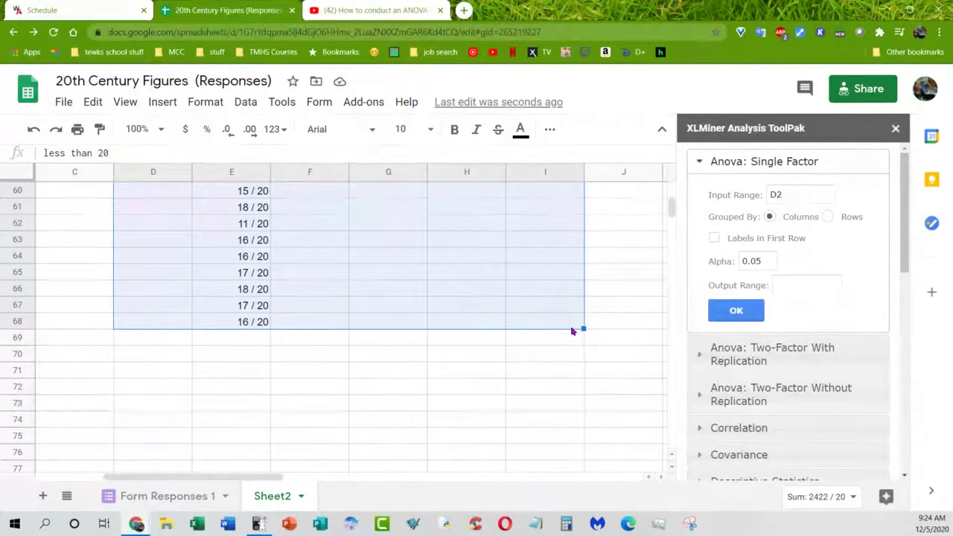
click(714, 239)
click(789, 286)
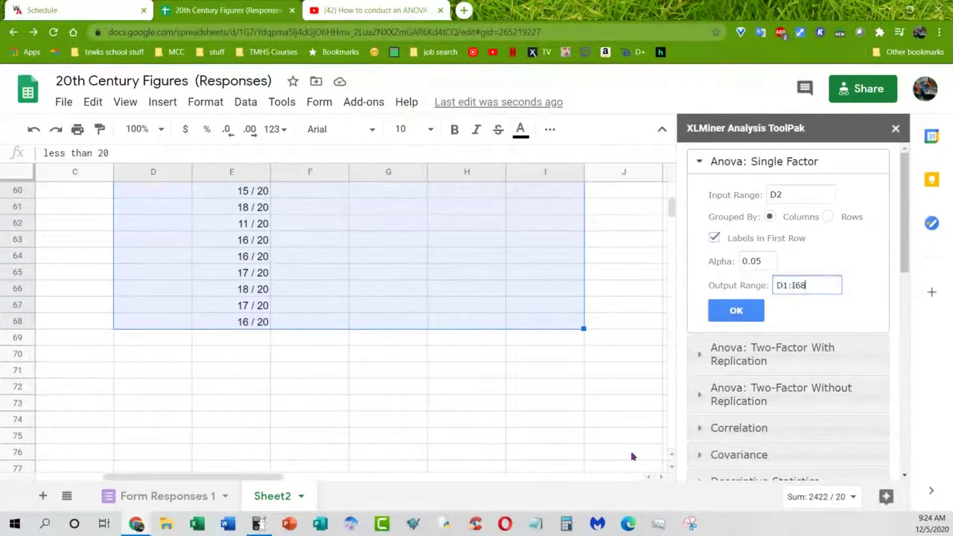
Select the empty cell L1 beside the score table and set both the input range and output range to L1
drag(260, 477, 415, 490)
scroll(410, 358, up, 20)
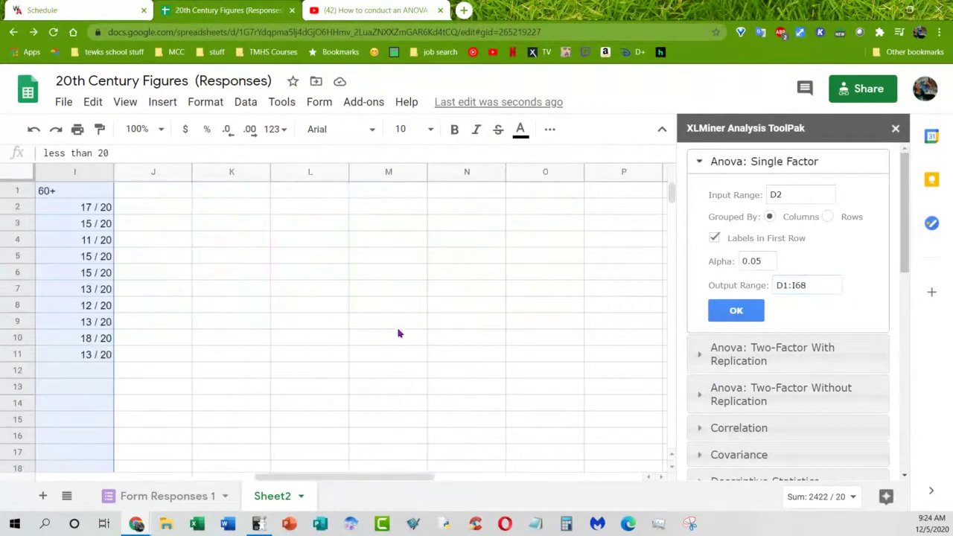
click(298, 192)
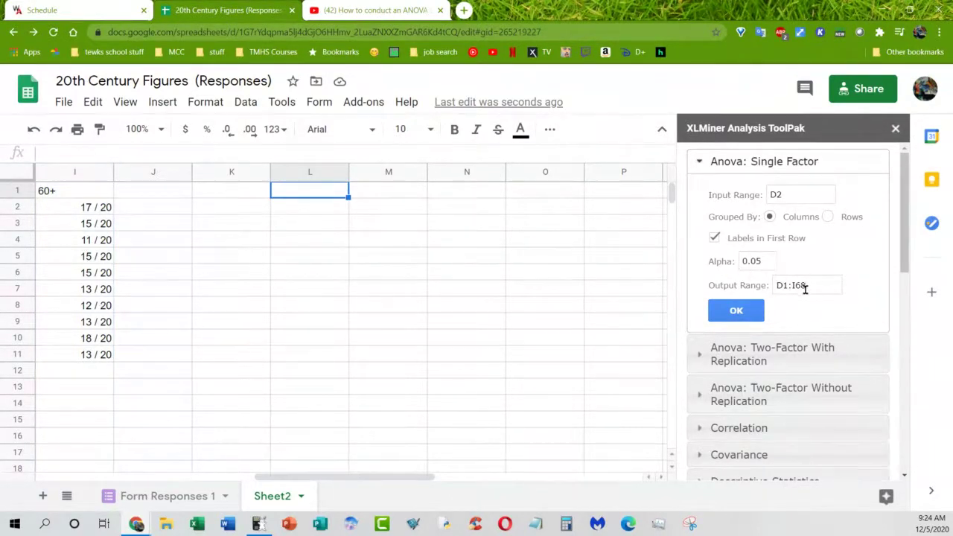
click(788, 194)
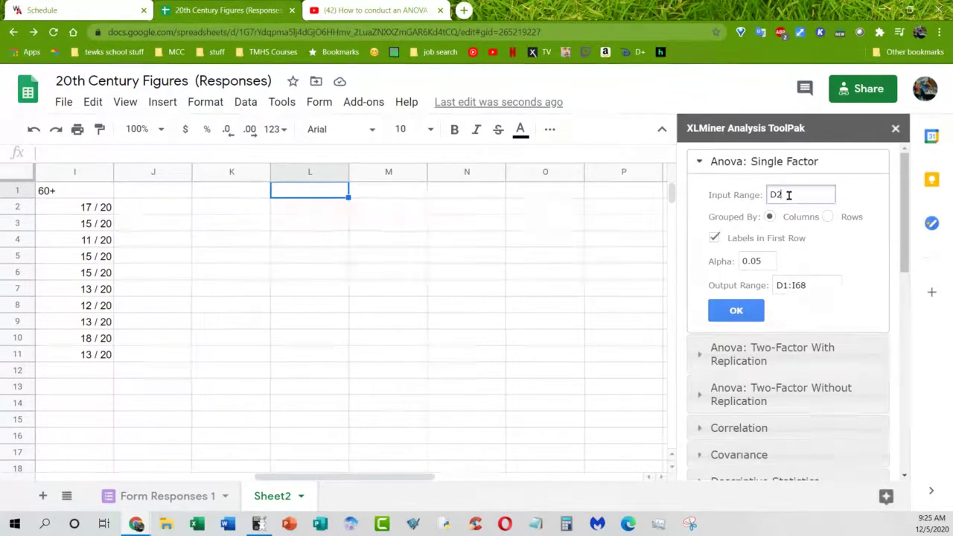
key(BackSpace)
key(BackSpace)
text(L1)
triple_click(809, 285)
text(L1)
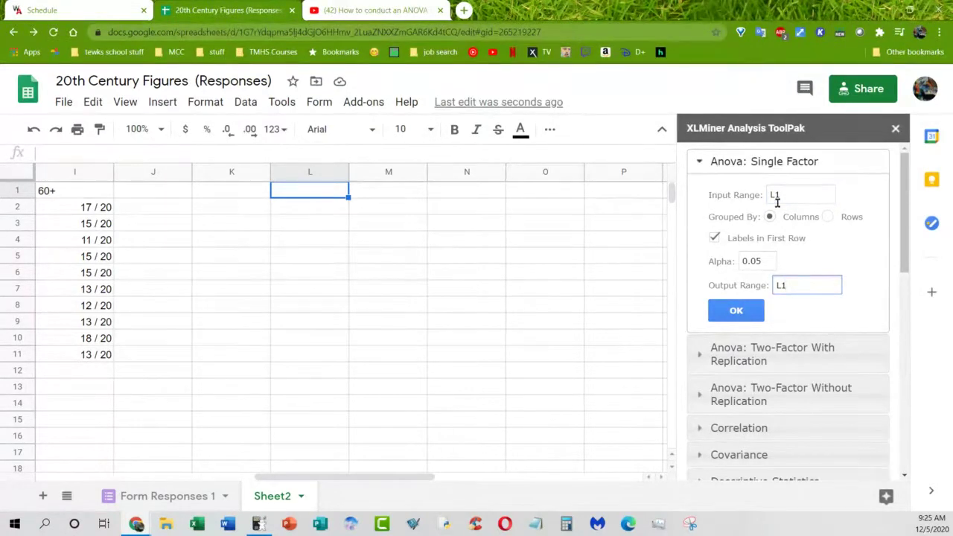
Replace the input range with the selected score table D1:I68 and run the single-factor ANOVA
click(801, 195)
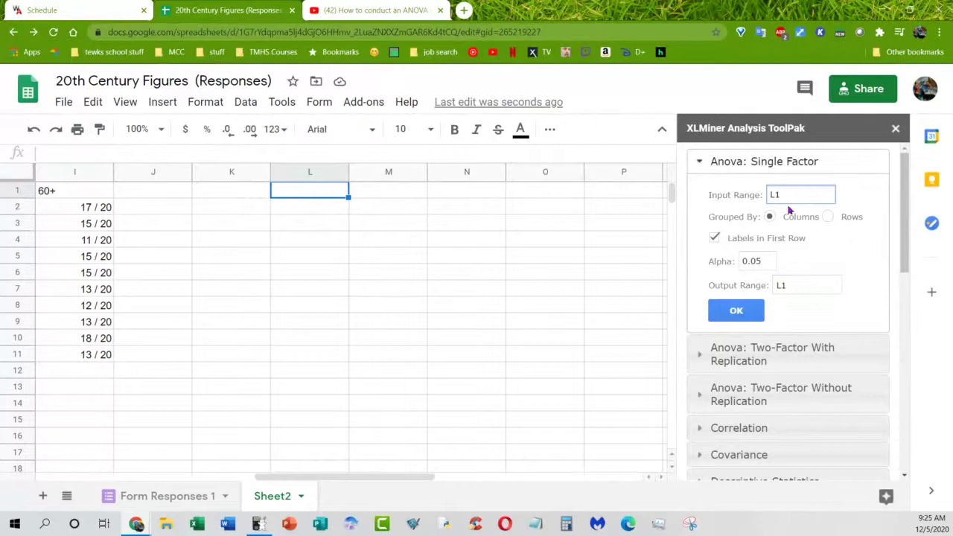
key(BackSpace)
key(BackSpace)
drag(73, 194, 296, 404)
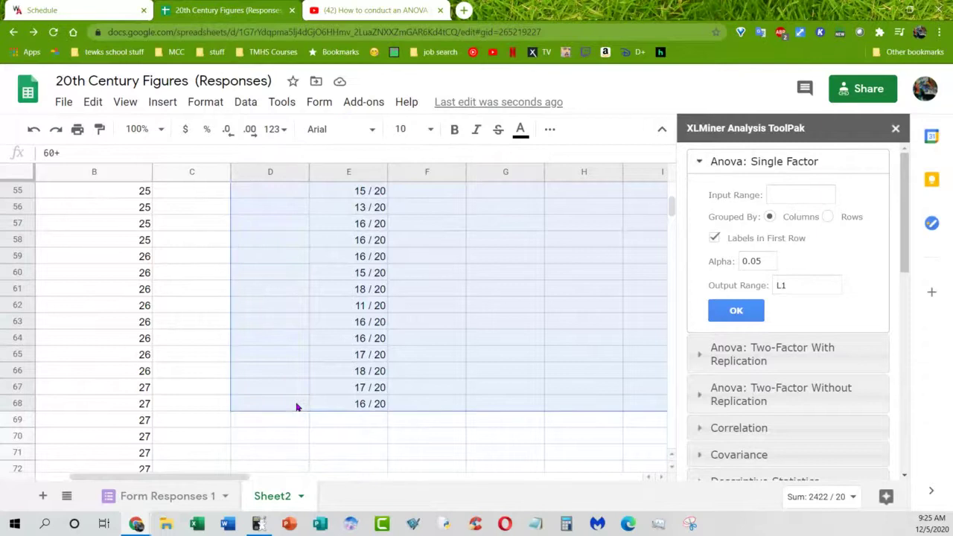
click(784, 196)
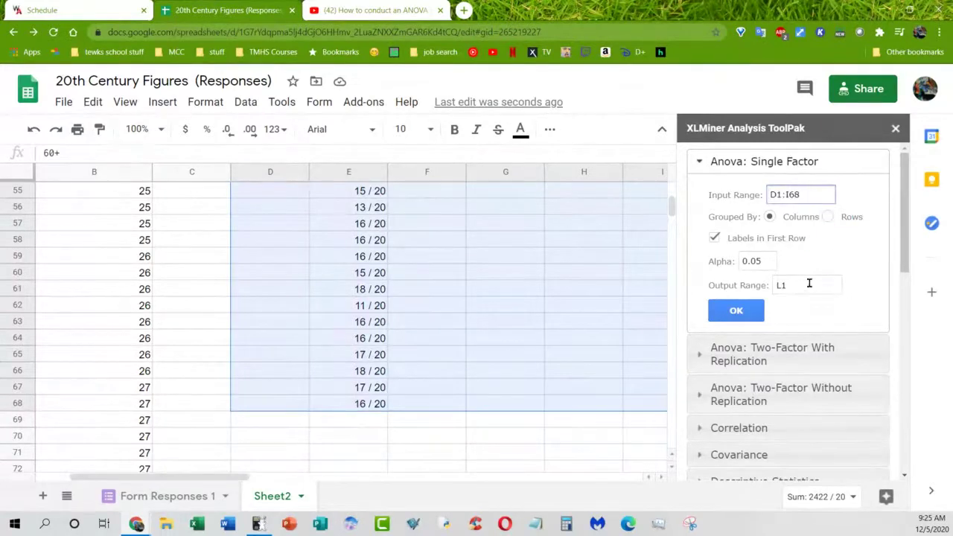
click(736, 313)
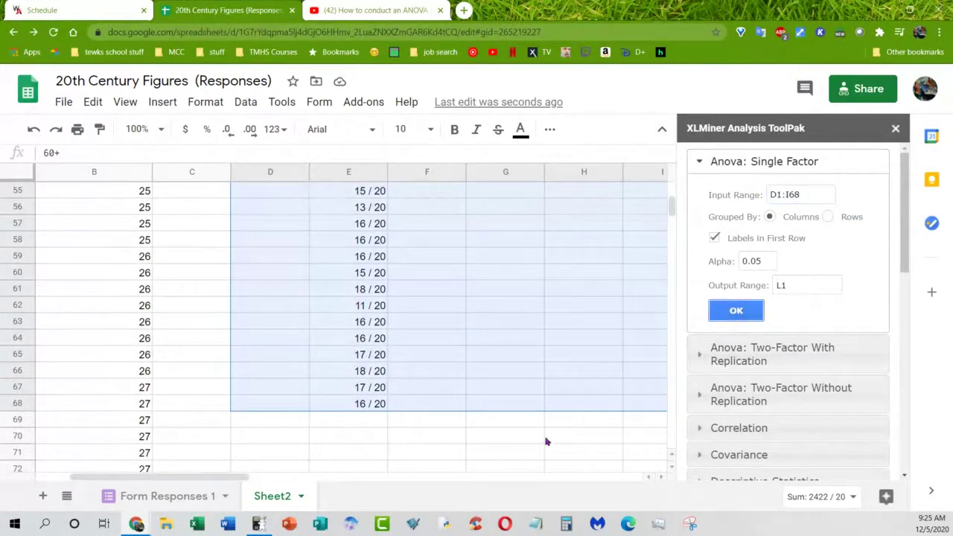
Close the XLMiner Analysis ToolPak and examine the ANOVA summary, F, P-value and F crit against the age-group score columns
drag(213, 477, 438, 490)
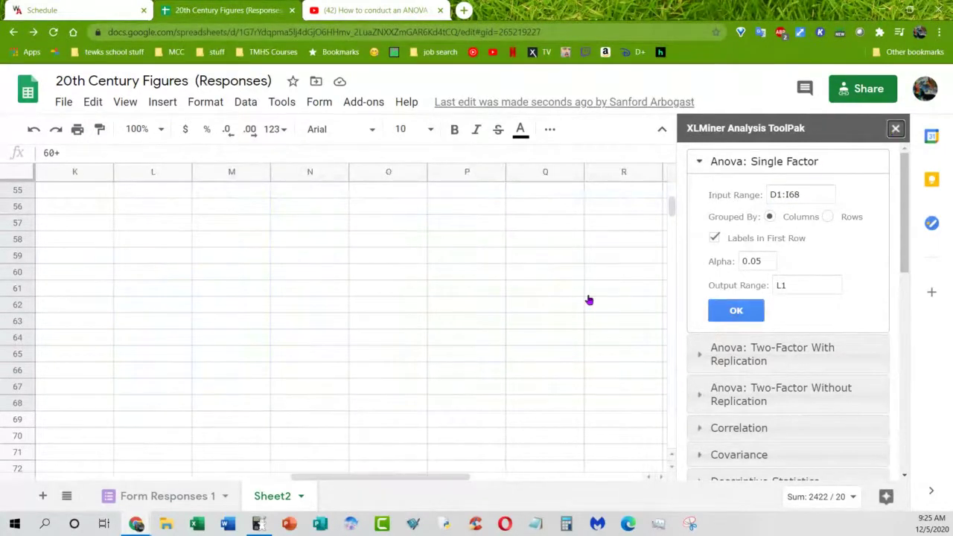
scroll(365, 368, up, 12)
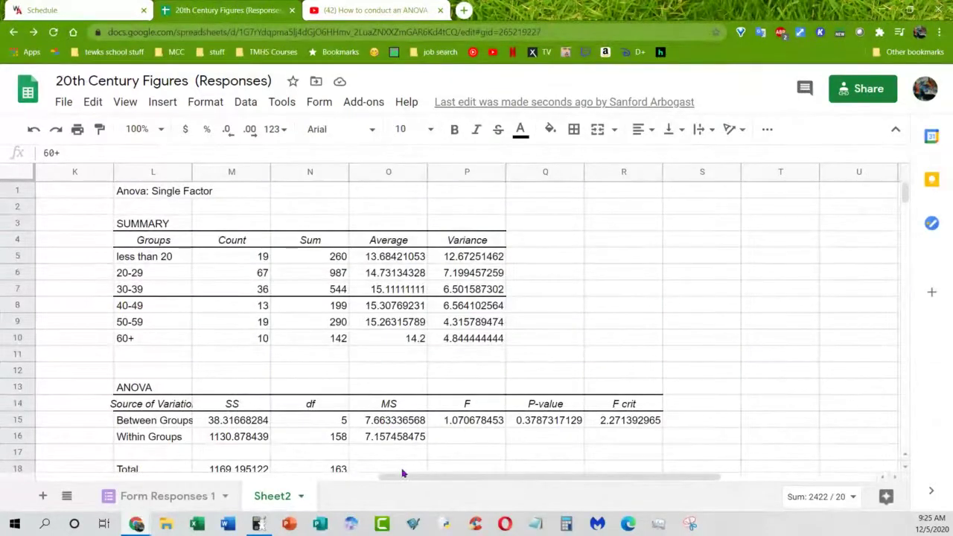
drag(402, 474, 367, 493)
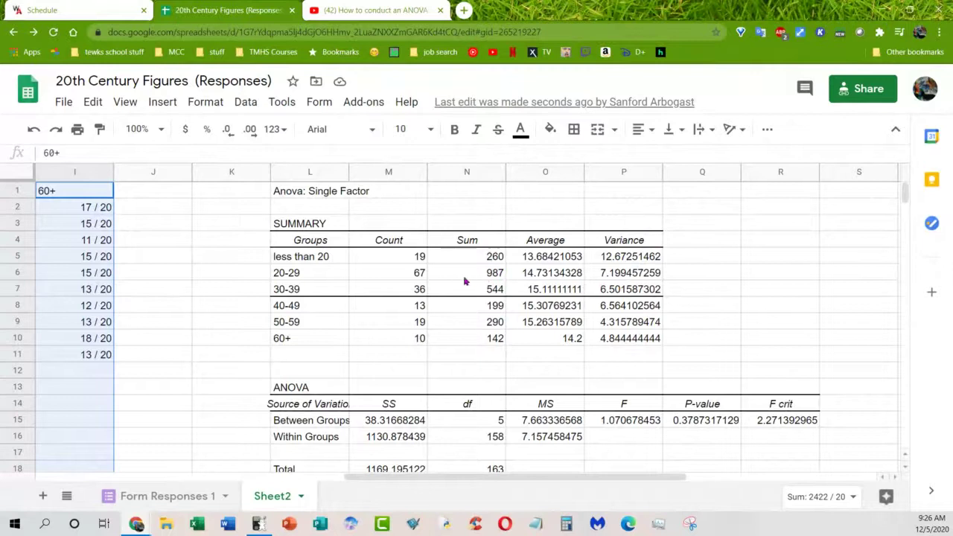
scroll(402, 297, down, 1)
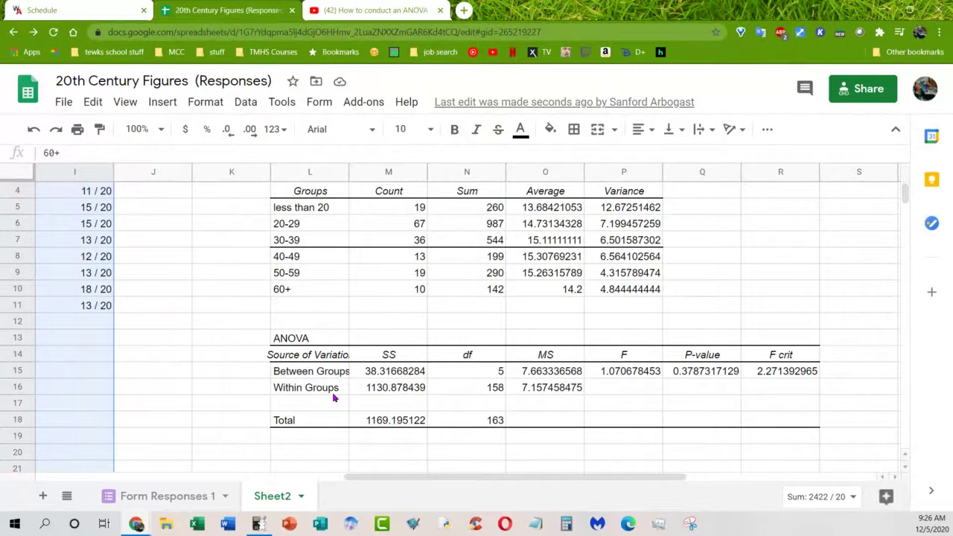
drag(363, 477, 222, 488)
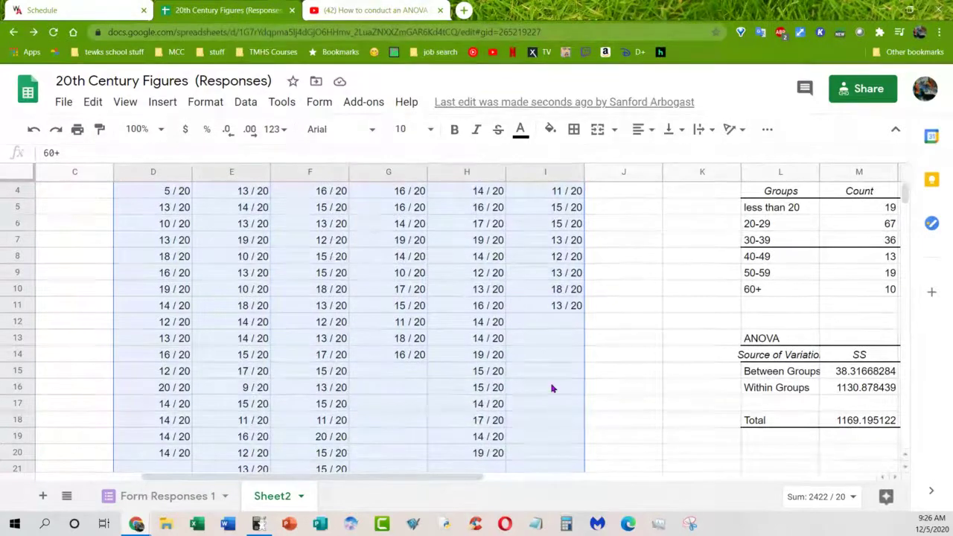
drag(469, 480, 653, 504)
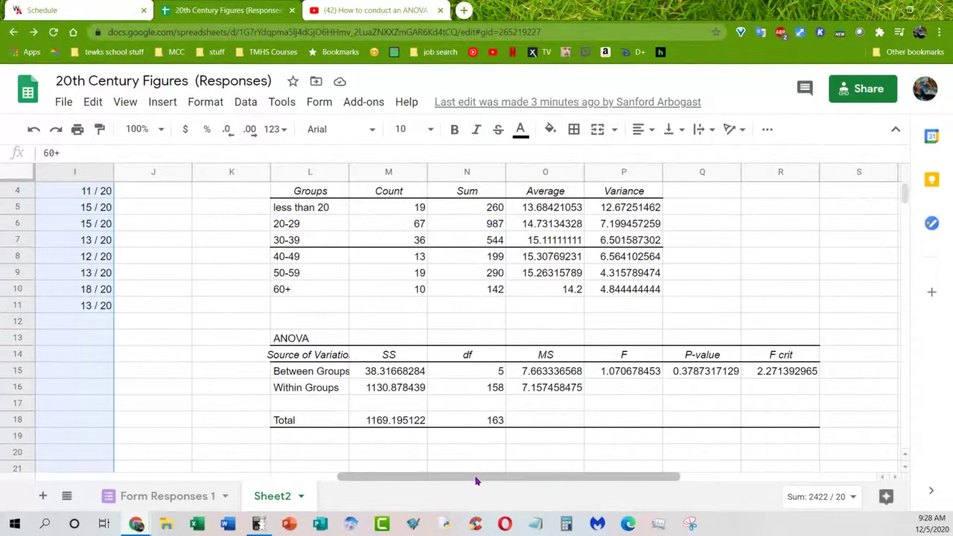
drag(476, 481, 427, 496)
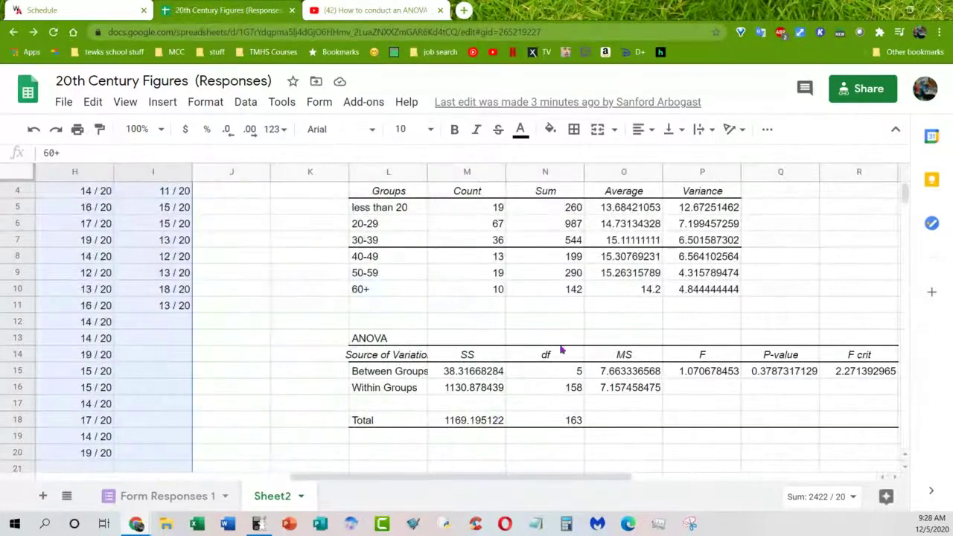
drag(548, 481, 575, 481)
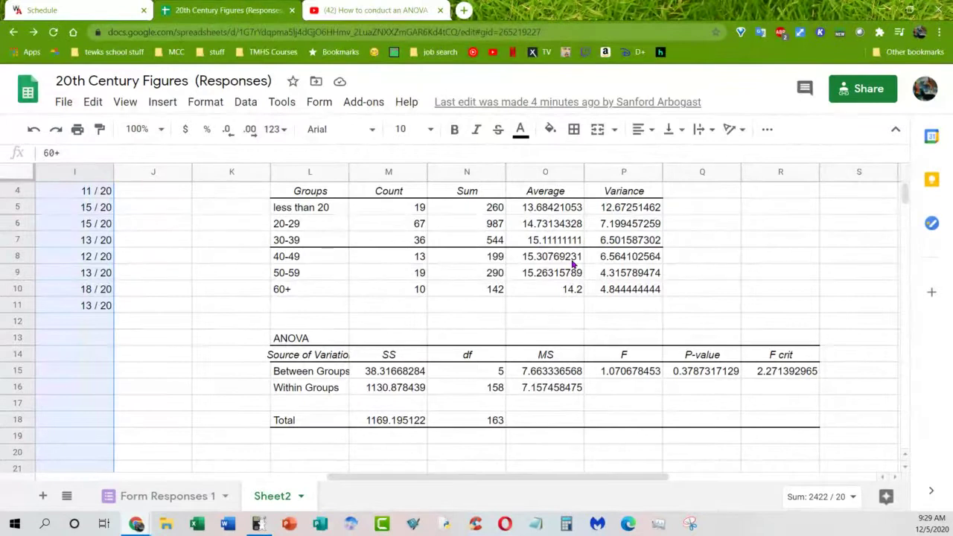
drag(432, 477, 212, 495)
scroll(489, 405, up, 1)
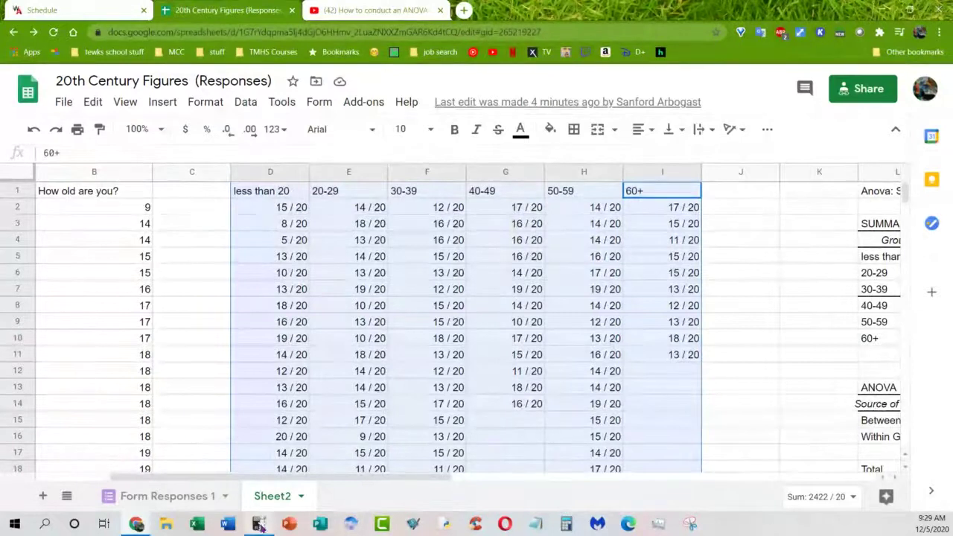
Switch to the Wabbitemu TI-84 Plus emulator, turn the calculator on and place its window beside the age-group score columns
click(259, 523)
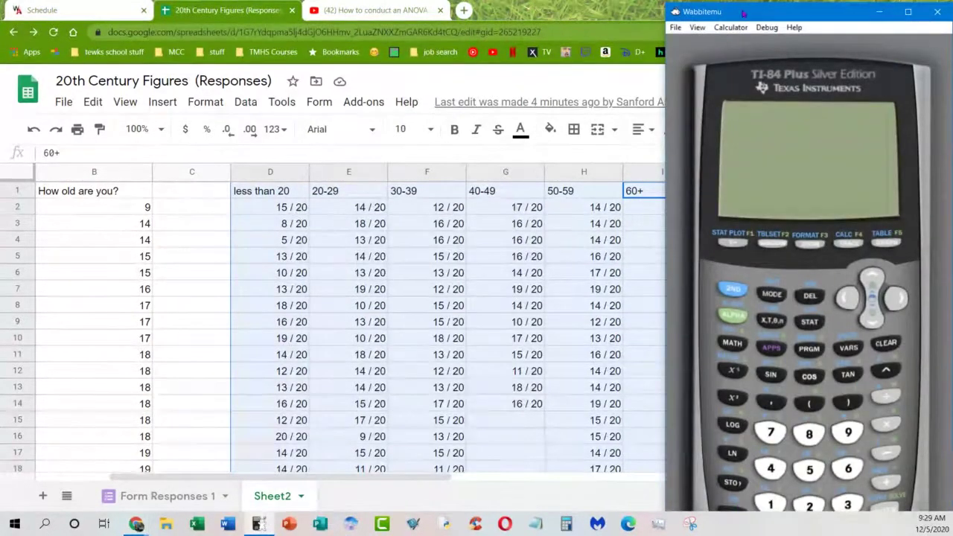
drag(742, 10, 90, 6)
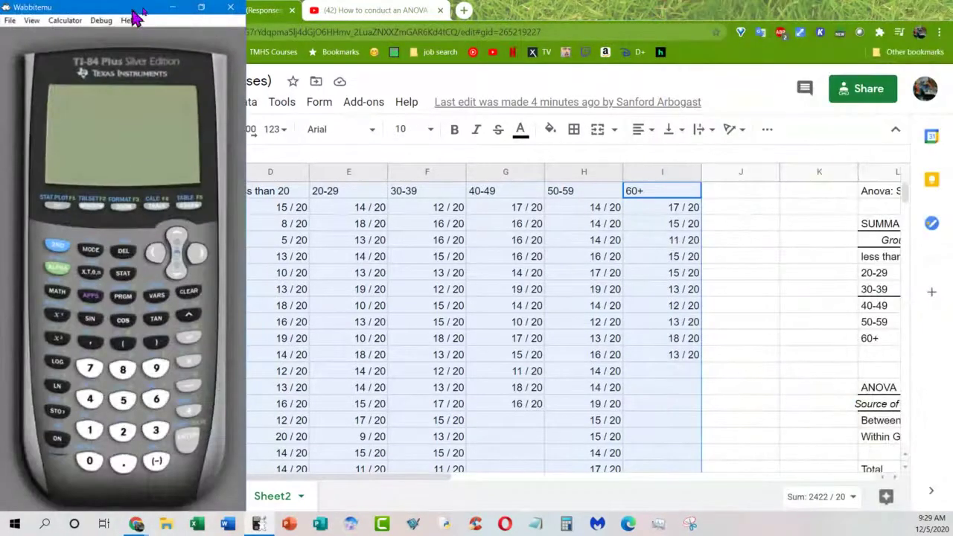
drag(132, 15, 776, 12)
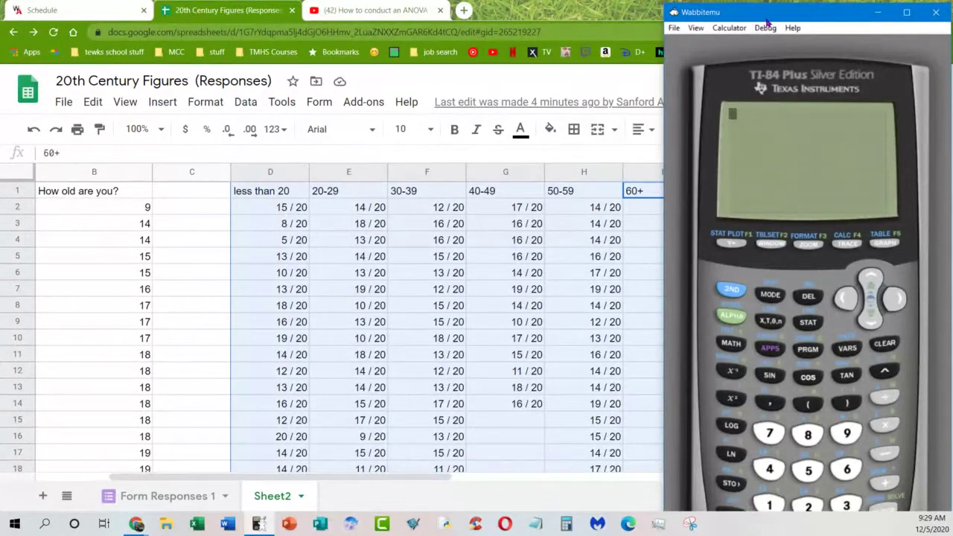
Bring up the calculator's statistics options and dock the emulator at the screen's left side, with the sheet's age-group columns D to I visible beside it
mouse_move(768, 19)
mouse_down()
mouse_move(770, 5)
mouse_move(781, 5)
mouse_up()
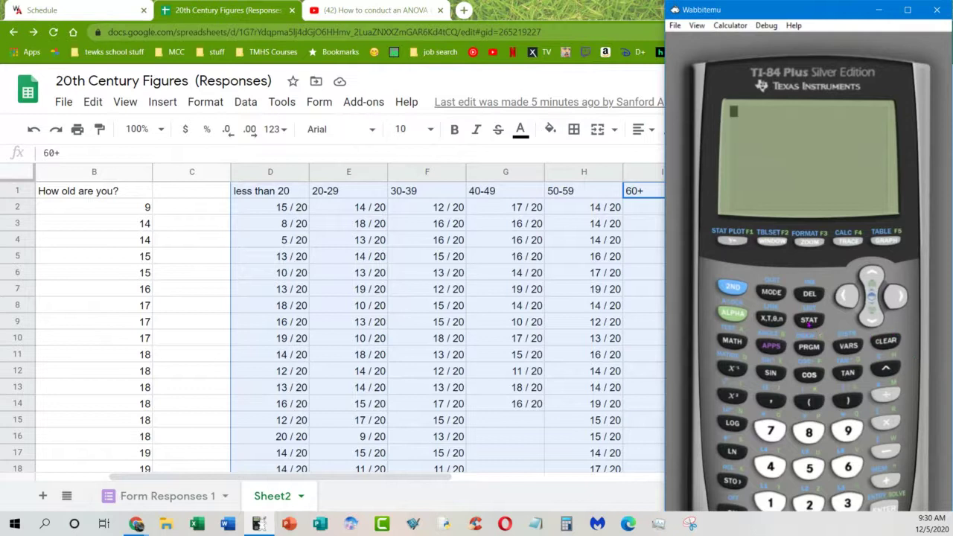
click(808, 321)
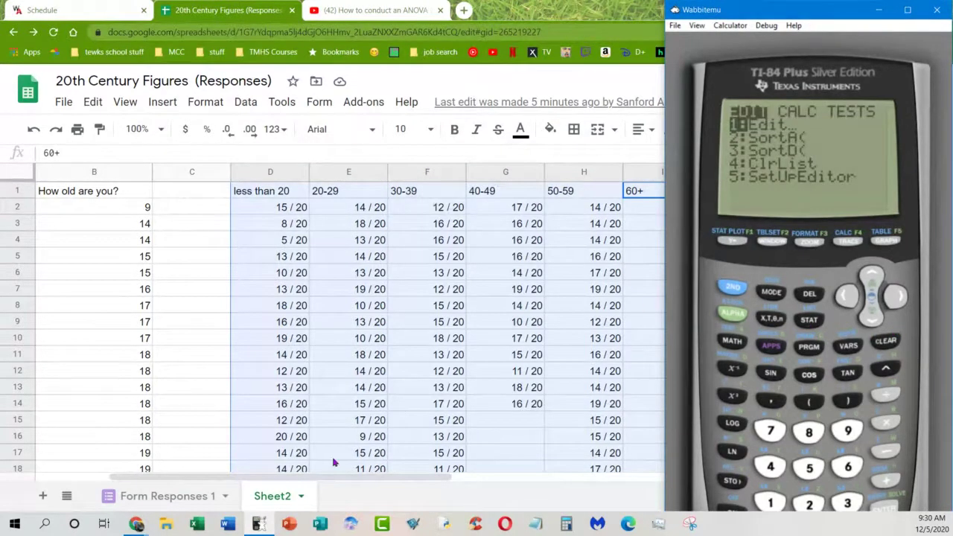
click(305, 484)
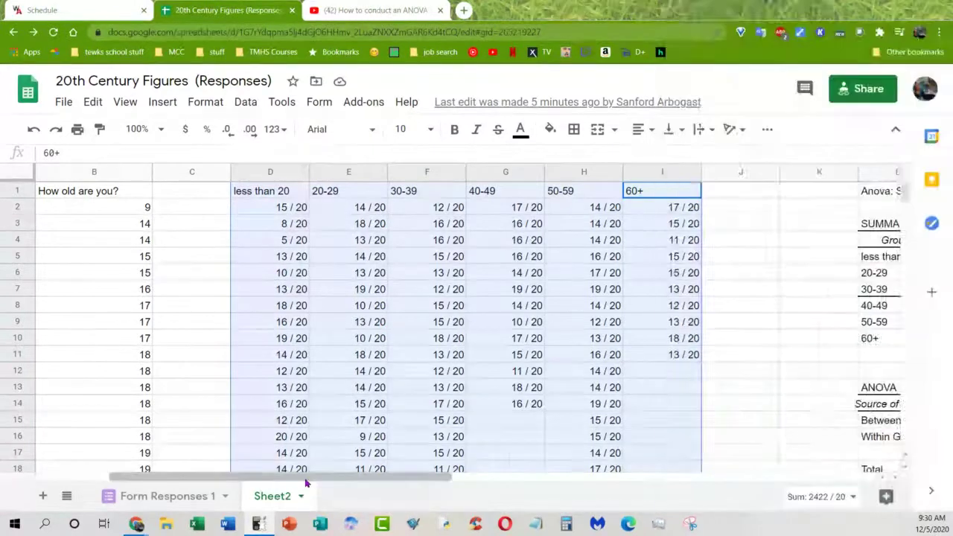
drag(305, 481, 374, 481)
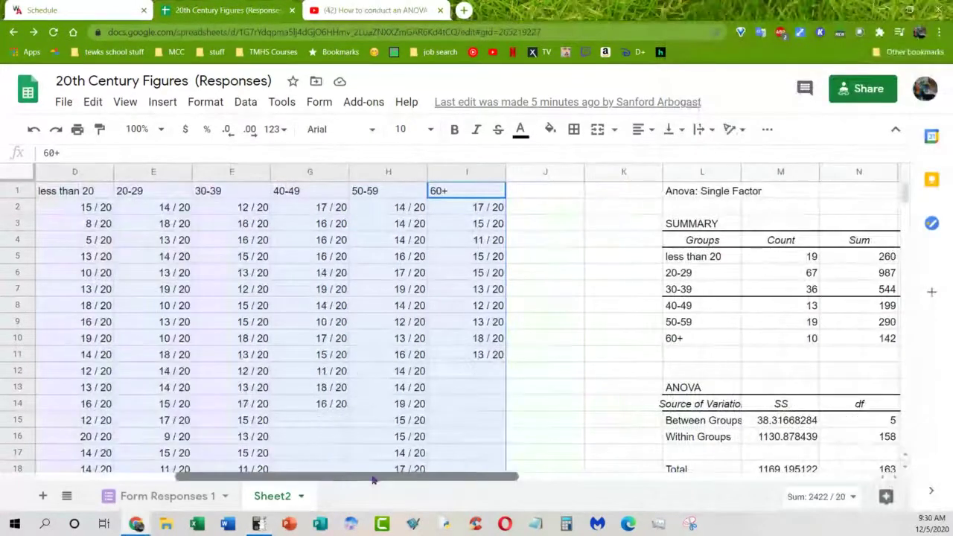
click(413, 524)
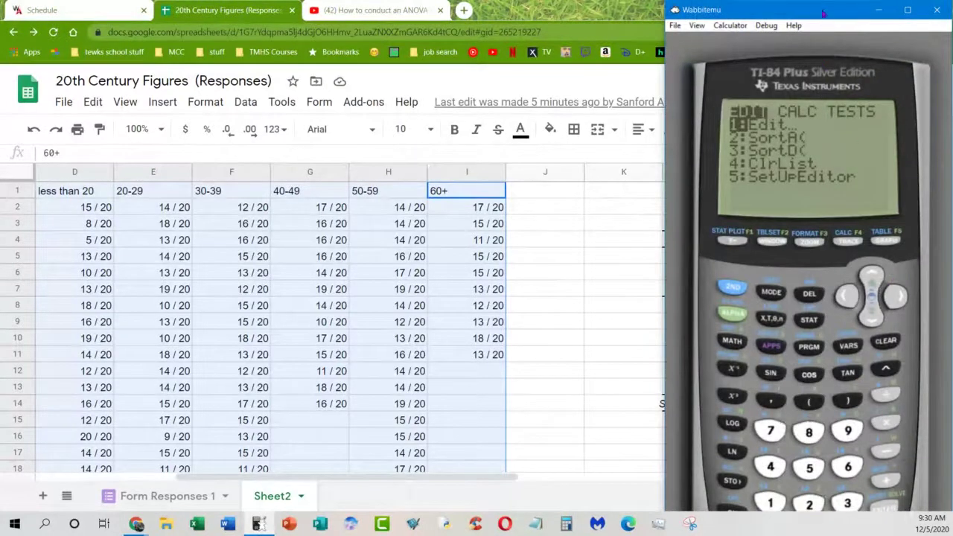
drag(823, 13, 826, 16)
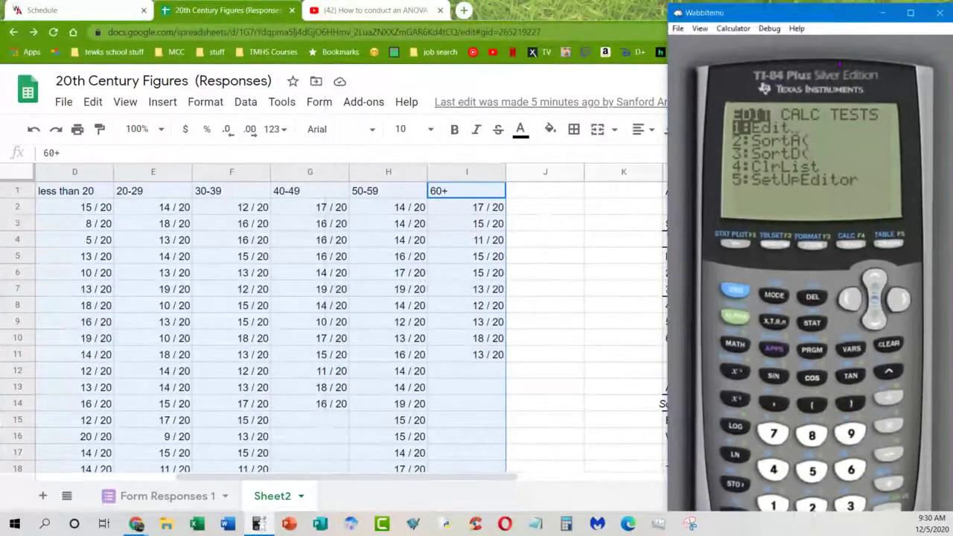
drag(836, 56, 849, 6)
key(super+Left)
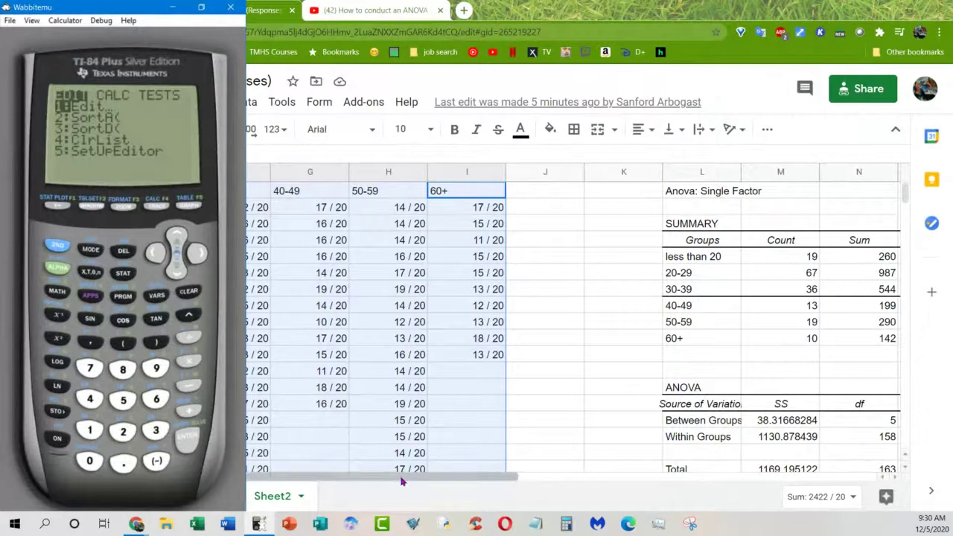
drag(401, 482, 288, 461)
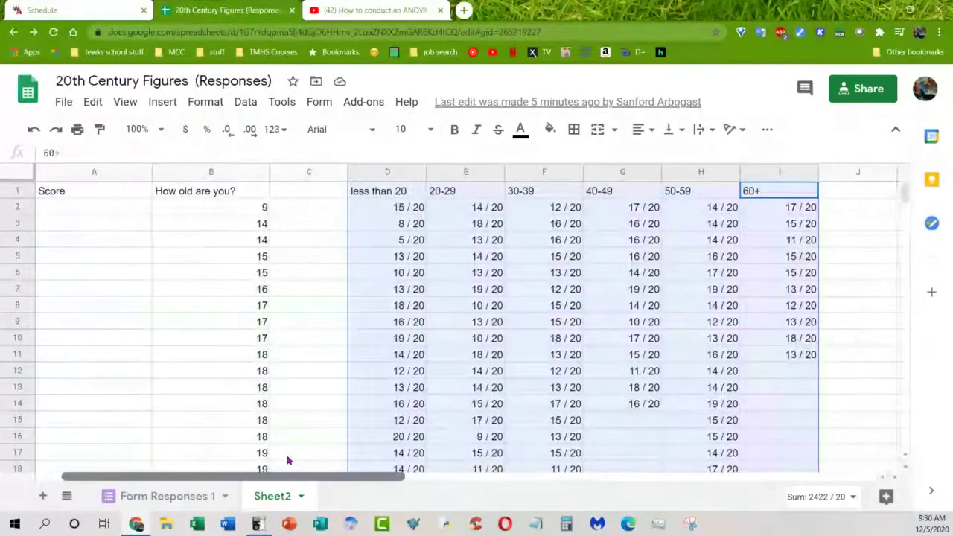
click(258, 524)
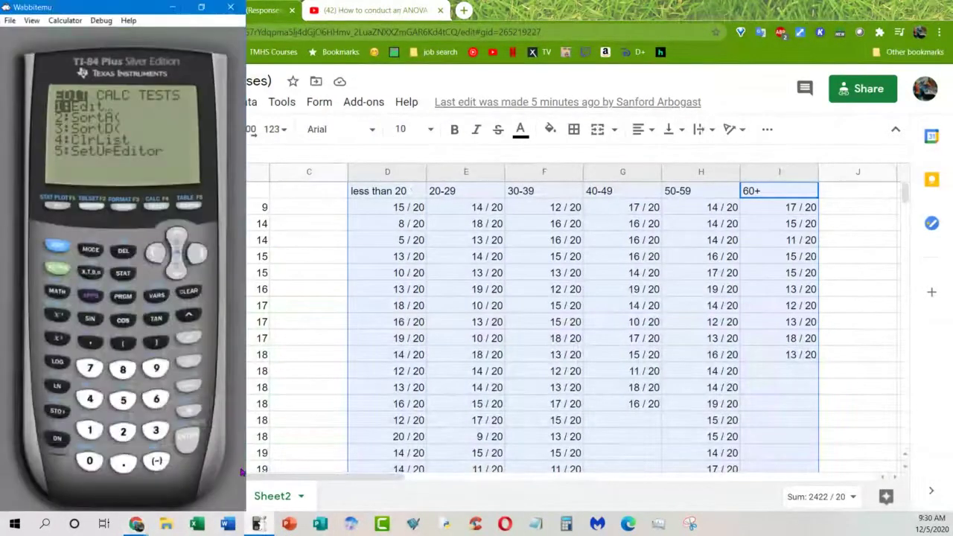
Check the calculator's list editor for old data, then clear lists L1, L2, L3, L4, L5 and L6 with ClrList
click(186, 444)
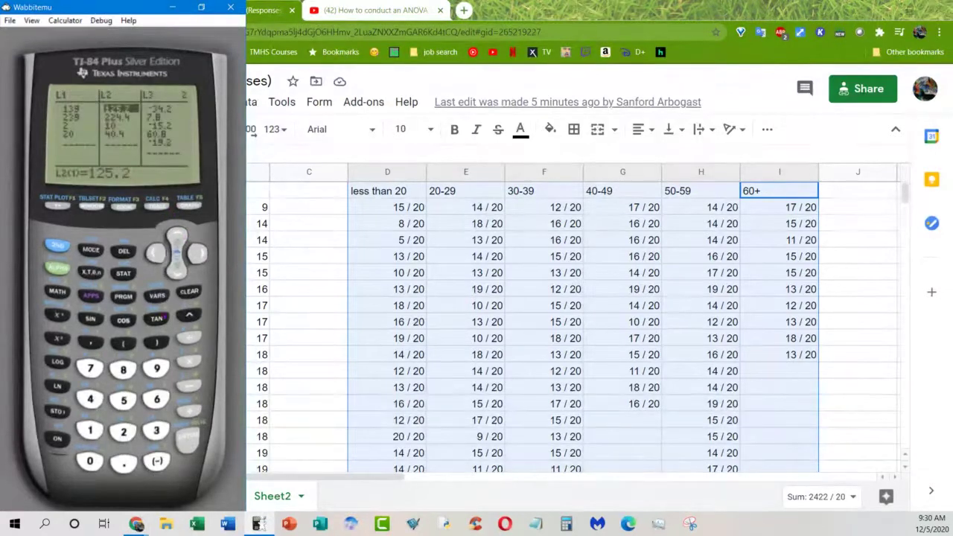
click(124, 273)
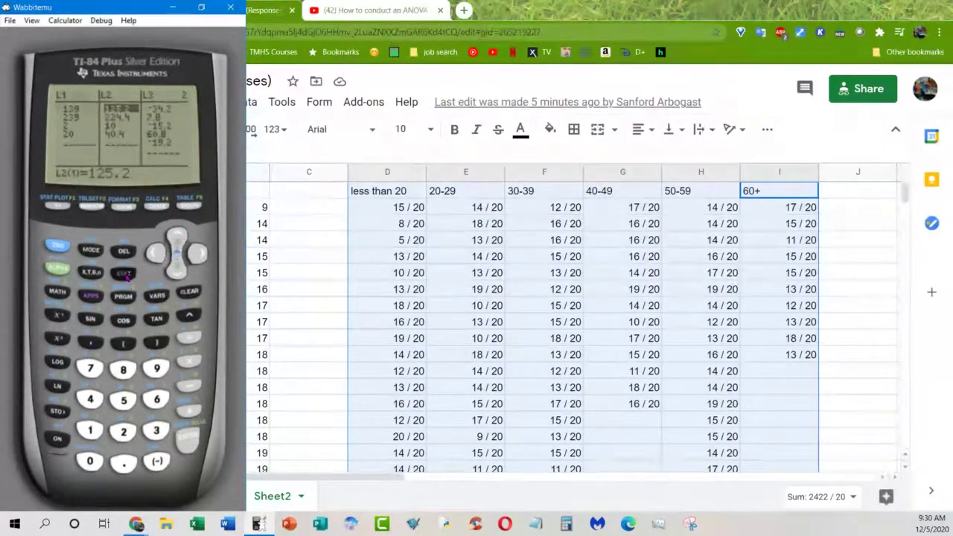
click(177, 274)
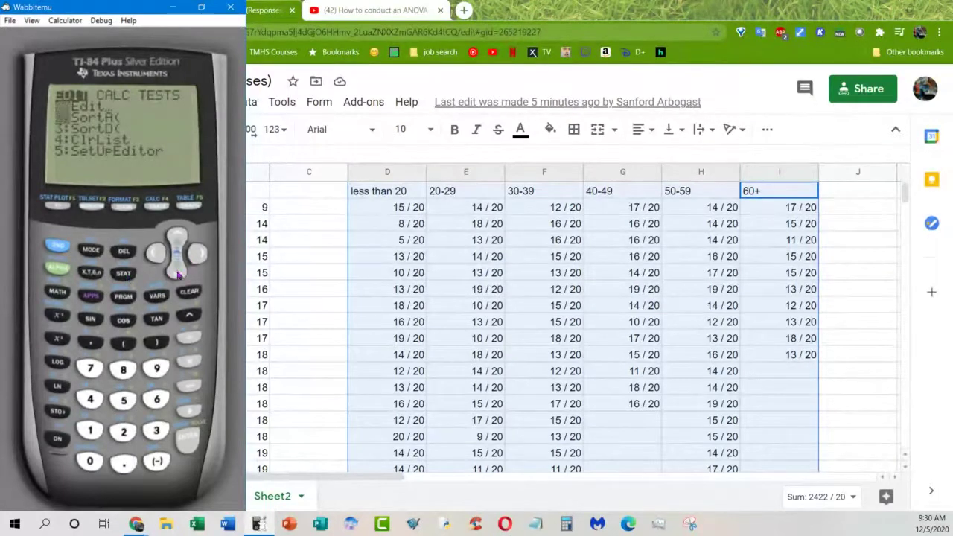
click(177, 274)
click(177, 273)
click(177, 274)
click(187, 444)
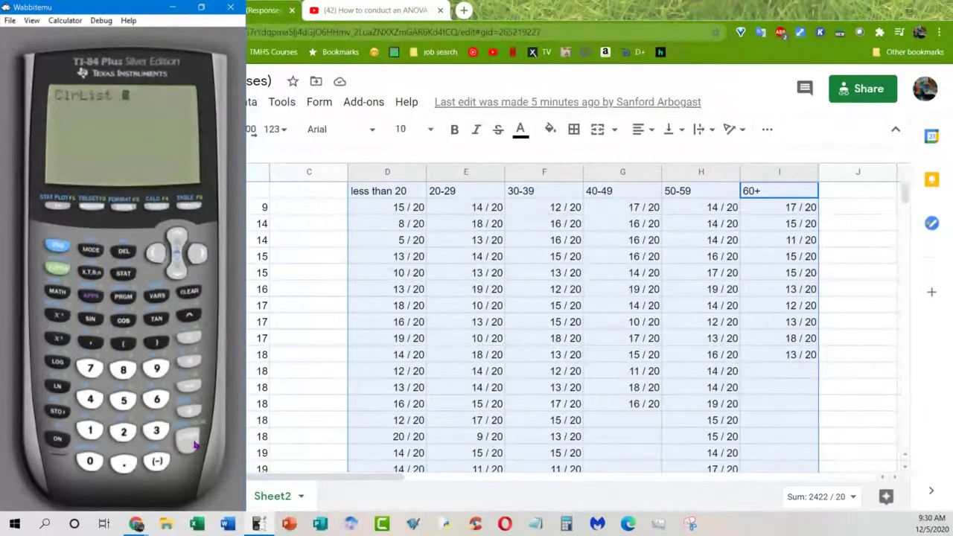
click(90, 432)
click(90, 342)
click(57, 246)
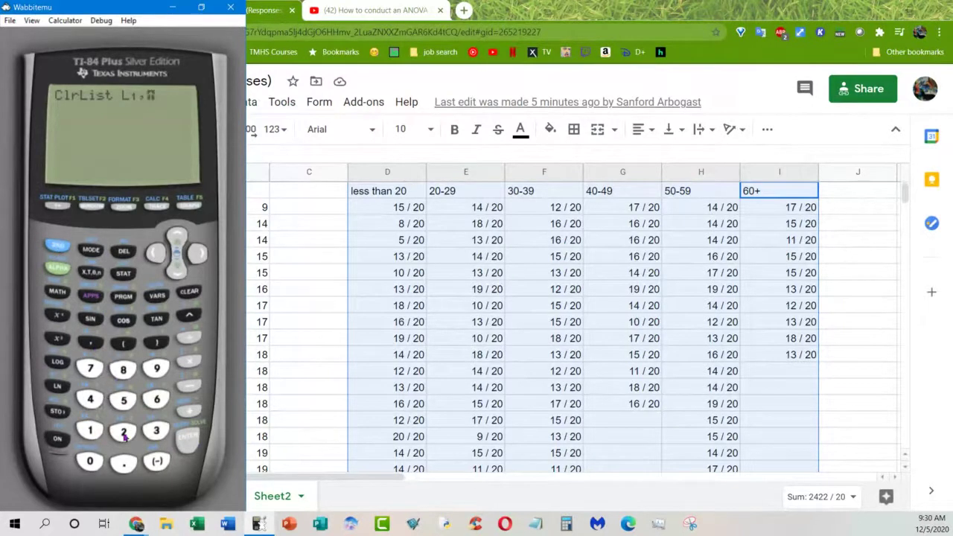
click(123, 433)
click(90, 343)
click(153, 430)
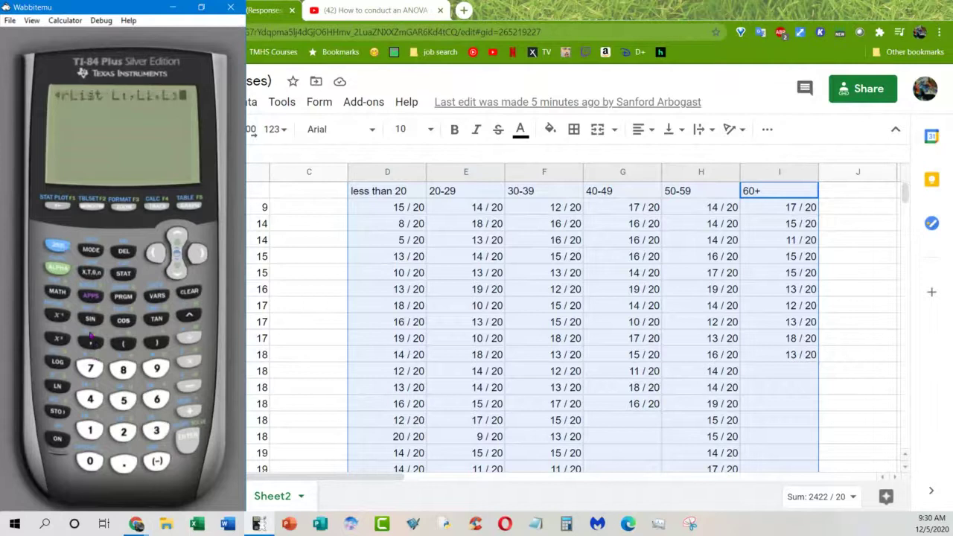
click(90, 342)
click(58, 245)
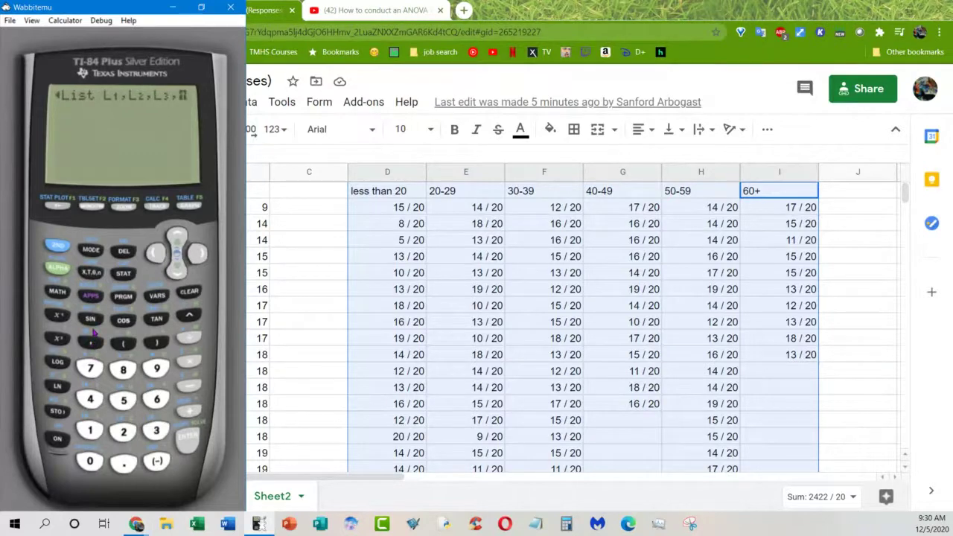
click(90, 399)
click(90, 342)
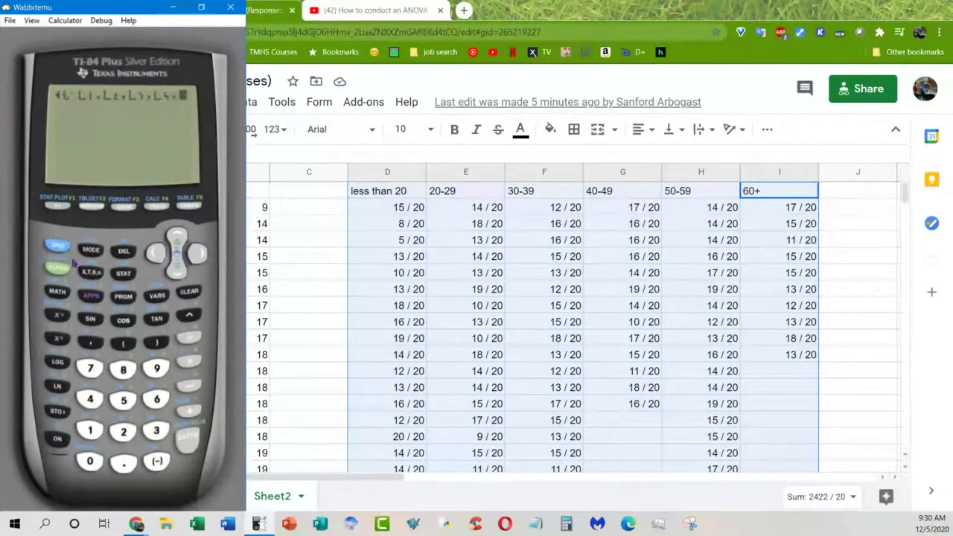
click(123, 402)
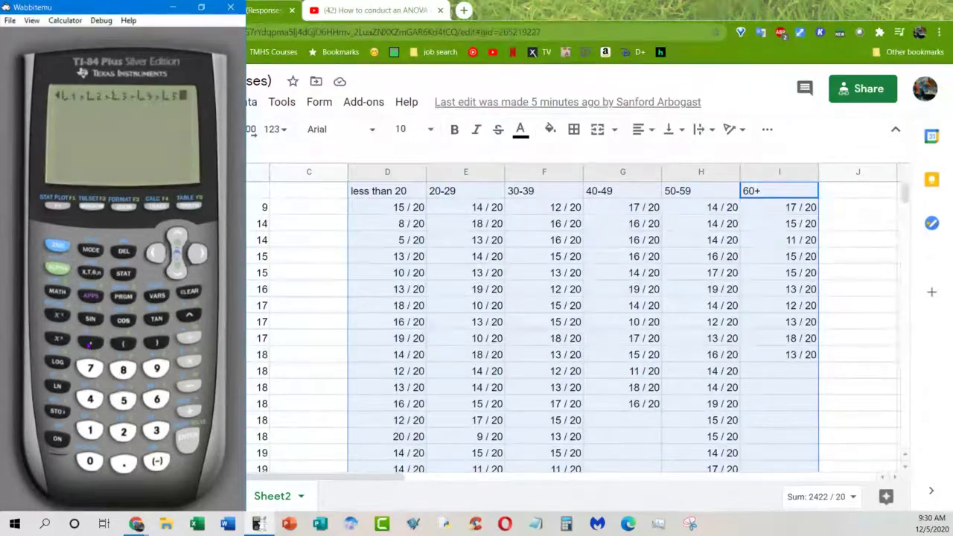
click(157, 397)
click(188, 437)
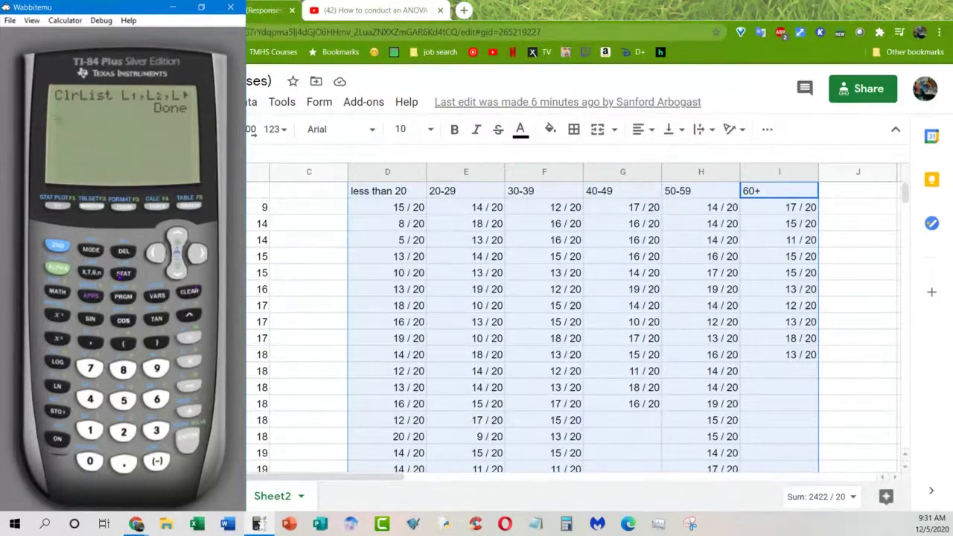
Reopen the calculator's list editor and place the cursor on the first entry of L1
click(123, 274)
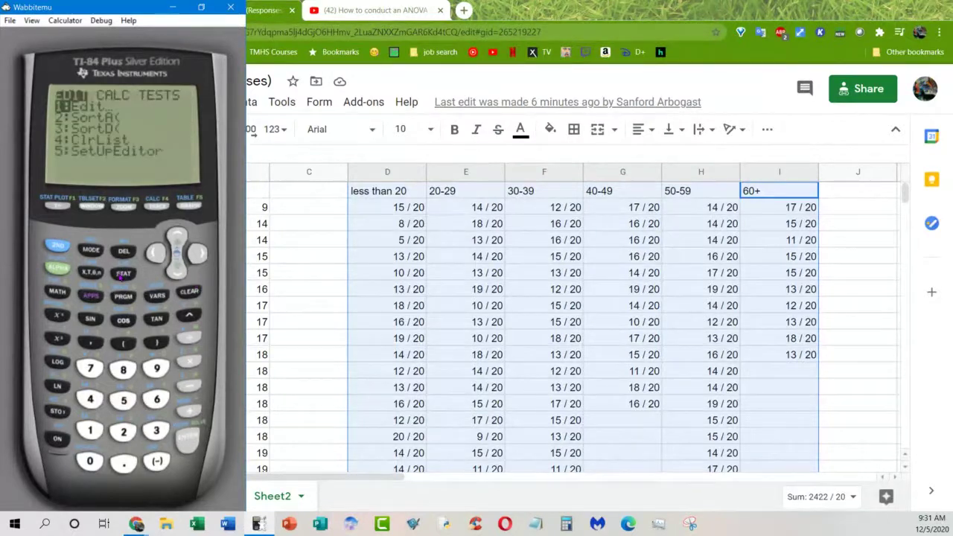
click(191, 433)
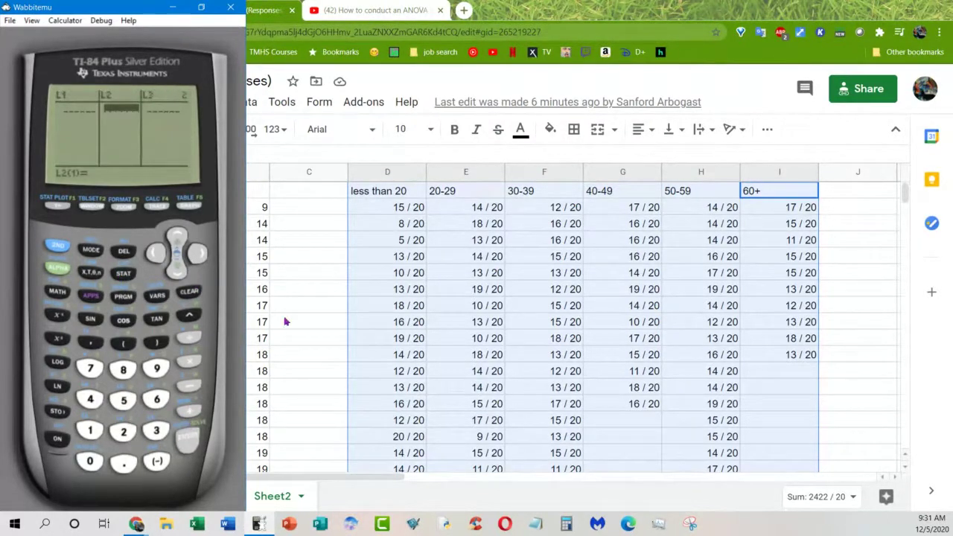
click(154, 253)
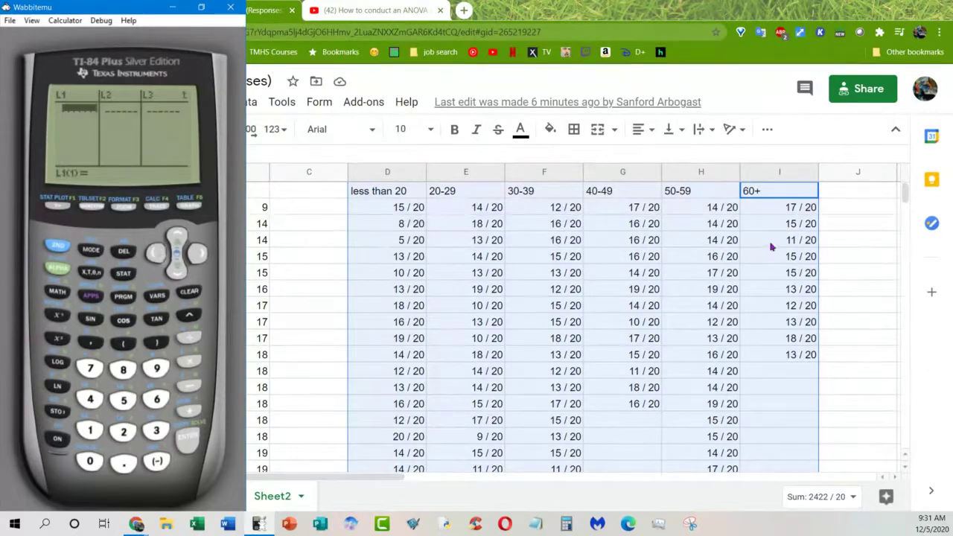
Switch to the sheet, select the first ten scores of all six age groups, D2:I11, and return to the Wabbitemu calculator
key(alt+Tab)
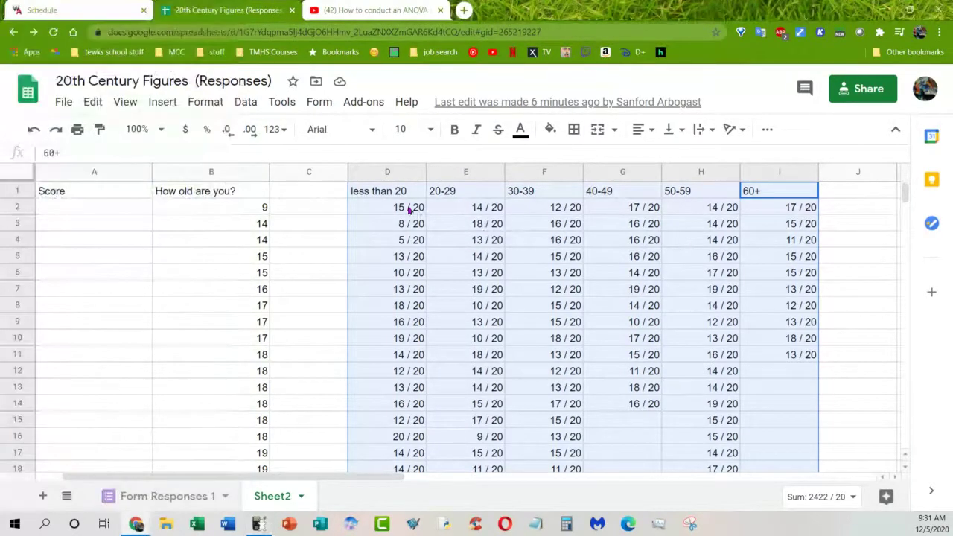
drag(408, 210, 807, 356)
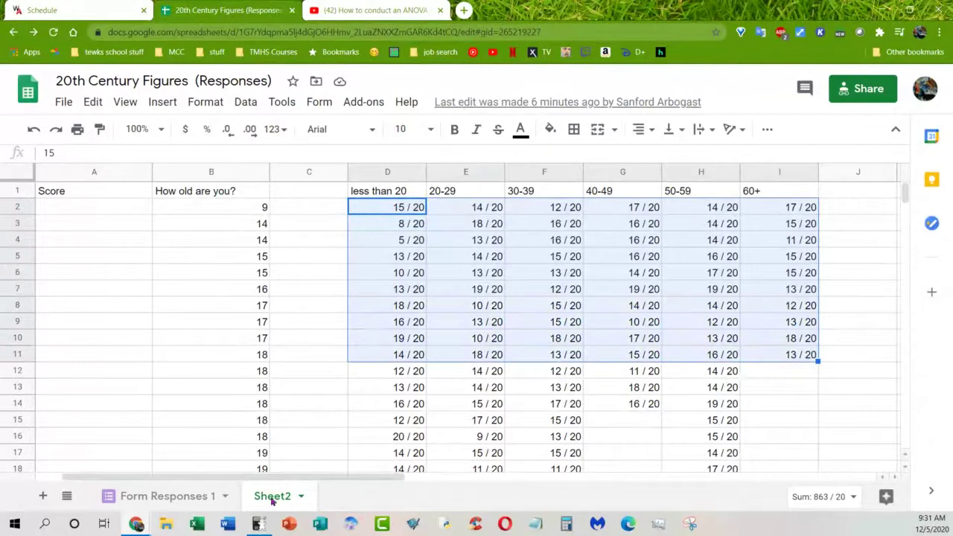
click(258, 523)
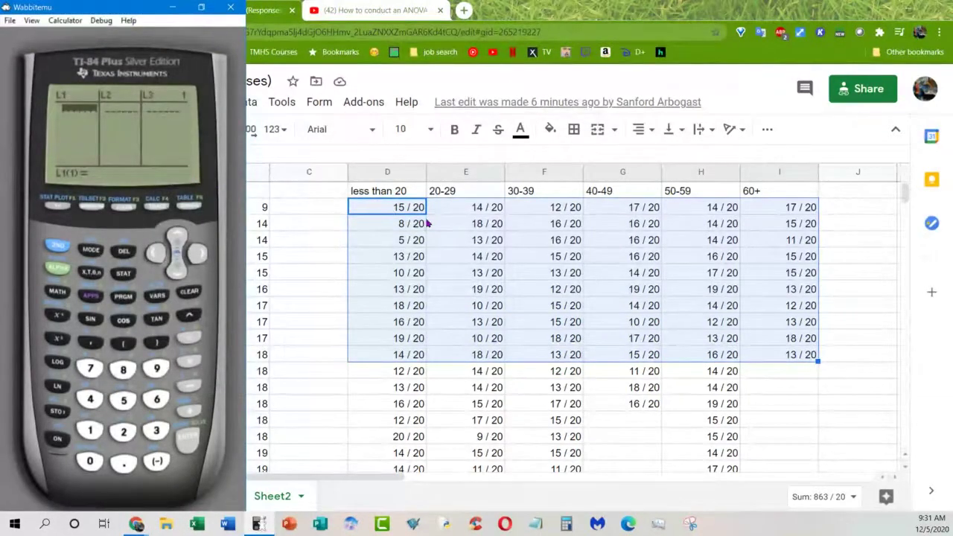
Fill L1 with the scores 15, 8, 5, 13, 10, 13, 18, 16, 19 and 14, and move to L2
text(15)
key(Return)
text(8)
key(Return)
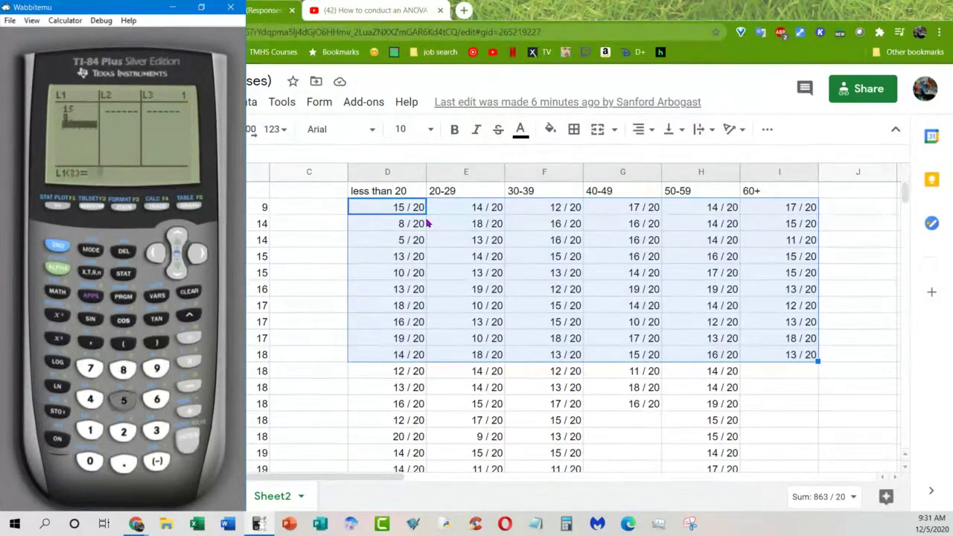
text(5)
key(Return)
text(13)
key(Return)
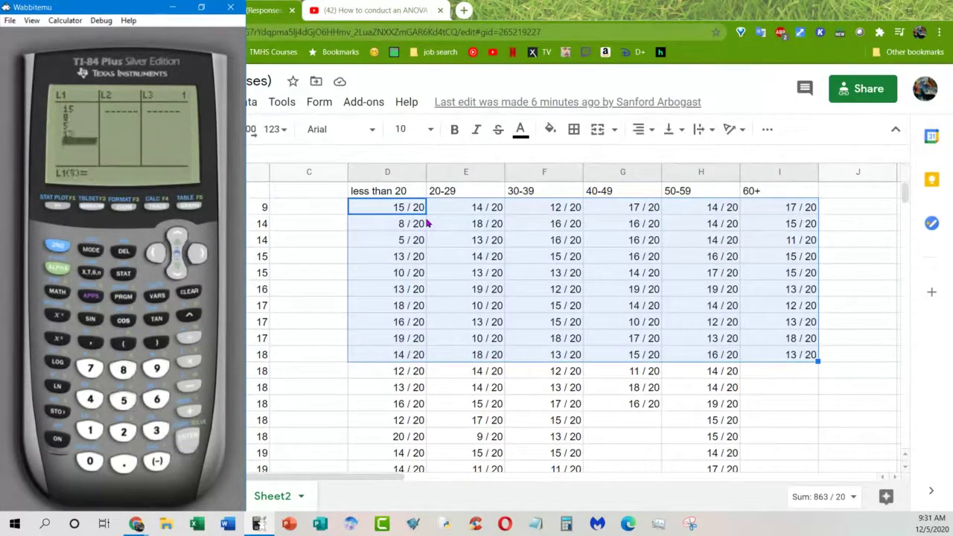
text(10)
key(Return)
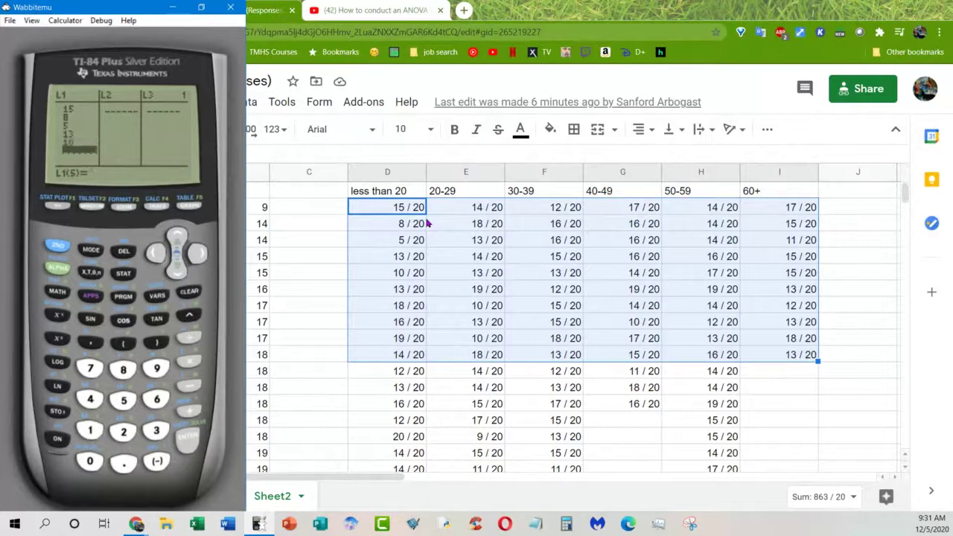
text(13)
key(Return)
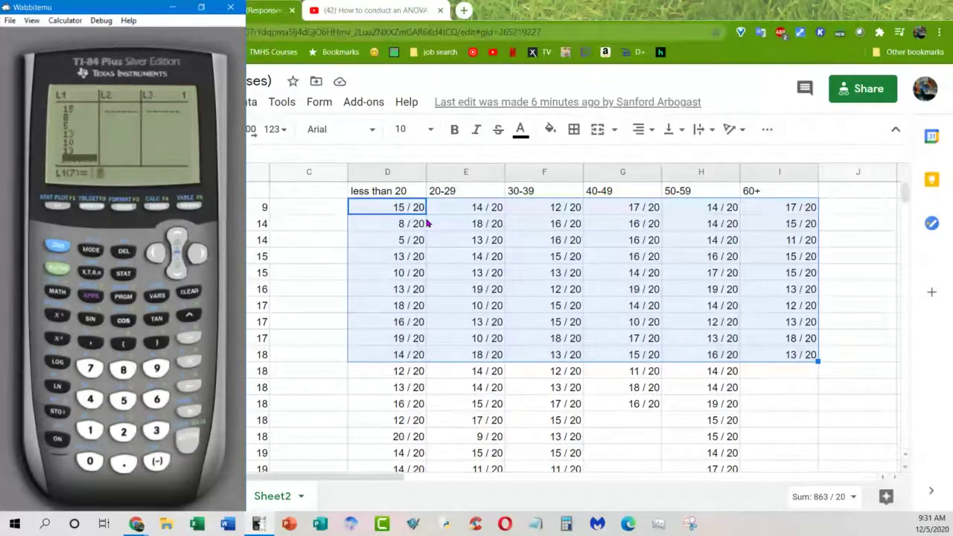
text(18)
key(Return)
text(16)
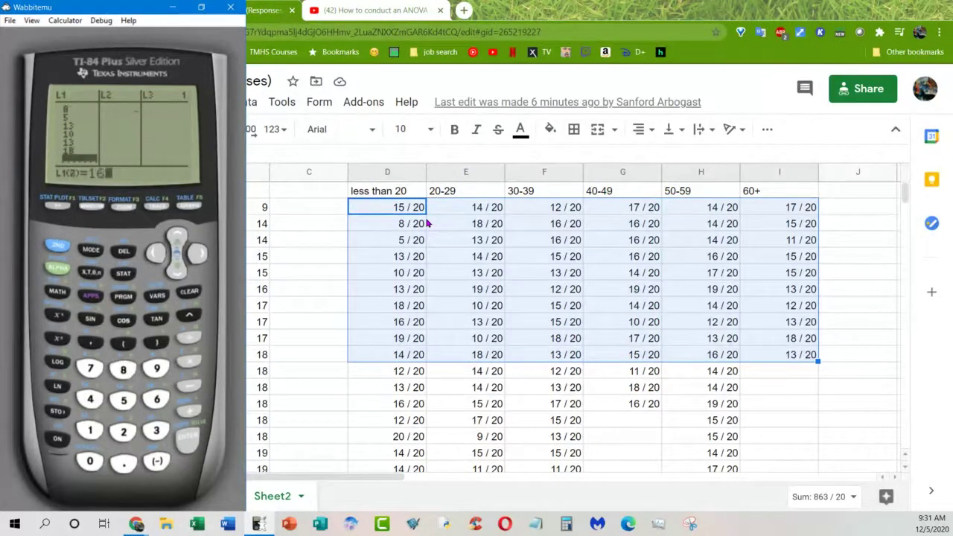
key(Return)
text(19)
key(Return)
text(14)
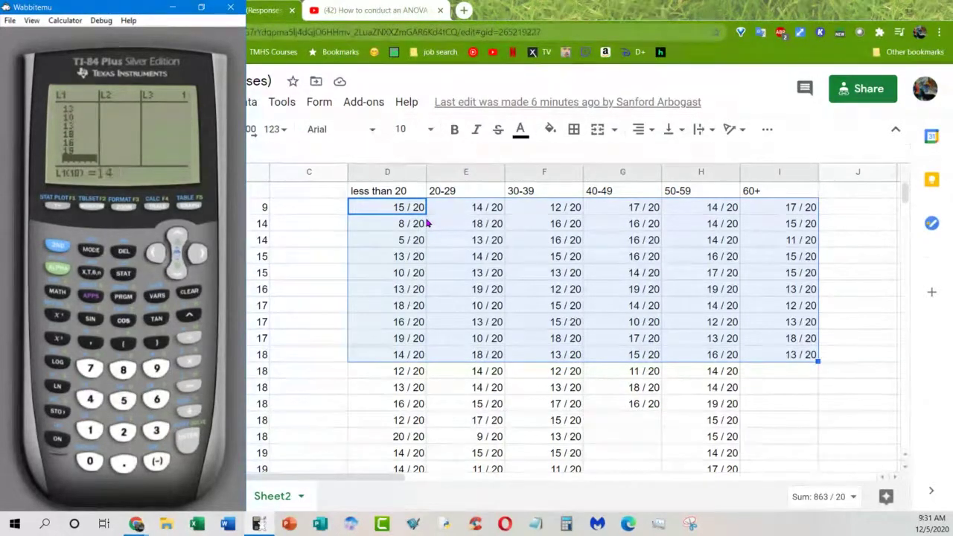
key(Return)
key(Right)
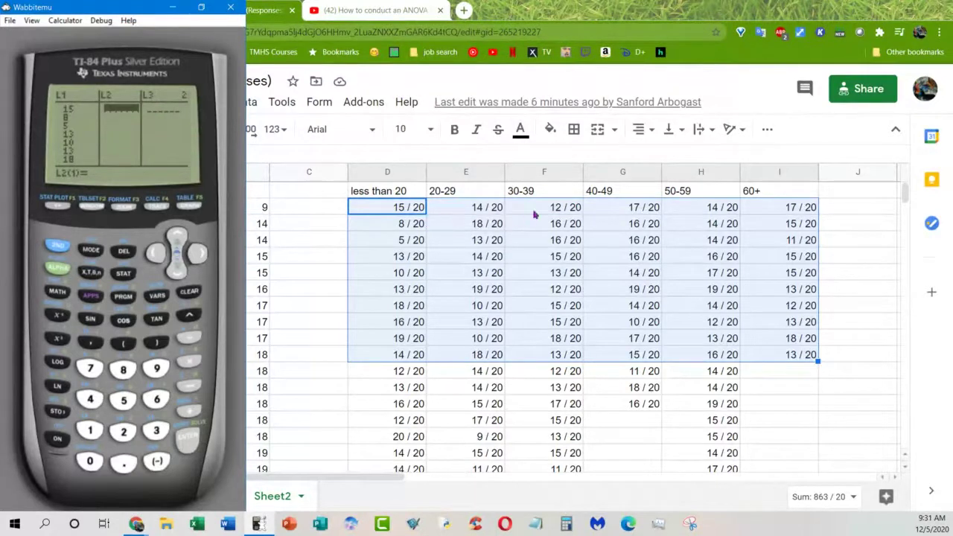
Select only the first ten scores of the three youngest age groups, D2:F11, in the sheet and return to the Wabbitemu calculator
drag(402, 210, 549, 245)
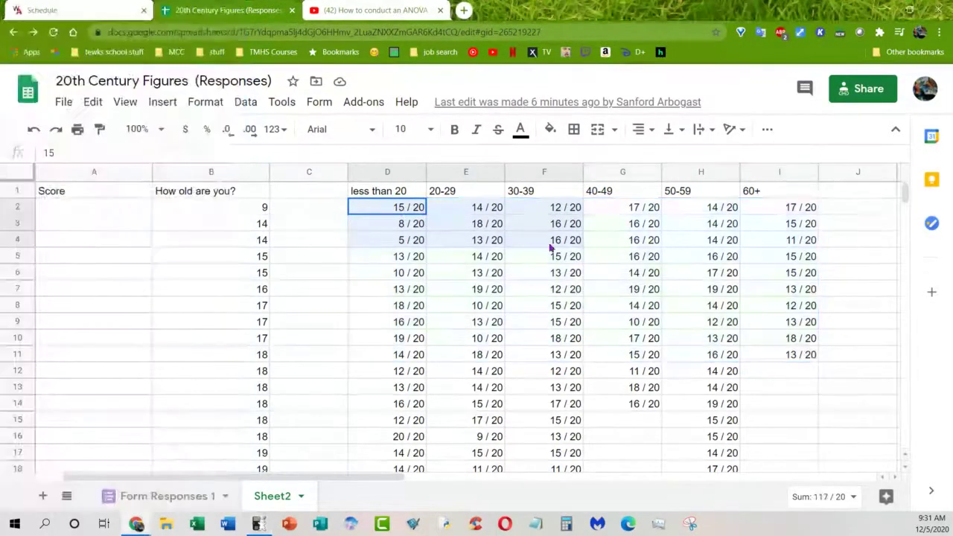
click(405, 212)
mouse_move(406, 211)
mouse_down()
mouse_move(556, 276)
mouse_move(575, 376)
mouse_move(574, 353)
mouse_up()
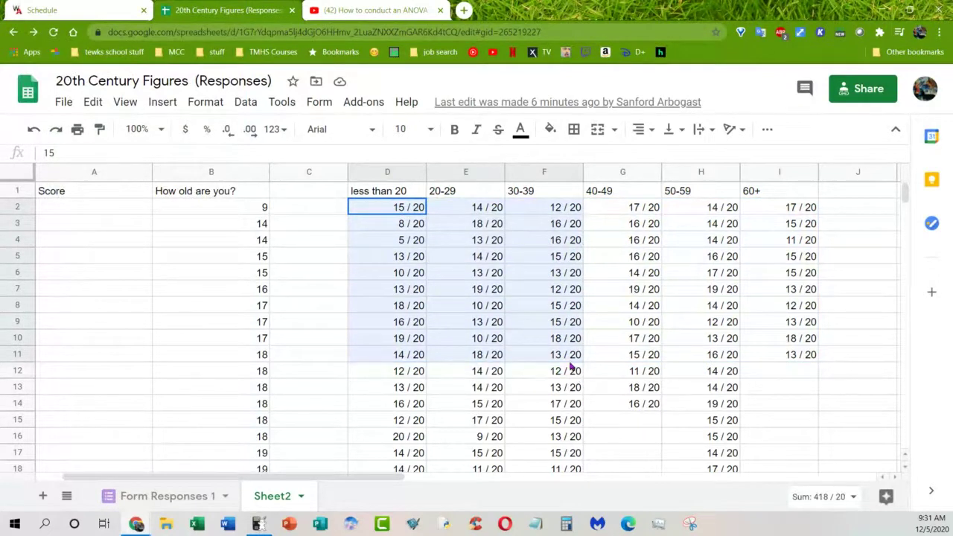
click(258, 523)
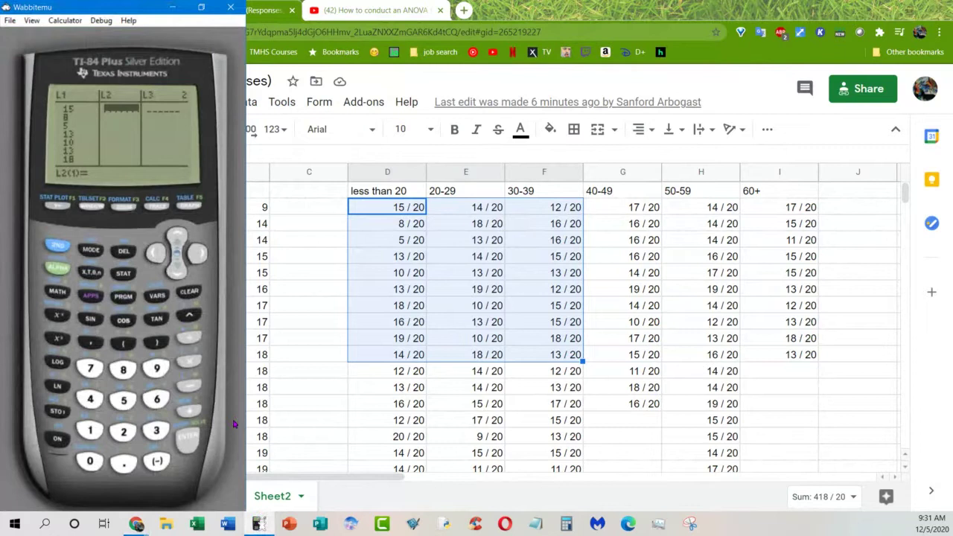
Fill L2 with the scores 14, 18, 13, 14, 1, 19, 10, 13, 10 and 18, and move to L3
text(14)
key(Return)
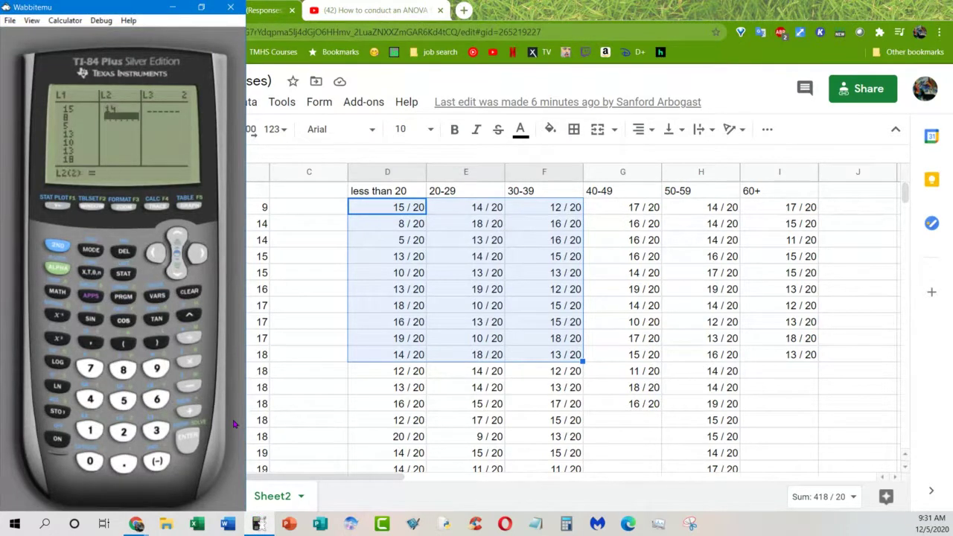
text(18)
key(Return)
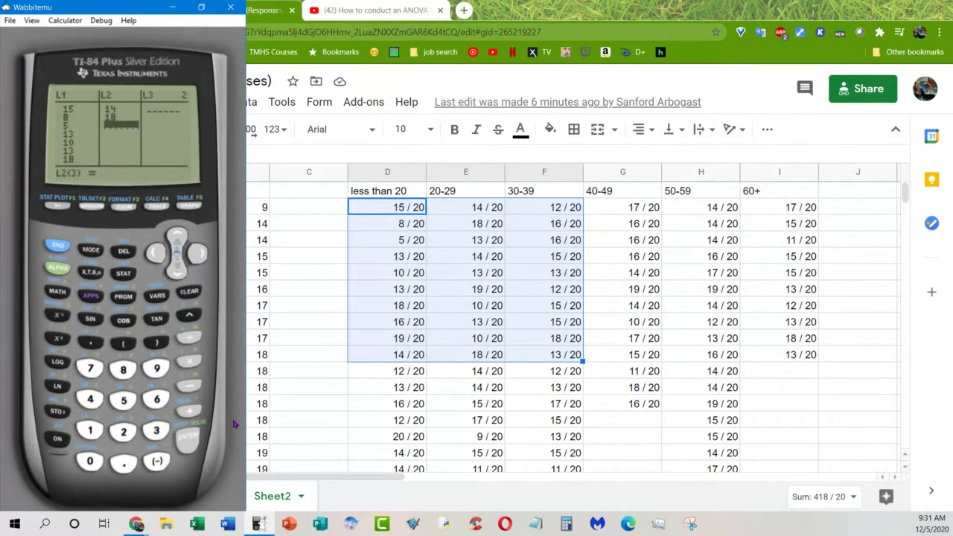
text(13)
key(Return)
text(14)
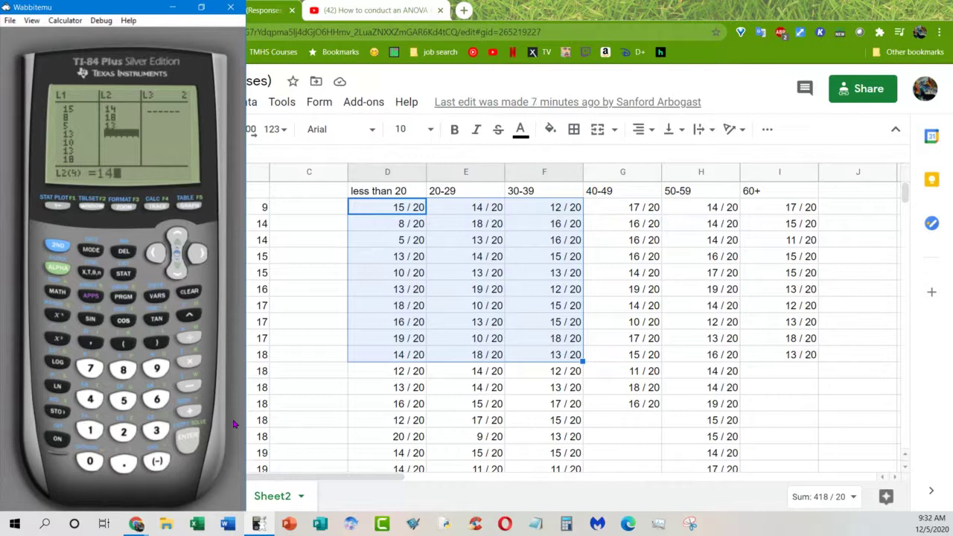
key(Return)
text(13)
key(Return)
text(19)
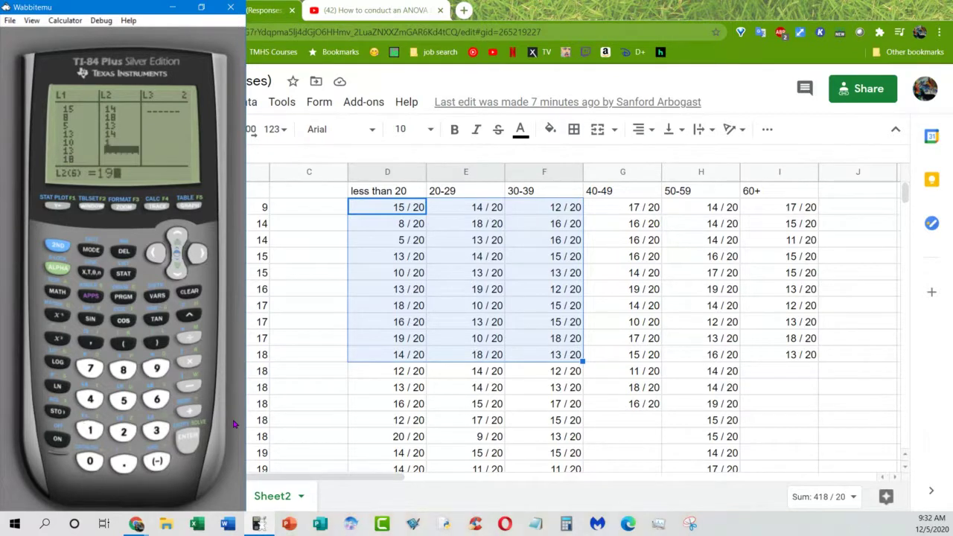
key(Return)
text(10)
key(Return)
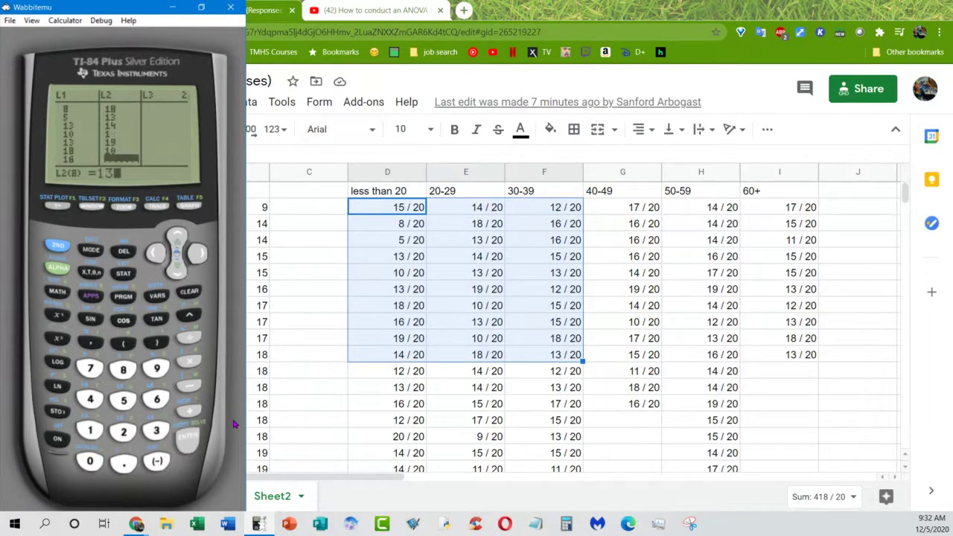
key(Return)
text(14)
key(Return)
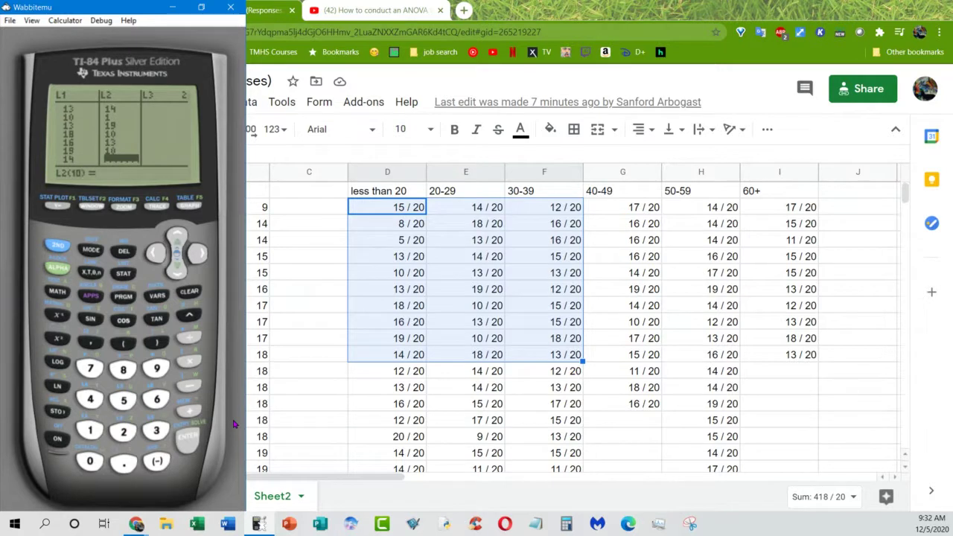
text(18)
key(Return)
key(Right)
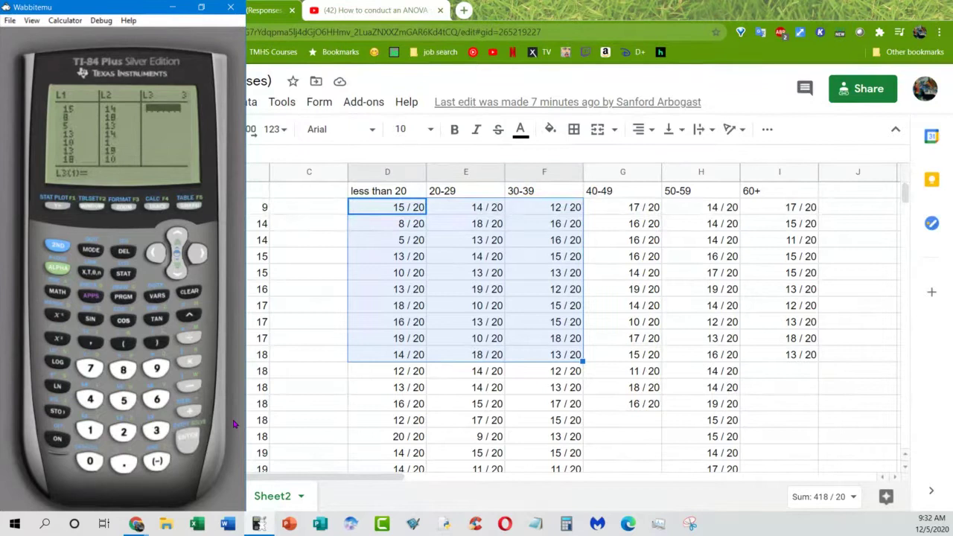
Fill L3 with the 30-39 scores 12, 16, 16, 15, 13, 12, 15, 15, 18 and 13
text(12)
key(Return)
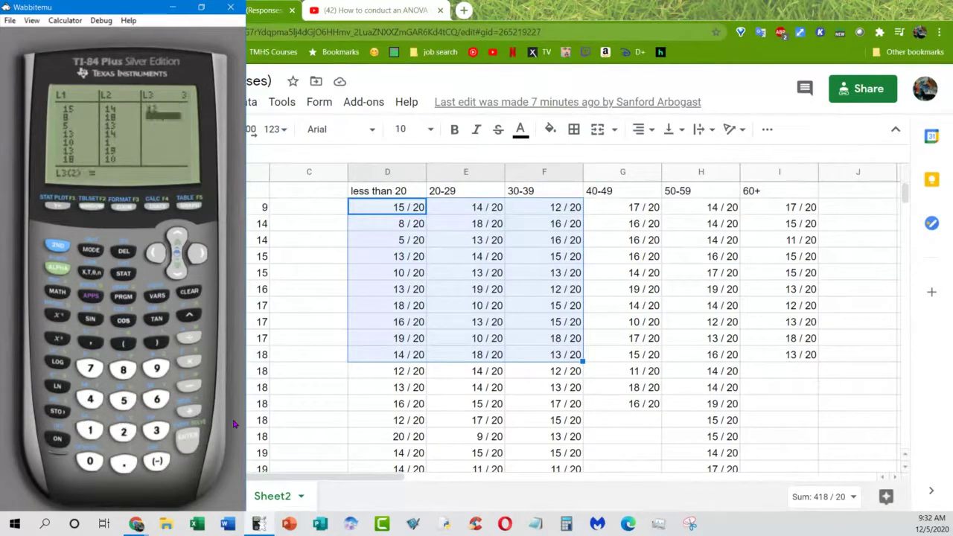
text(16)
key(Return)
text(1)
key(Return)
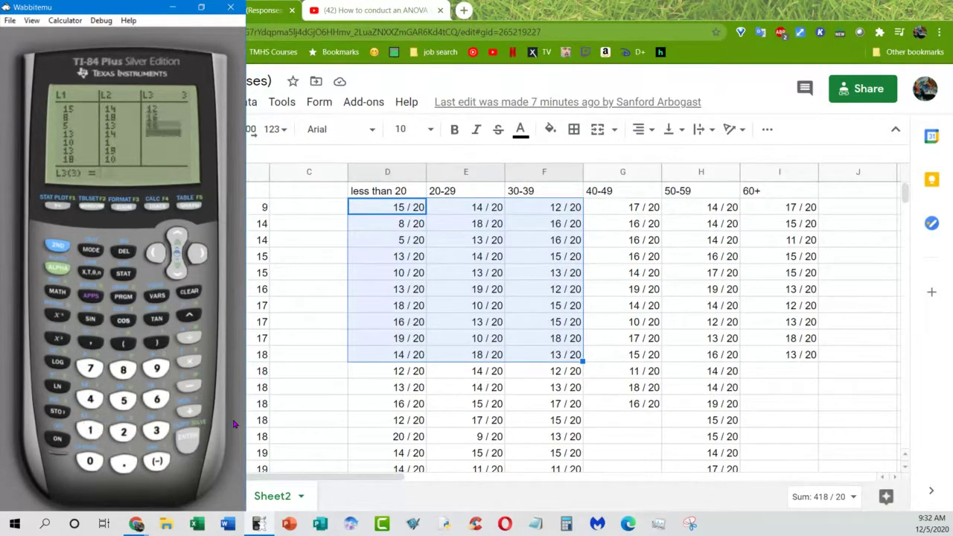
text(16)
key(Return)
text(13)
key(Return)
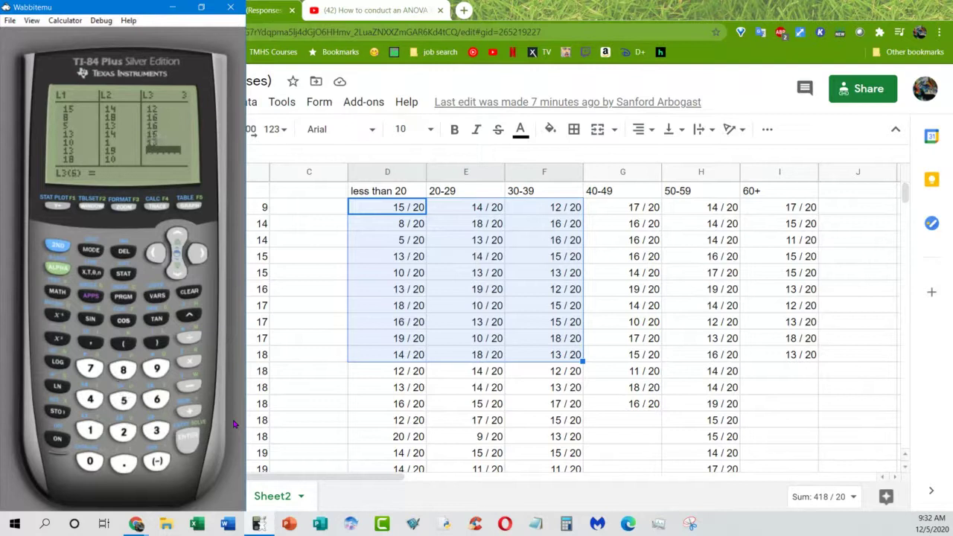
text(12)
key(Return)
text(15)
key(Return)
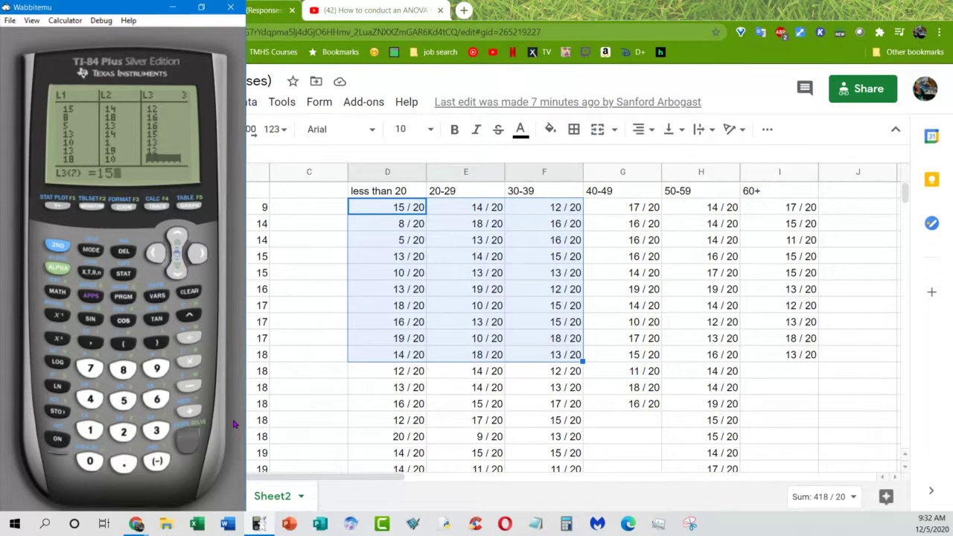
text(15)
key(Return)
text(18)
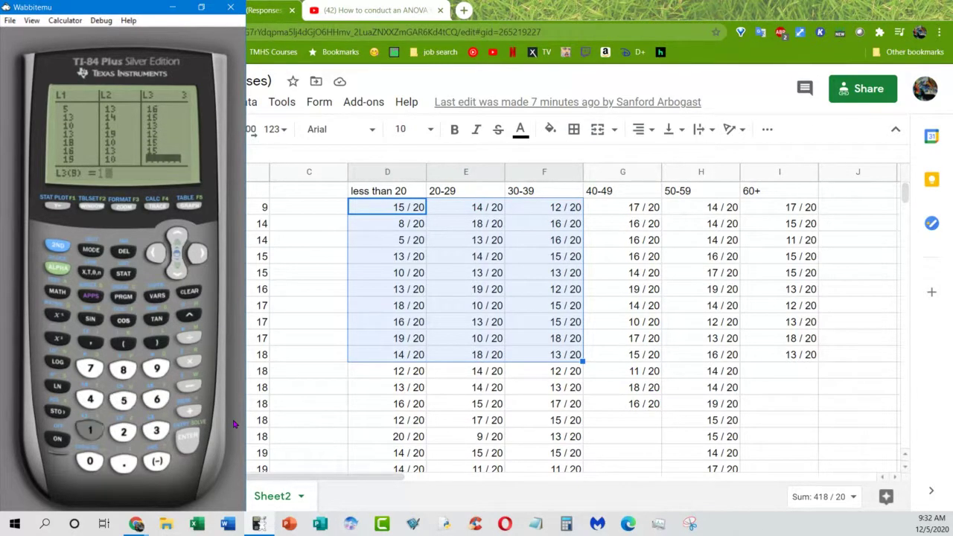
key(Return)
text(13)
key(Return)
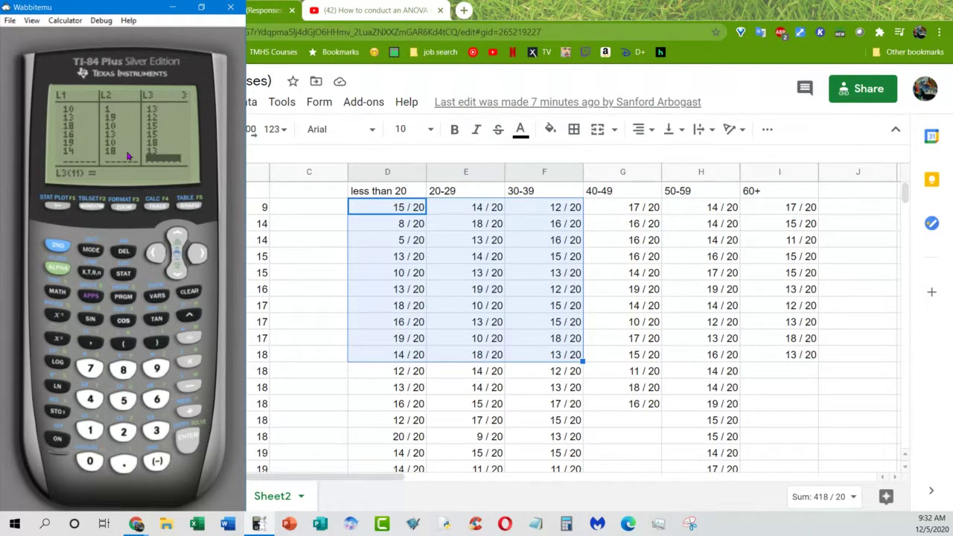
Insert the ANOVA( command from the calculator's statistical tests onto the home screen
click(131, 276)
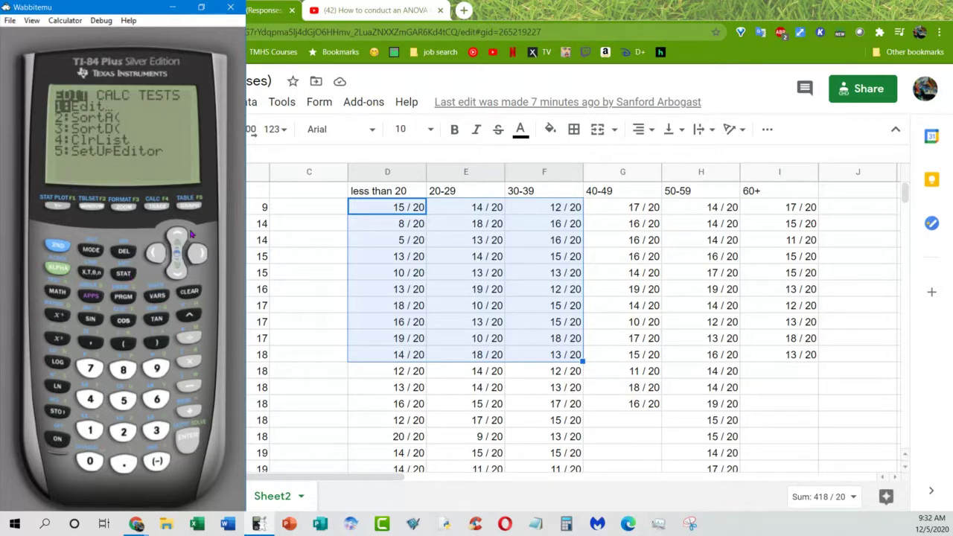
click(199, 254)
click(199, 254)
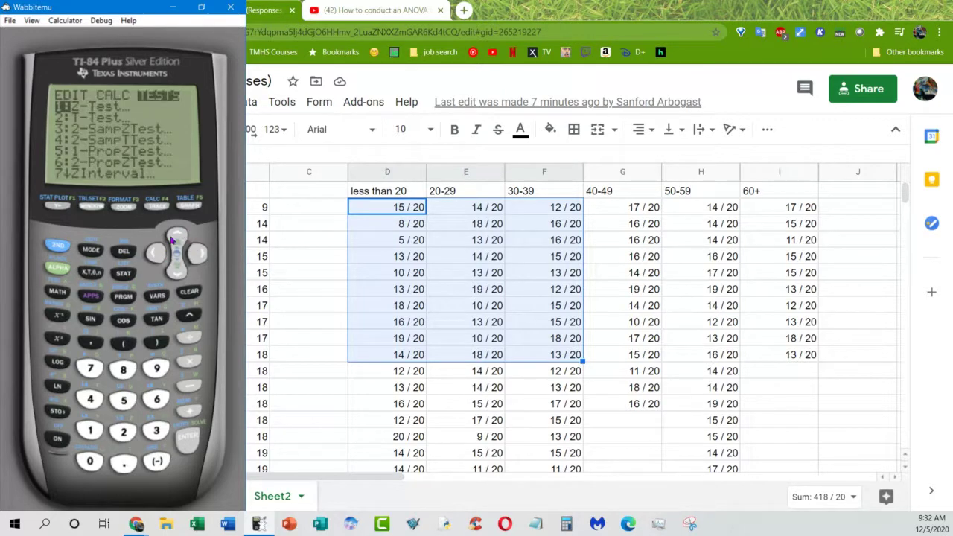
click(173, 236)
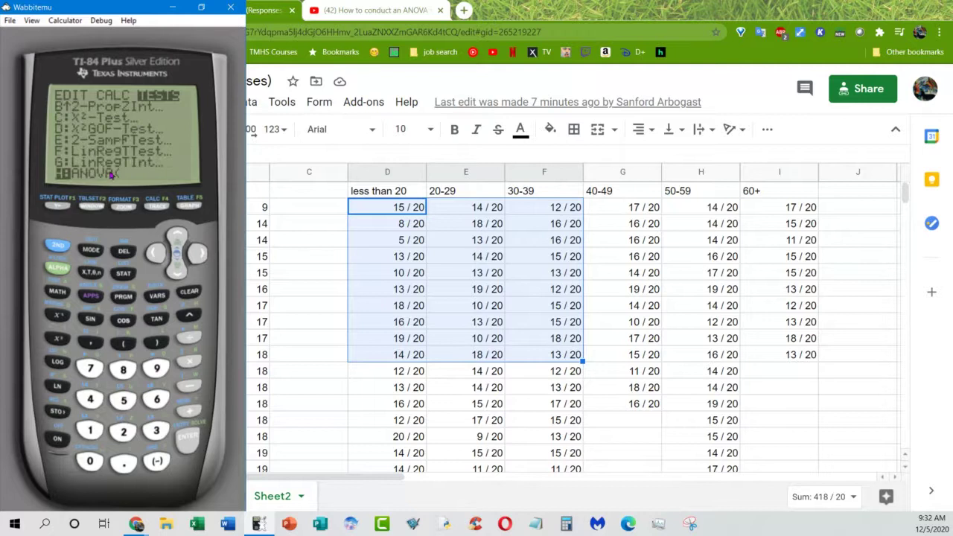
click(187, 440)
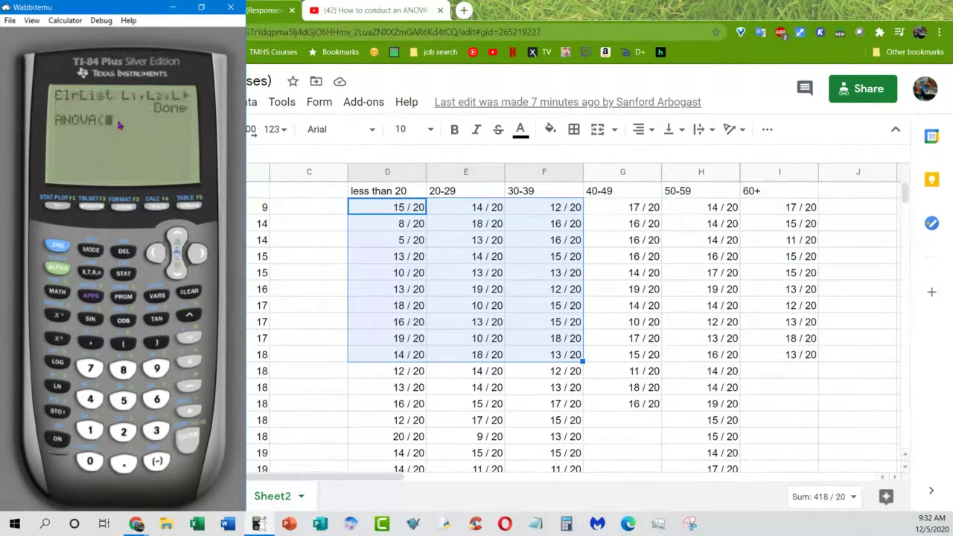
Complete the ANOVA command with the lists L1, L2 and L3 and run it
click(69, 247)
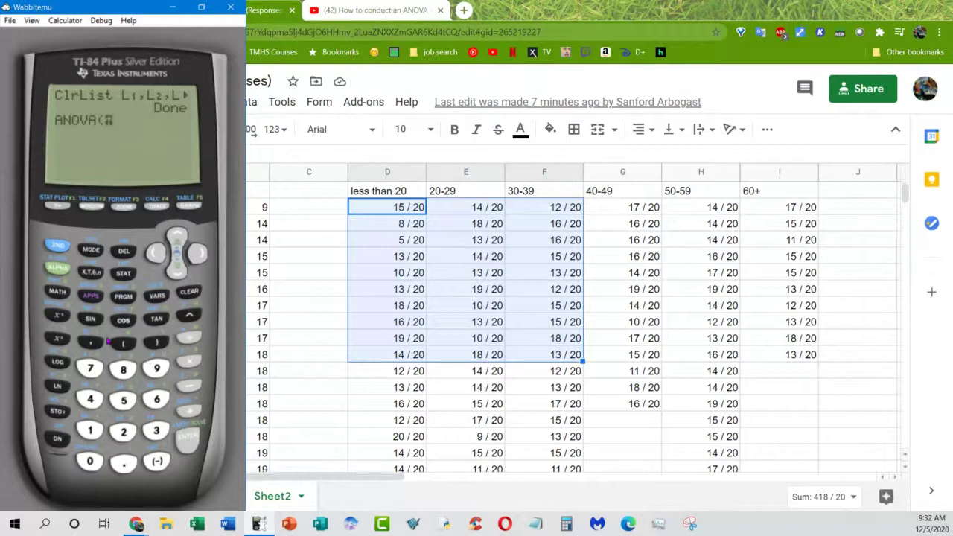
click(93, 431)
click(91, 343)
click(61, 248)
click(124, 432)
click(91, 343)
click(62, 249)
click(159, 431)
click(189, 447)
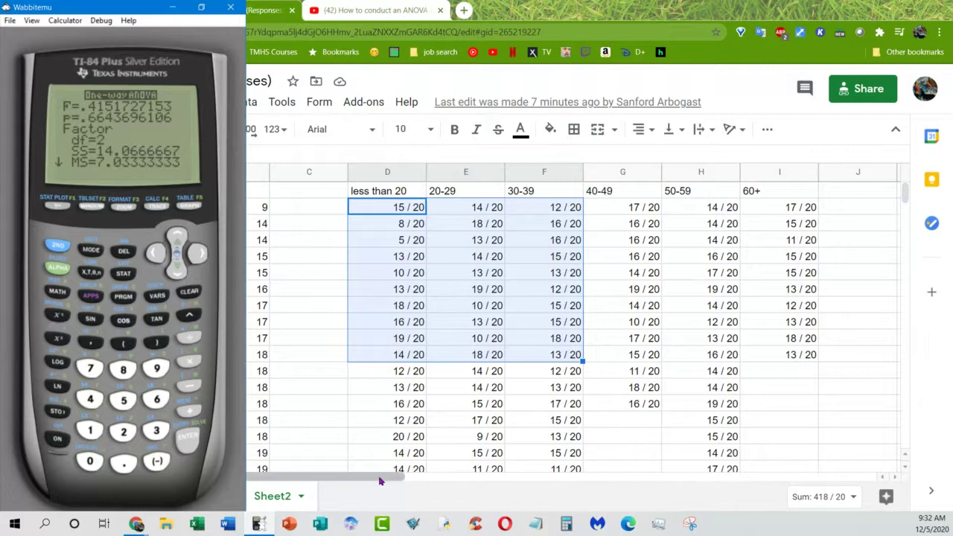
Bring the sheet's Anova: Single Factor table into view beside the calculator and read the calculator's ANOVA results down to Sxp
drag(379, 480, 656, 480)
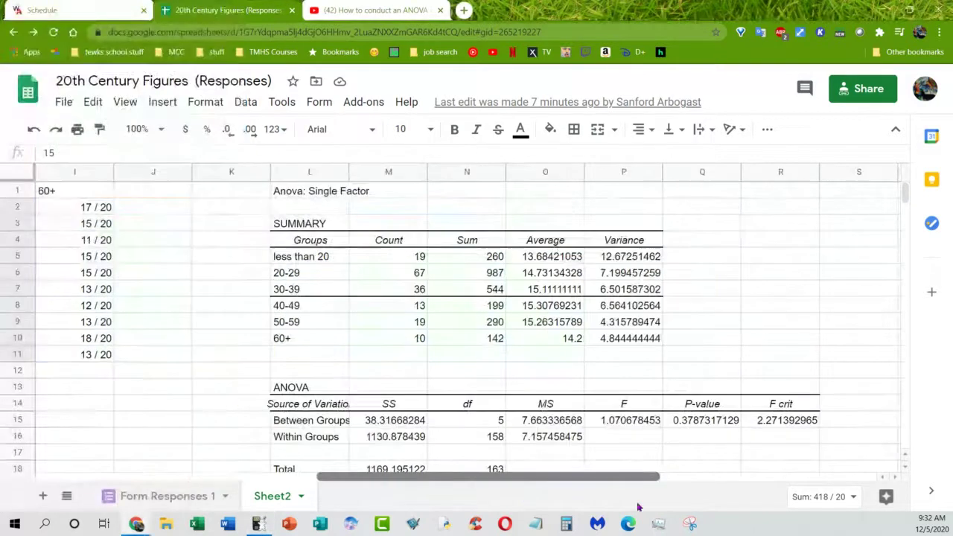
click(260, 524)
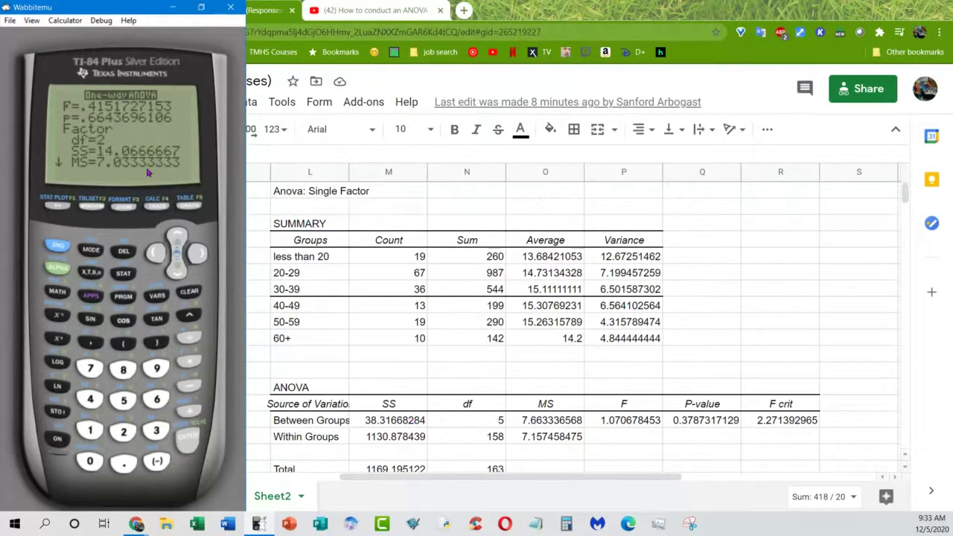
click(179, 278)
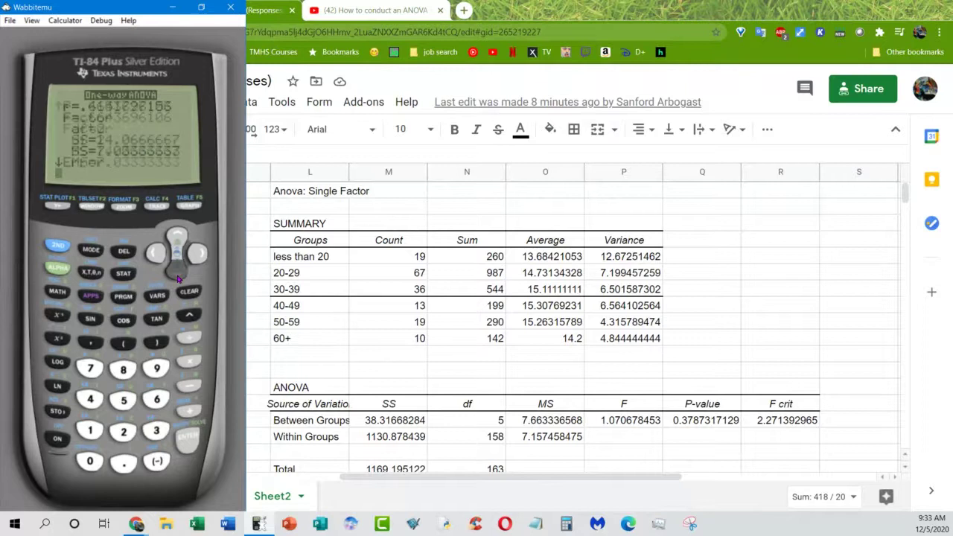
click(178, 278)
click(179, 278)
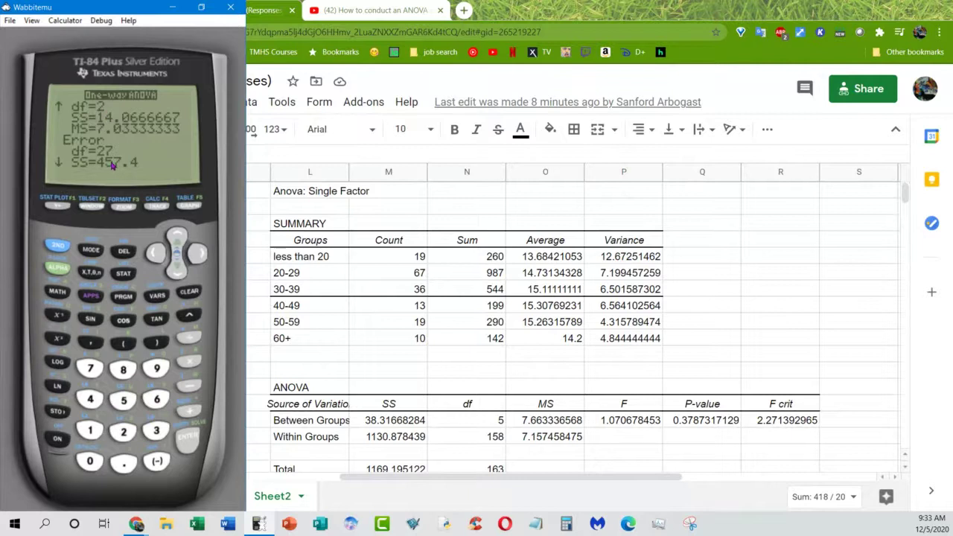
click(177, 266)
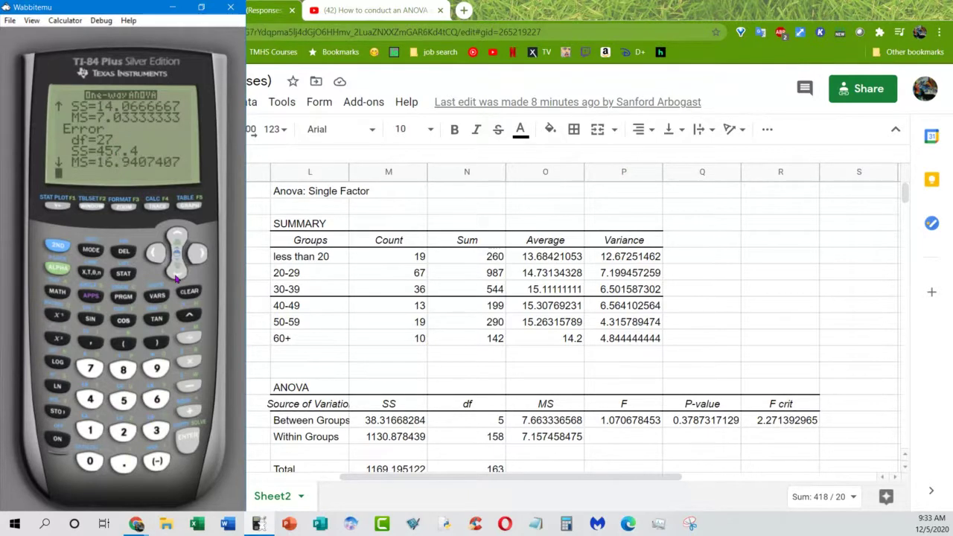
click(179, 273)
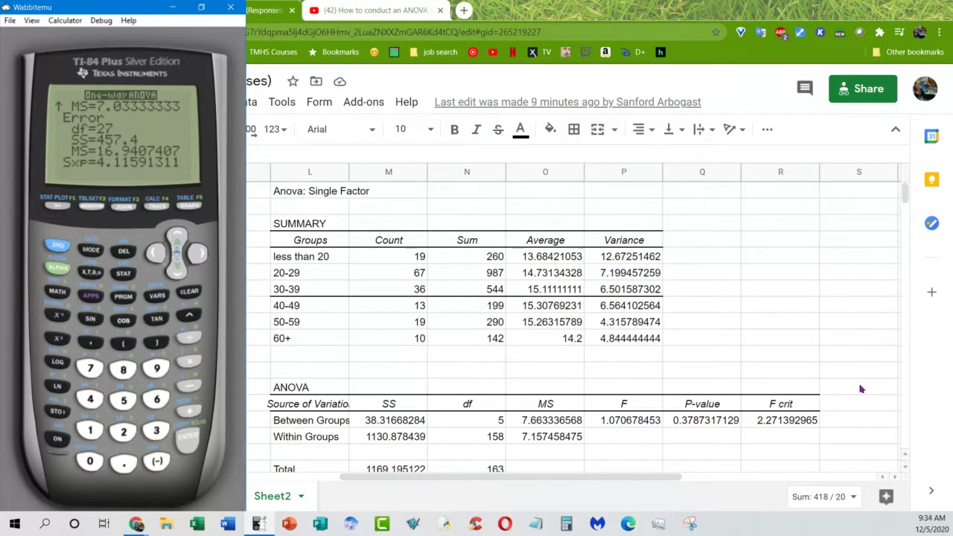
Go back to the F and p values at the start of the calculator's ANOVA results
click(176, 237)
click(177, 237)
click(177, 238)
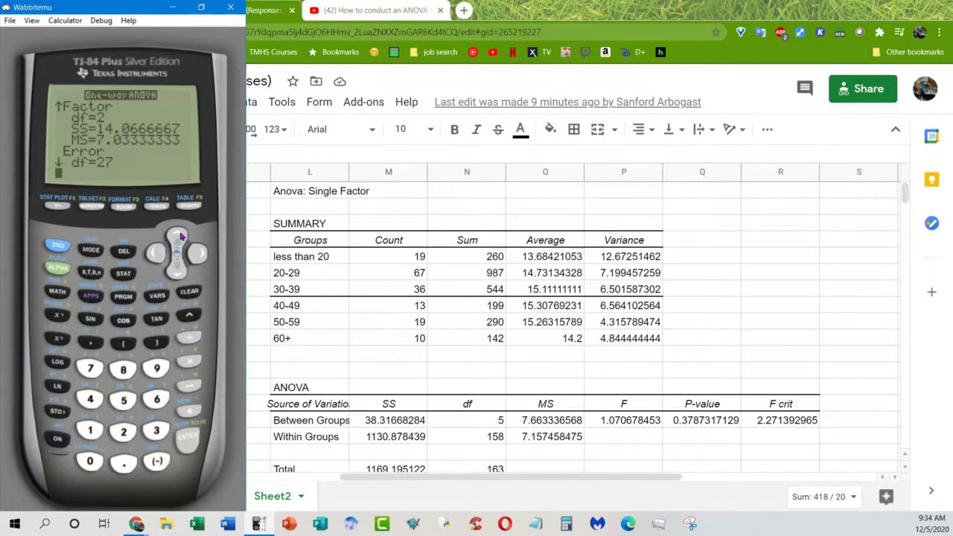
click(174, 240)
click(176, 235)
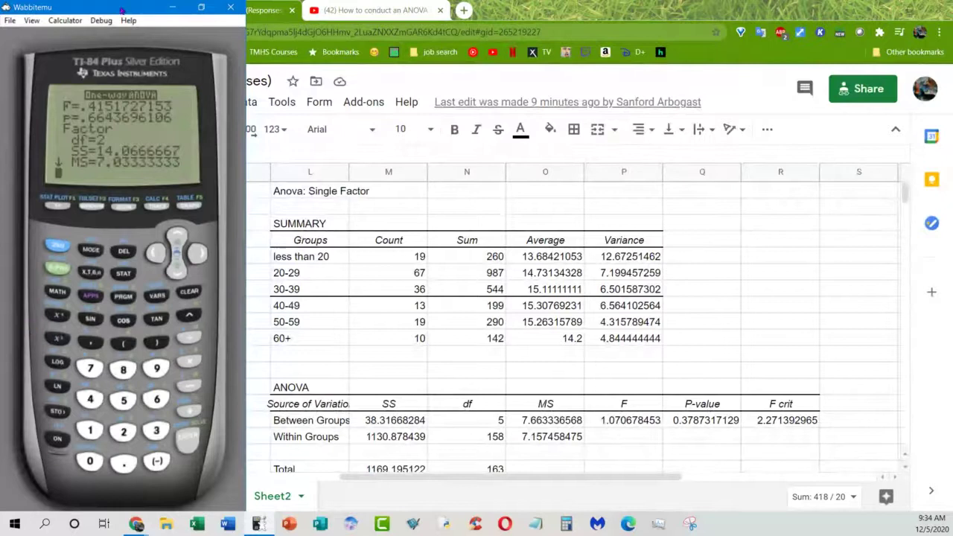
Move the Wabbitemu window across to the other side of the sheet and examine the Factor results and the Error degrees of freedom
drag(127, 10, 788, 18)
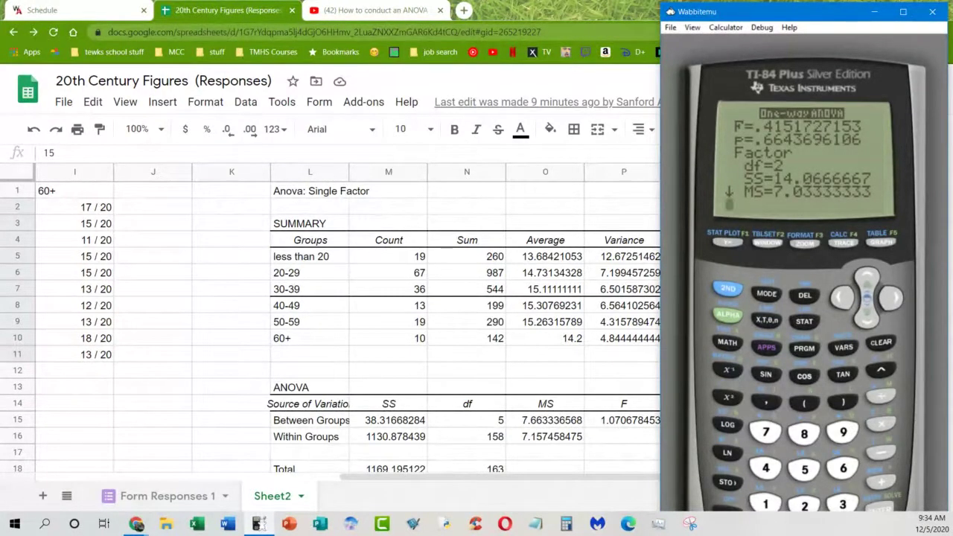
click(862, 323)
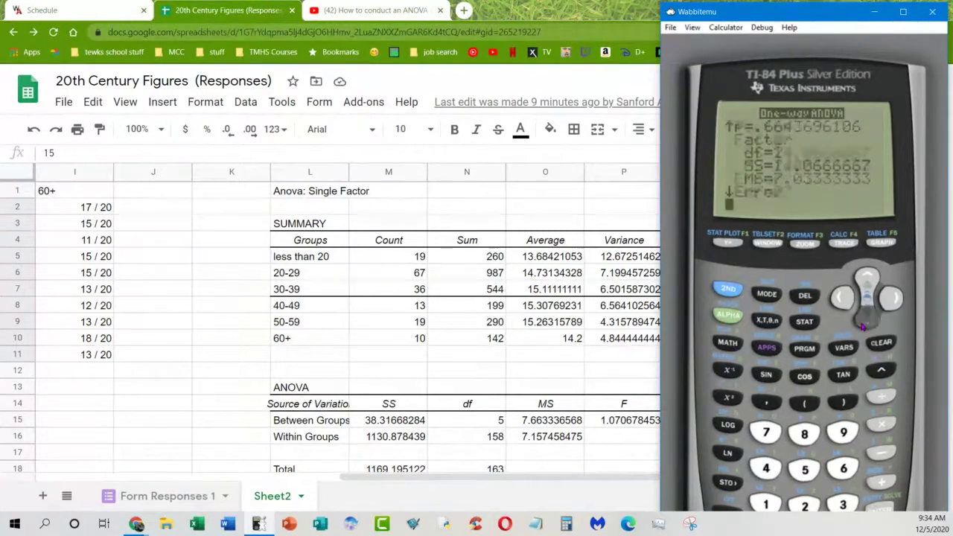
click(861, 323)
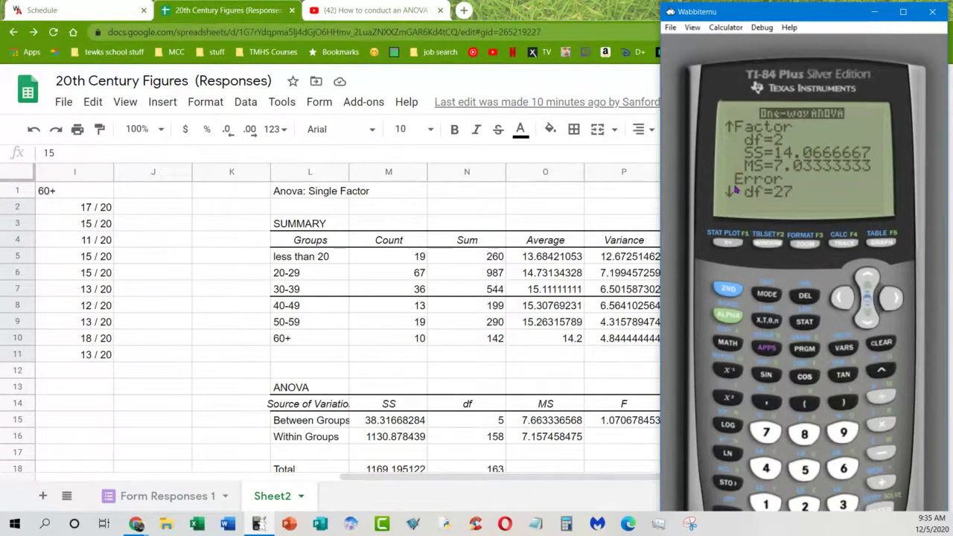
Review the F and p values again, followed by the Error section's df, SS and MS
click(865, 275)
click(865, 275)
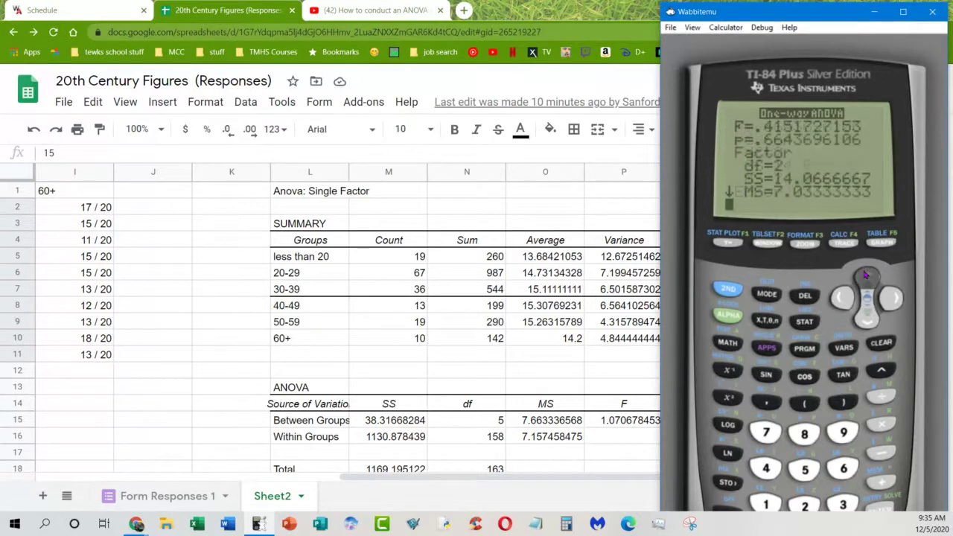
click(872, 325)
click(872, 325)
click(872, 325)
click(872, 324)
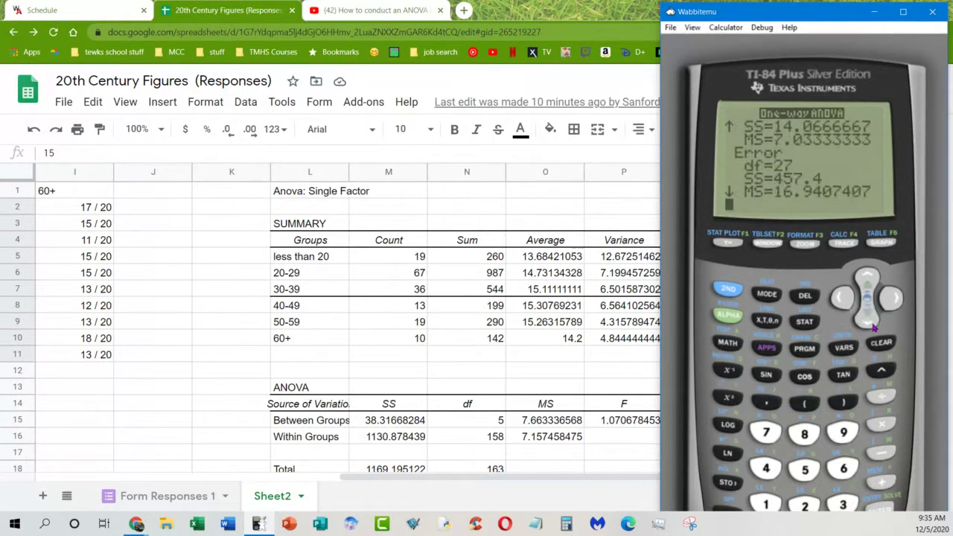
Examine the calculator's One-way ANOVA output, from the F and p values through the Factor and Error figures to Sxp
click(866, 278)
click(867, 279)
click(867, 279)
click(867, 279)
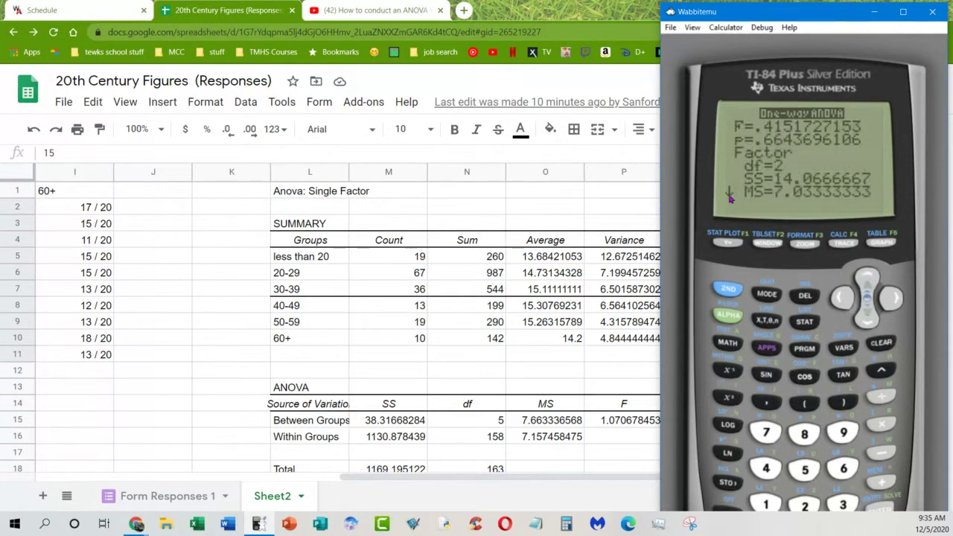
click(864, 323)
click(864, 323)
click(865, 323)
click(864, 323)
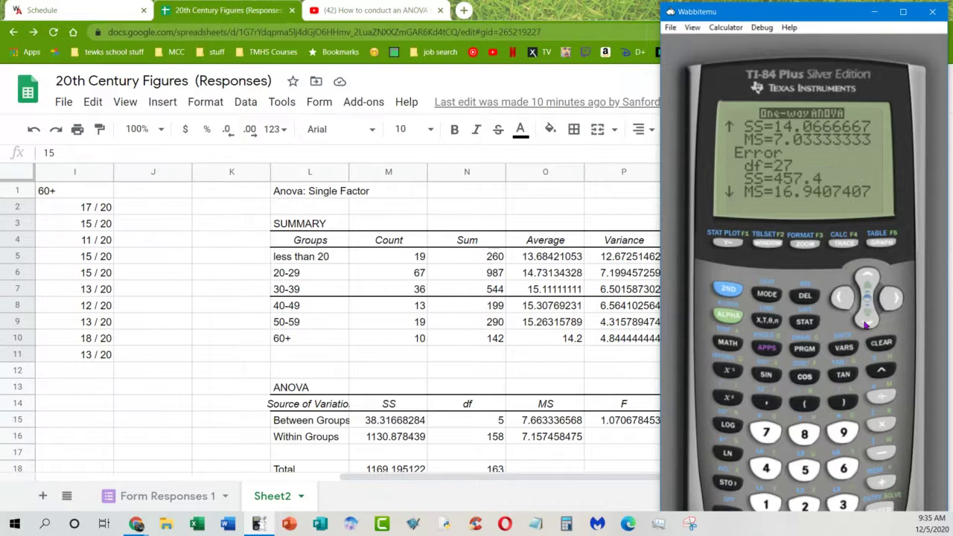
click(864, 323)
click(864, 323)
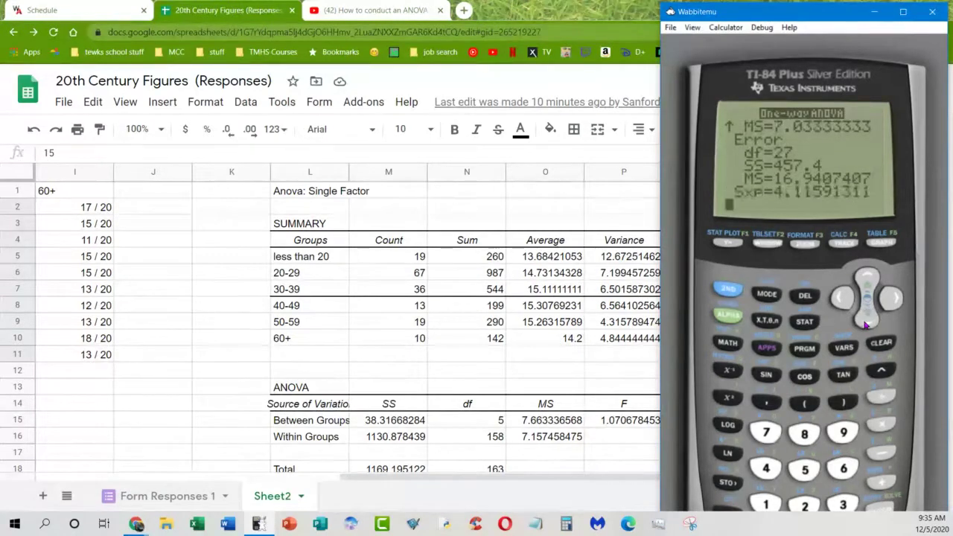
click(867, 279)
click(867, 278)
click(867, 278)
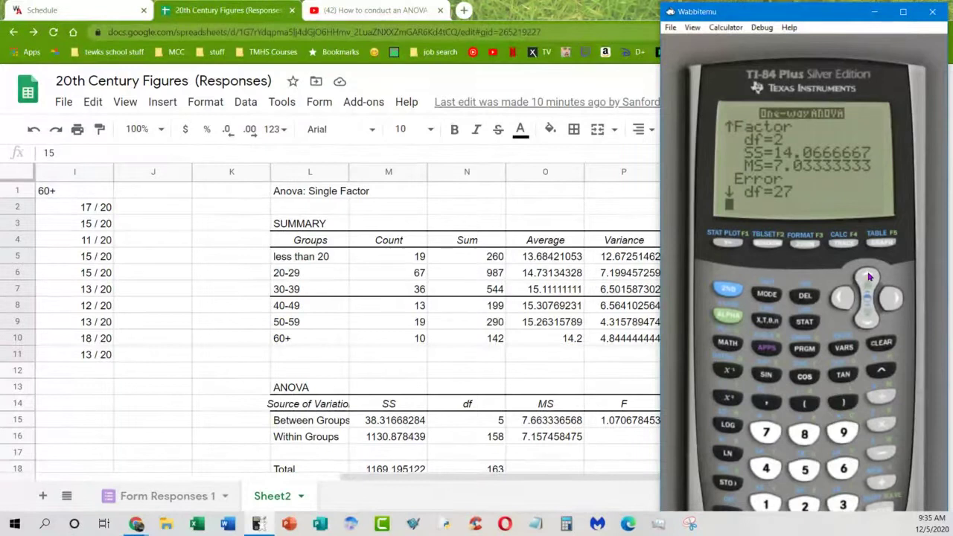
click(868, 276)
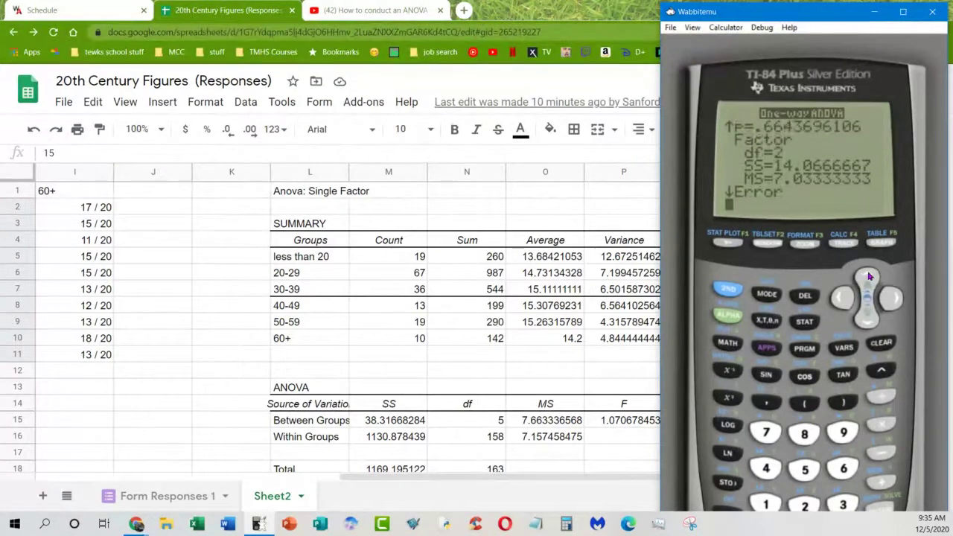
click(868, 277)
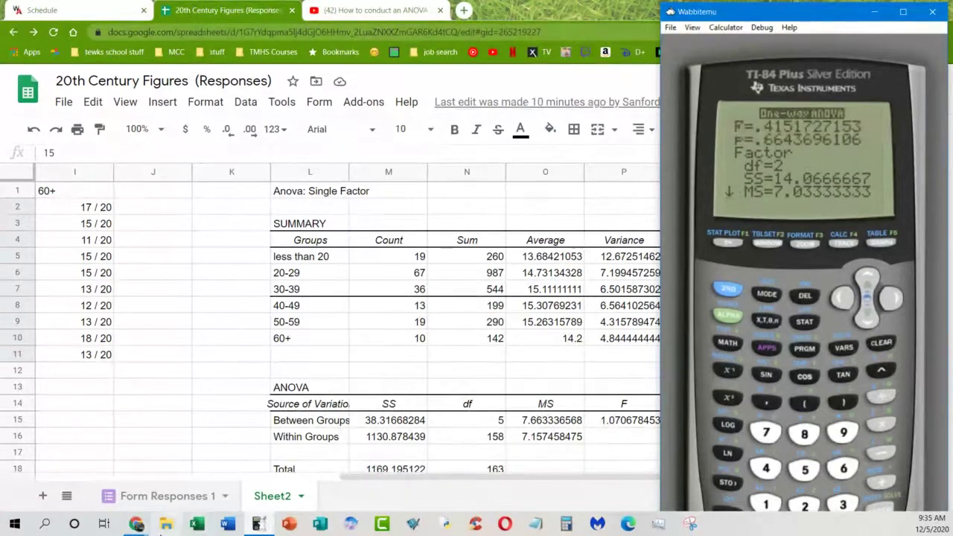
Switch to the Assignment Previewer window and widen it until it reaches the calculator
click(136, 524)
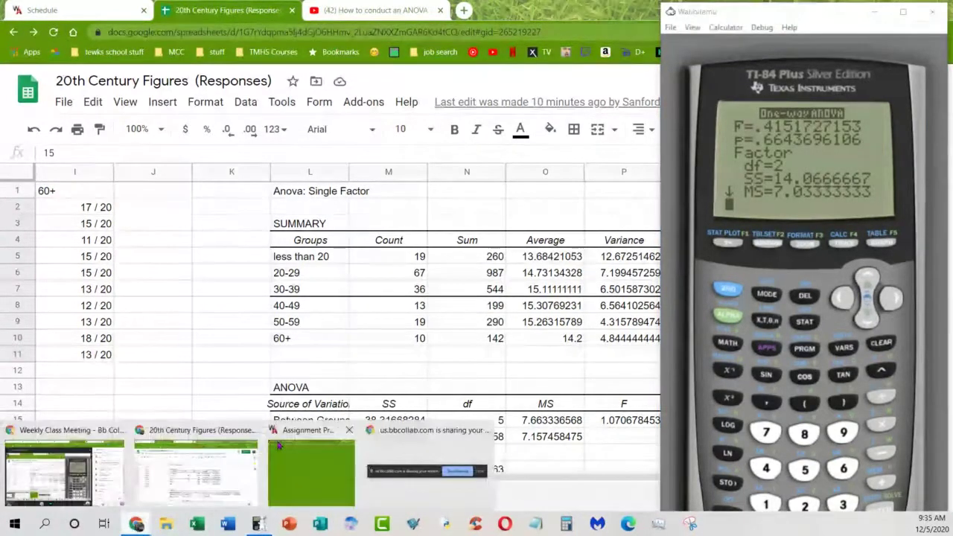
mouse_move(277, 445)
mouse_move(223, 441)
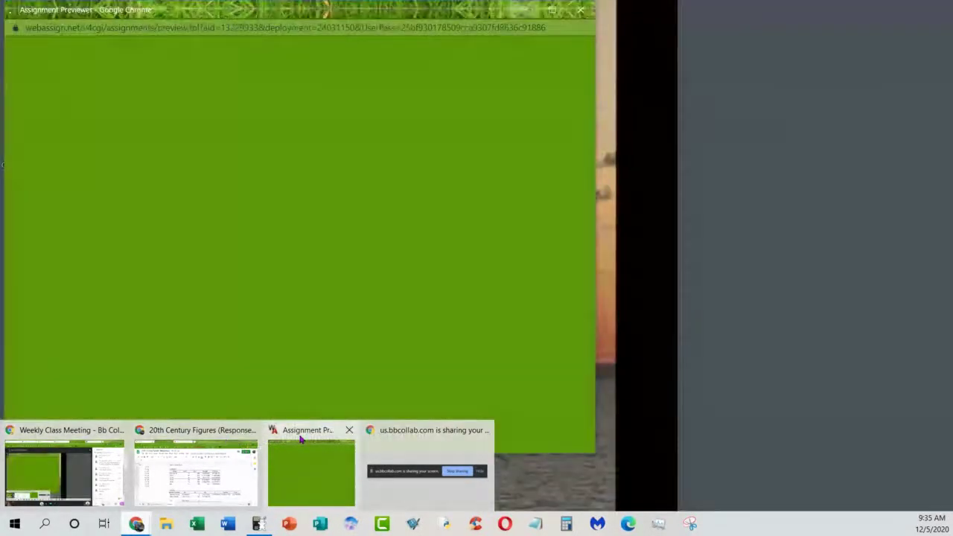
click(300, 439)
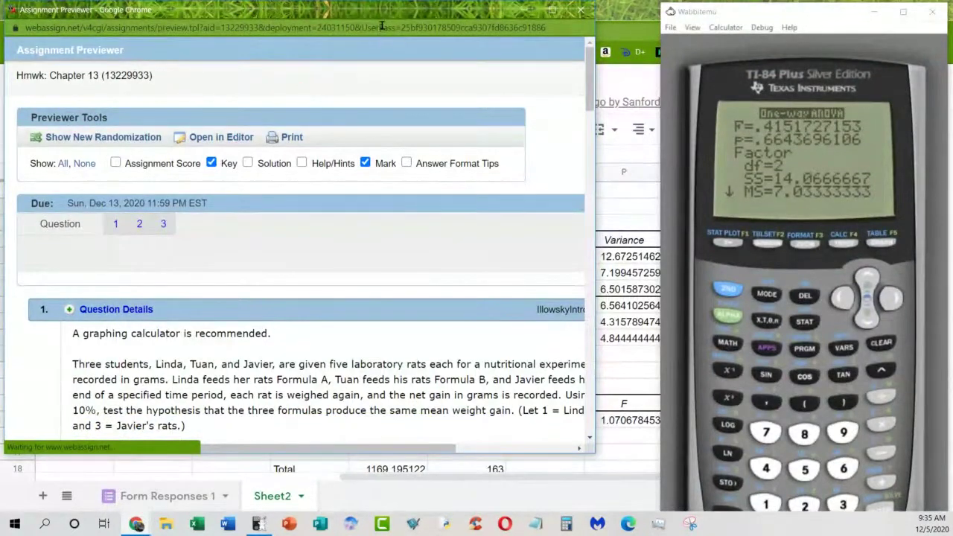
drag(370, 15, 365, 15)
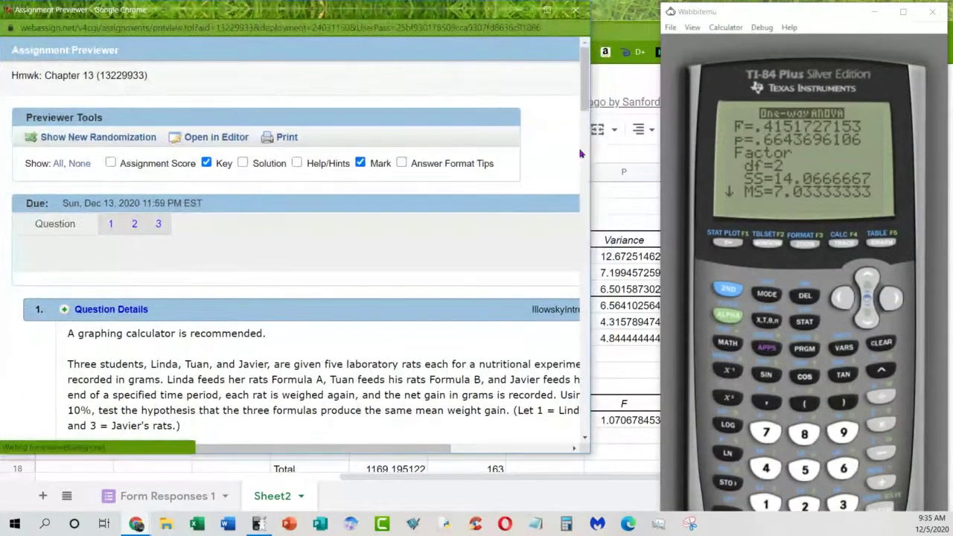
drag(590, 156, 655, 154)
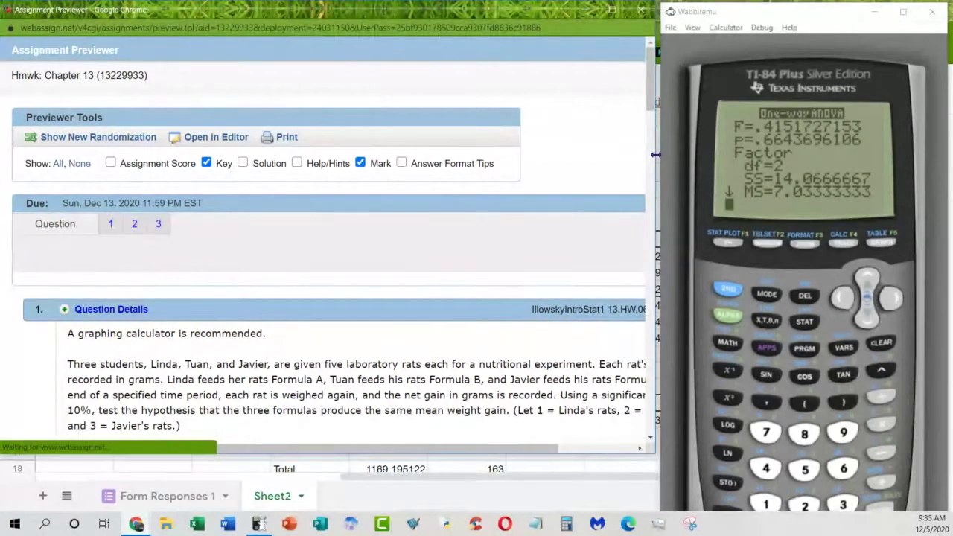
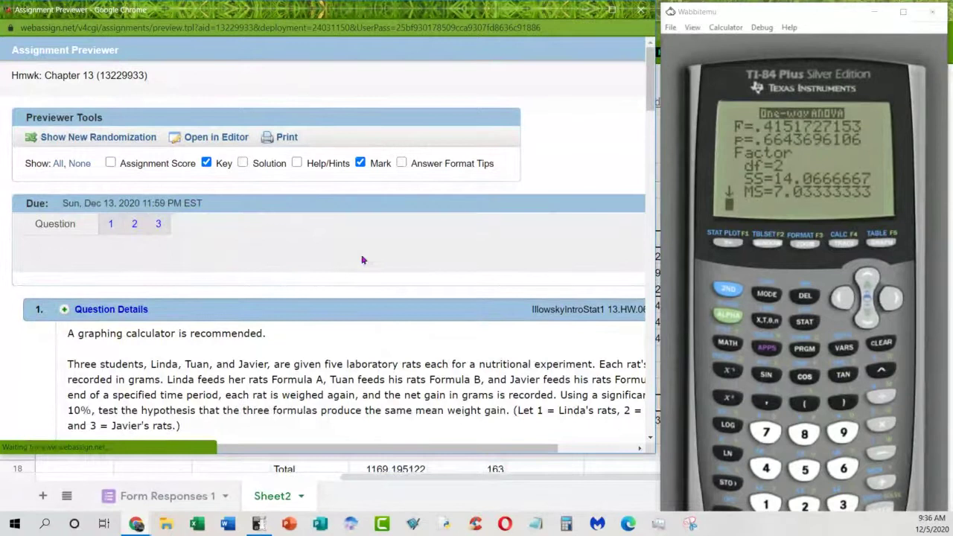
Widen the assignment window slightly more and review question 1's full text, its rat weights table and the null hypothesis part
scroll(373, 259, down, 2)
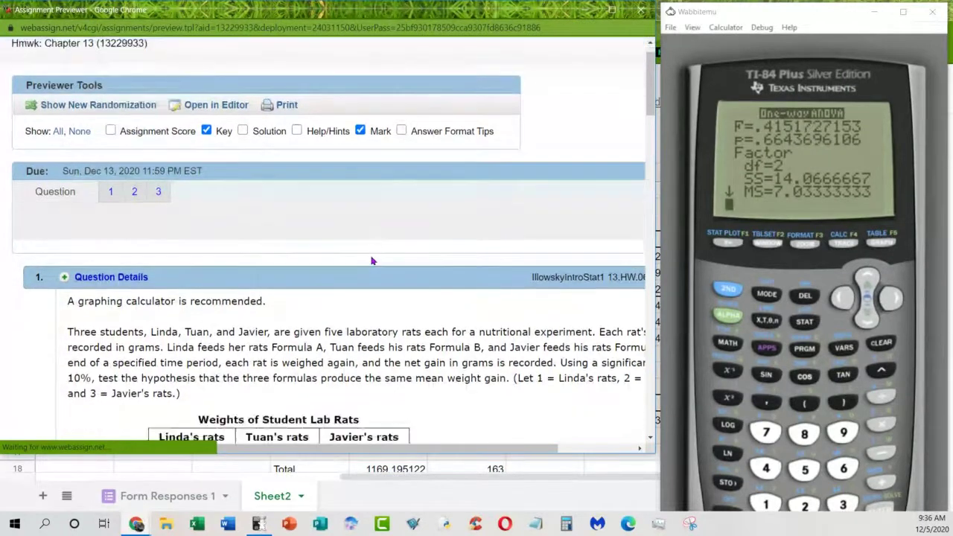
scroll(371, 260, down, 1)
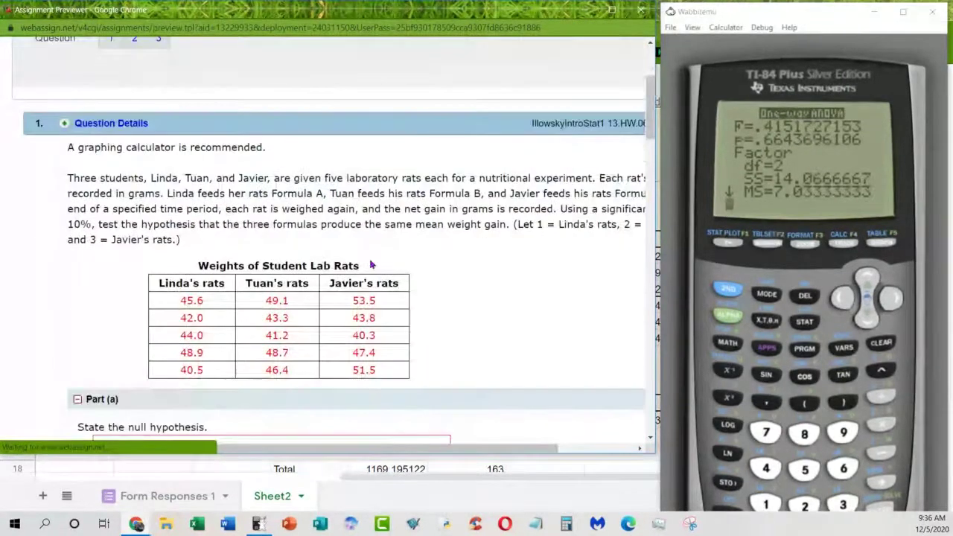
scroll(371, 265, up, 1)
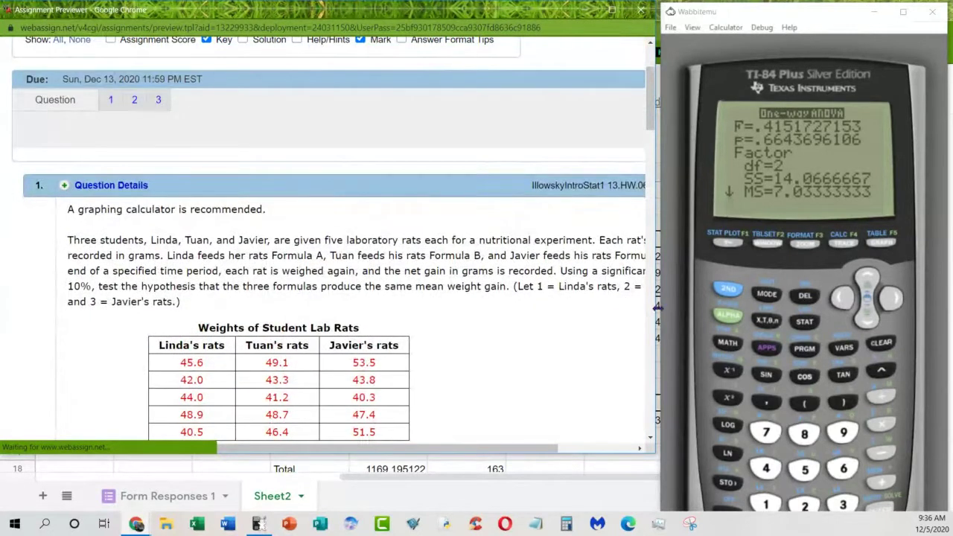
drag(657, 307, 677, 309)
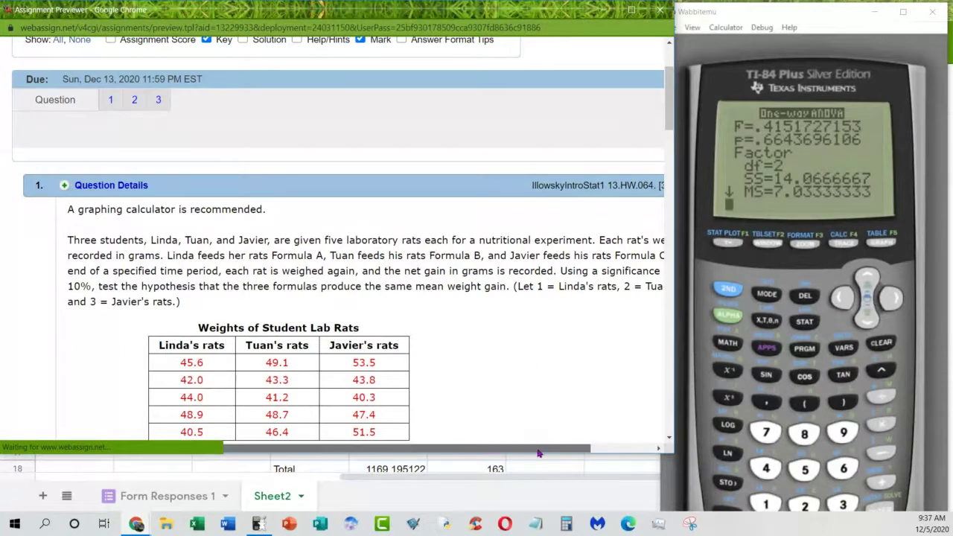
drag(540, 453, 584, 457)
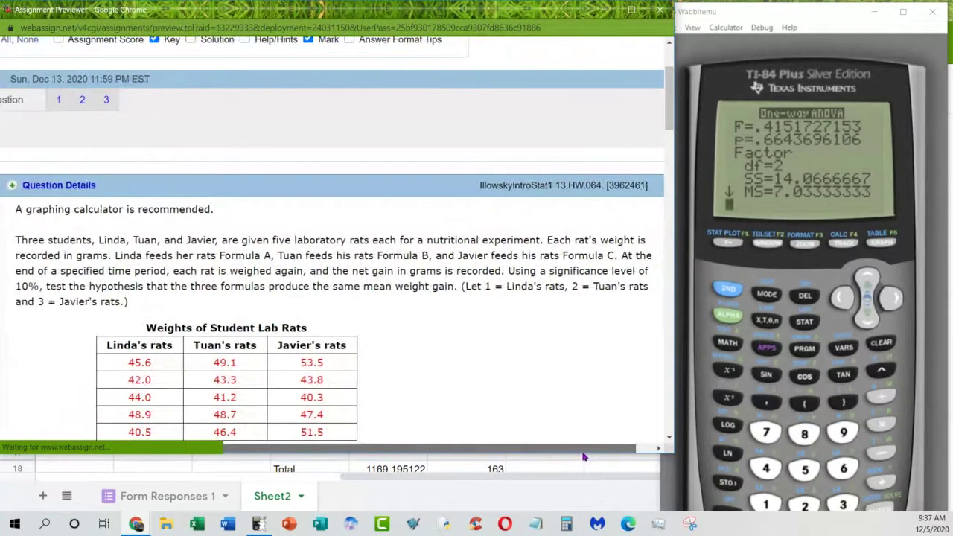
scroll(449, 322, down, 2)
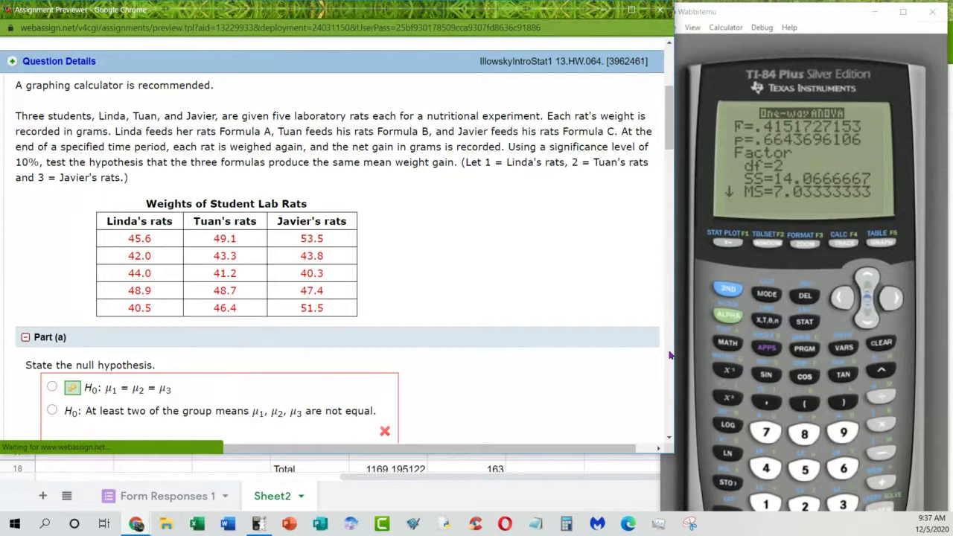
click(803, 322)
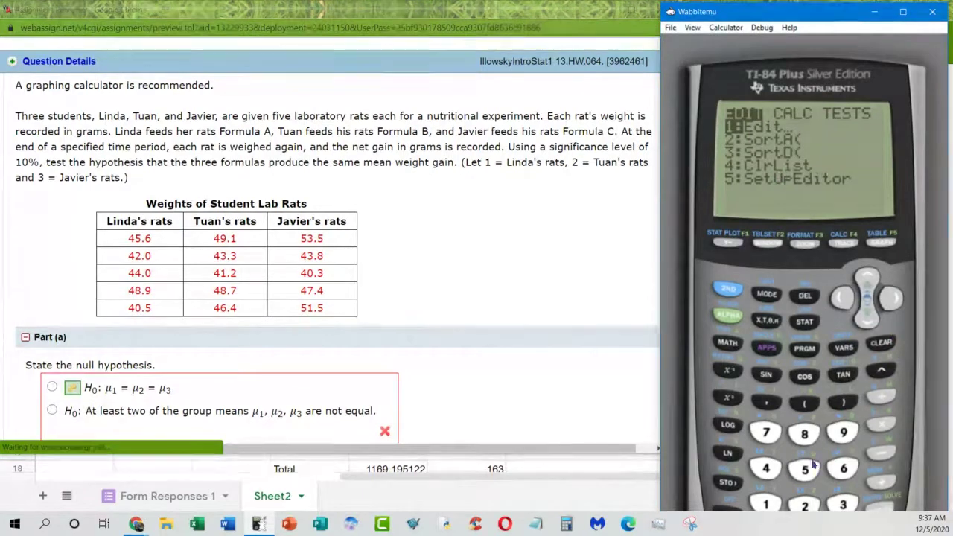
click(774, 469)
click(729, 292)
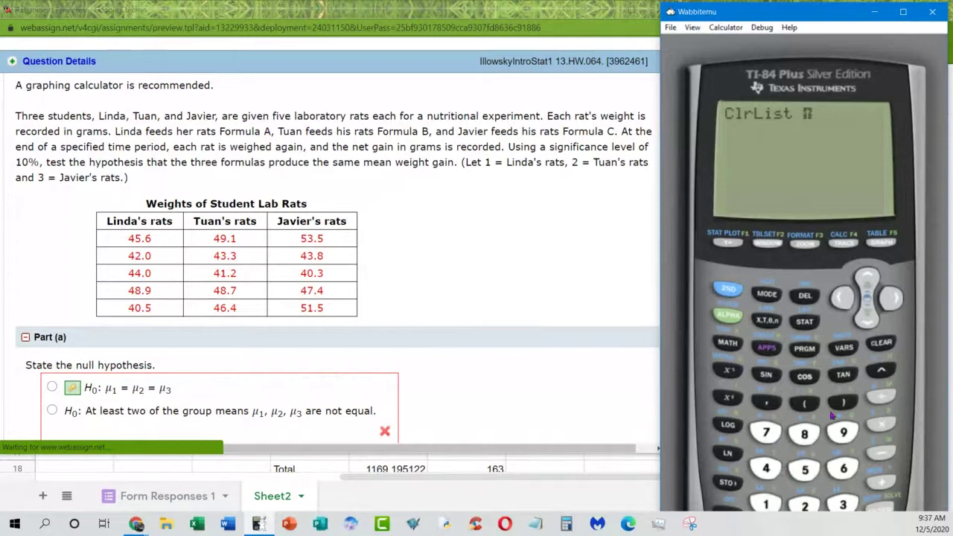
click(880, 343)
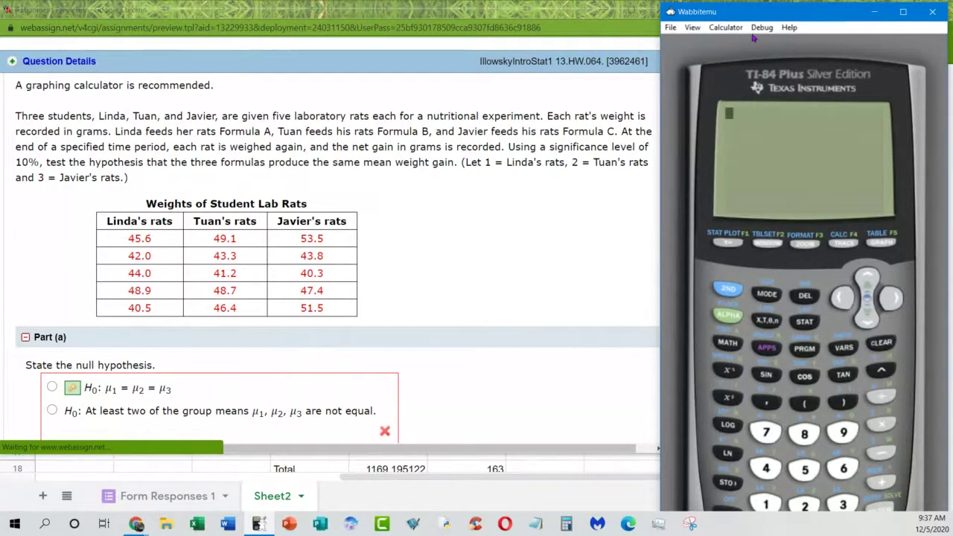
Recall the earlier ClrList command on the calculator, run it to empty lists L1, L2 and L3, and clear the home screen
click(717, 295)
key(Return)
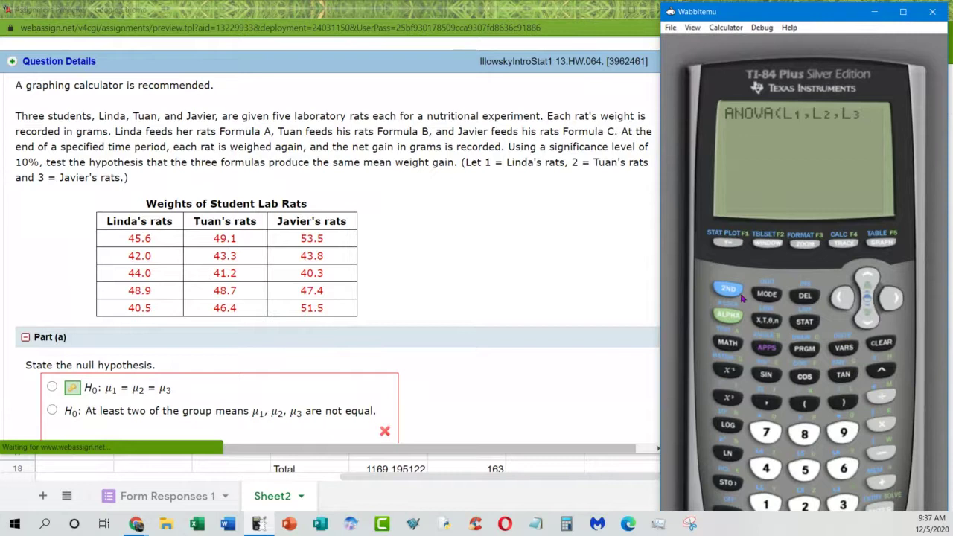
text(,L4,L5,L6)
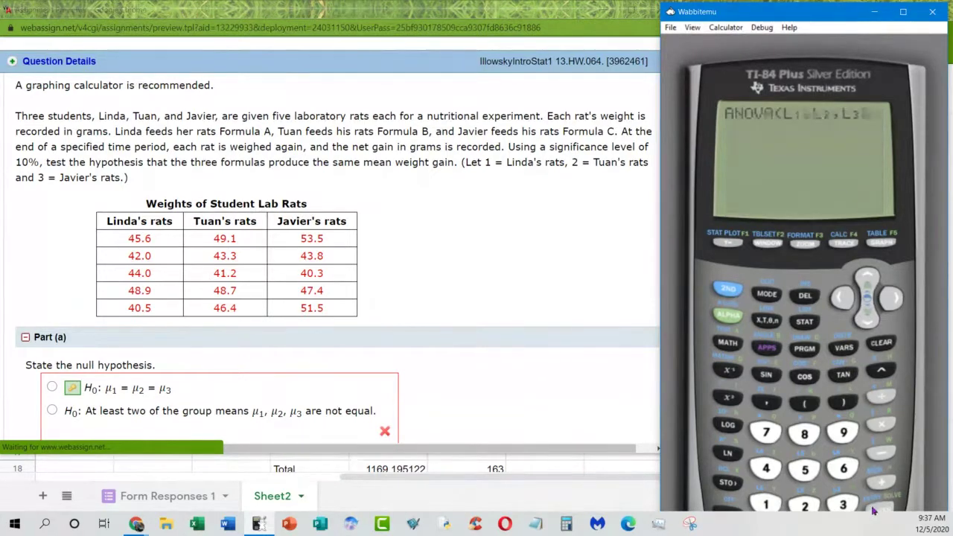
click(874, 512)
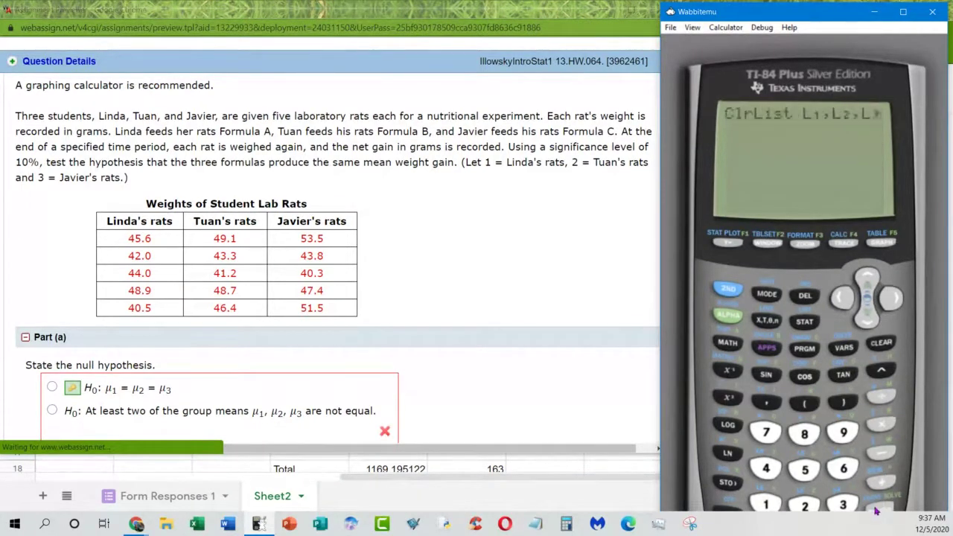
click(882, 344)
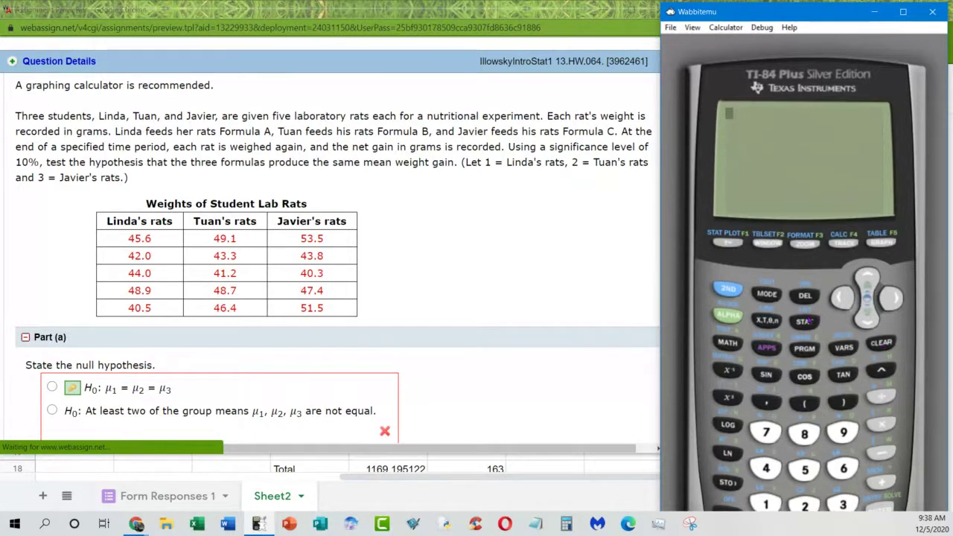
Enter the first group's rat weights 45.6, 42, 44, 48.9 and 40.5 into list L1 in the calculator's list editor
click(805, 321)
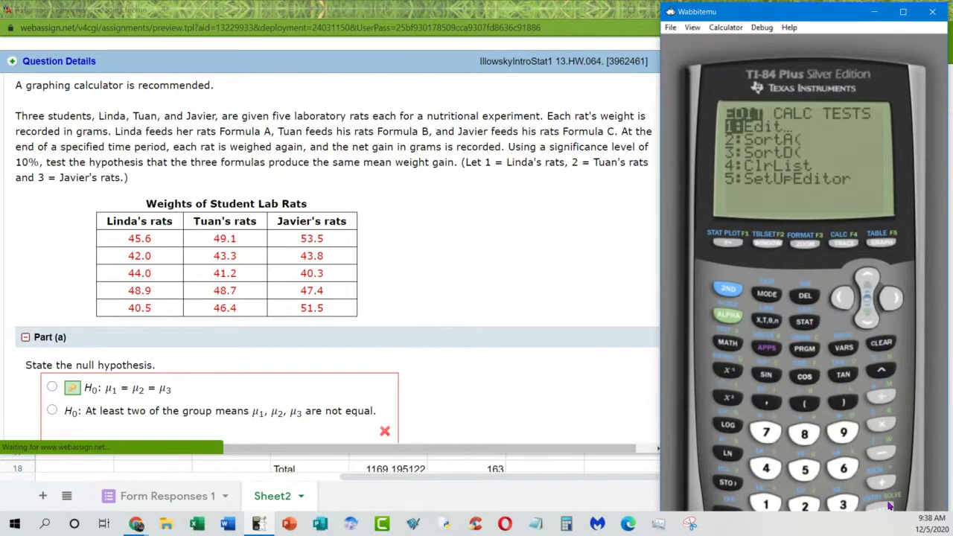
click(889, 506)
click(843, 298)
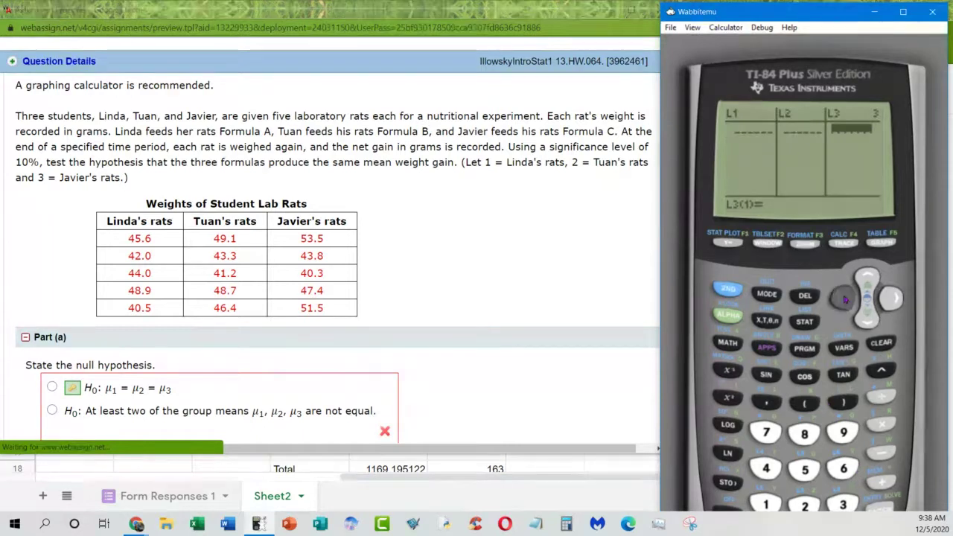
click(843, 298)
text(45.6)
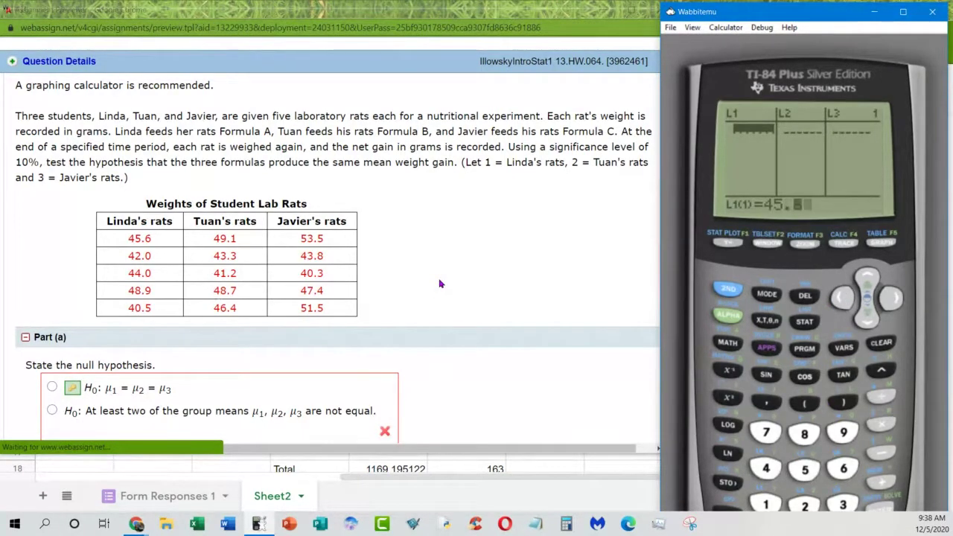
key(Return)
text(42)
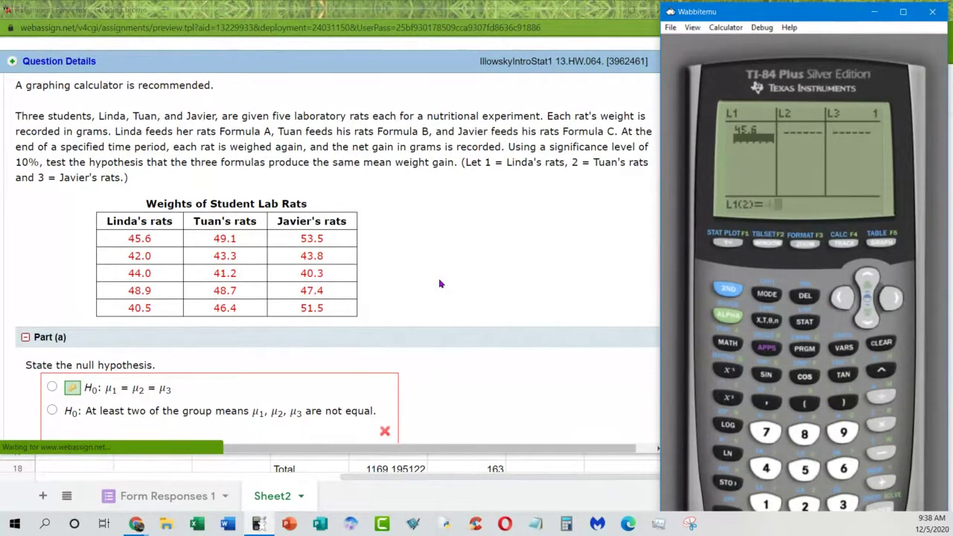
key(Return)
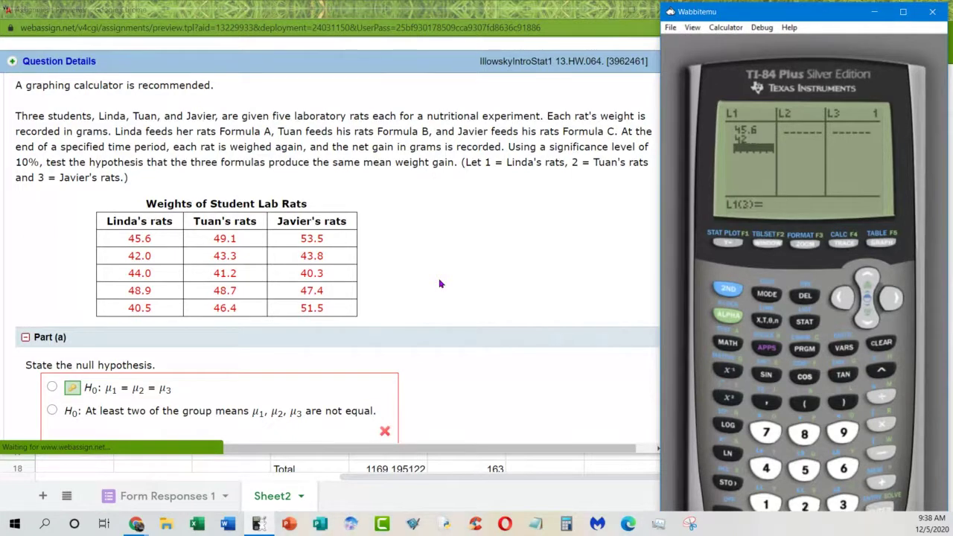
text(44)
key(Return)
text(48.9)
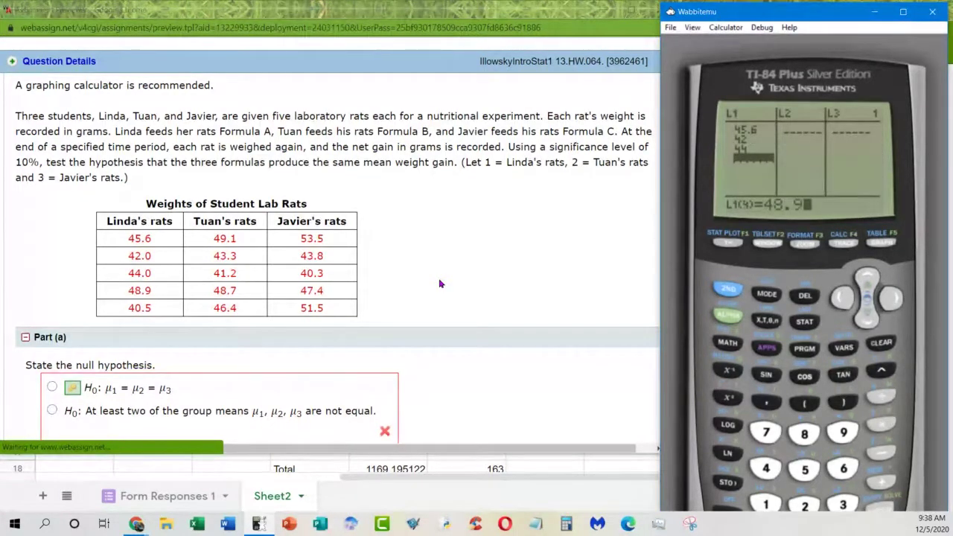
key(Return)
text(40.5)
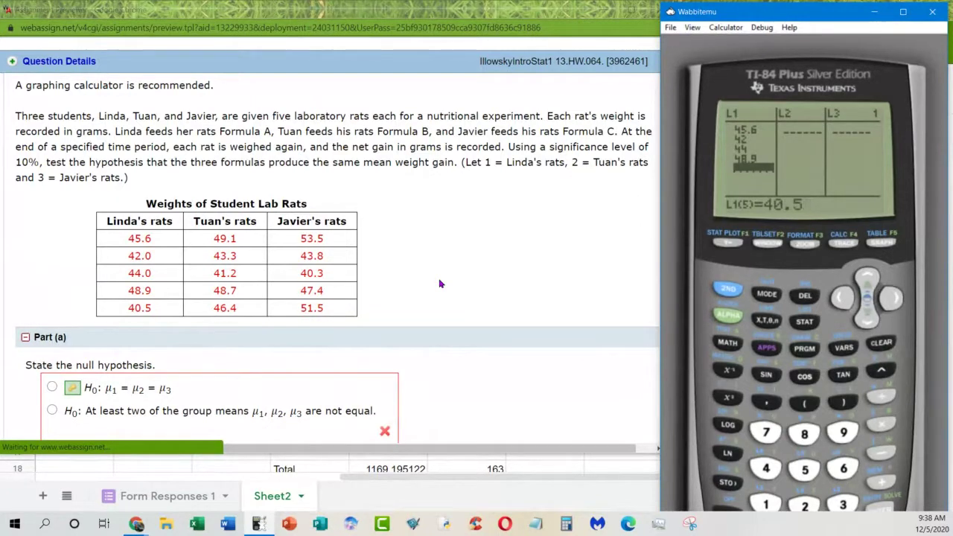
key(Return)
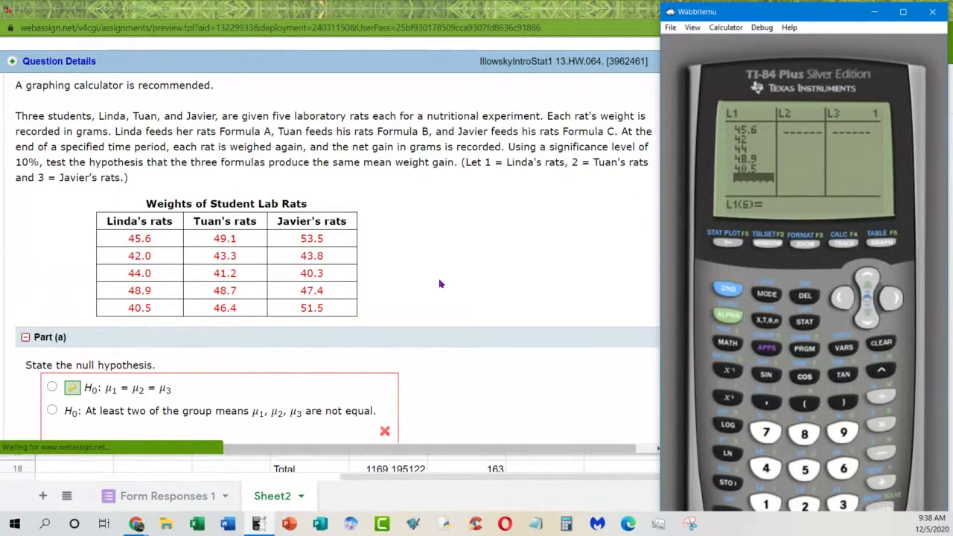
Enter the second group's rat weights 49.1, 43.3, 41.2, 48.7 and 46.4 into list L2 on the calculator
key(Right)
text(49.1)
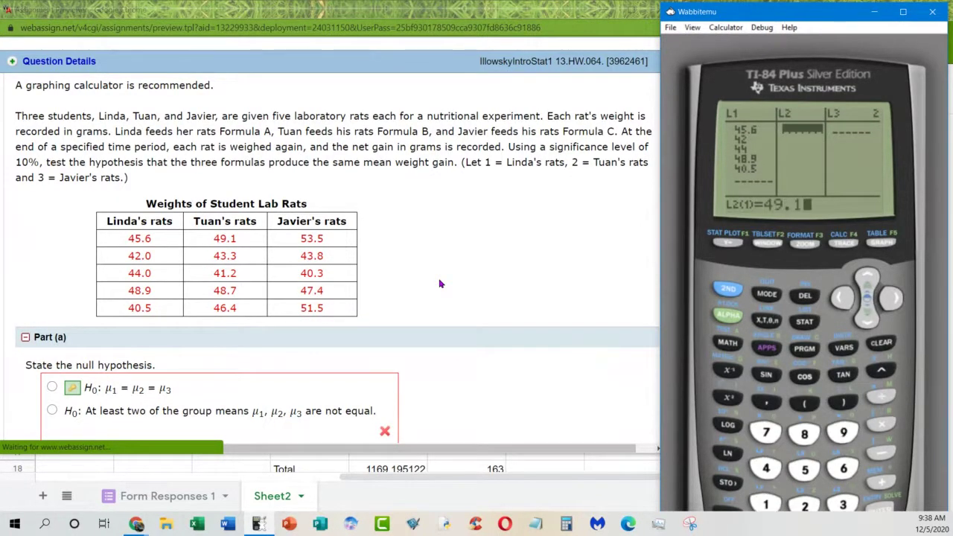
key(Return)
text(43.3)
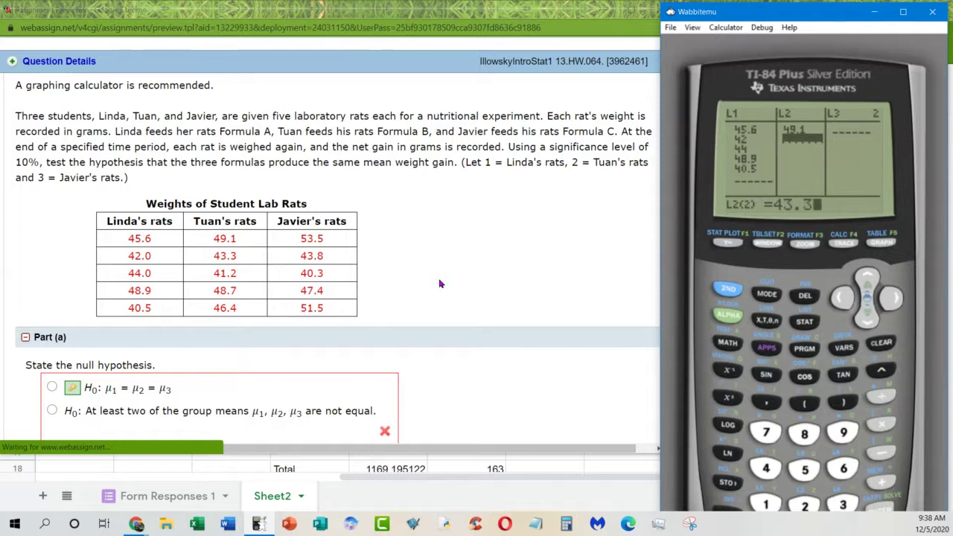
key(Return)
text(41.2)
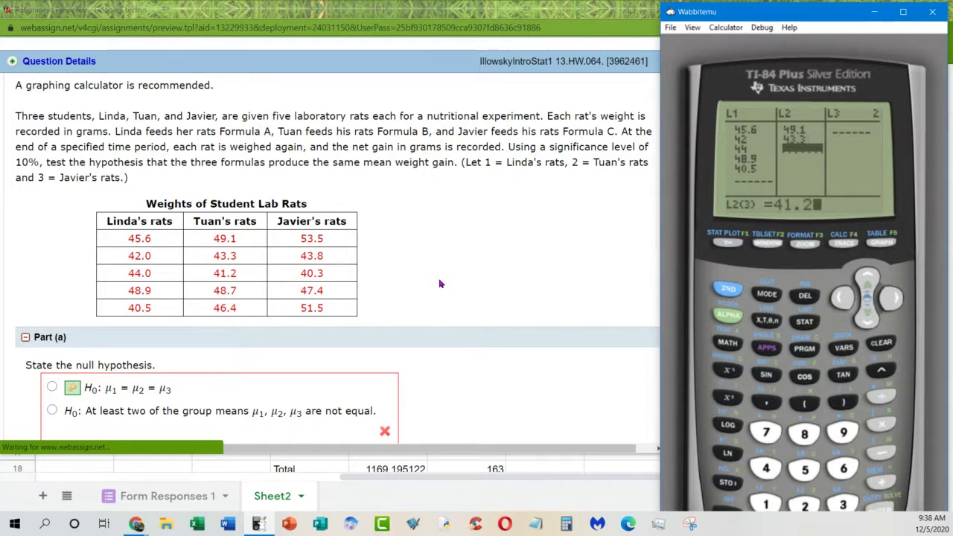
key(Return)
text(48.7)
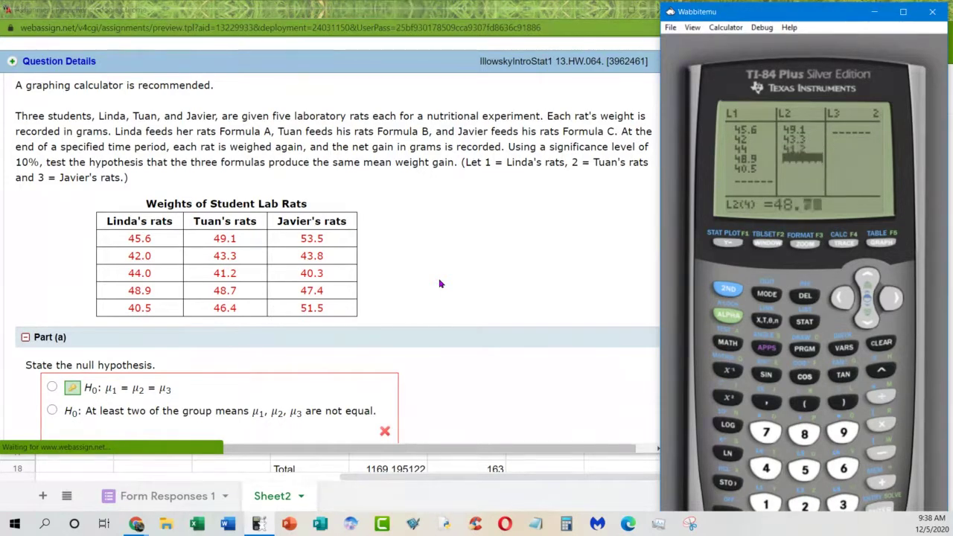
key(Return)
text(46.4)
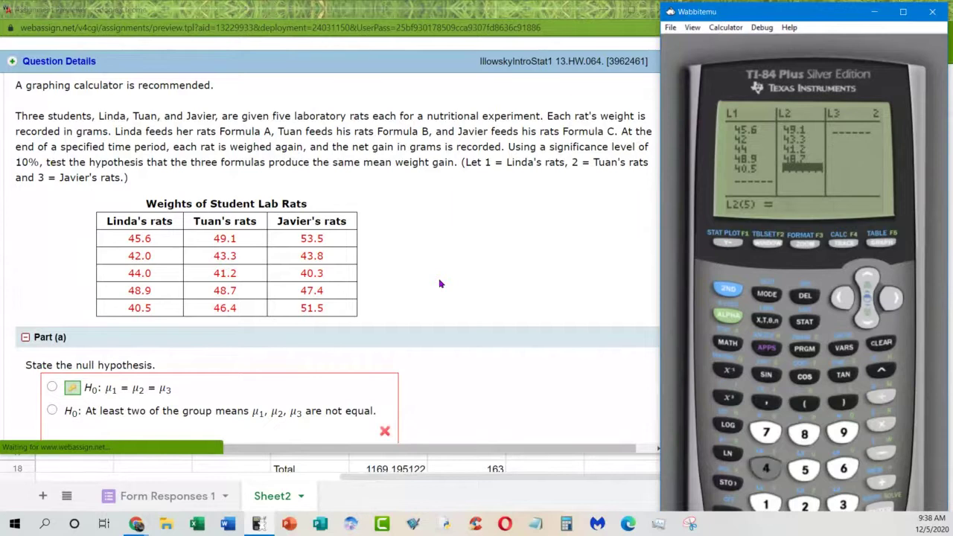
key(Return)
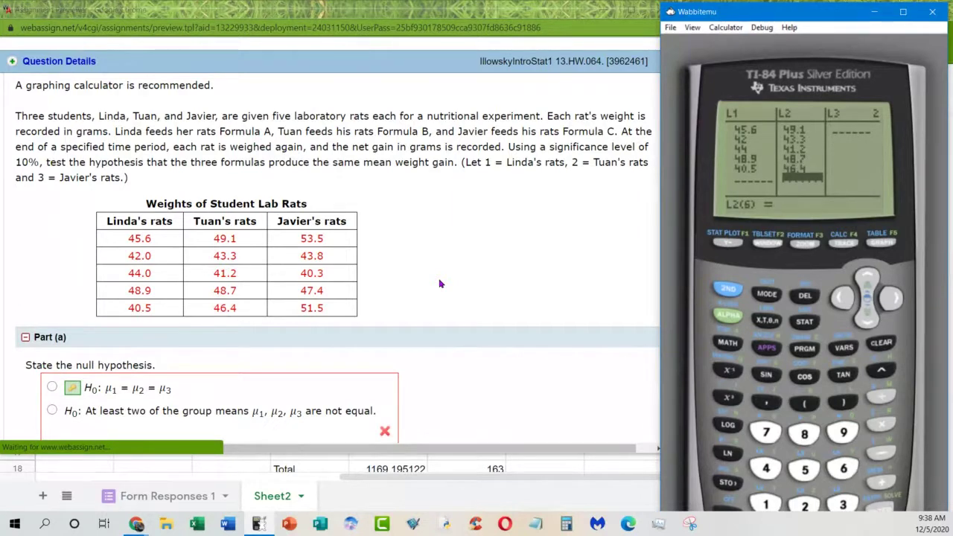
Enter the third group's rat weights 53.5, 43.8, 40.3, 47.4 and 51.5 into list L3 on the calculator
key(Right)
text(53.5)
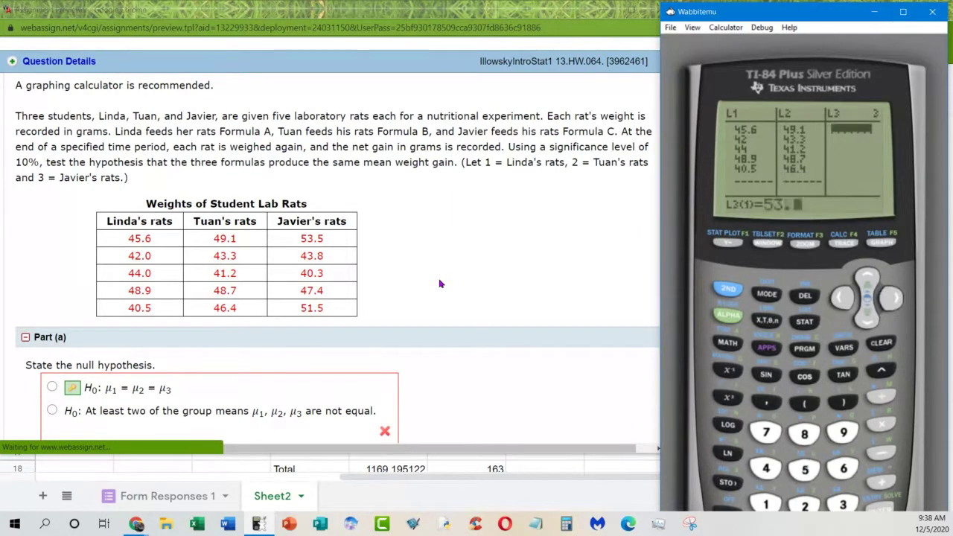
key(Return)
text(43.)
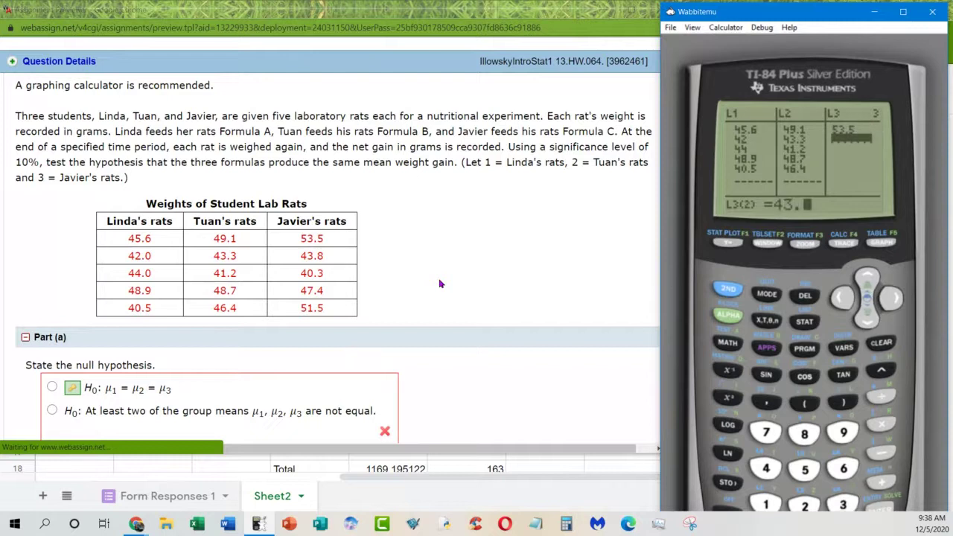
text(8)
key(Return)
text(40)
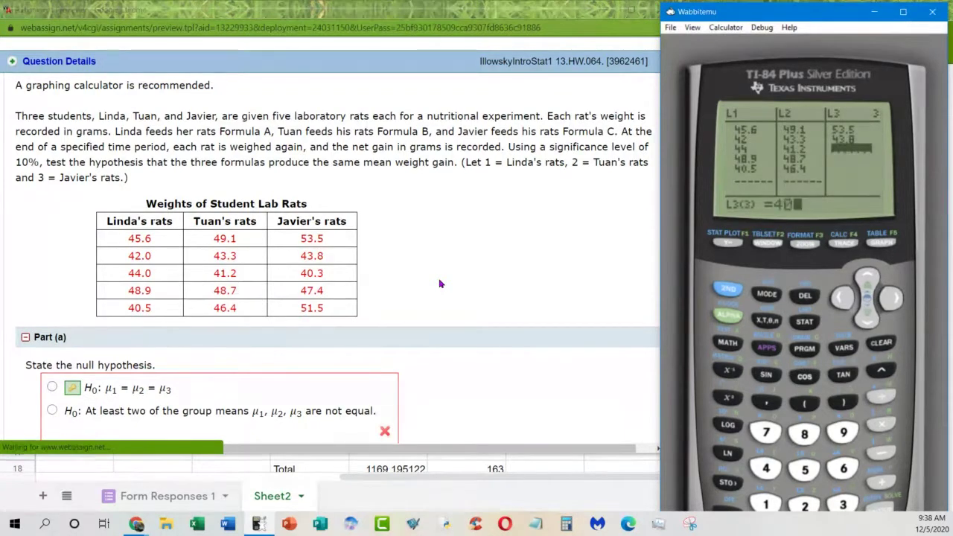
text(.3)
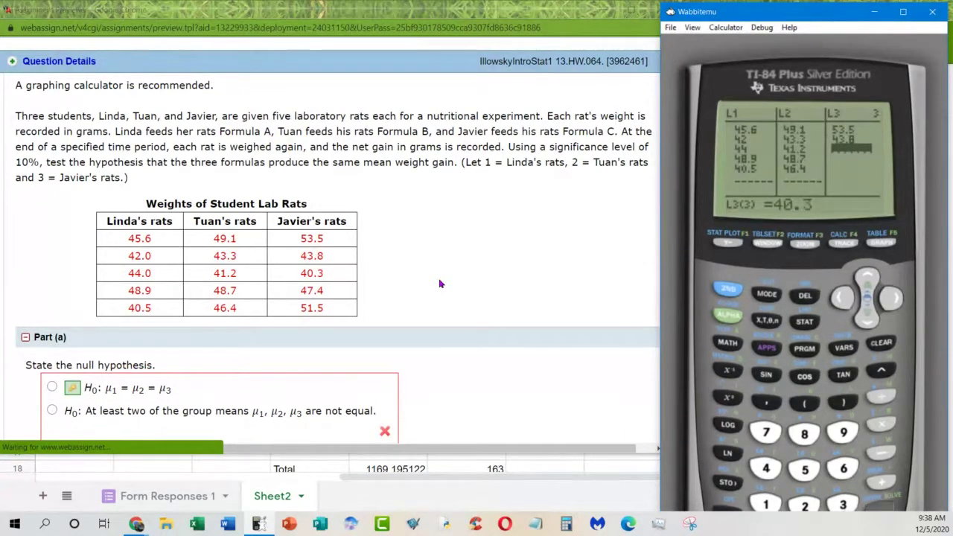
key(Return)
text(47.4)
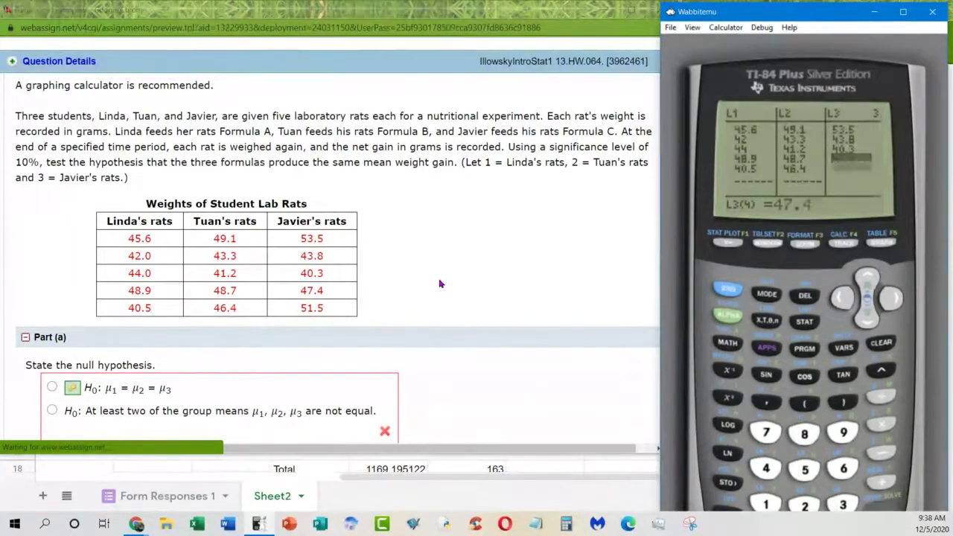
key(Return)
text(51.5)
key(Return)
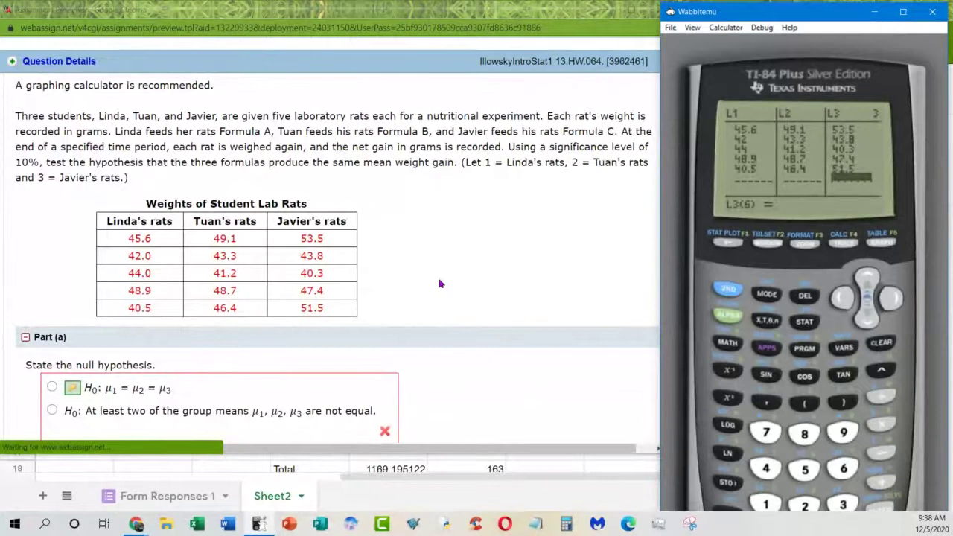
Review the null and alternative hypotheses in parts (a) and (b), collapsing both parts and expanding part (c) on df(num)
scroll(439, 284, down, 1)
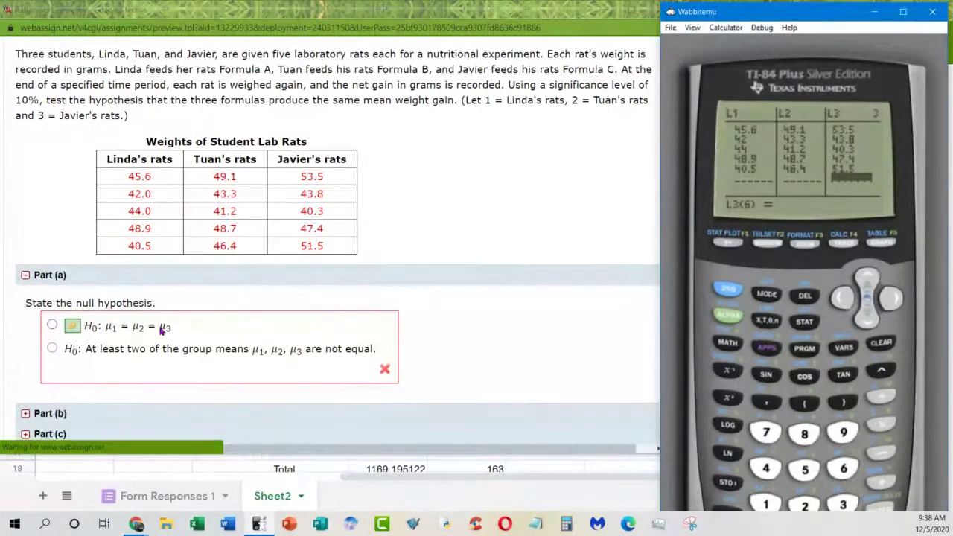
scroll(447, 246, up, 1)
scroll(457, 238, down, 1)
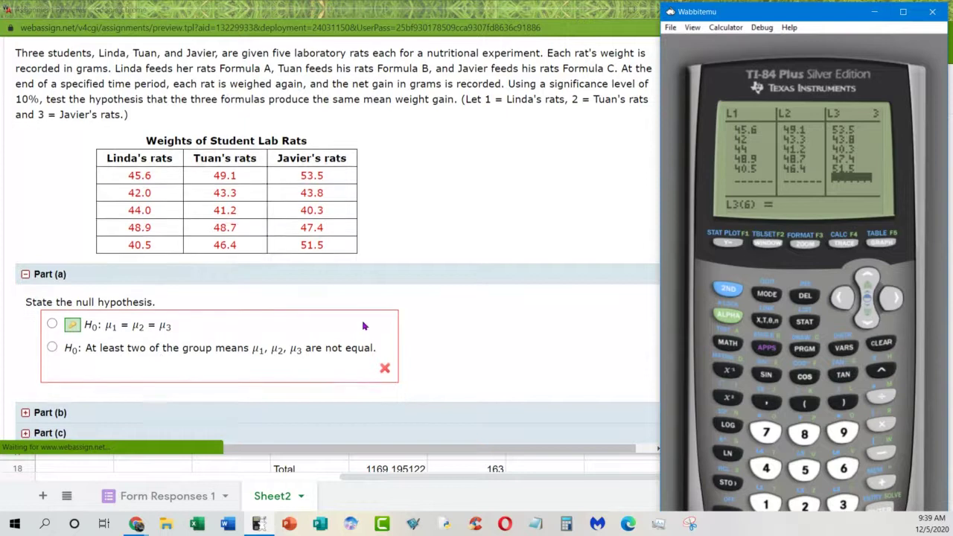
click(60, 357)
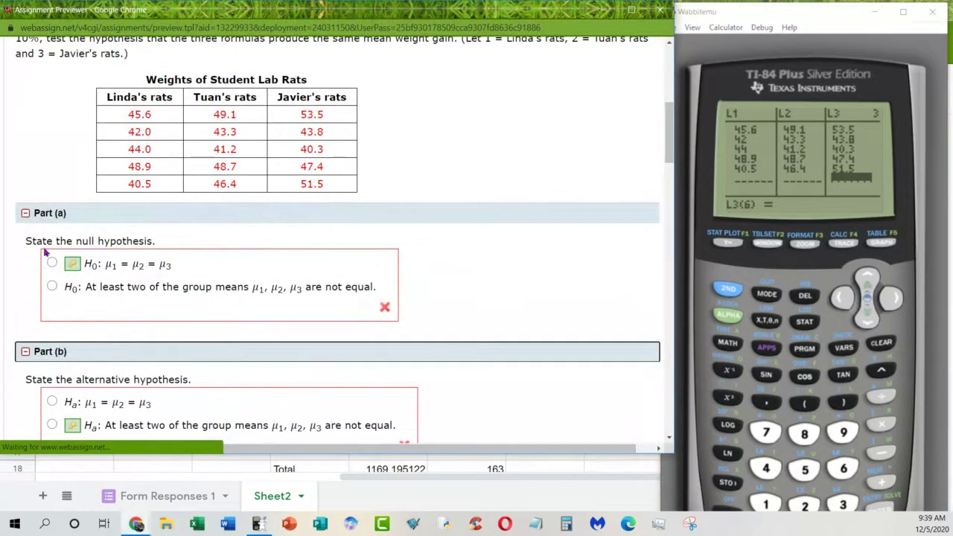
click(41, 214)
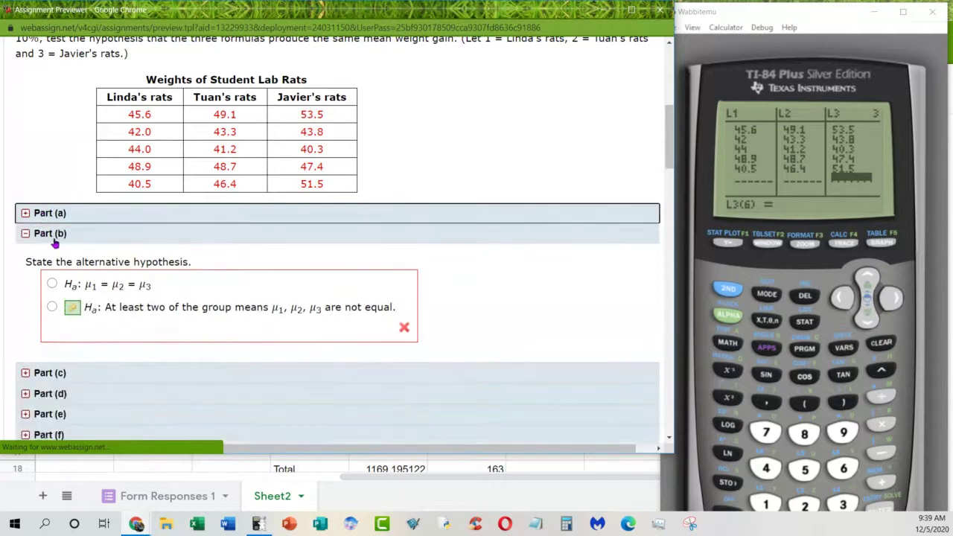
click(54, 242)
click(67, 256)
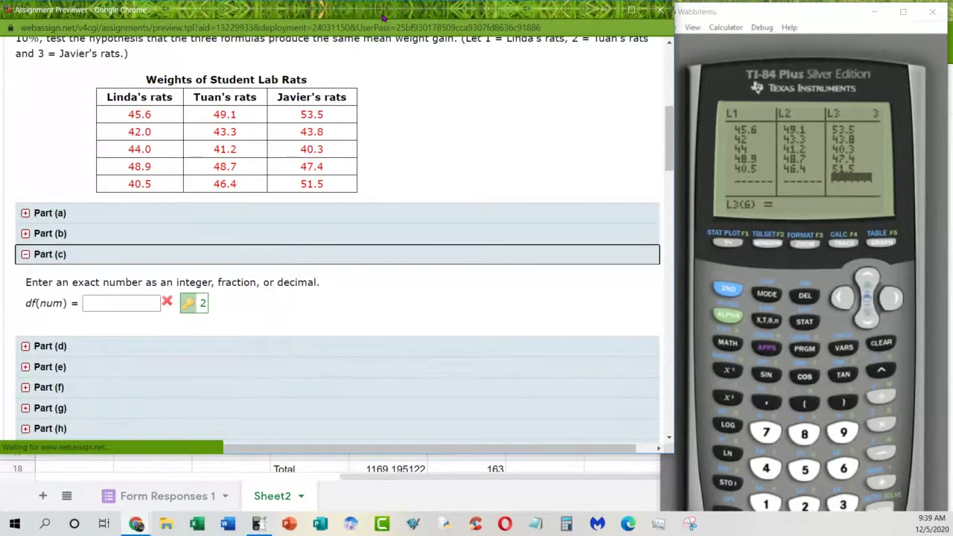
Move the assignment window aside to view the spreadsheet's single-factor ANOVA table, and put the window back over it
drag(383, 17, 346, 308)
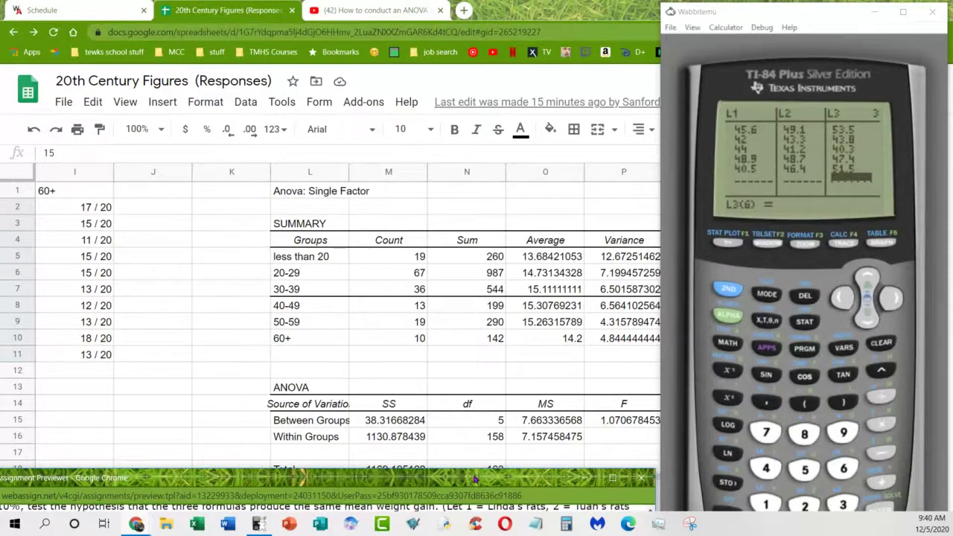
drag(474, 479, 494, 12)
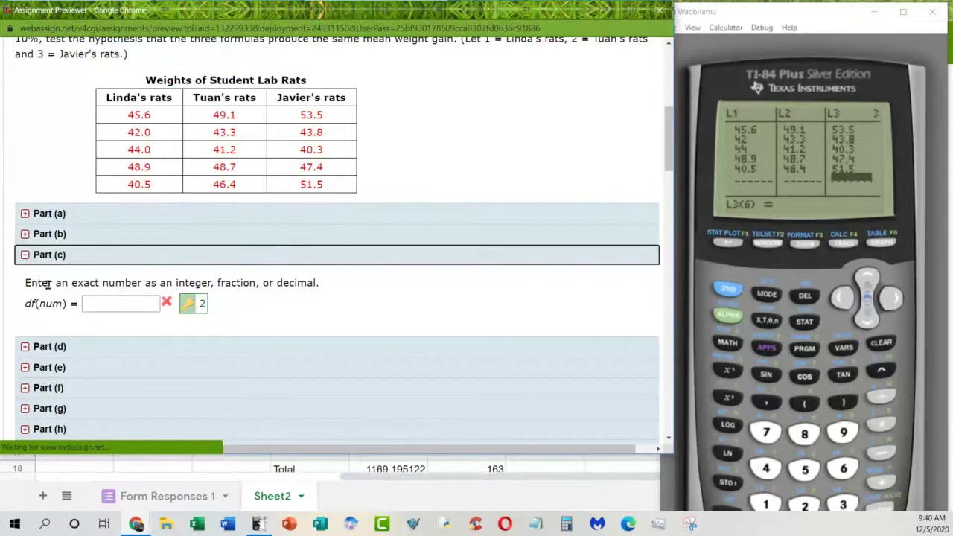
Expand parts (d) and (e) and examine the denominator degrees of freedom and the distribution choices for the test
click(36, 349)
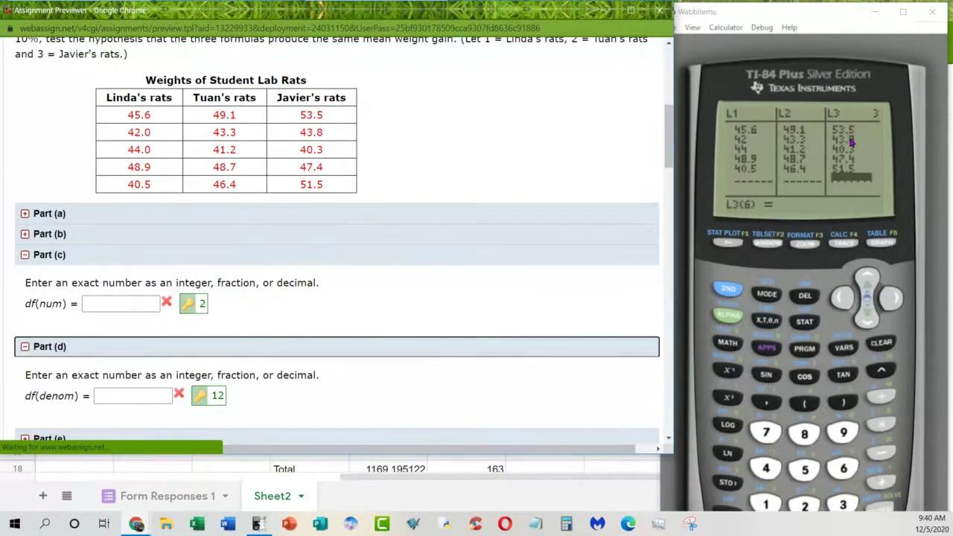
click(139, 305)
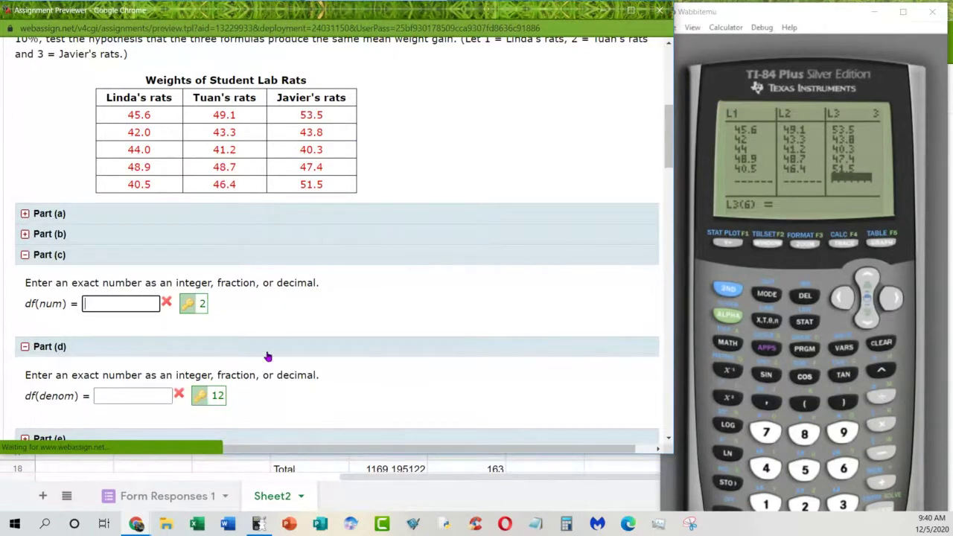
scroll(267, 356, down, 1)
click(58, 379)
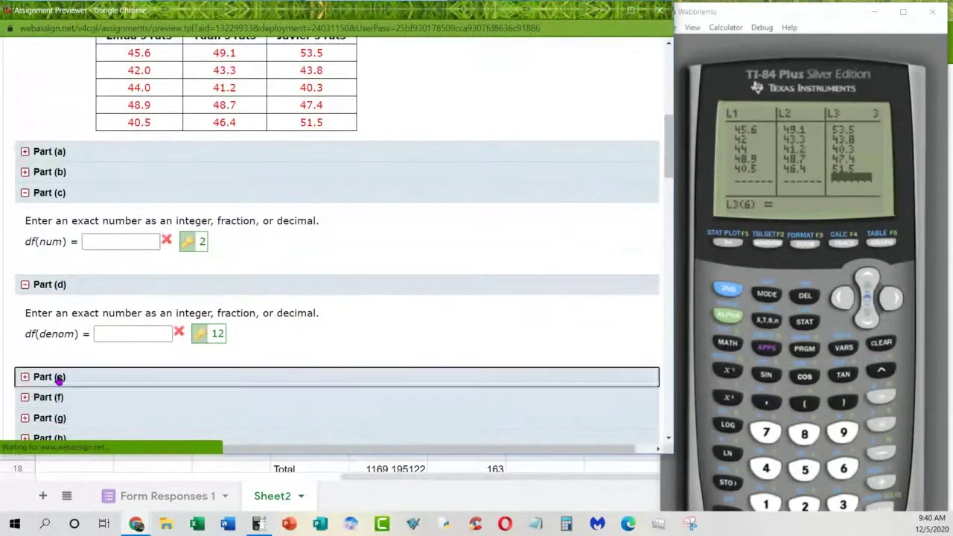
scroll(236, 279, down, 1)
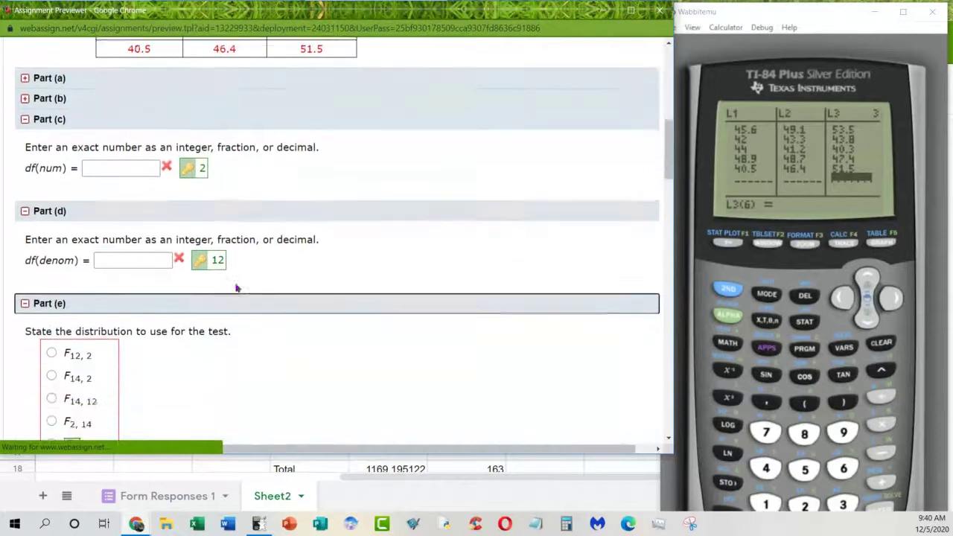
scroll(236, 288, down, 1)
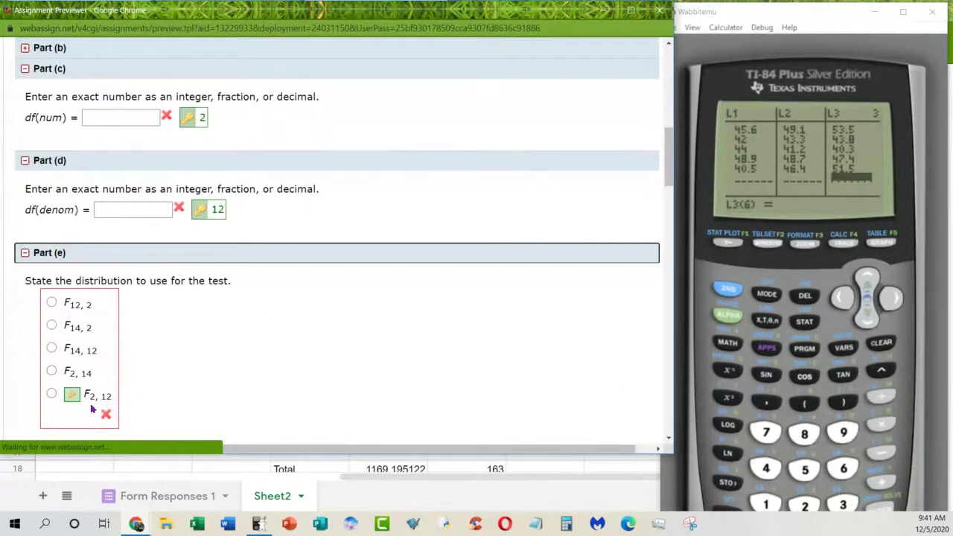
Collapse parts (e), (d) and (c) and expand part (f), which asks for the test statistic
click(36, 256)
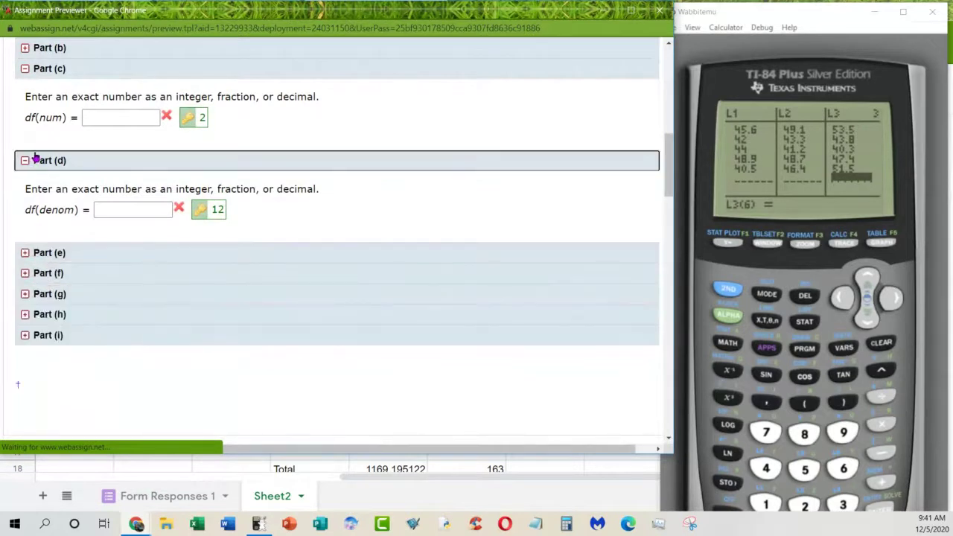
click(35, 159)
click(45, 70)
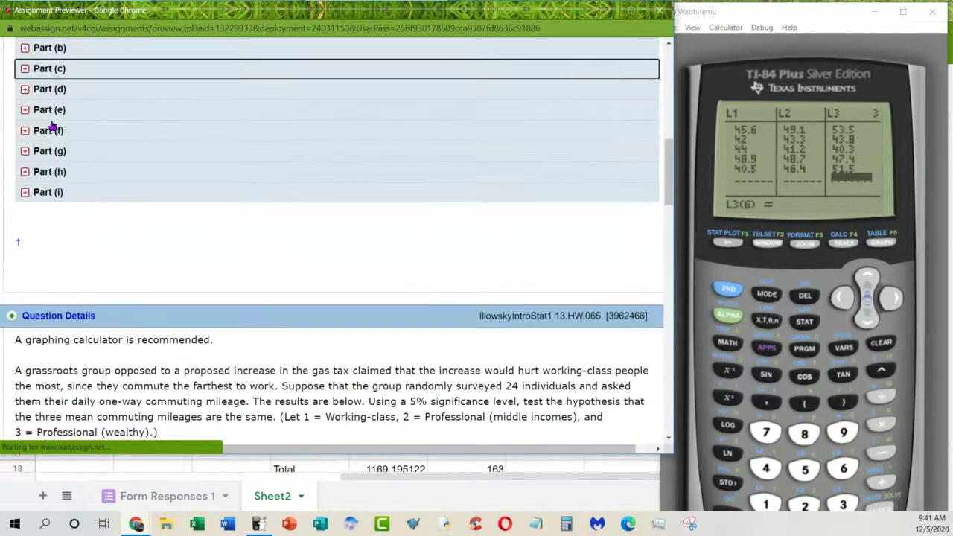
click(52, 130)
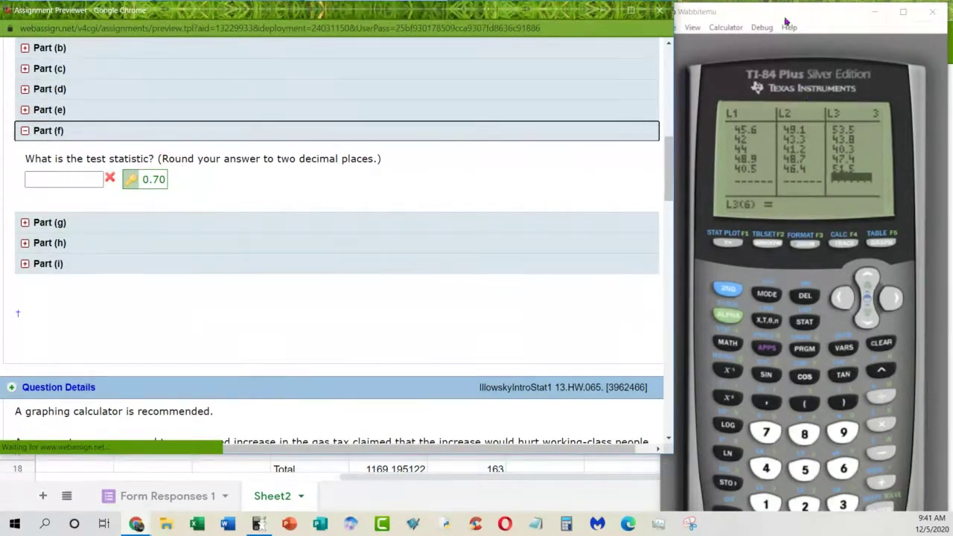
Insert the ANOVA( command from the calculator's statistical tests onto the home screen
click(809, 324)
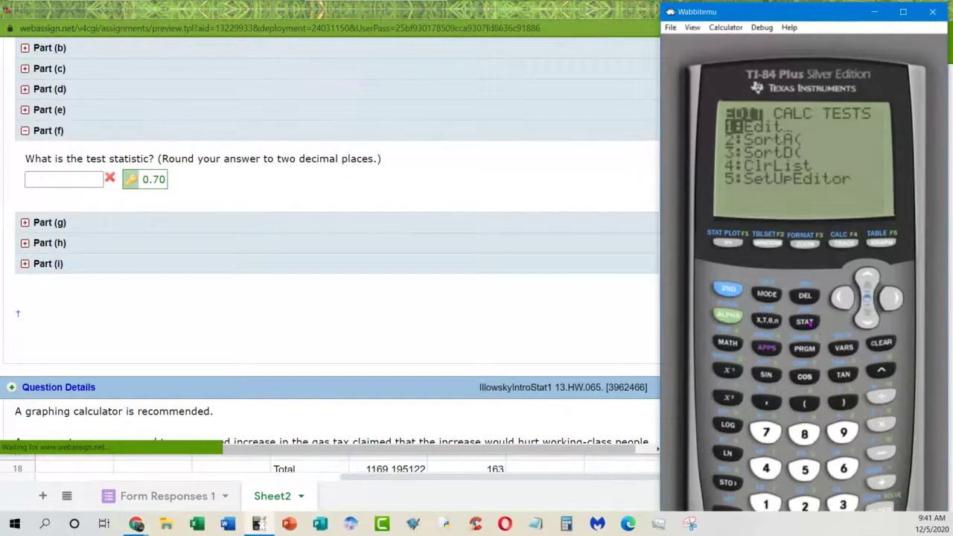
click(891, 299)
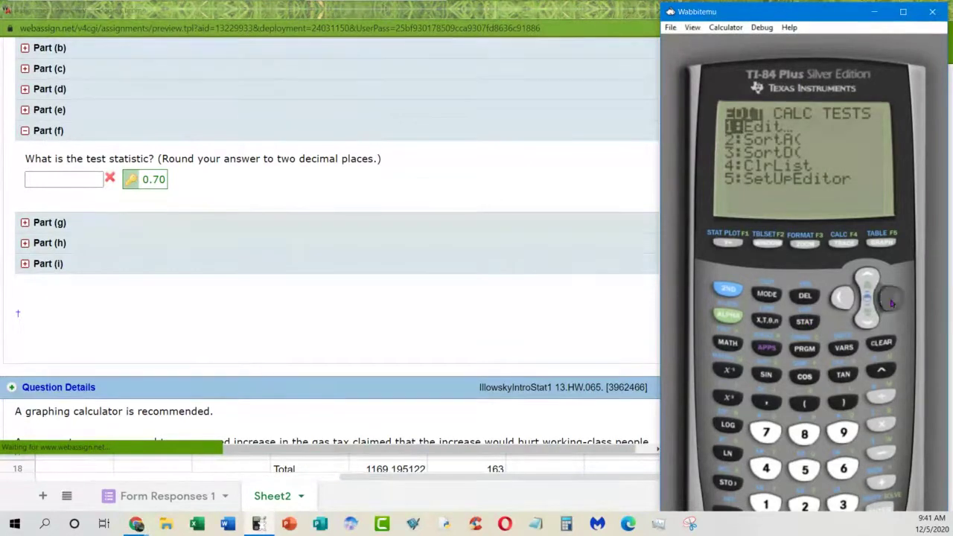
click(892, 300)
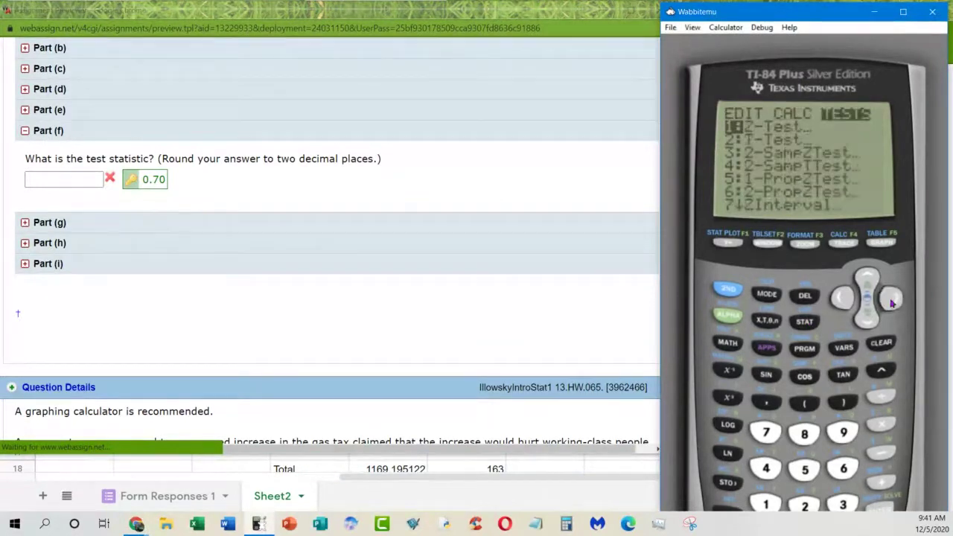
click(866, 272)
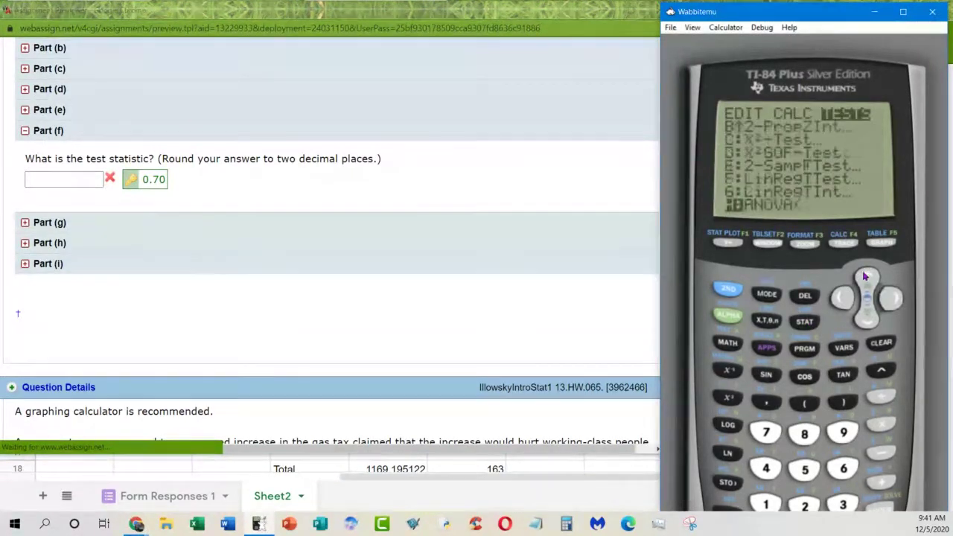
click(884, 508)
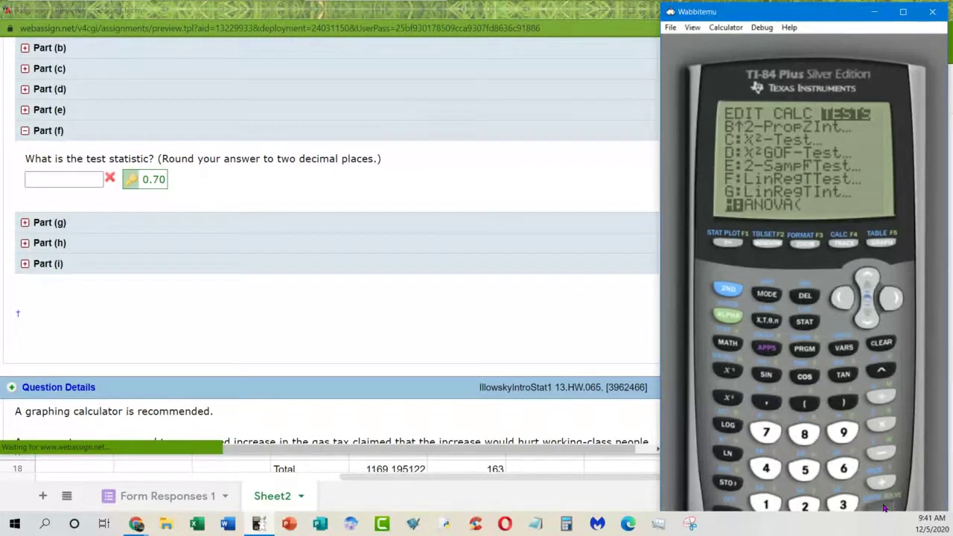
Complete the command as ANOVA(L1,L2,L3 and run the one-way ANOVA on the three rat weight lists
click(735, 288)
click(765, 505)
click(767, 401)
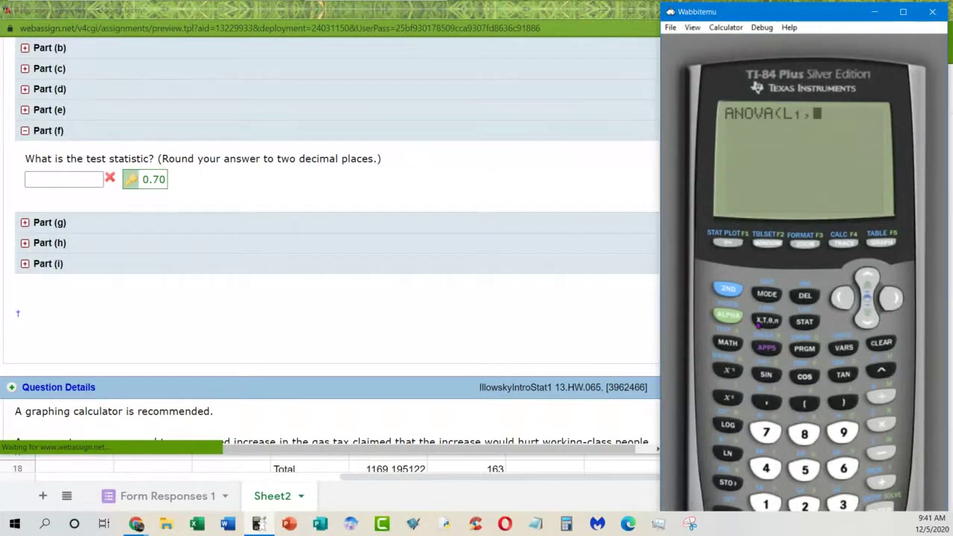
click(733, 289)
click(799, 504)
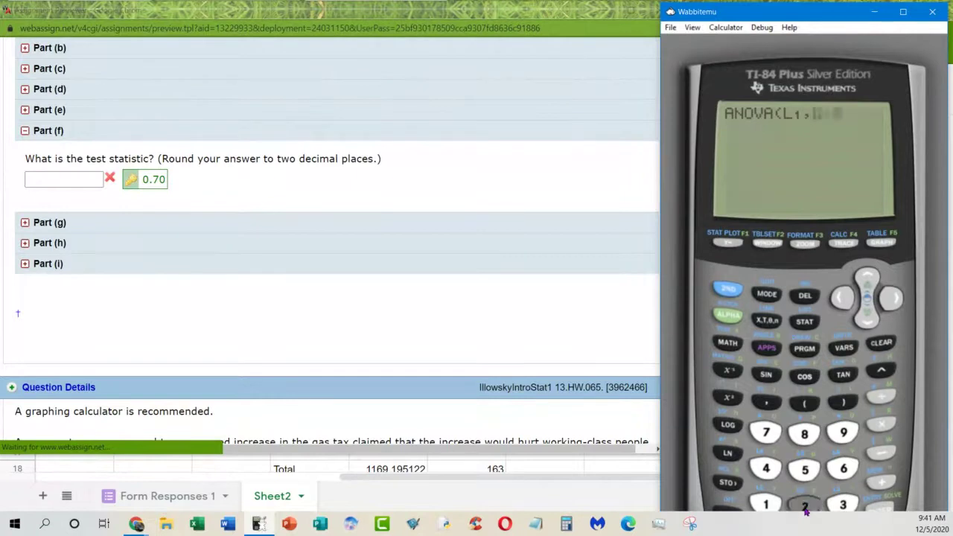
click(774, 407)
click(731, 290)
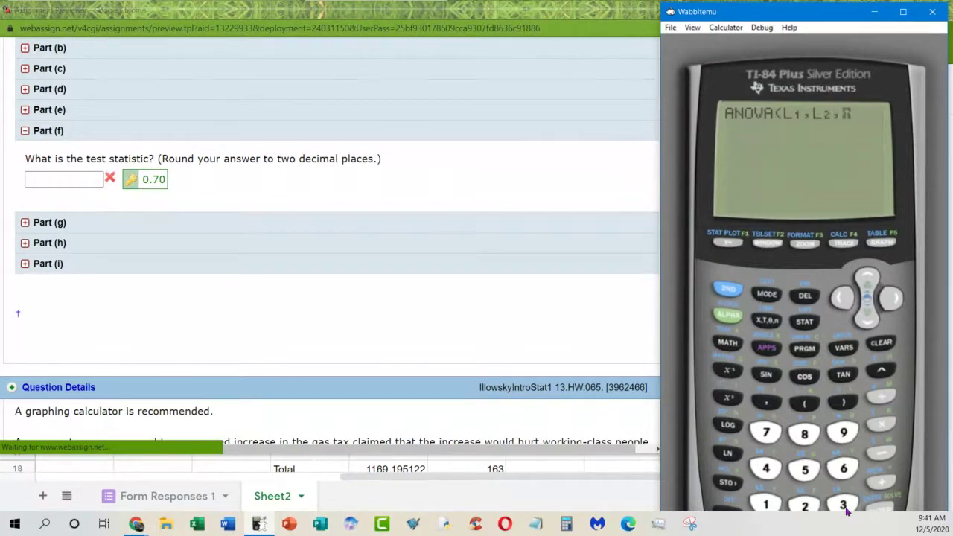
click(844, 506)
click(880, 508)
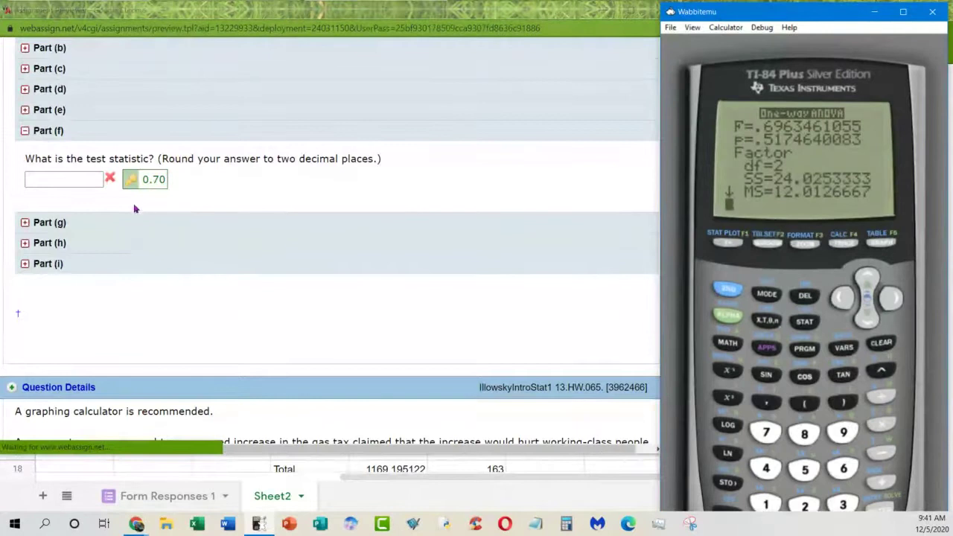
Expand part (g) and examine the p-value question and the choices explaining what the p-value means
click(77, 227)
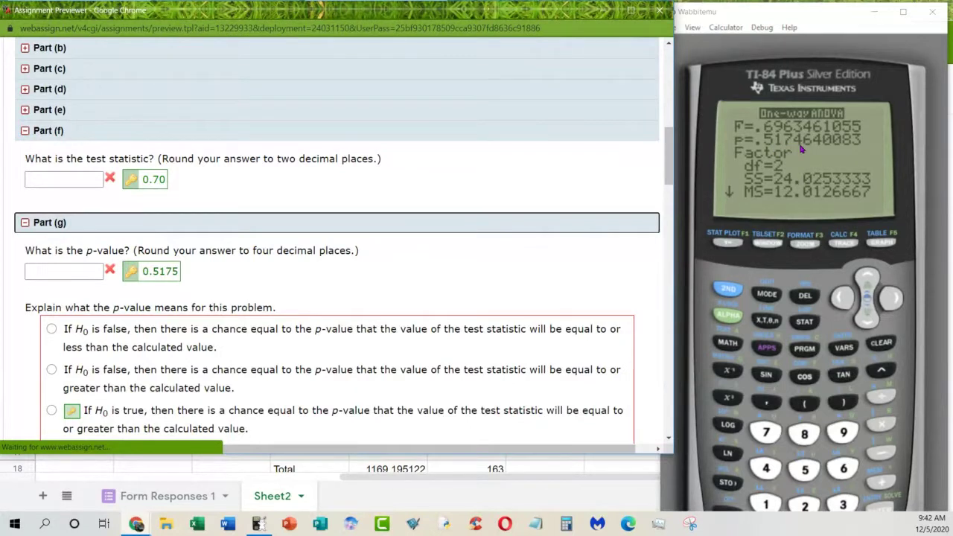
scroll(469, 260, down, 2)
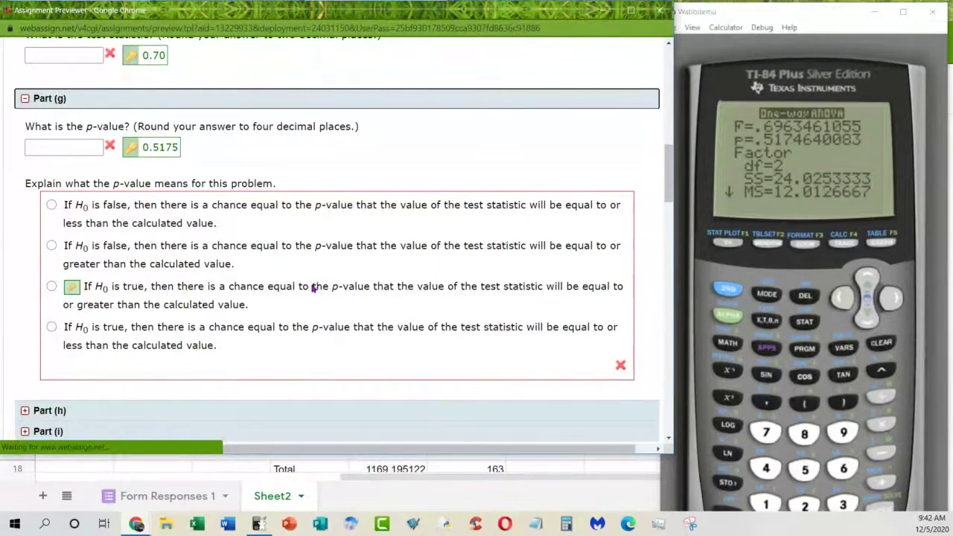
scroll(318, 298, down, 1)
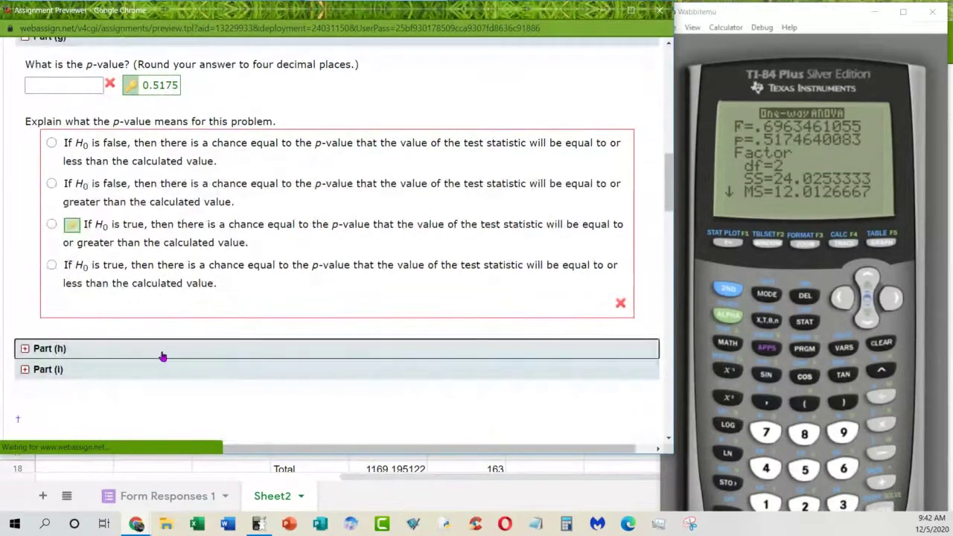
Expand part (h) and compare the F-distribution sketches with their shaded p-value regions
click(164, 355)
scroll(248, 337, down, 2)
scroll(249, 338, down, 1)
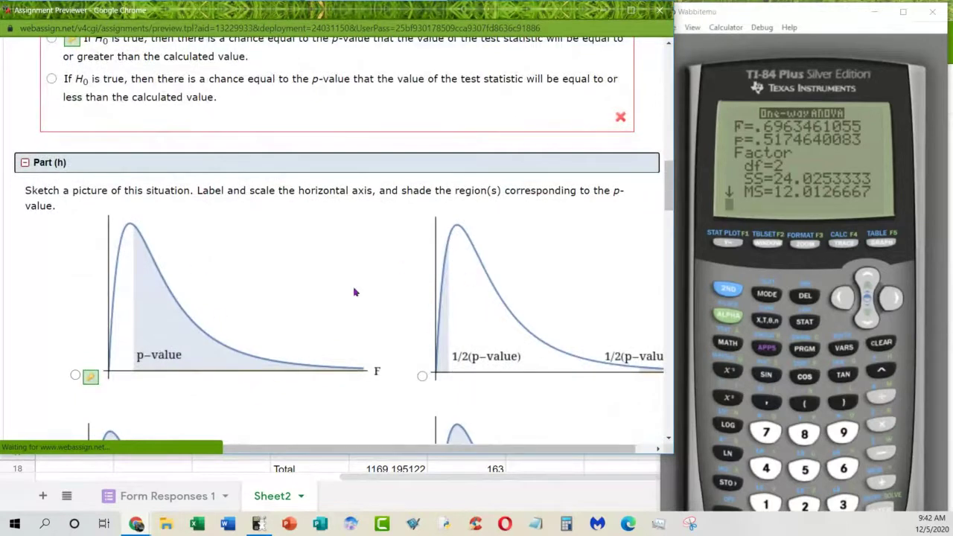
scroll(355, 292, down, 2)
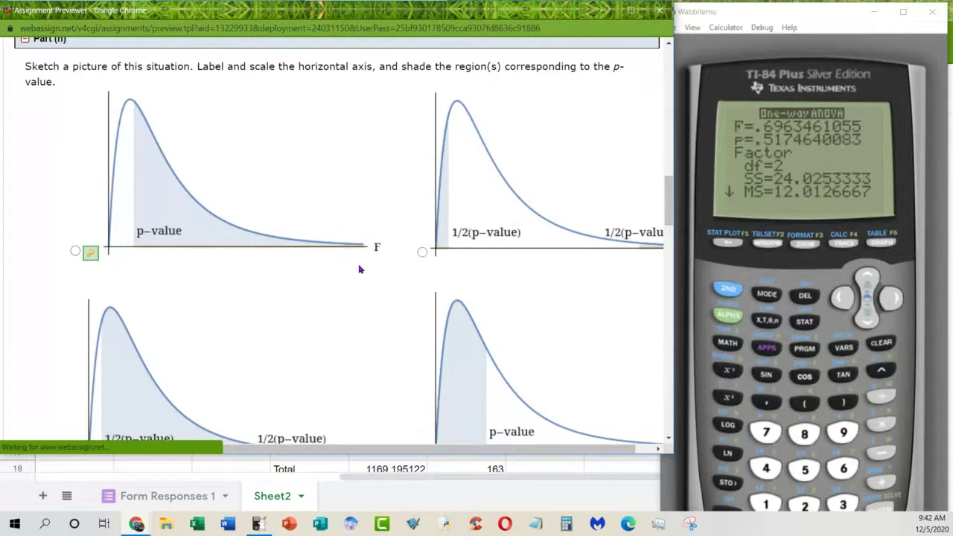
scroll(358, 269, down, 4)
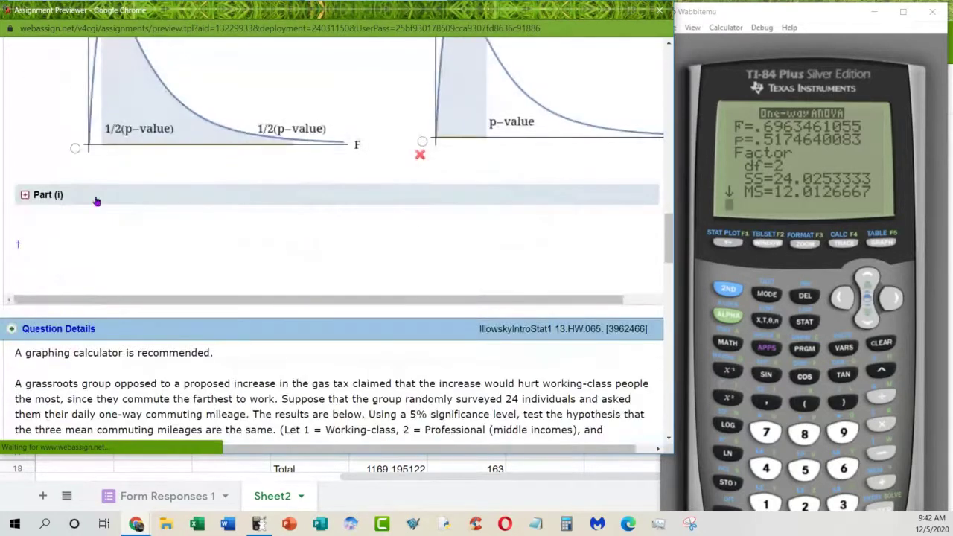
Expand part (i), check the significance level in the rat problem statement, and review the decision, reason and conclusion choices
click(96, 195)
scroll(301, 252, down, 1)
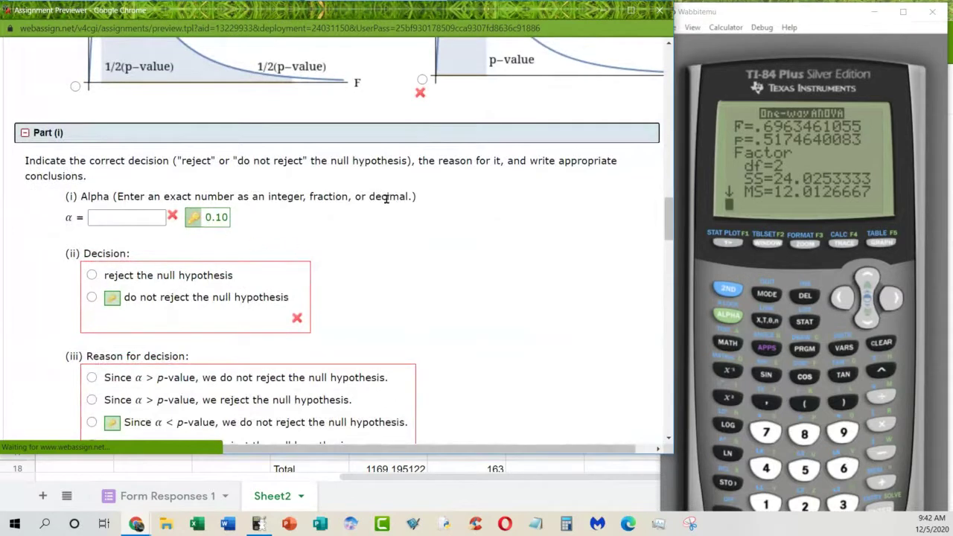
scroll(414, 232, up, 5)
scroll(419, 232, up, 10)
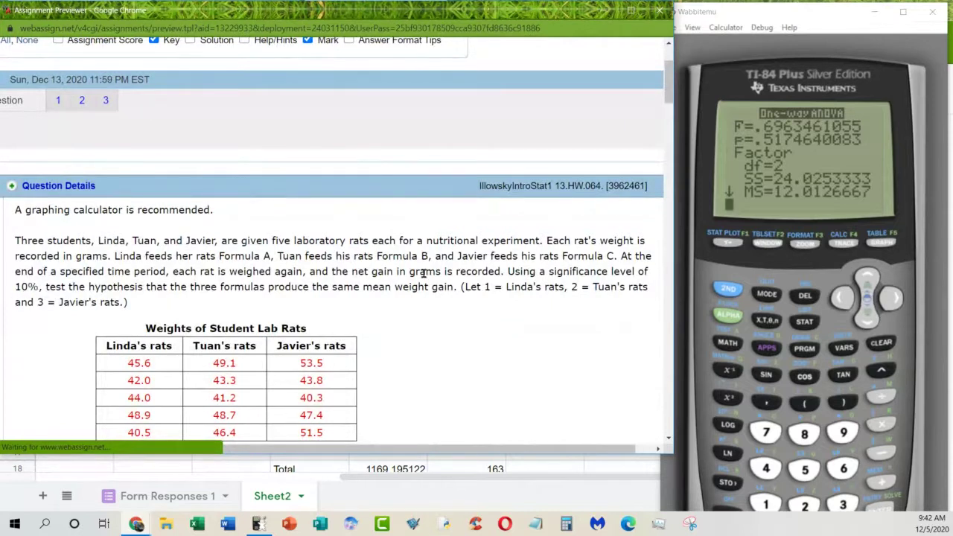
scroll(423, 273, down, 15)
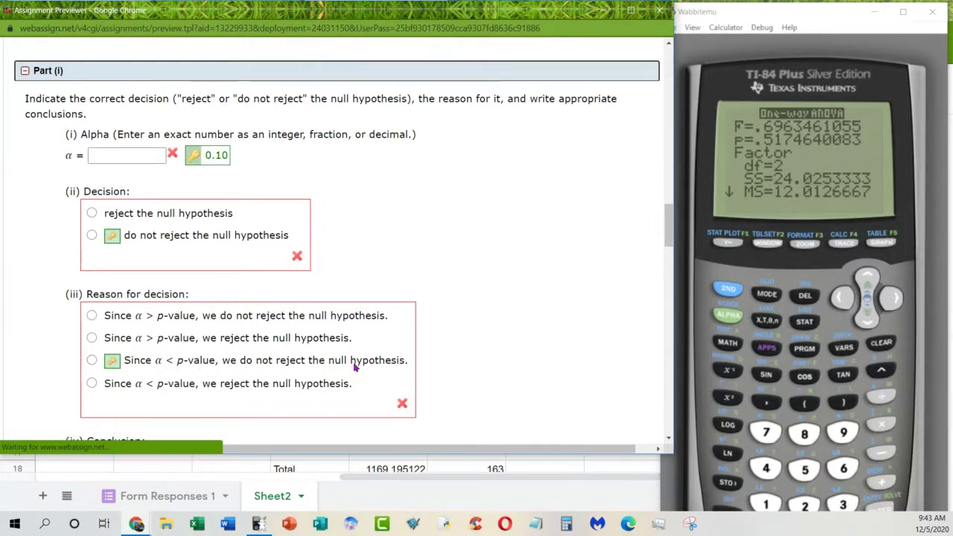
scroll(217, 254, down, 3)
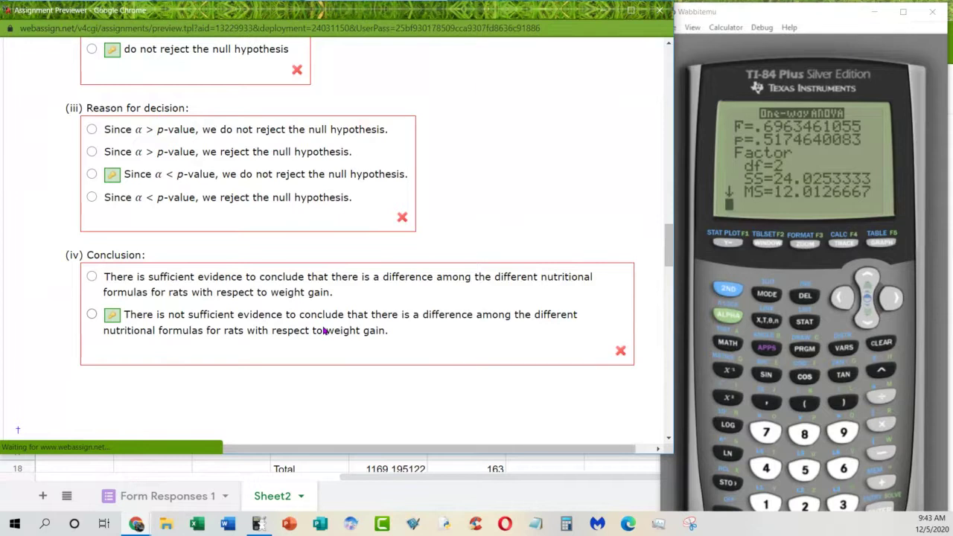
Look over the remaining questions on commuting mileage and magazine page counts, comparing their data tables and null hypothesis choices
scroll(375, 326, down, 4)
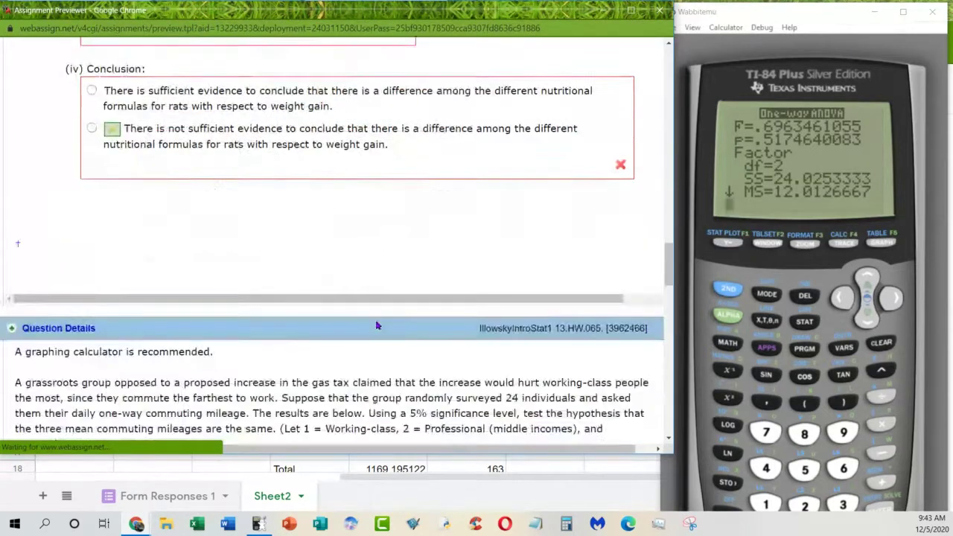
scroll(380, 329, down, 12)
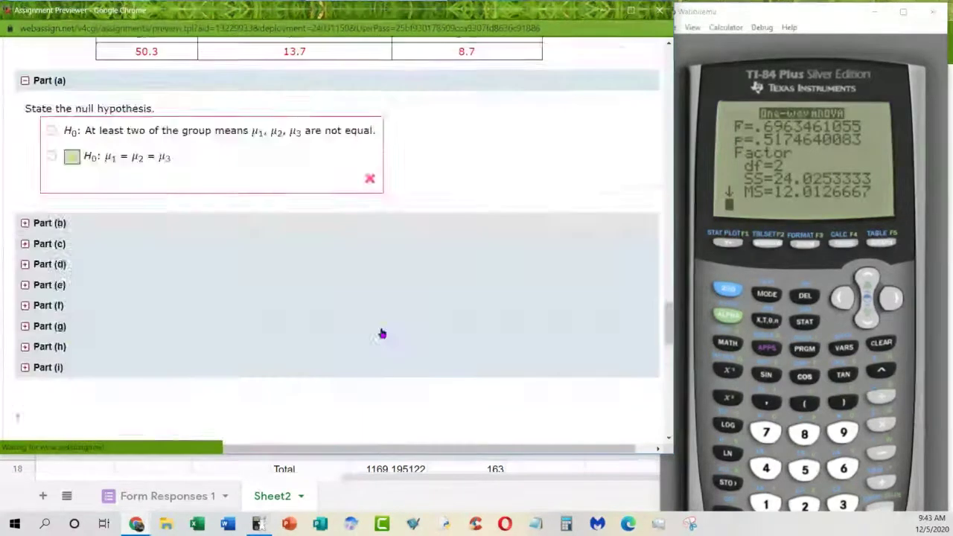
scroll(384, 334, down, 5)
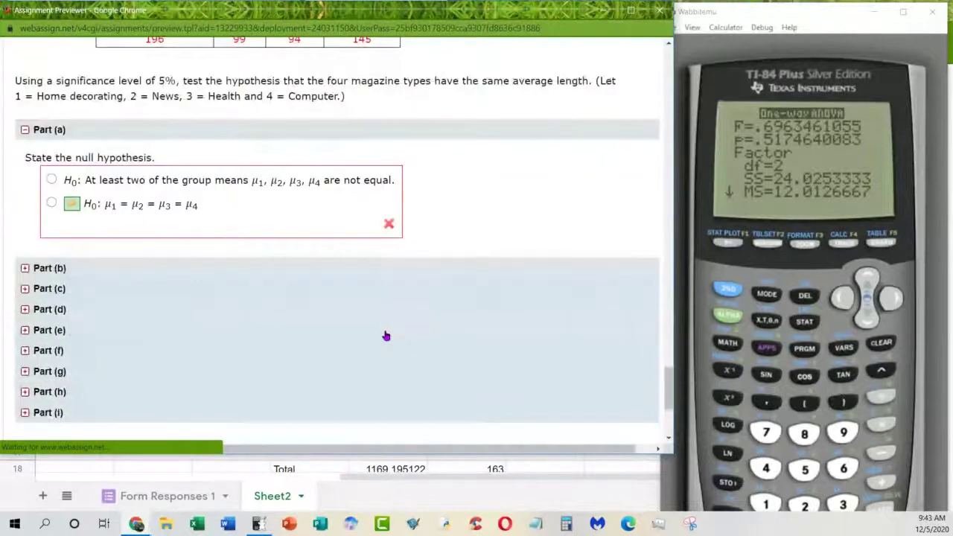
scroll(373, 327, up, 4)
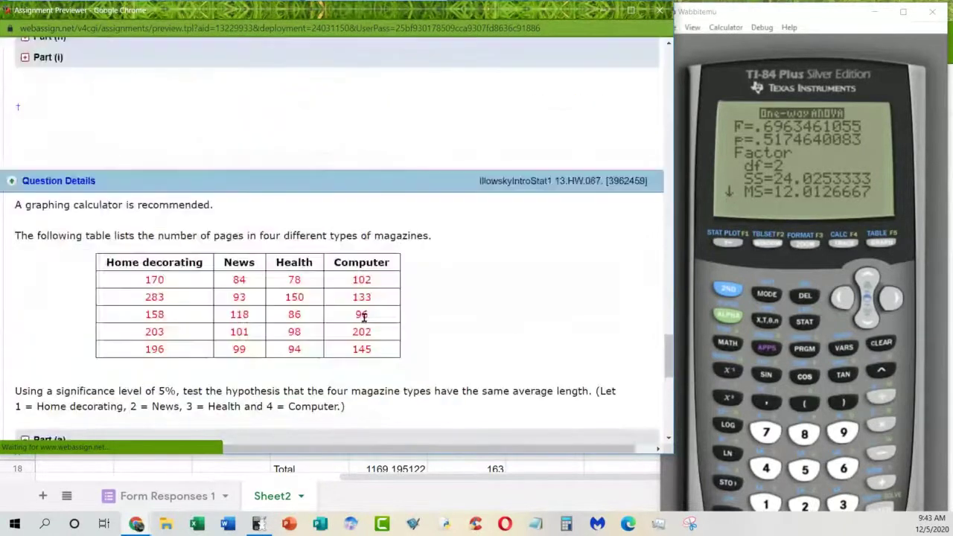
scroll(454, 312, up, 6)
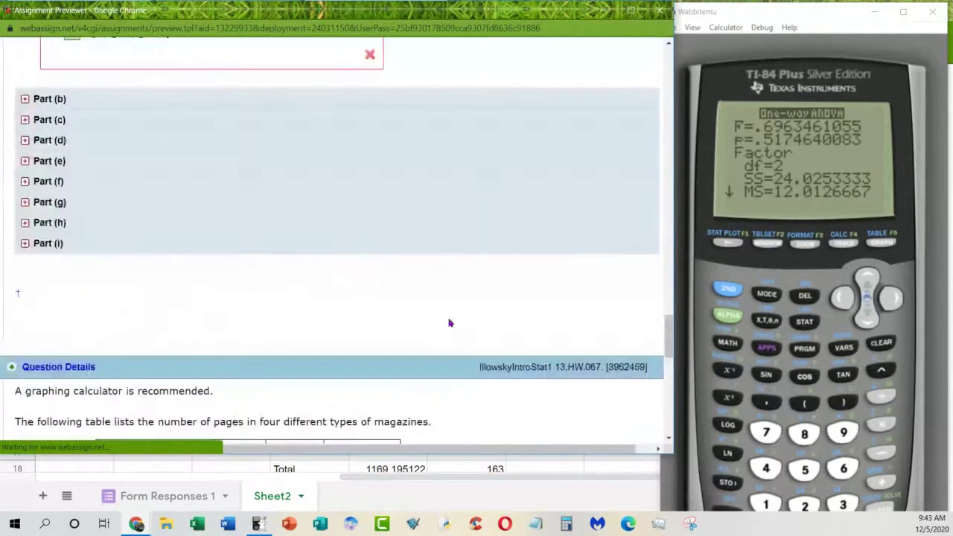
scroll(446, 311, up, 2)
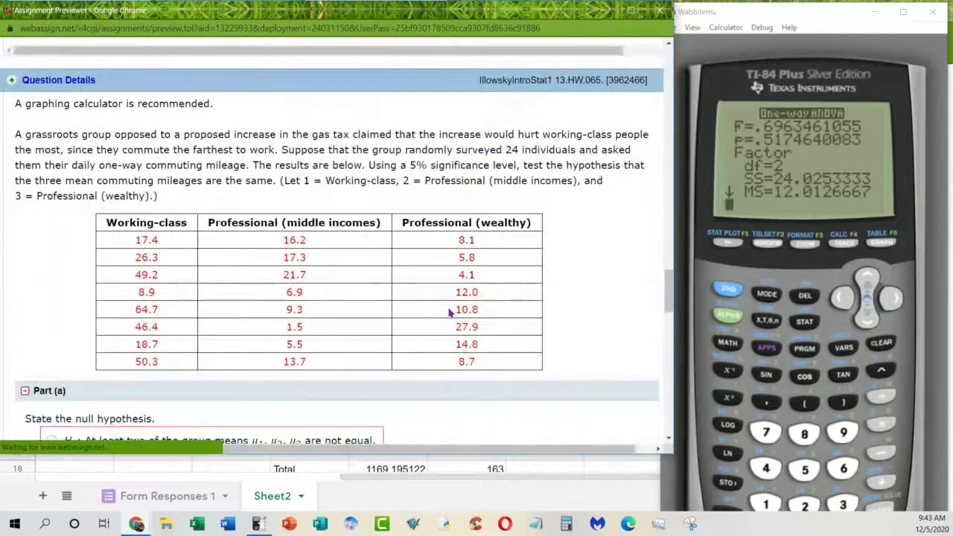
scroll(458, 306, down, 8)
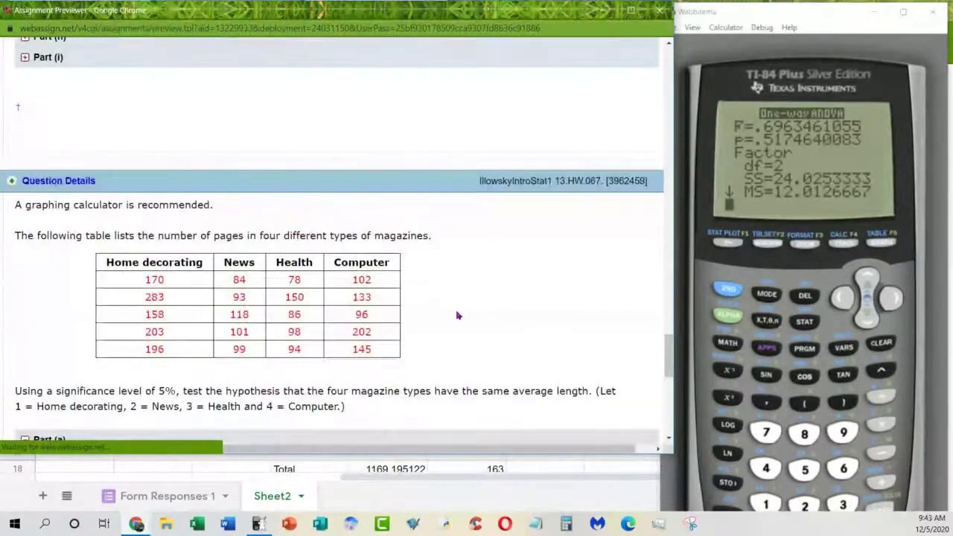
scroll(457, 315, up, 9)
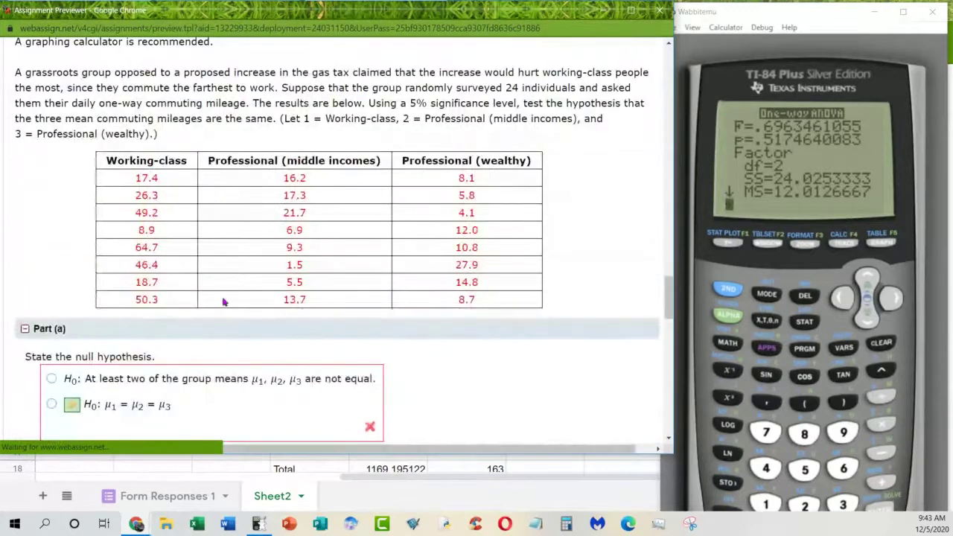
scroll(225, 302, down, 9)
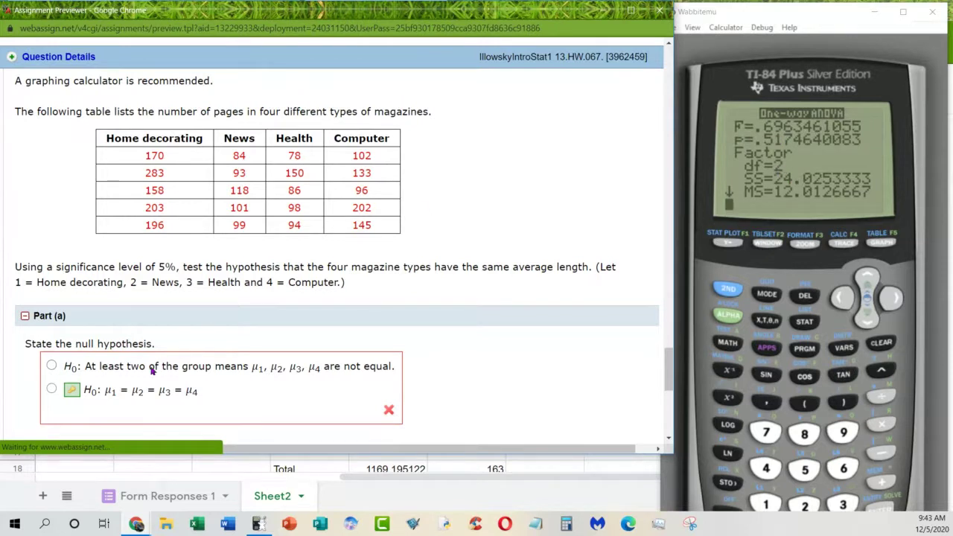
Read through the calculator's full one-way ANOVA output, examining the factor and error df, SS and MS values, and return to its beginning
click(730, 194)
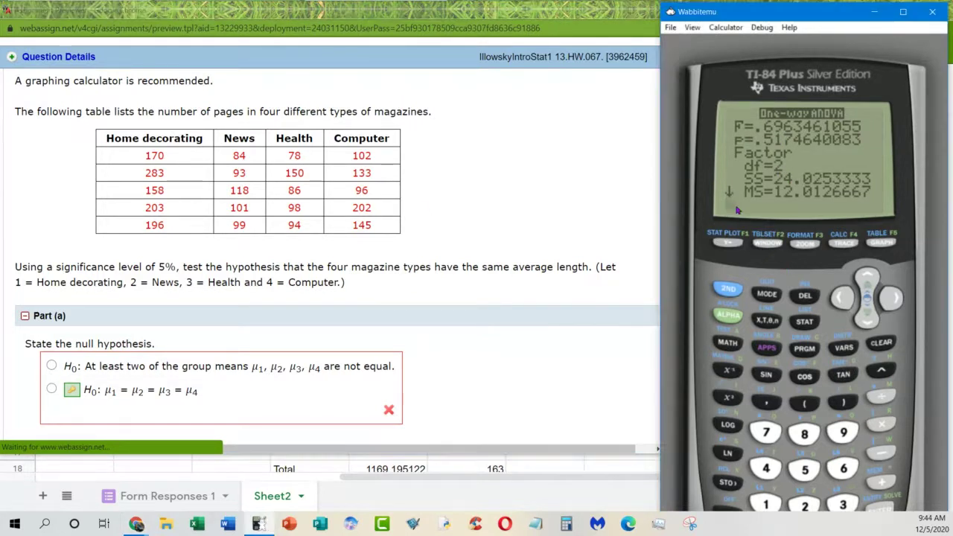
click(867, 320)
click(866, 320)
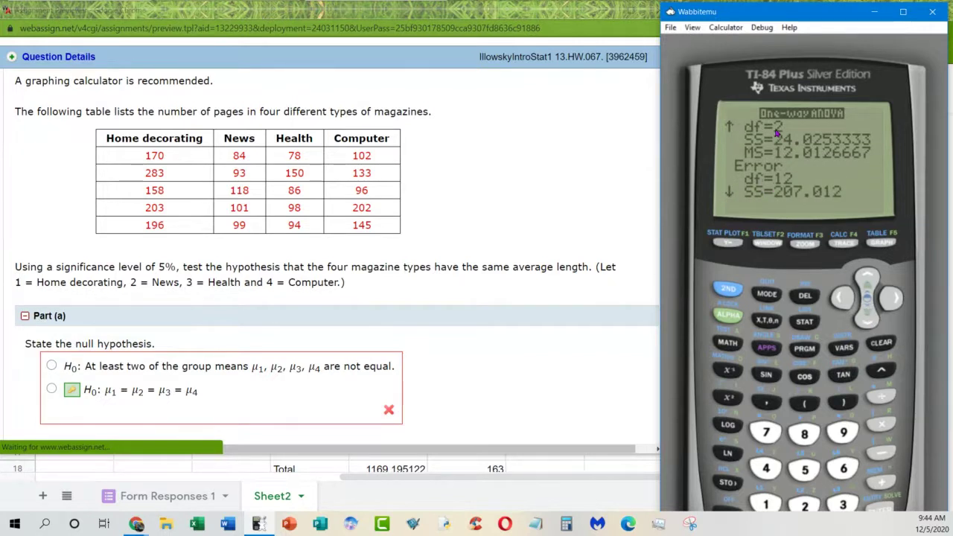
click(866, 285)
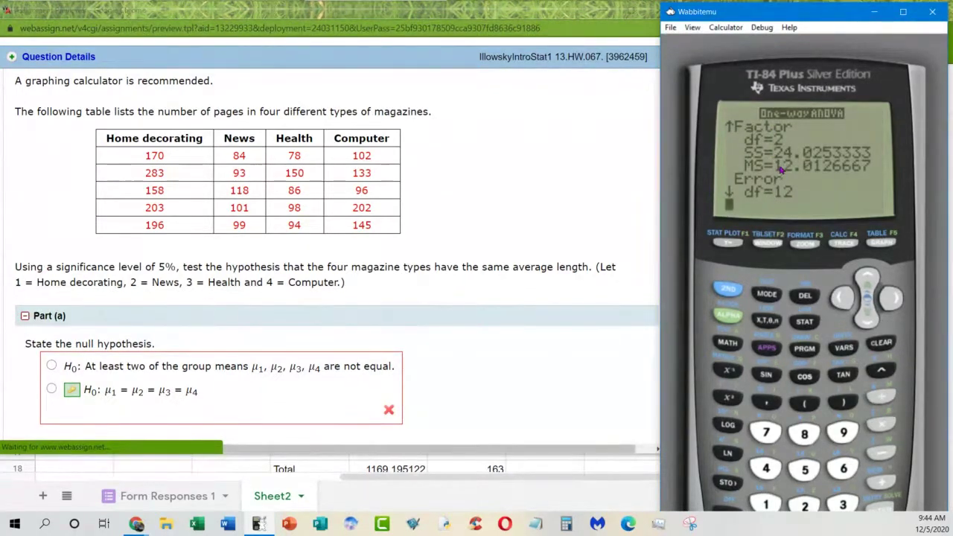
click(868, 320)
click(867, 320)
click(868, 320)
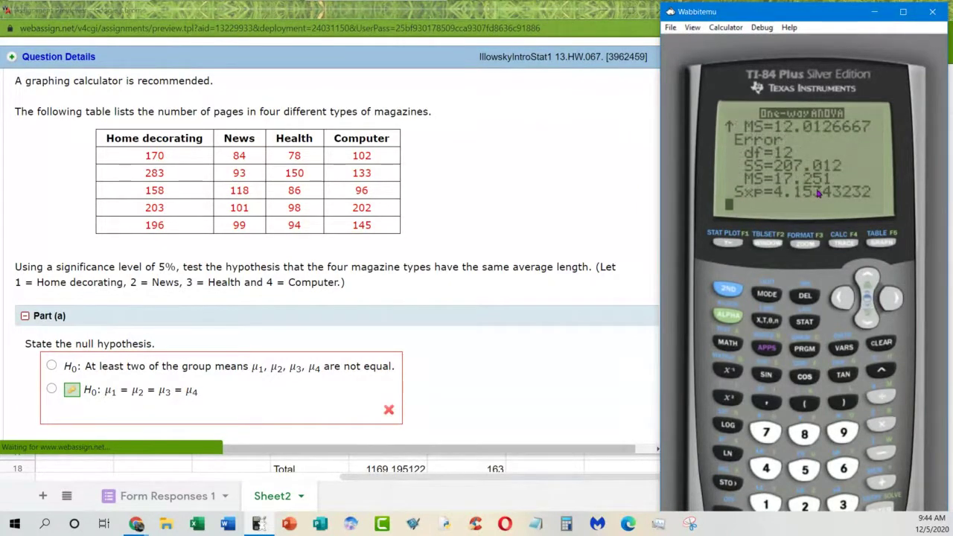
click(872, 279)
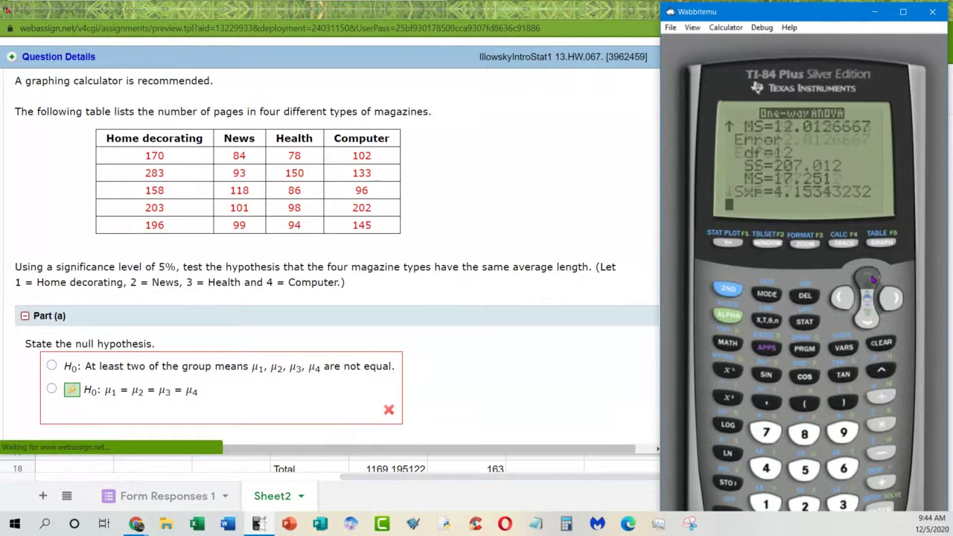
click(873, 279)
click(873, 279)
click(873, 279)
click(873, 279)
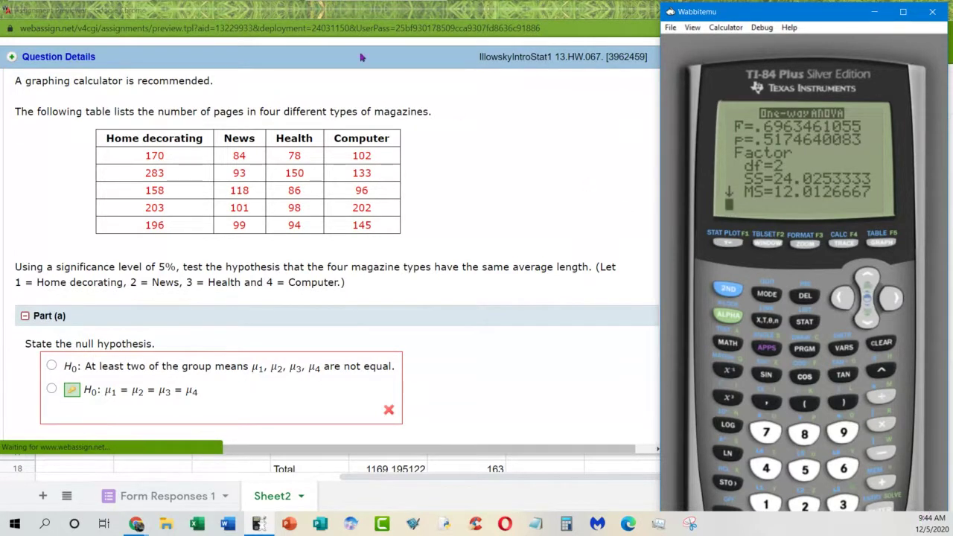
drag(357, 17, 364, 18)
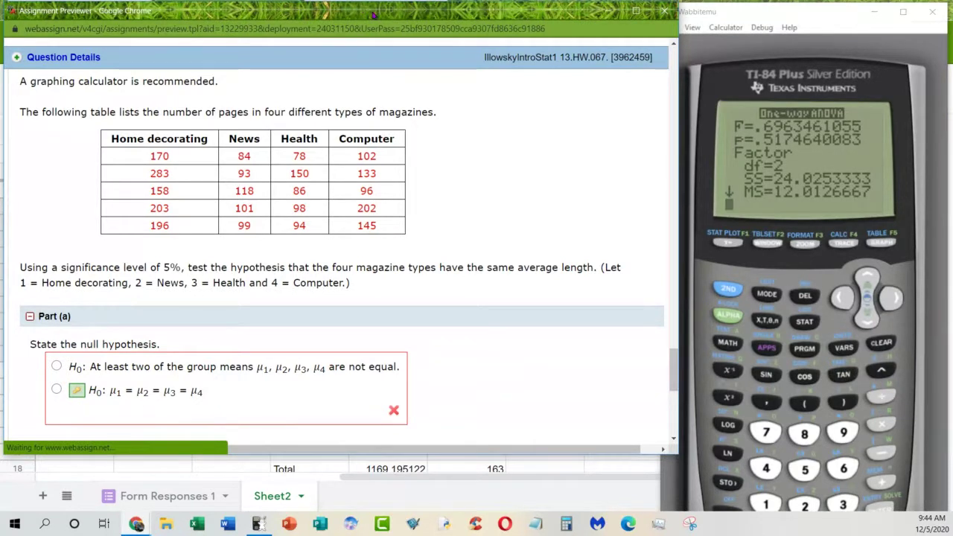
mouse_move(374, 16)
mouse_down()
mouse_move(376, 28)
mouse_move(374, 18)
mouse_up()
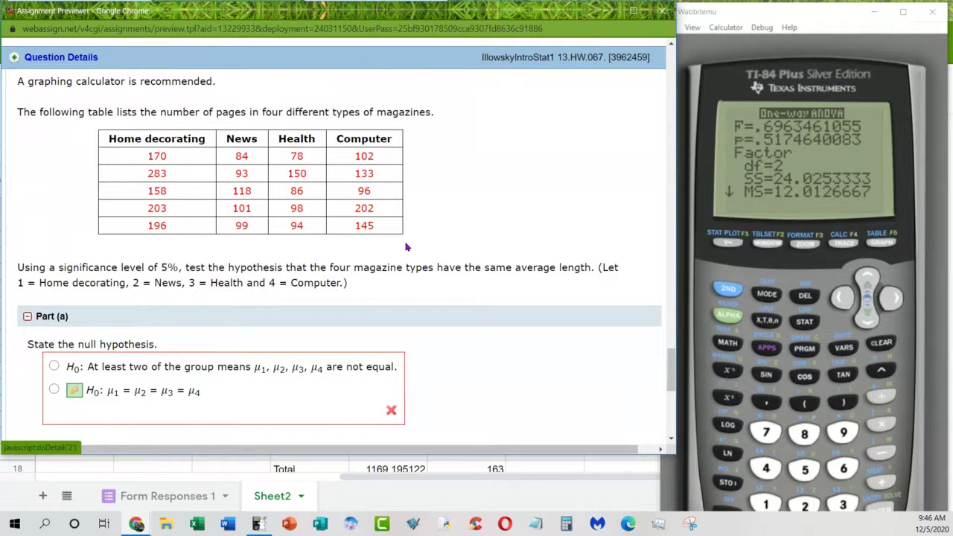
drag(782, 11, 803, 270)
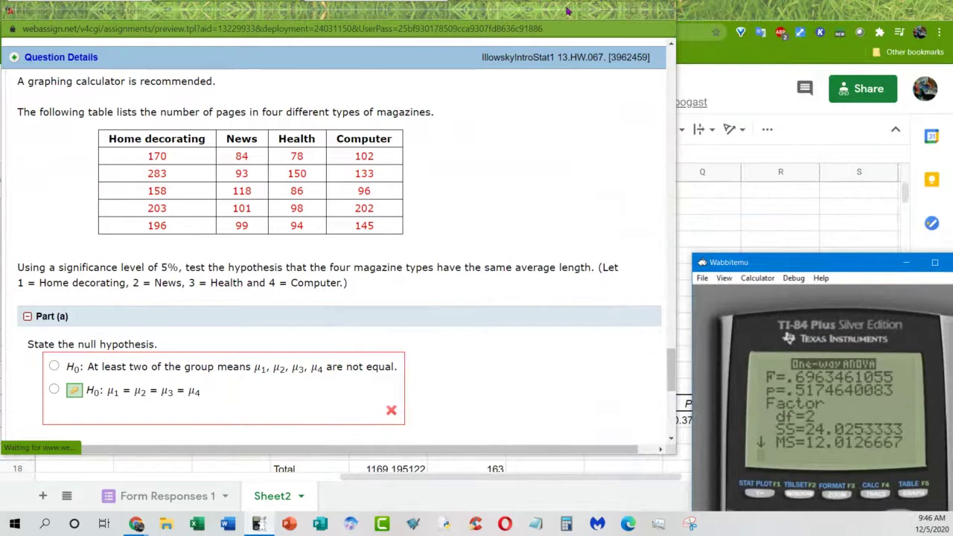
drag(570, 10, 567, 369)
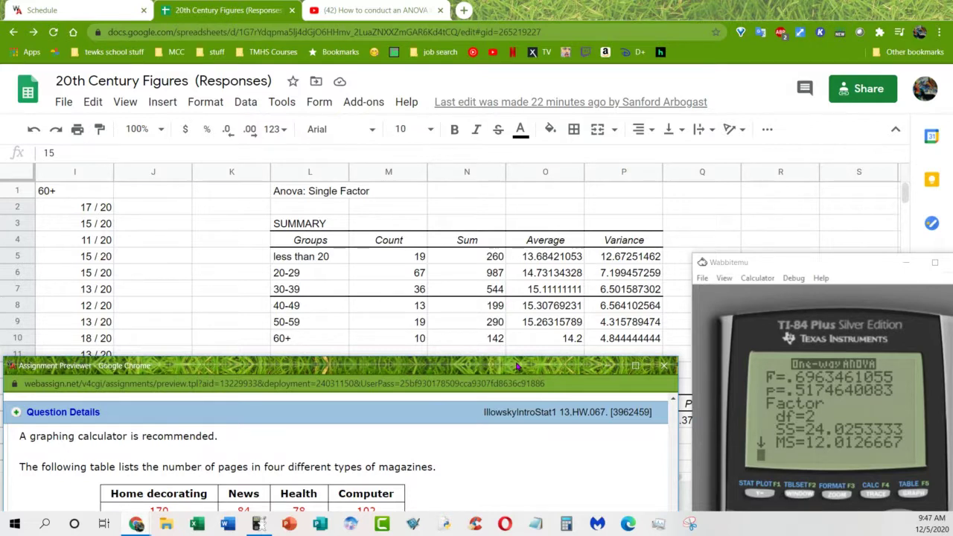
drag(446, 378, 459, 25)
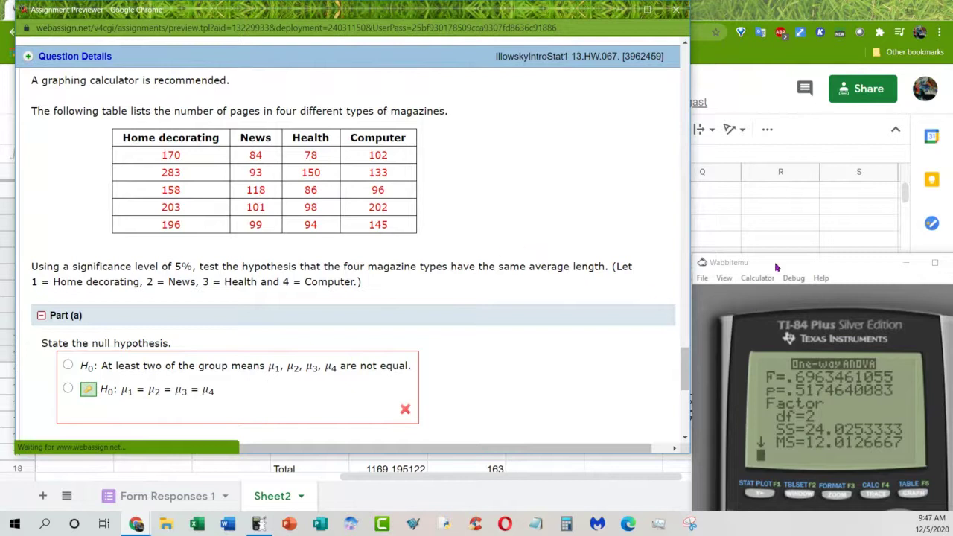
drag(780, 266, 745, 13)
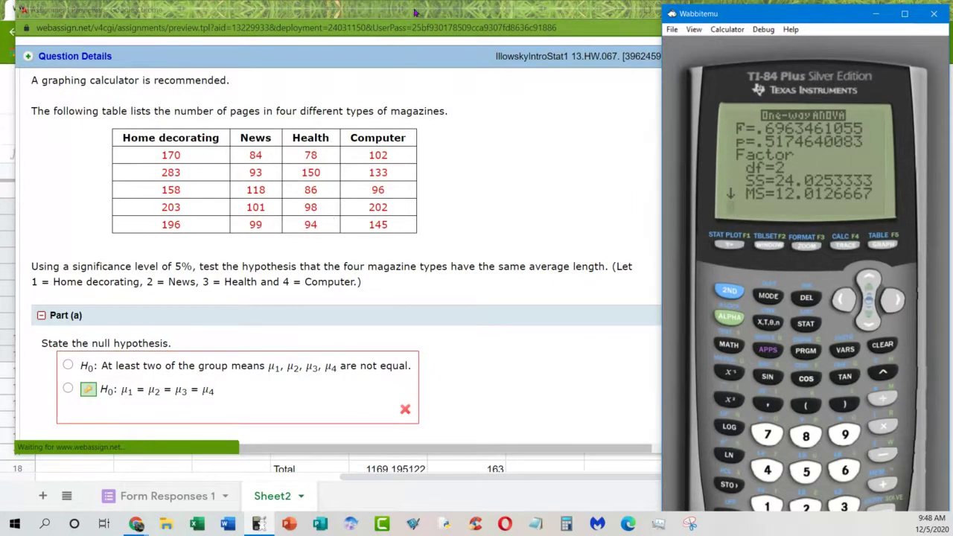
Switch to the Blackboard statistics course and open the Class Calendar from Syllabus & Text
drag(415, 14, 444, 149)
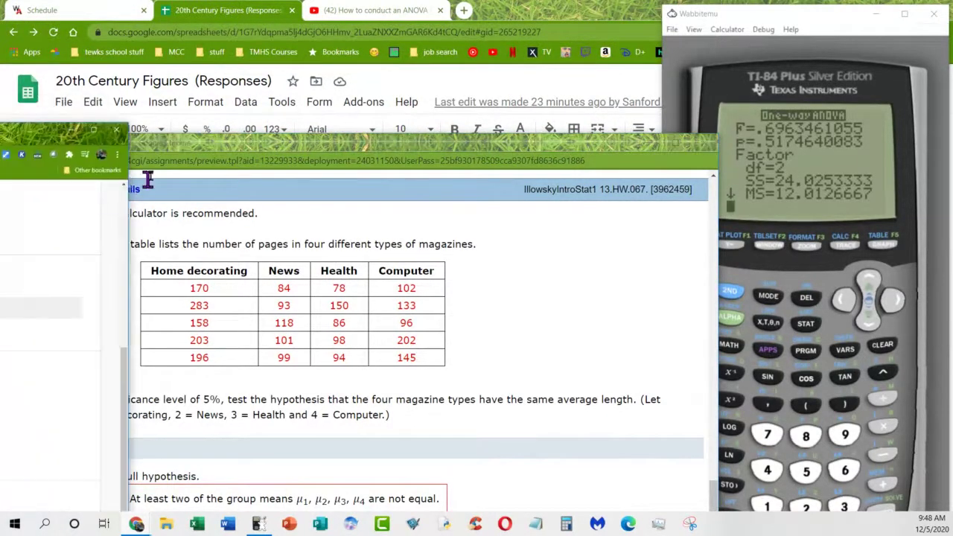
key(alt+Tab)
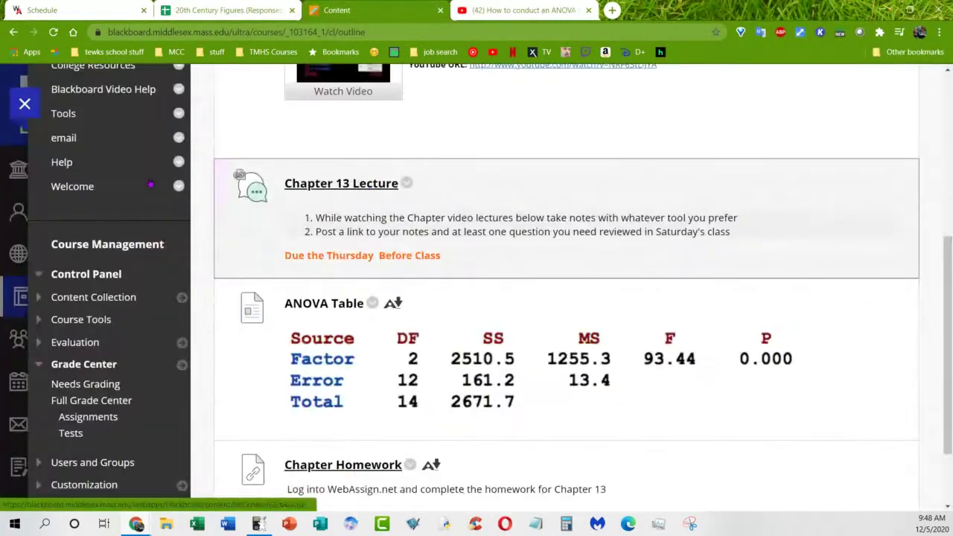
scroll(115, 170, up, 3)
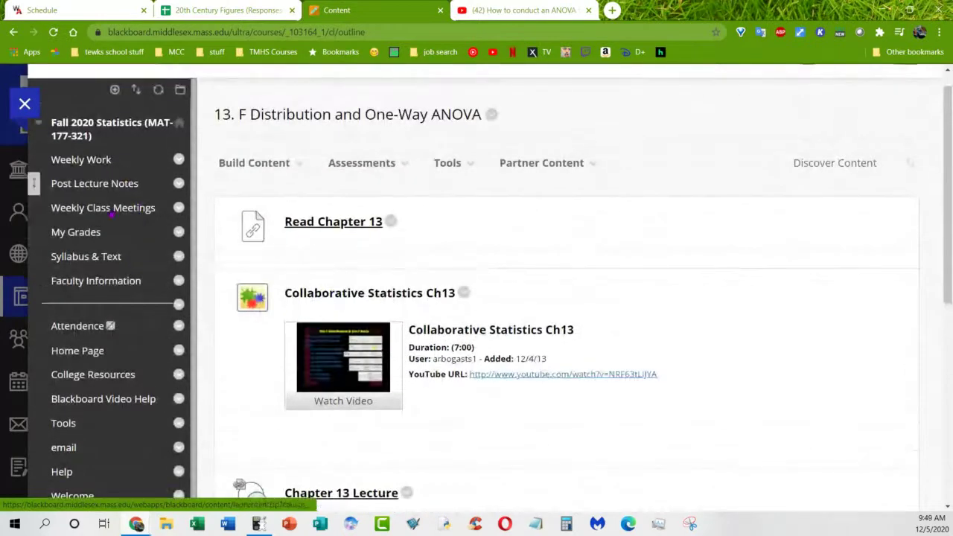
click(87, 256)
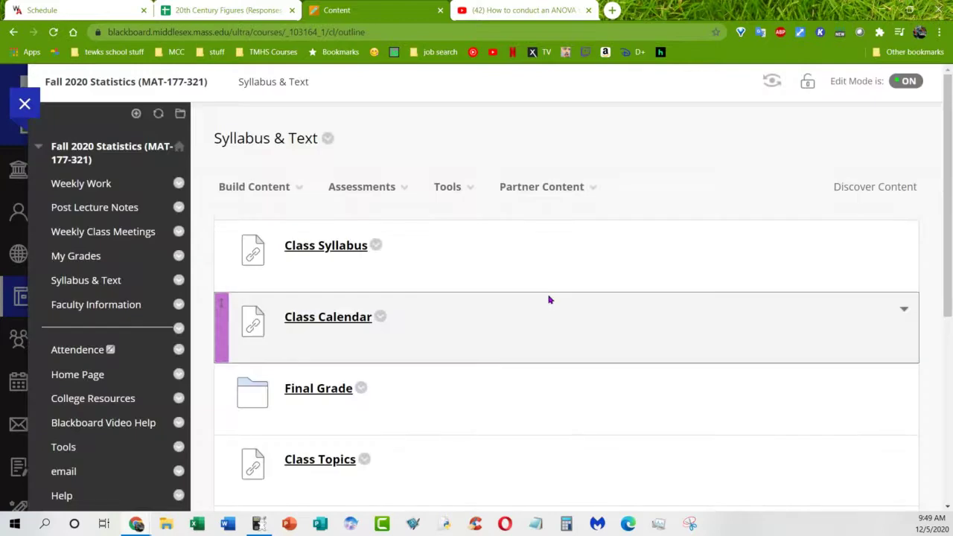
click(330, 318)
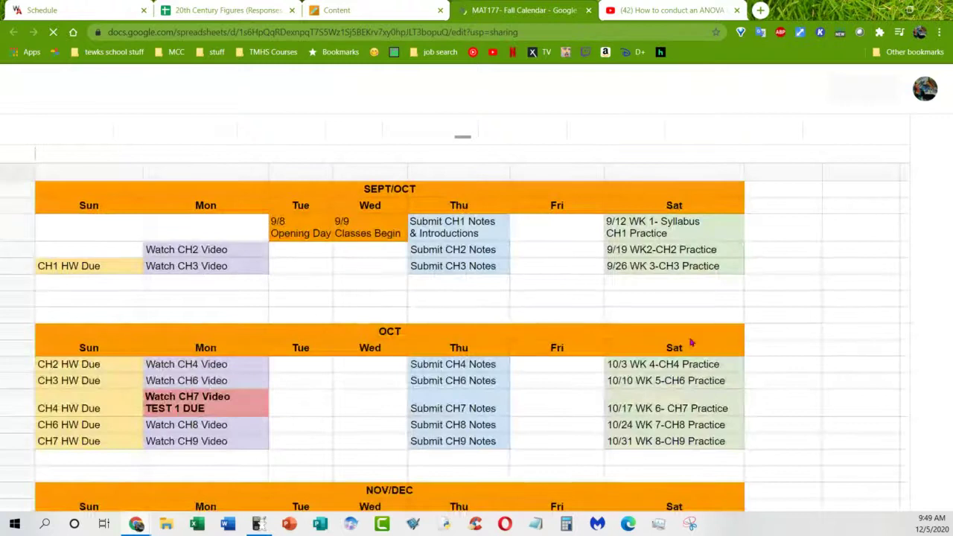
Check the NOV/DEC section of the MAT177 Fall Calendar for the Chapter 13, Test 4 and final exam dates
scroll(794, 351, down, 3)
scroll(793, 350, down, 5)
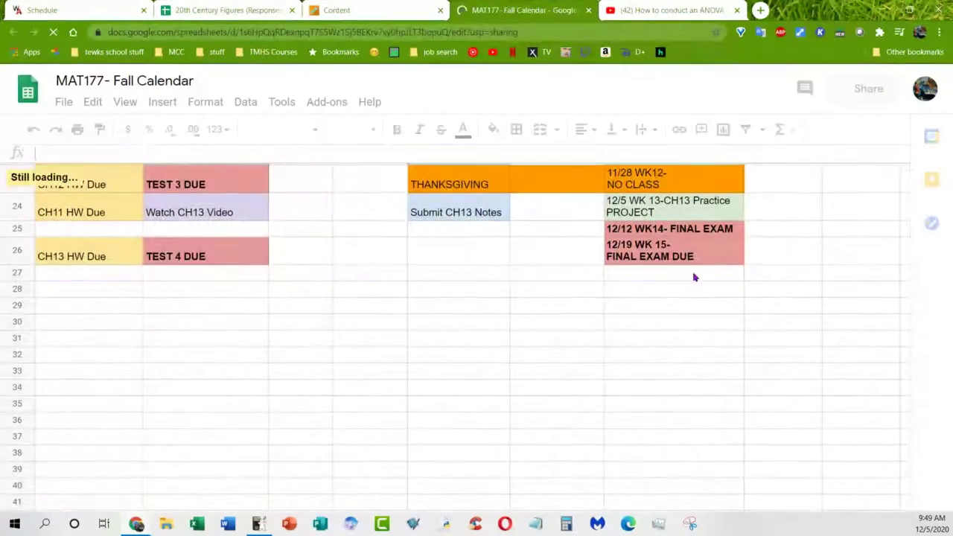
scroll(693, 276, up, 2)
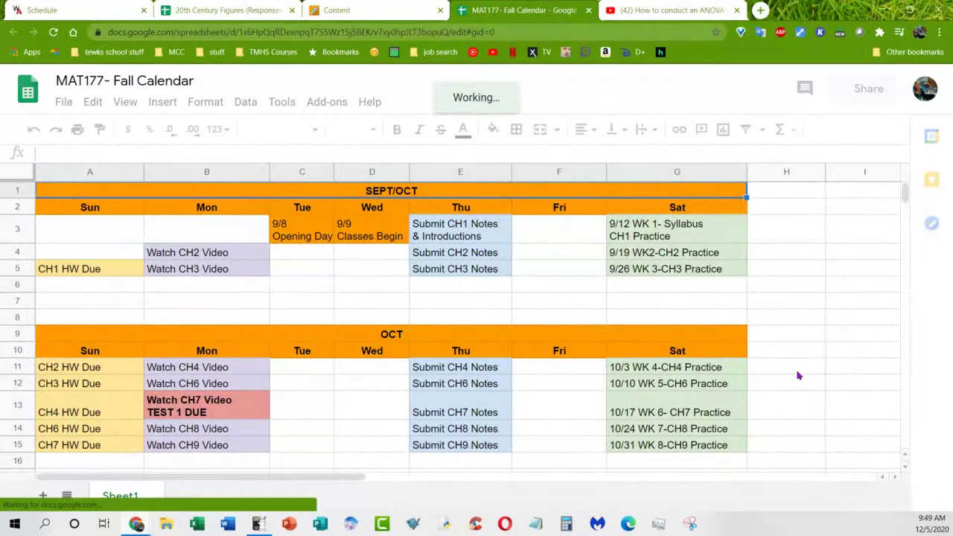
scroll(798, 375, down, 5)
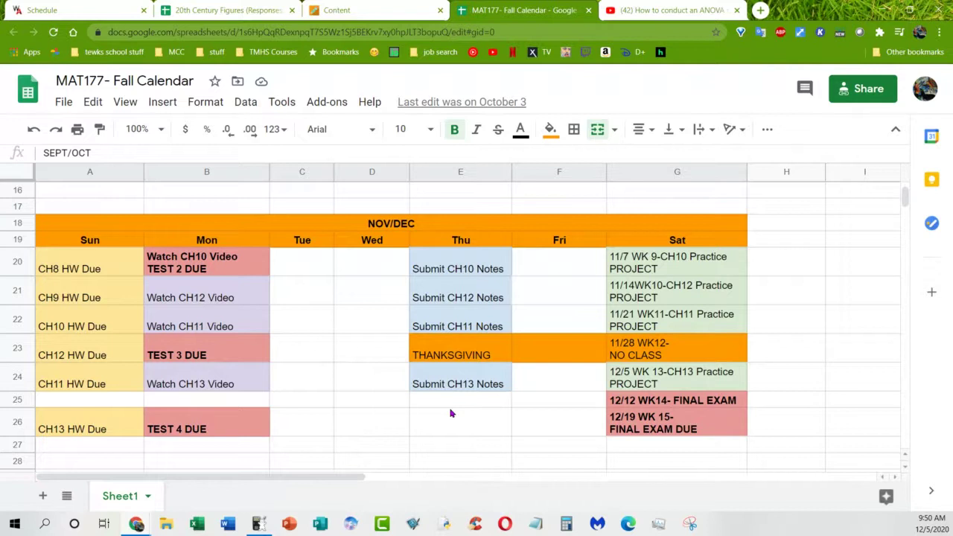
Switch to the WebAssign schedule, open its messages summary, and review the teacher messages and extension requests for each section
click(111, 11)
scroll(310, 180, up, 3)
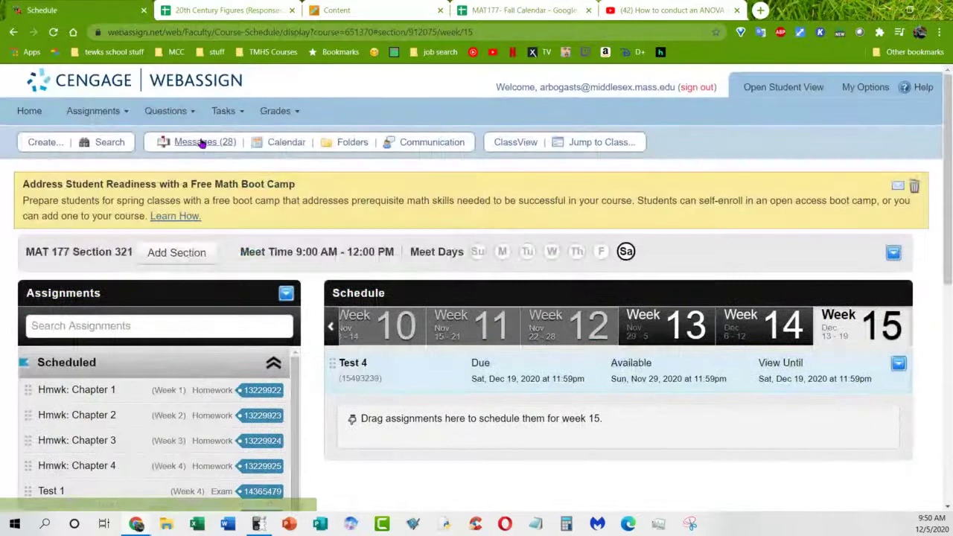
click(201, 142)
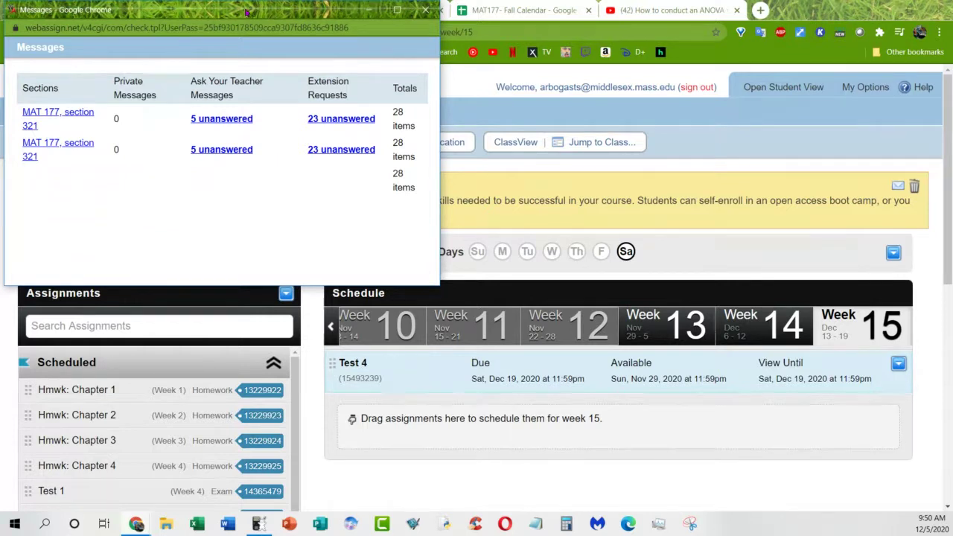
mouse_move(246, 11)
mouse_down()
mouse_move(336, 84)
mouse_move(248, 17)
mouse_up()
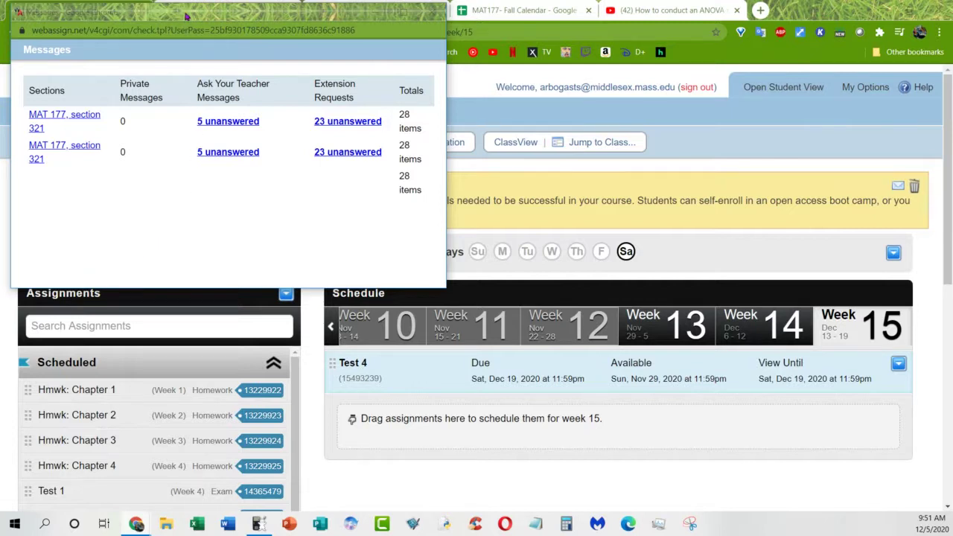
drag(186, 20, 212, 37)
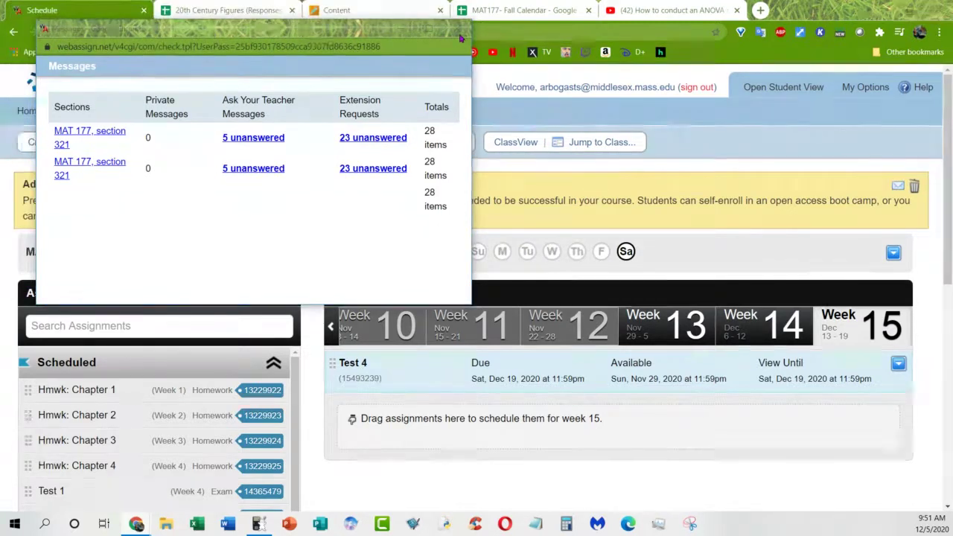
drag(384, 34, 399, 82)
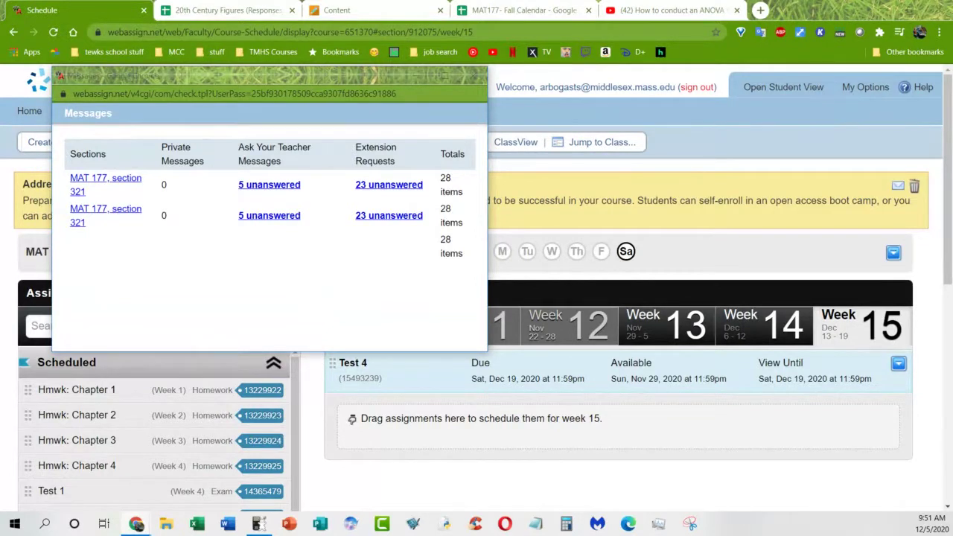
Show the desktop, switch to the Weekly Class Meeting window, and return to the WebAssign Schedule window
key(super+d)
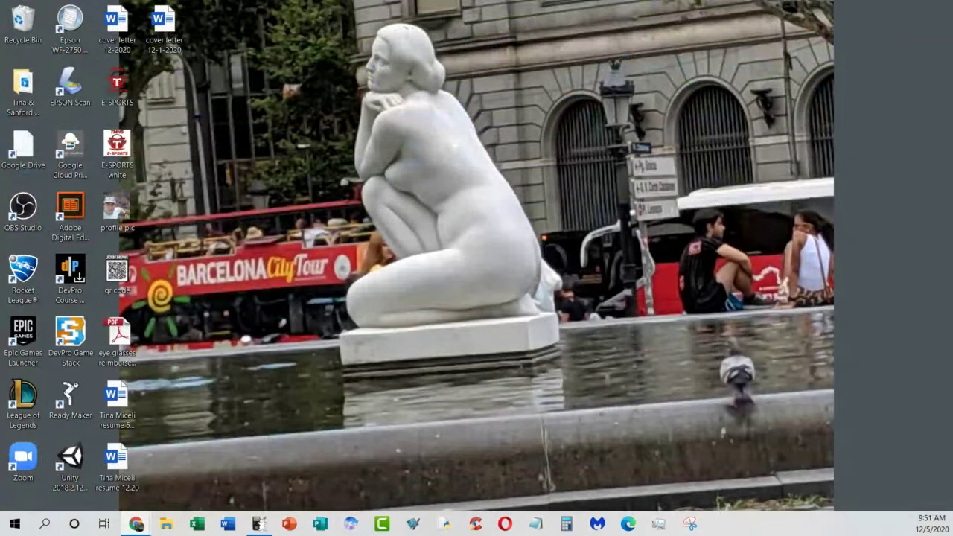
mouse_move(137, 524)
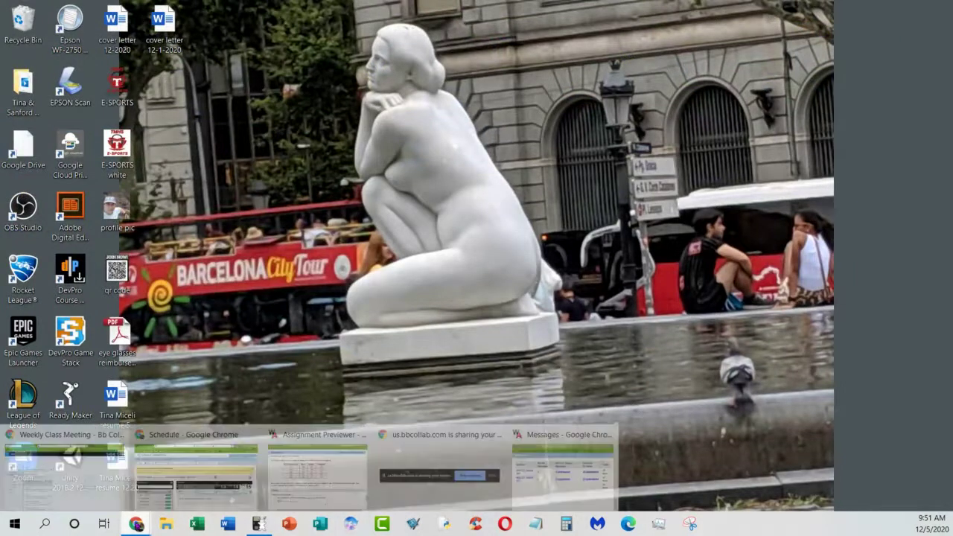
click(73, 438)
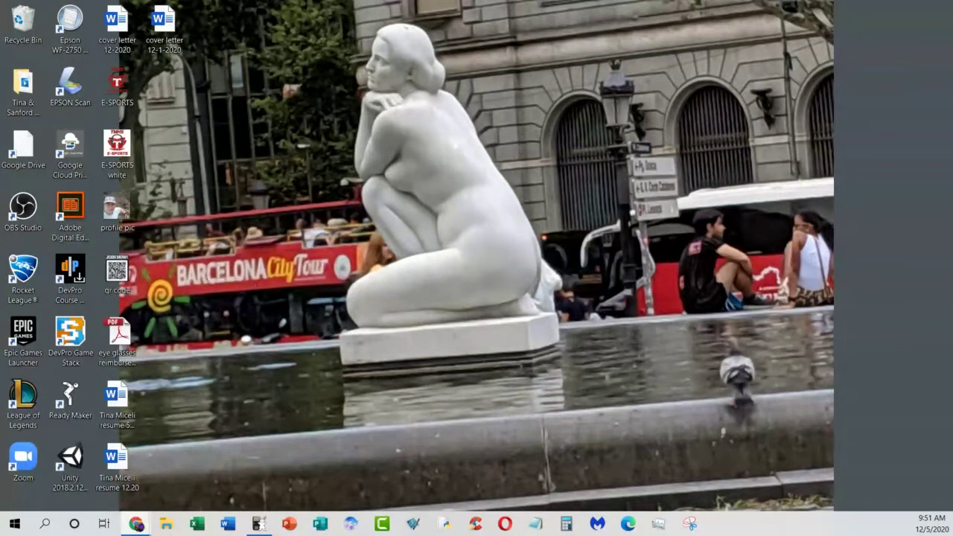
mouse_move(144, 525)
click(207, 443)
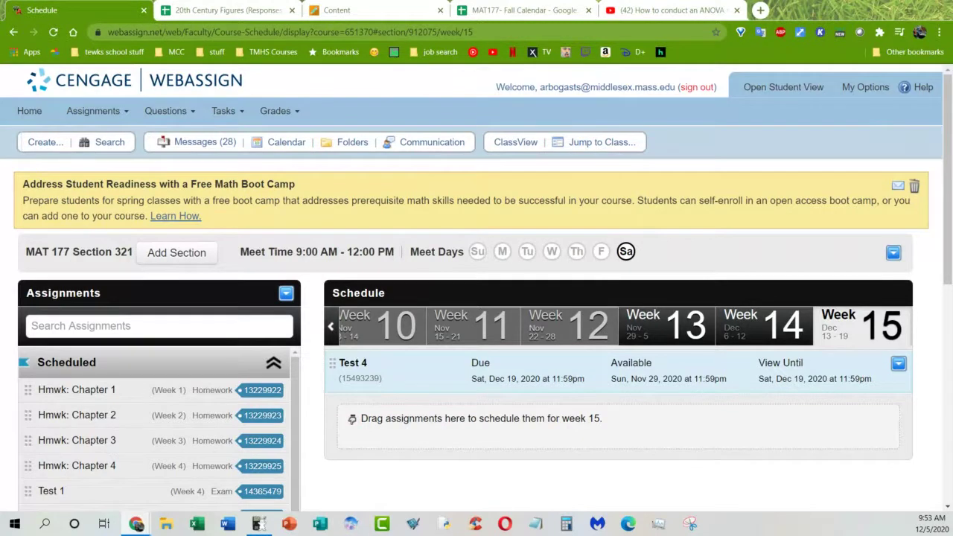
Reload the Blackboard course page, glance at the Fall Calendar while it loads, and dismiss the Introducing Assist announcement
click(368, 10)
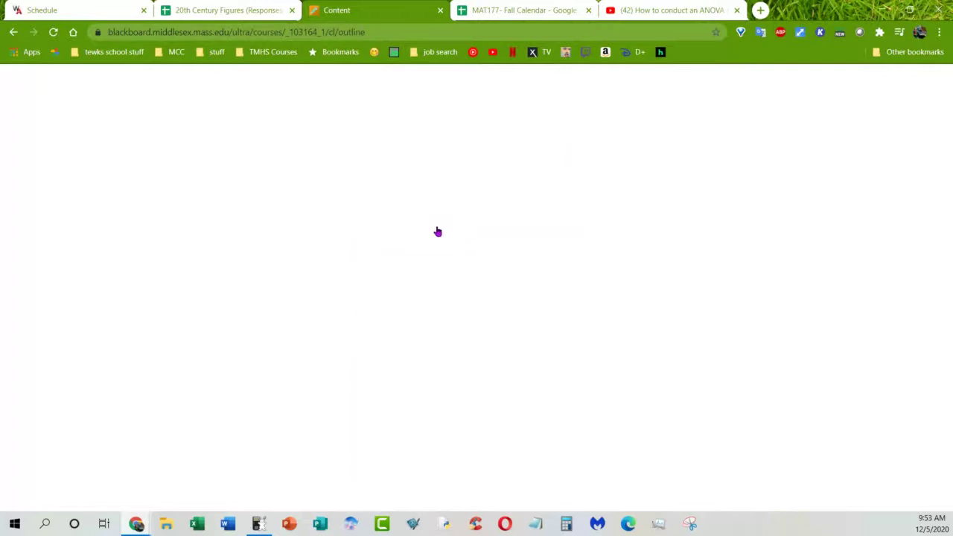
click(54, 33)
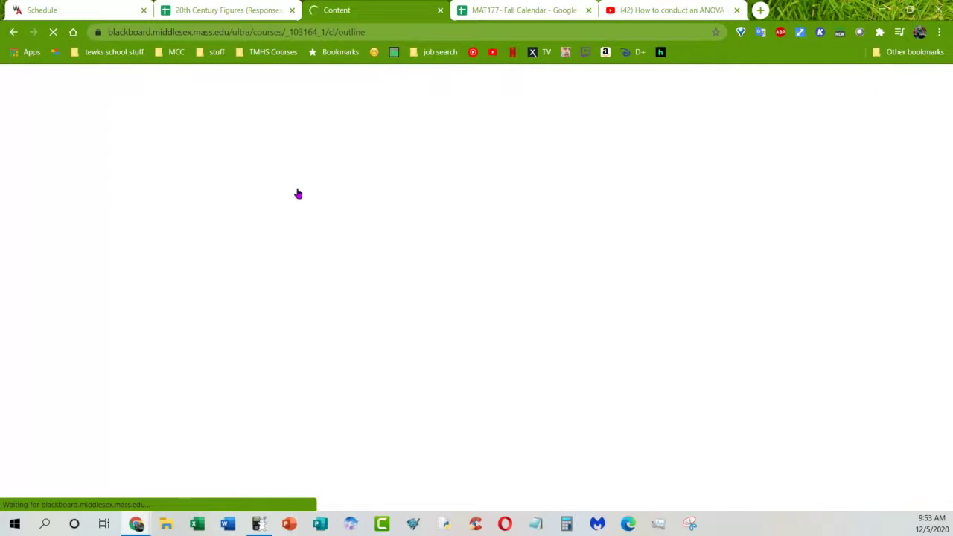
click(523, 11)
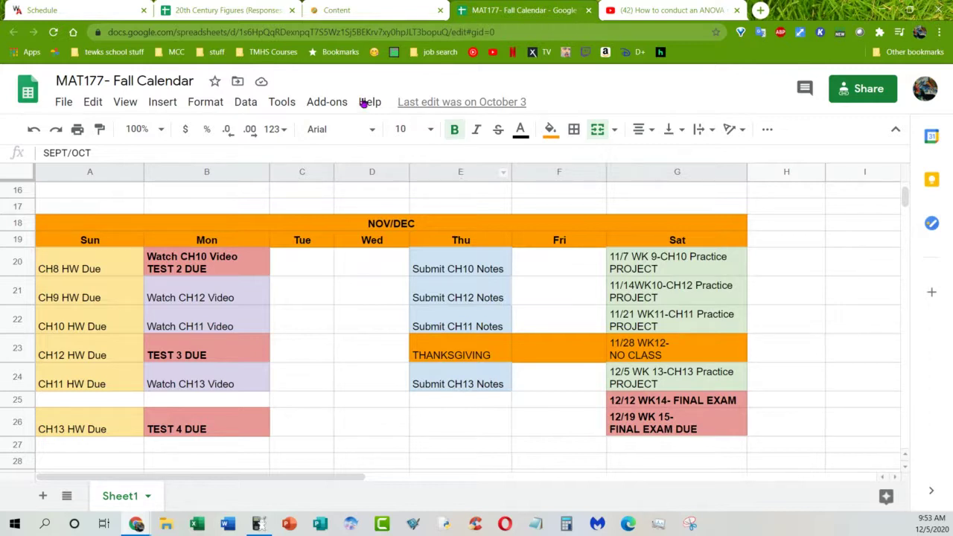
click(372, 15)
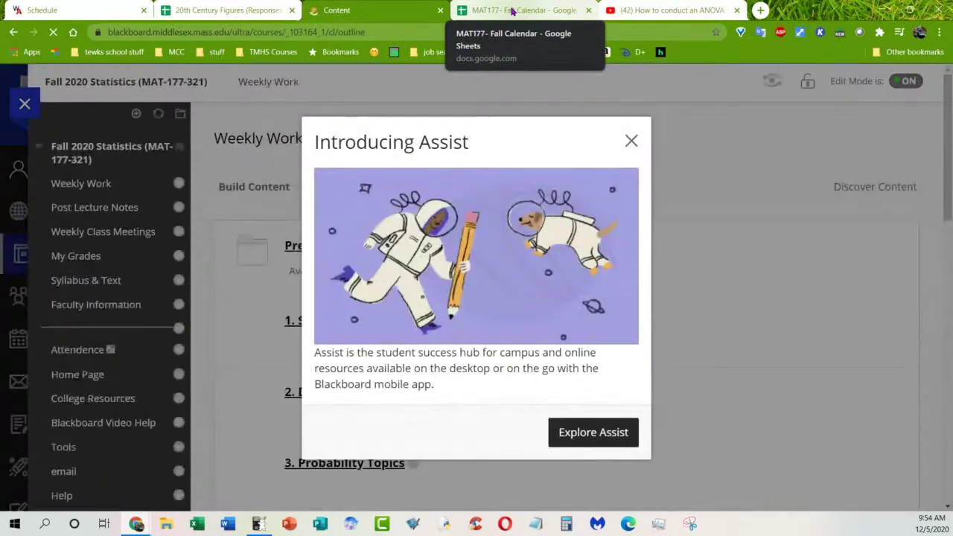
click(631, 141)
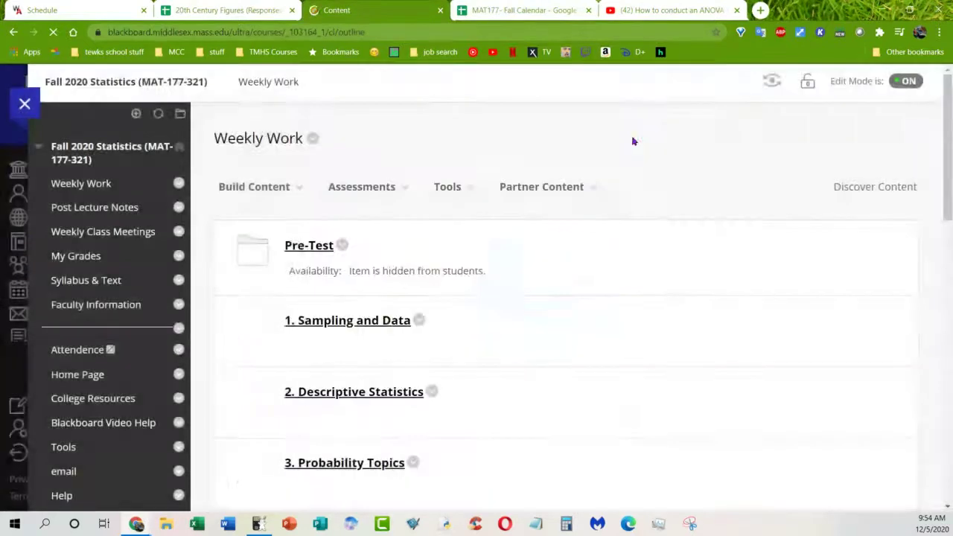
click(582, 192)
click(462, 225)
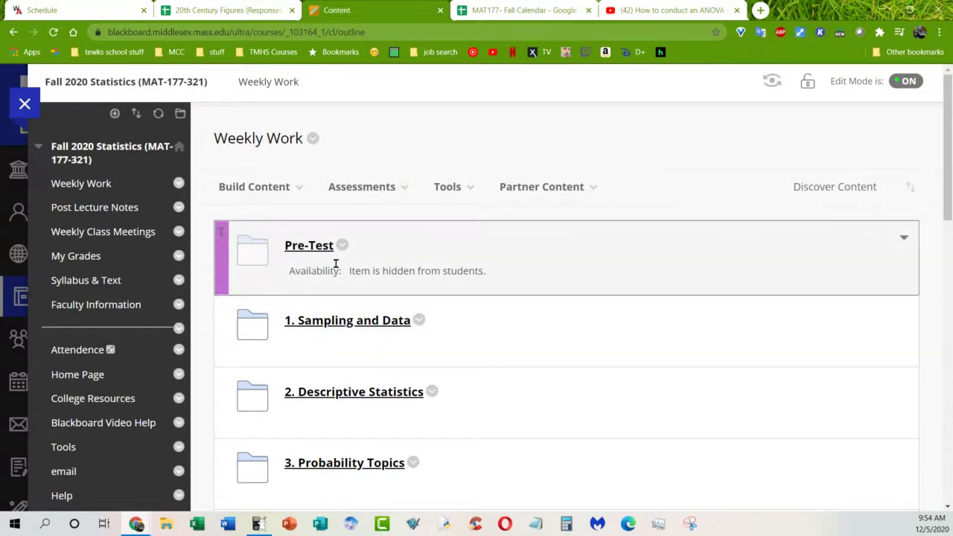
Open the Final Project folder in Weekly Work, dismiss the alternative formats notice, and download Final Project.docx
scroll(341, 272, down, 12)
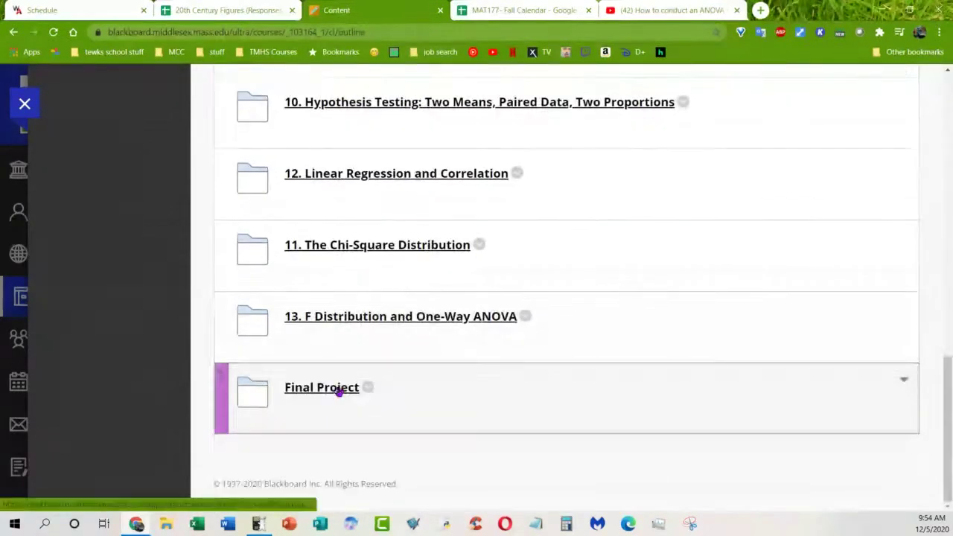
click(333, 390)
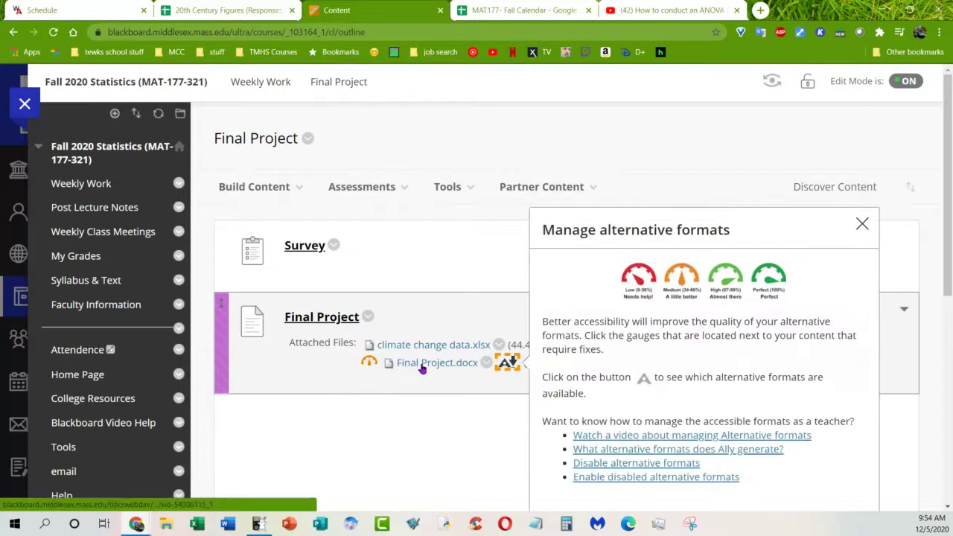
click(862, 224)
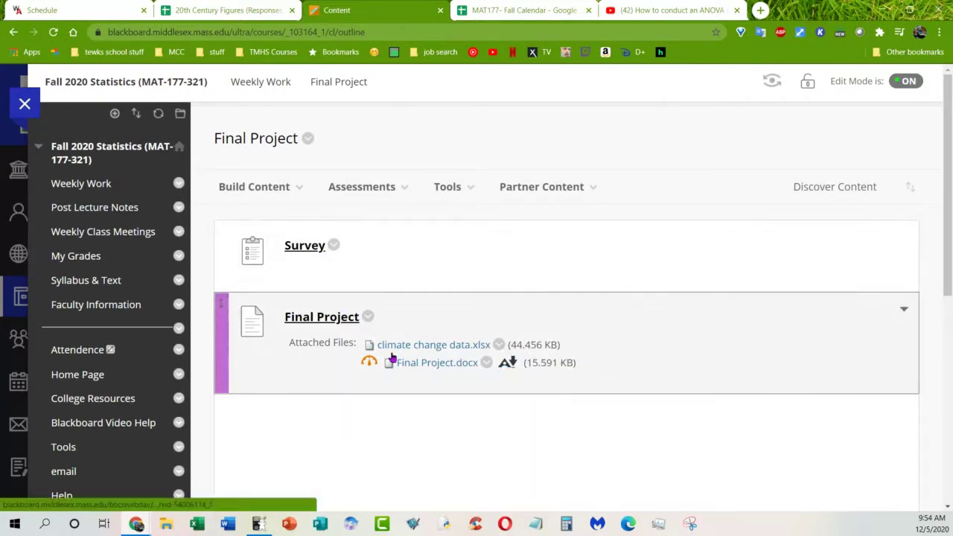
click(402, 369)
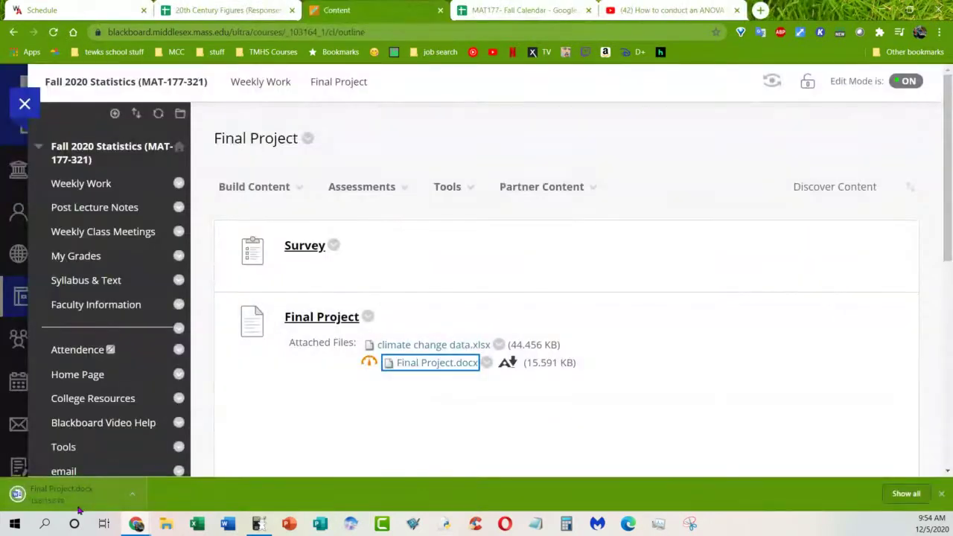
Open the downloaded Final Project.docx in Word and bring the project instructions into view over the course page
click(80, 499)
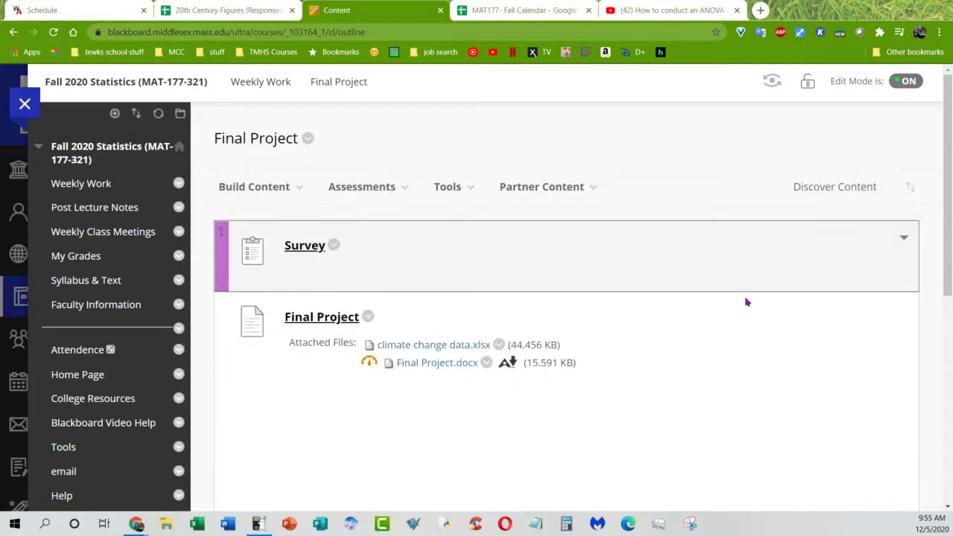
click(337, 195)
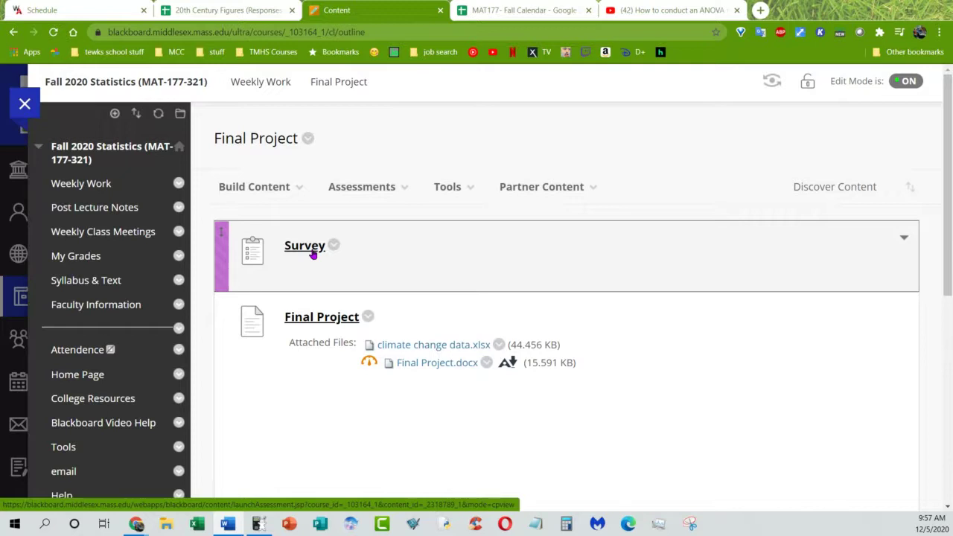
click(313, 253)
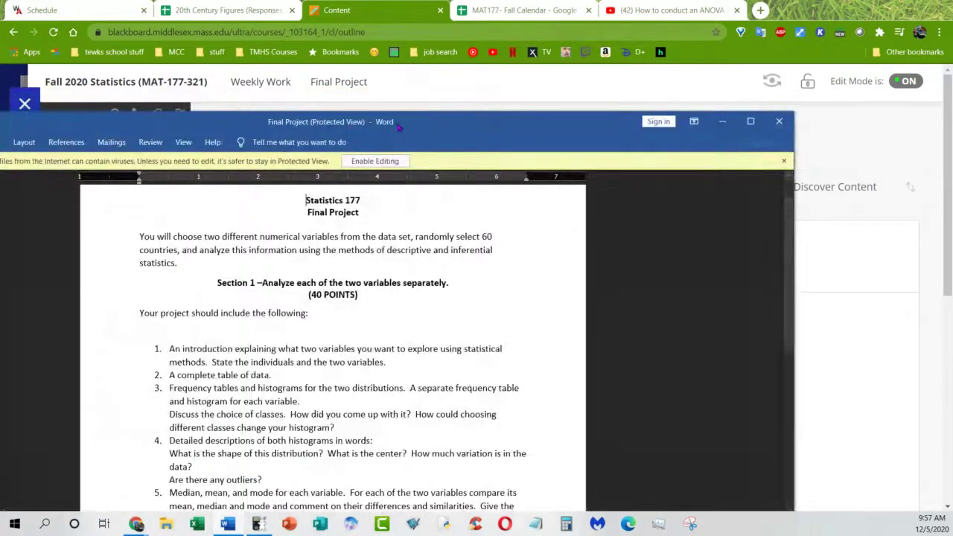
Reposition the Final Project document for reading and skim its instructions from Section 1 through Section 3, returning to the beginning
double_click(401, 122)
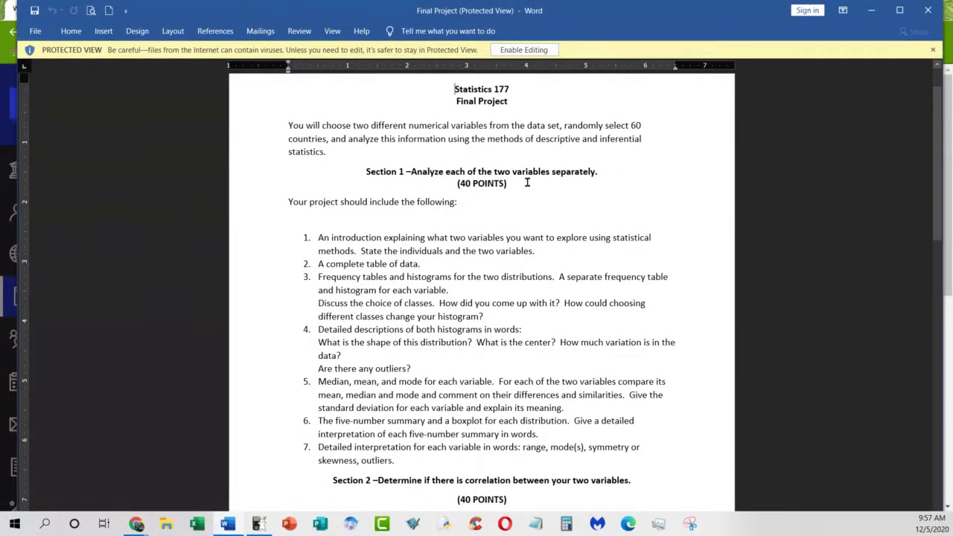
scroll(571, 244, down, 5)
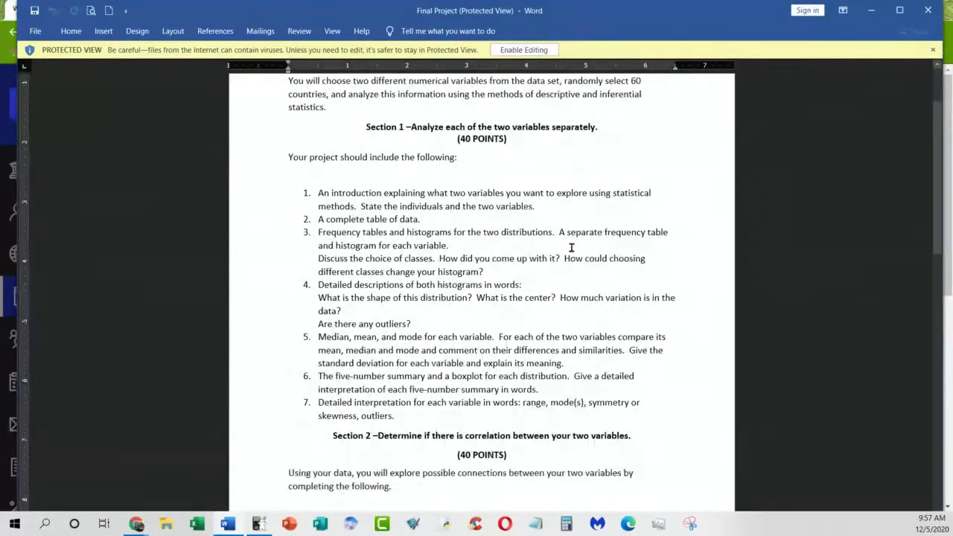
scroll(568, 242, down, 5)
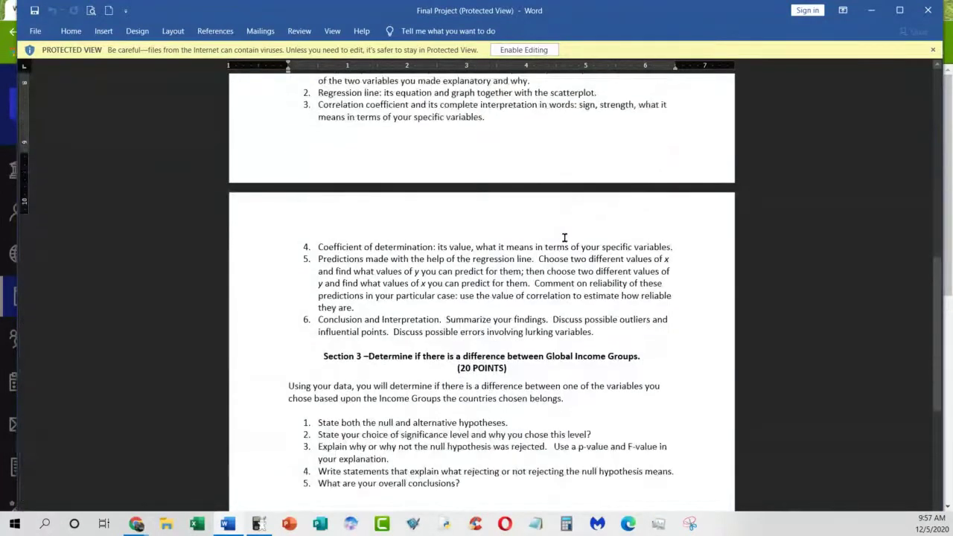
scroll(565, 239, up, 8)
scroll(565, 238, up, 3)
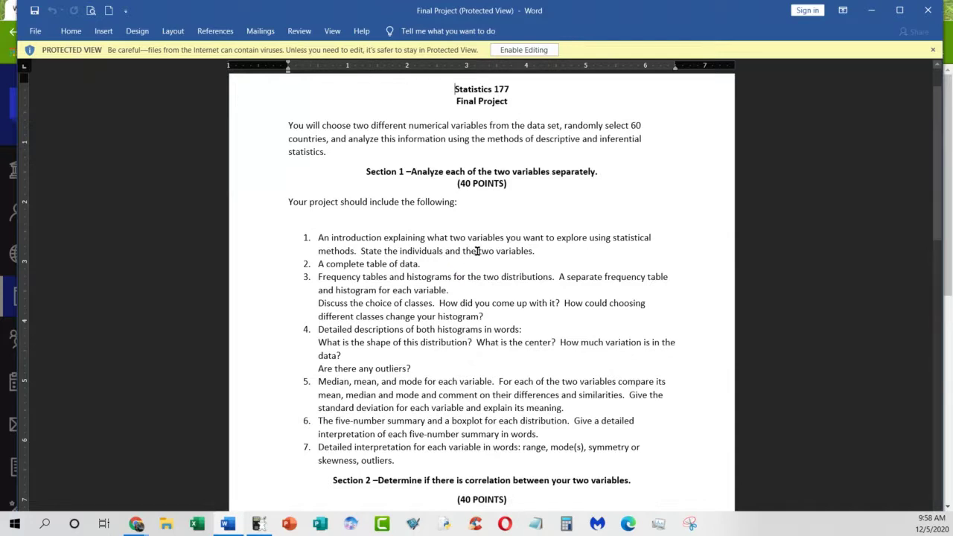
Highlight the Section 1 heading about analyzing the two variables separately, worth 40 points, and clear the selection
scroll(477, 251, down, 2)
scroll(446, 209, up, 1)
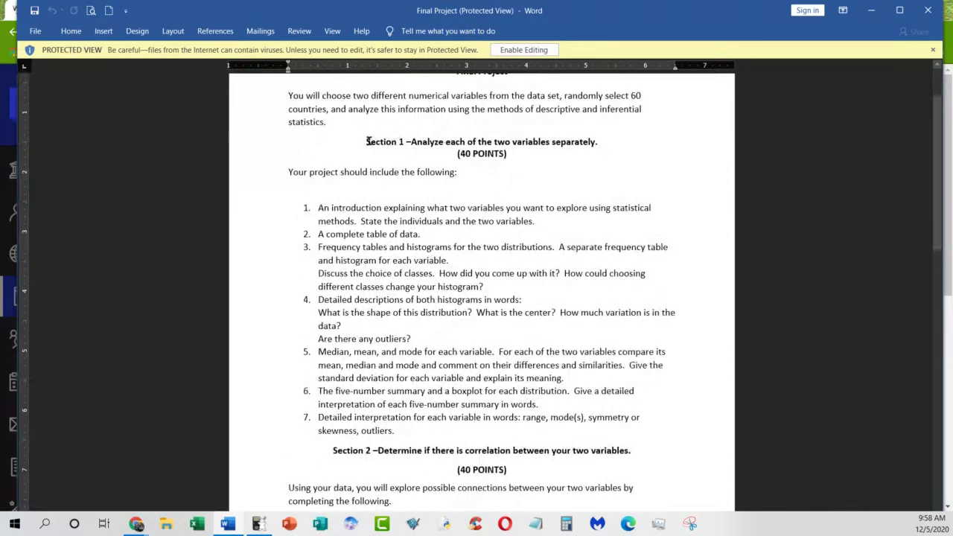
drag(367, 141, 509, 148)
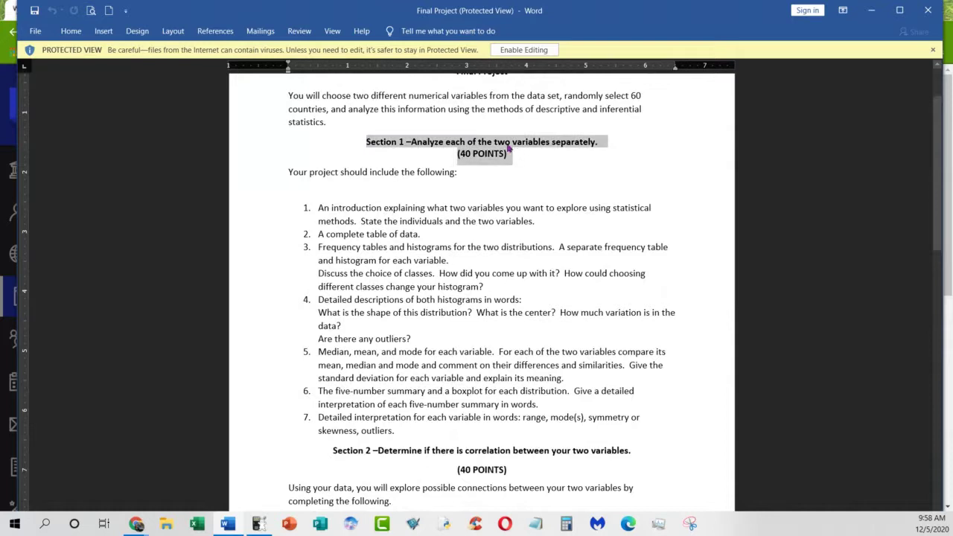
click(469, 171)
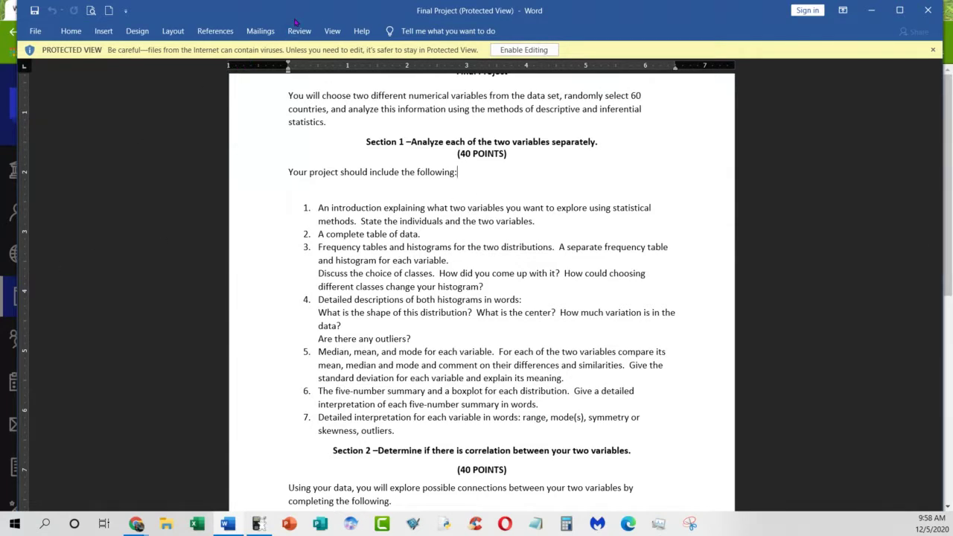
Move the instructions document aside, download climate change data.xlsx from the Final Project item, and open it in Excel
drag(295, 15, 289, 434)
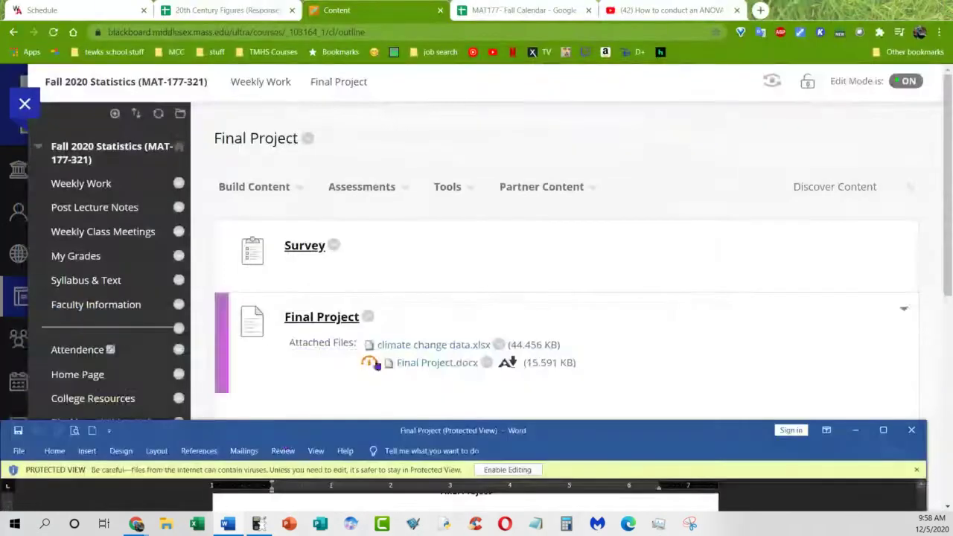
click(397, 348)
click(449, 362)
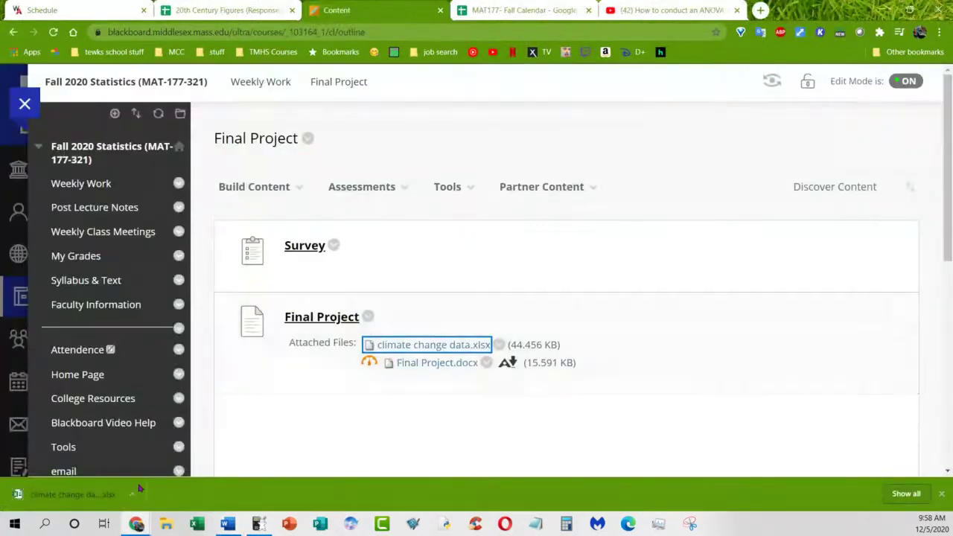
click(95, 497)
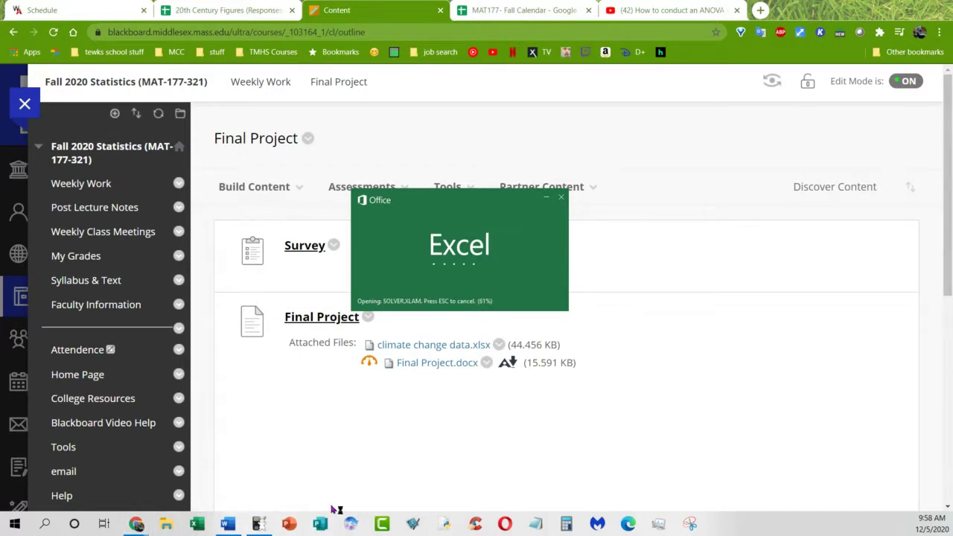
Bring the Final Project document back into view in Word and place the climate change data workbook in front of it
click(231, 525)
drag(290, 432, 289, 28)
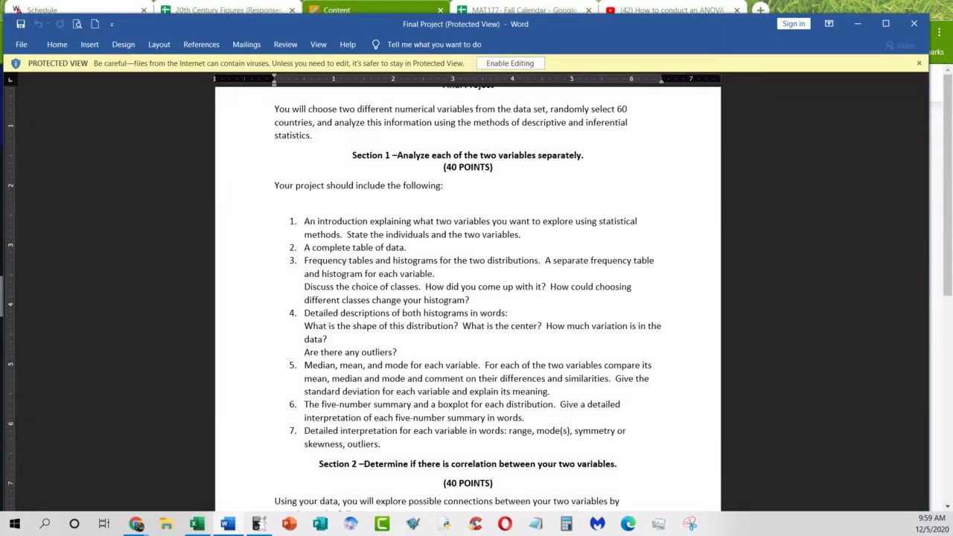
key(alt+Tab)
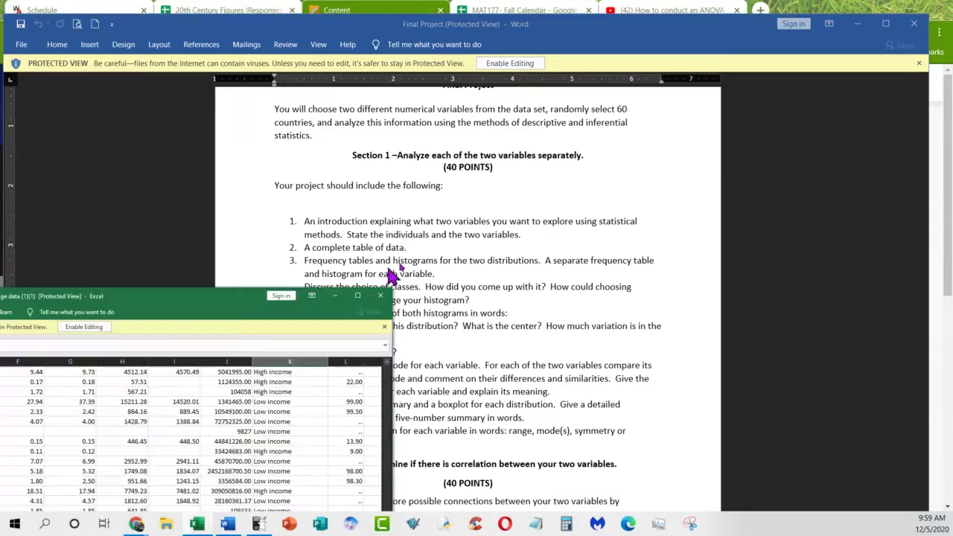
drag(137, 298, 606, 95)
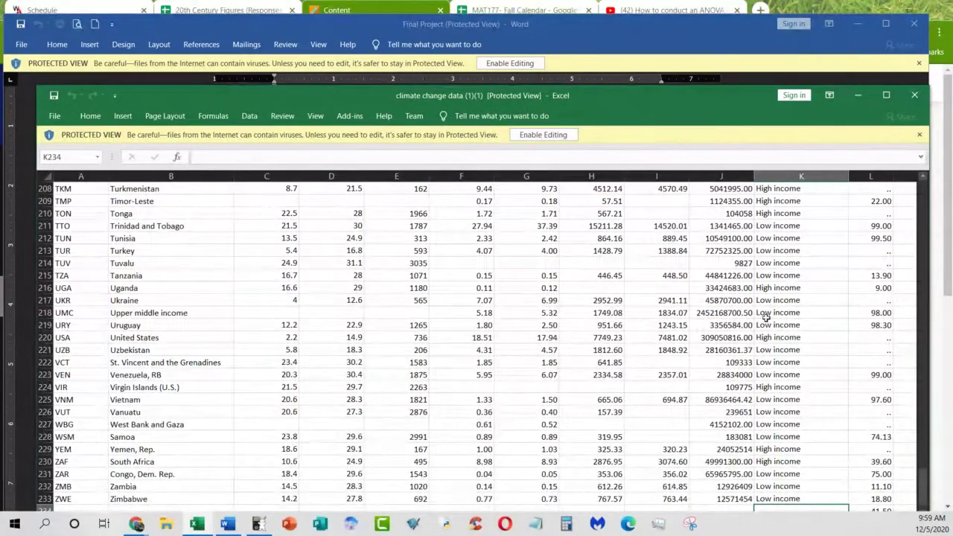
Examine the 2010 Pop column of the climate data from the header row, selecting the values for Aruba, Bangladesh and China
scroll(762, 318, up, 18)
scroll(767, 315, up, 13)
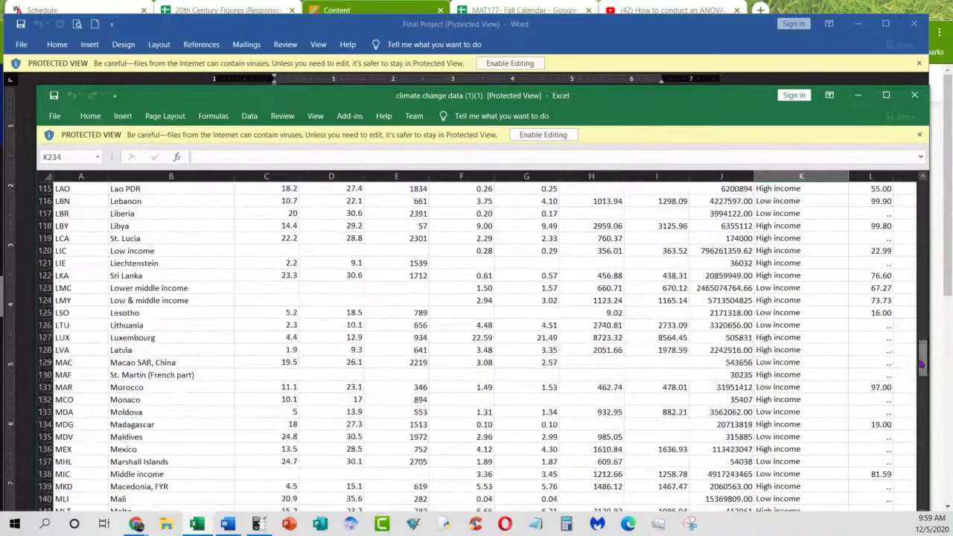
drag(920, 367, 795, 196)
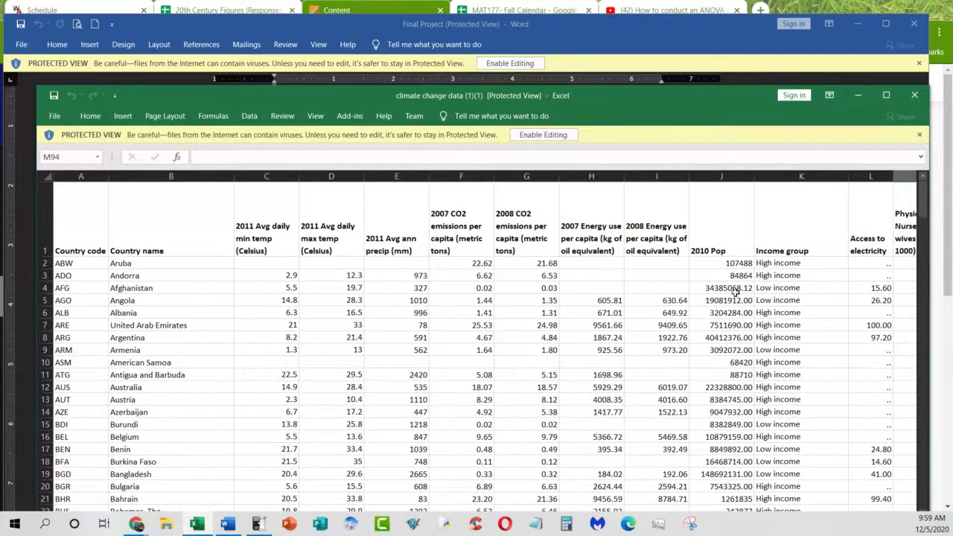
click(731, 262)
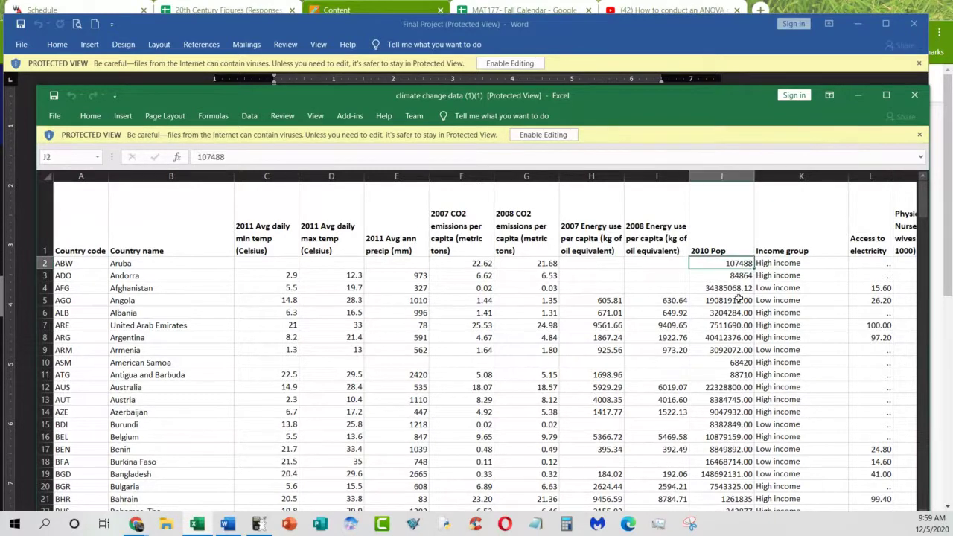
click(725, 474)
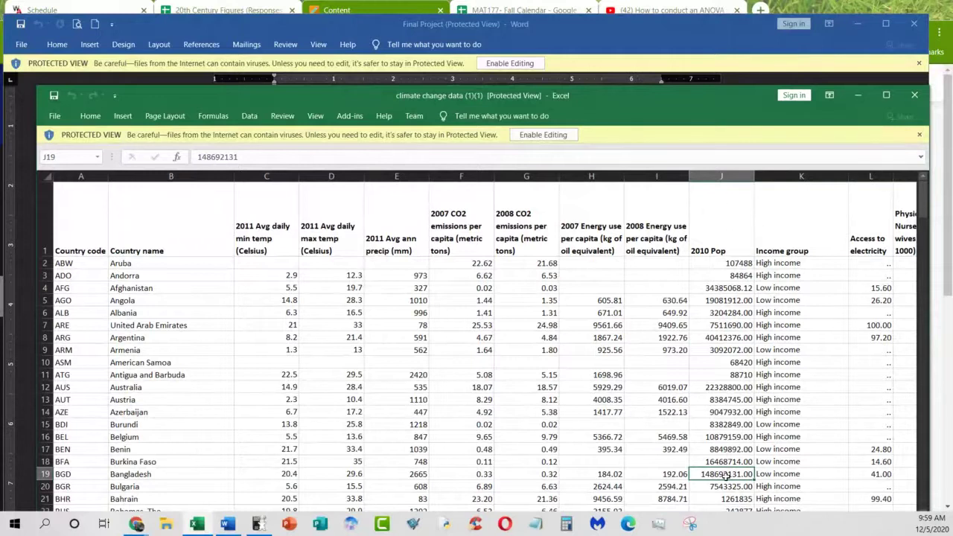
scroll(725, 476, down, 3)
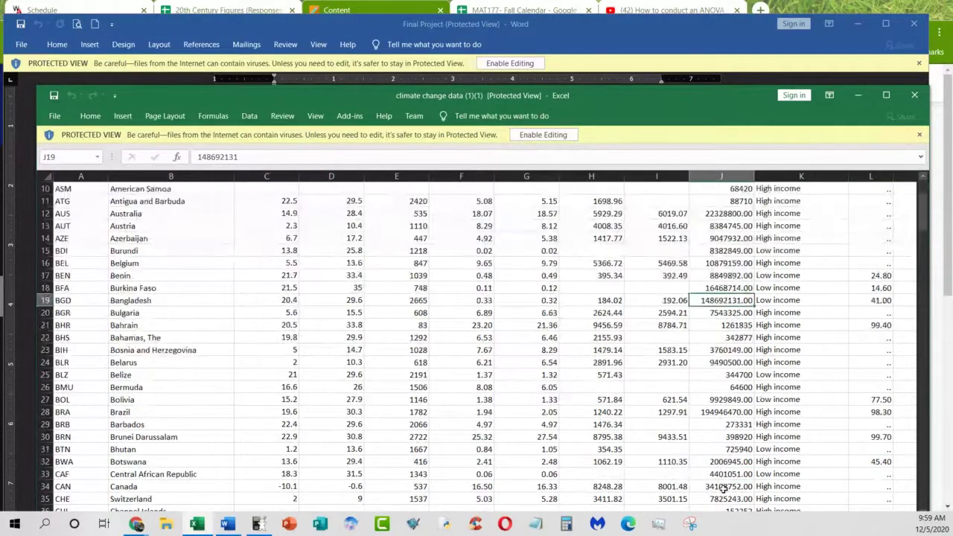
scroll(722, 489, down, 1)
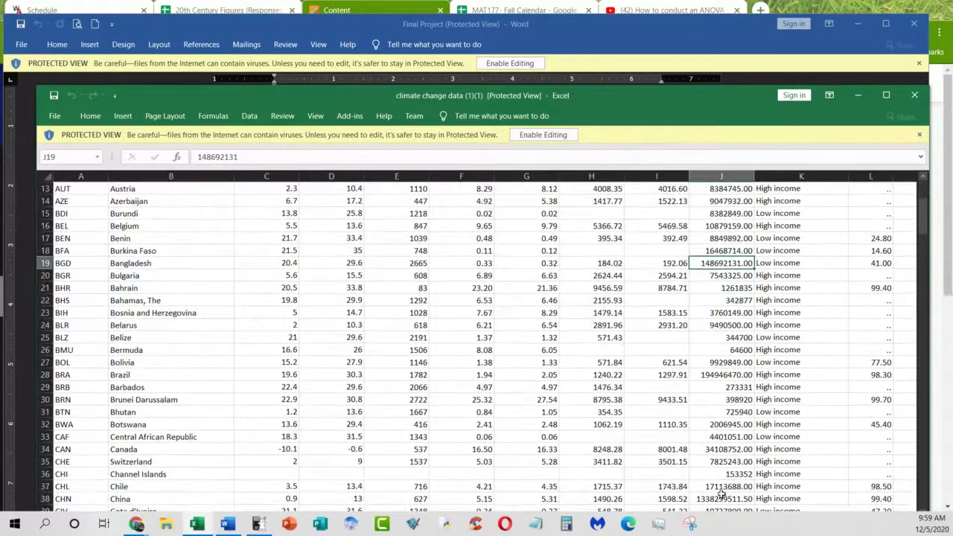
click(727, 500)
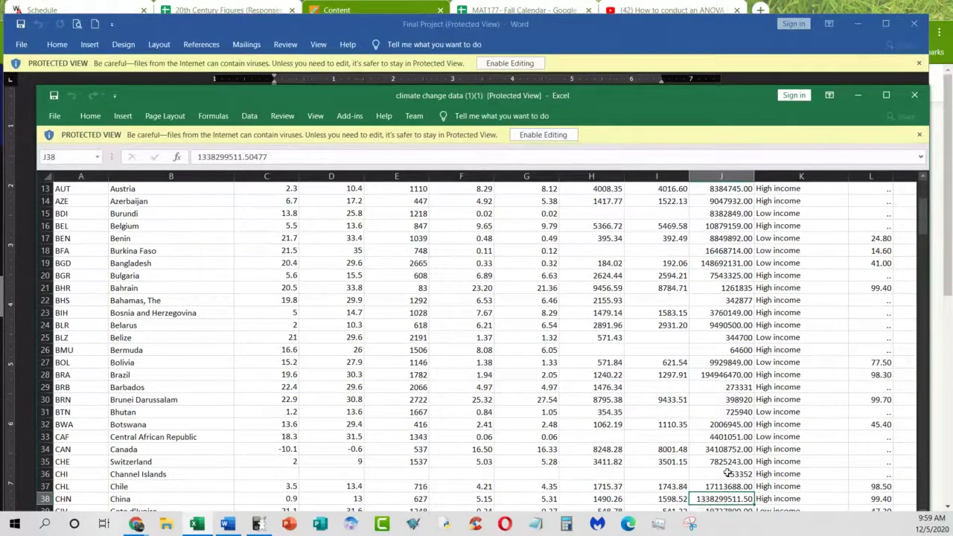
scroll(521, 350, up, 4)
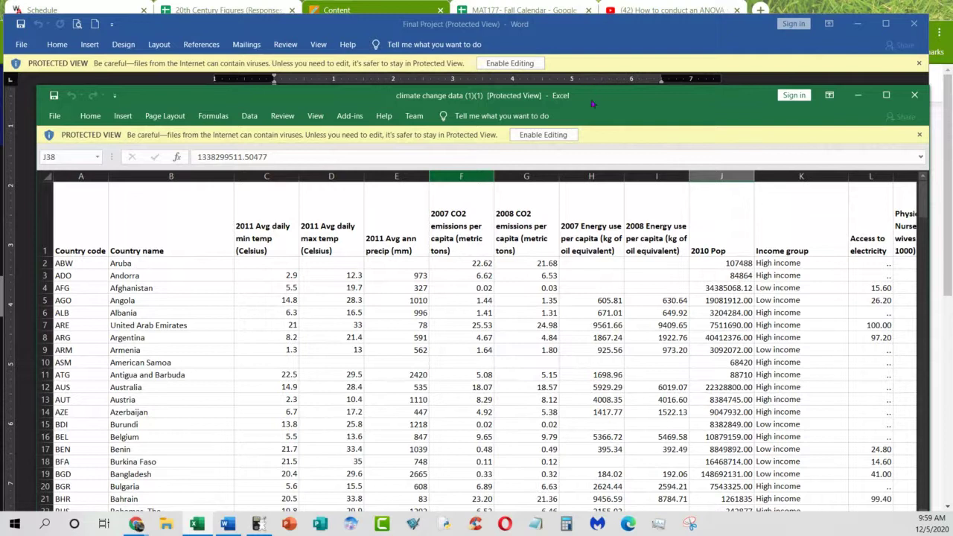
Raise the workbook window and examine the remaining variable columns through the projected annual precipitation change
drag(591, 105, 576, 55)
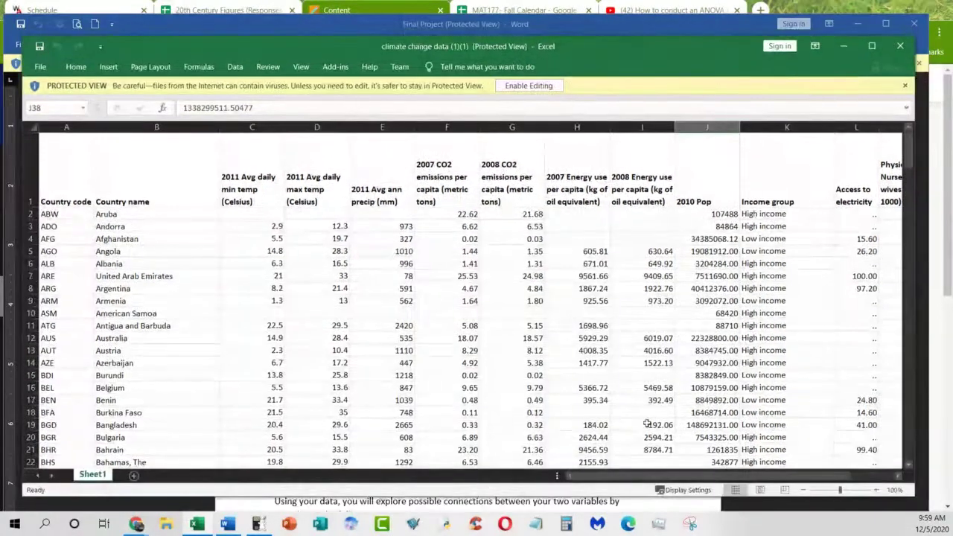
drag(660, 475, 715, 483)
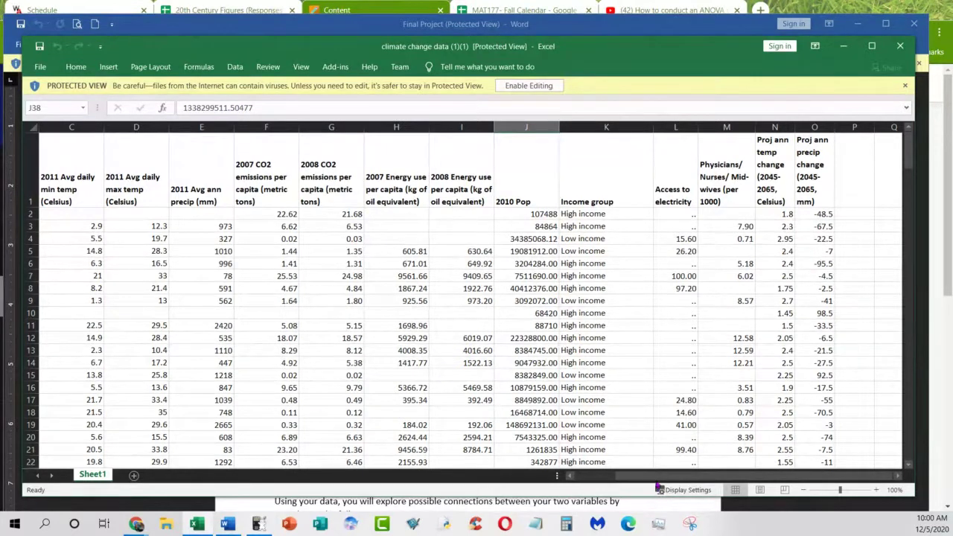
drag(656, 477, 640, 290)
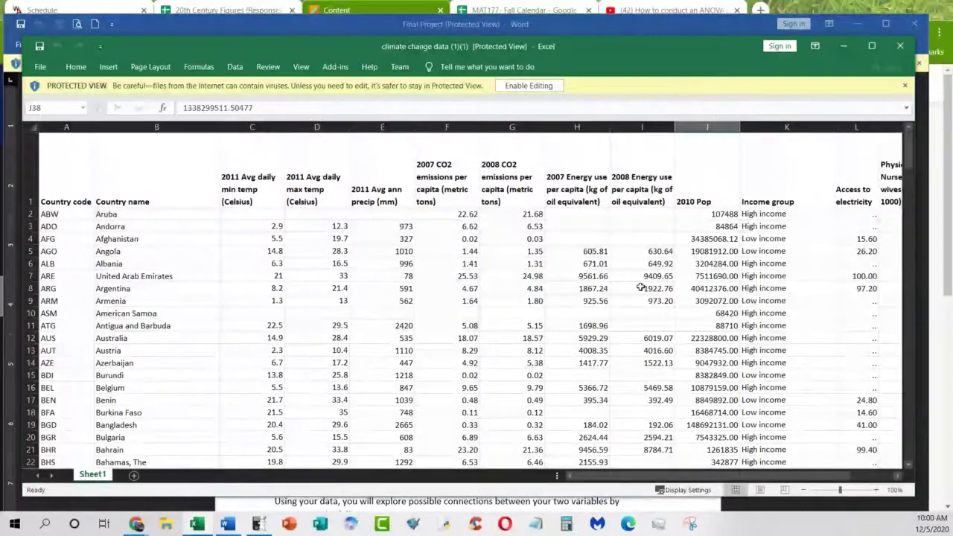
Point out example countries for the random sample by selecting Afghanistan, Antigua and Barbuda, Belgium and Aruba in the Country name column
click(139, 237)
click(137, 324)
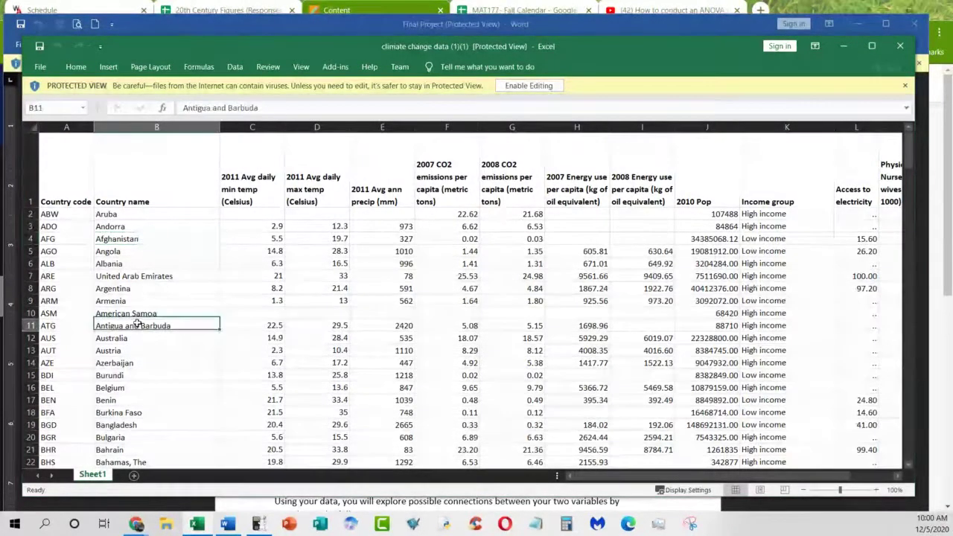
click(123, 388)
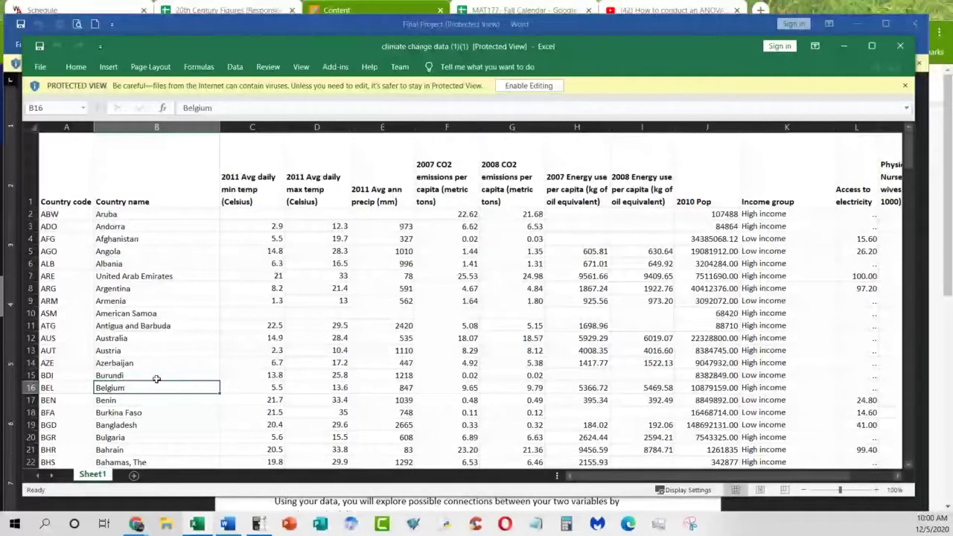
click(135, 325)
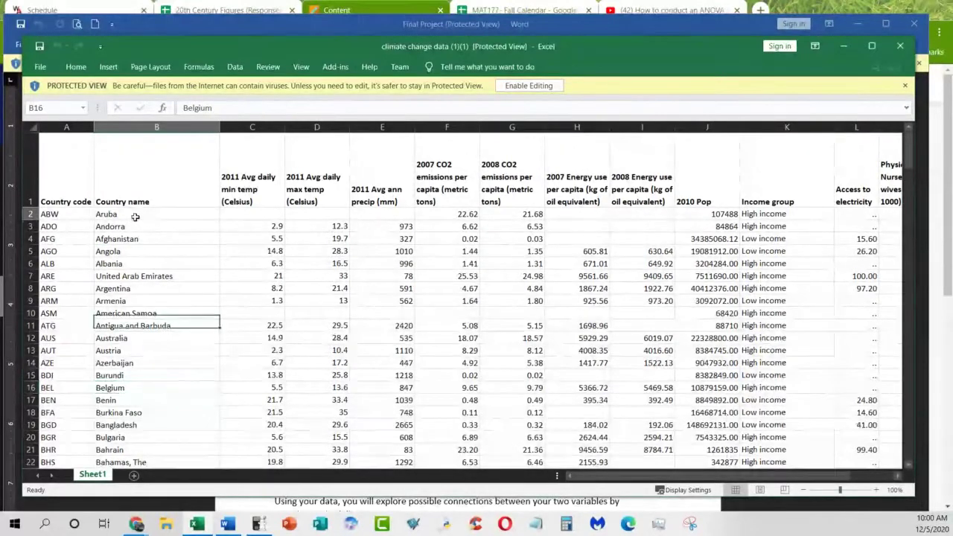
click(134, 215)
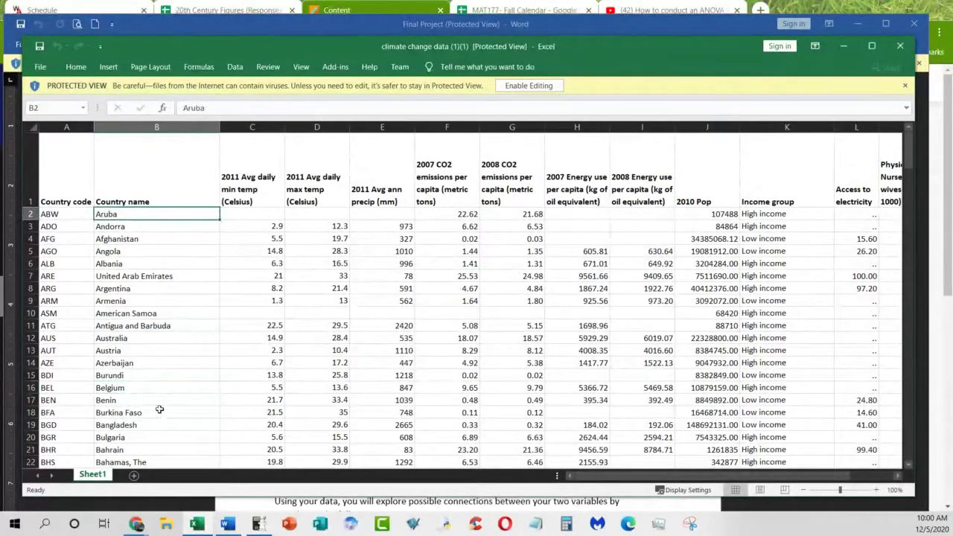
Look through the country list down to the rows around Uruguay and return to the first countries
scroll(254, 352, down, 20)
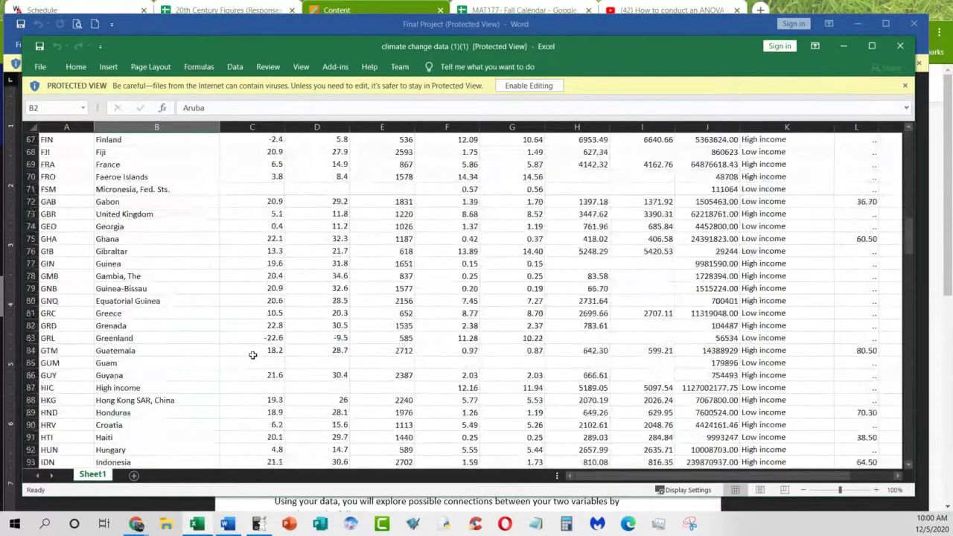
scroll(250, 365, down, 20)
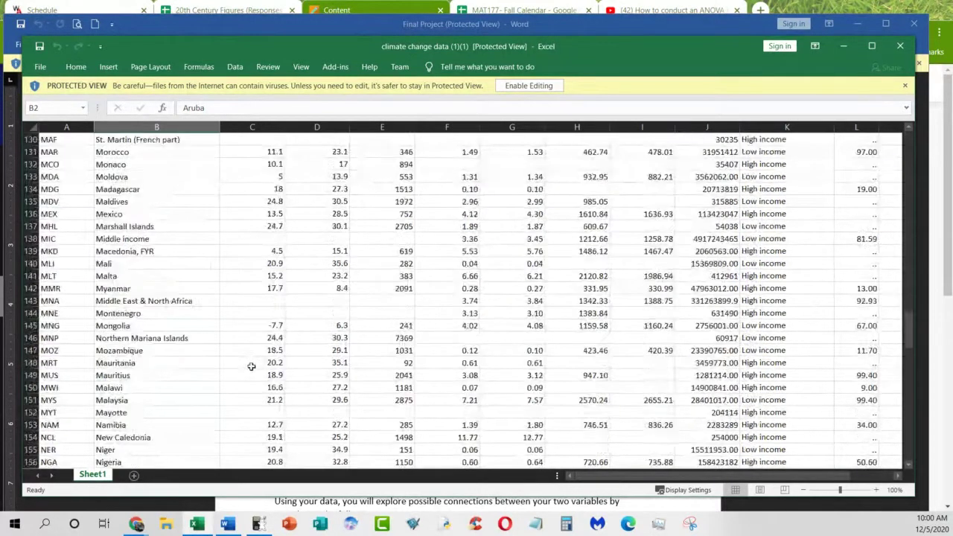
scroll(251, 366, down, 5)
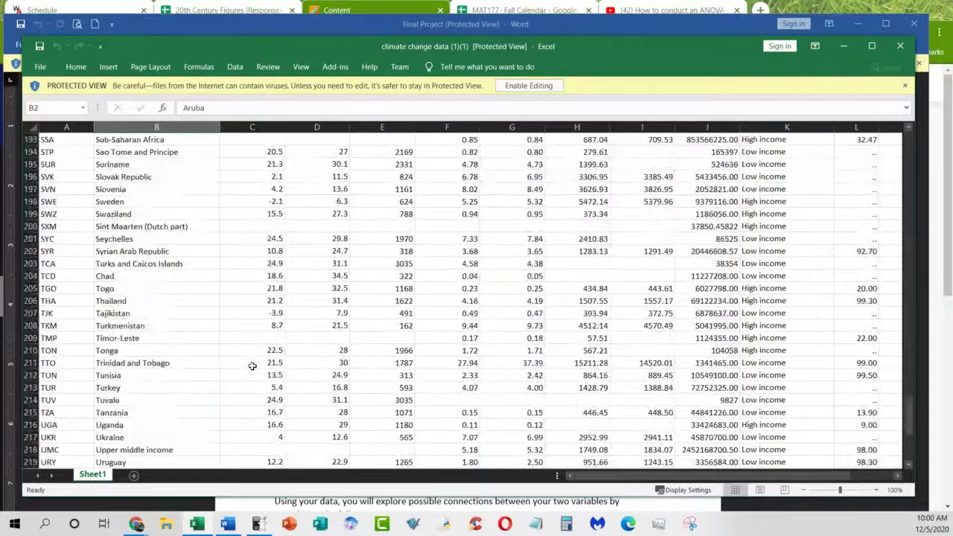
scroll(253, 365, up, 14)
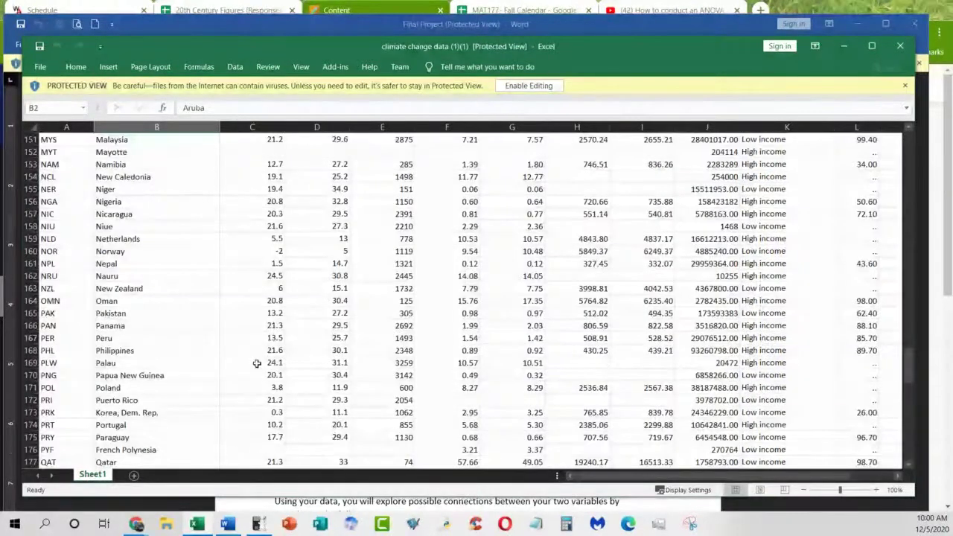
scroll(256, 362, up, 20)
scroll(275, 336, up, 18)
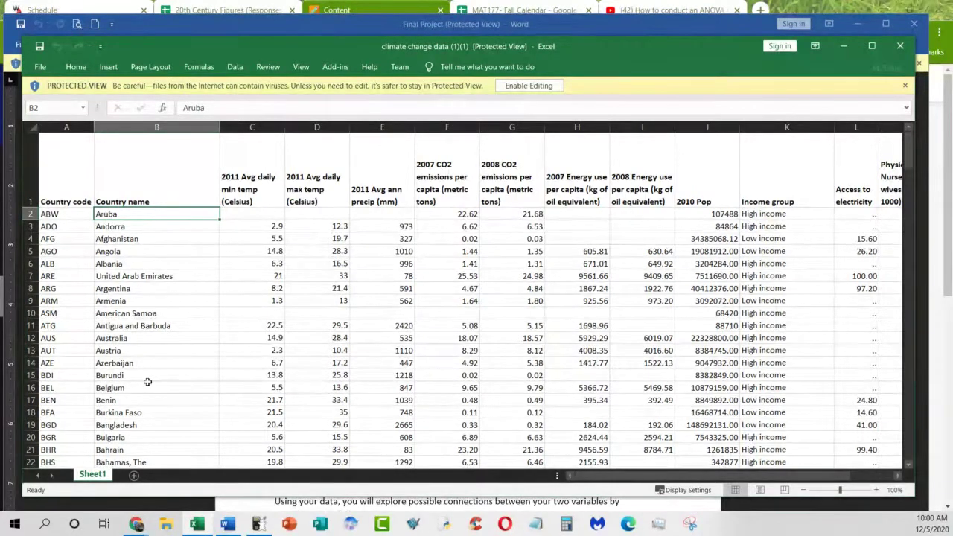
Minimize the climate data workbook and highlight the frequency tables and histograms requirement in item 3 of the Word instructions
click(843, 48)
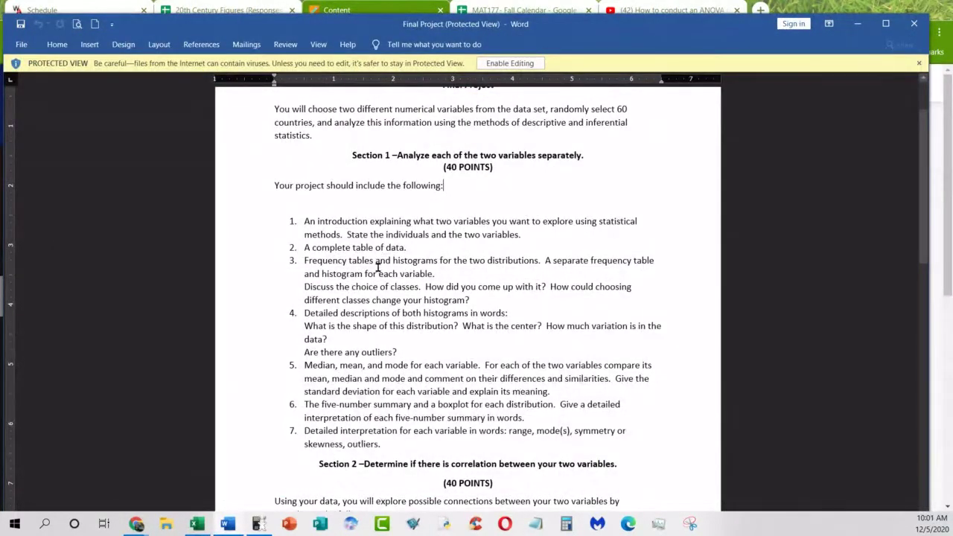
drag(300, 261, 443, 272)
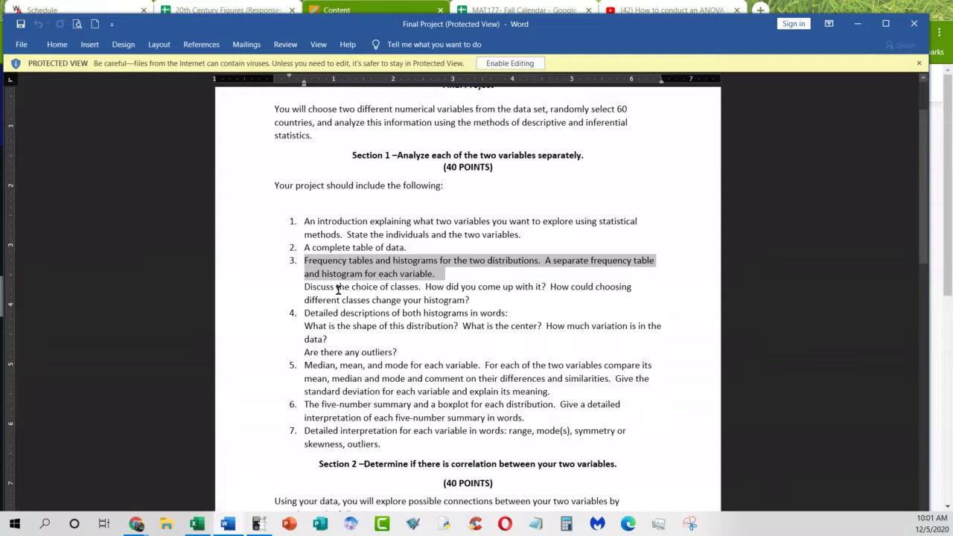
Highlight the choice of classes, shape of the distribution, and median, mean and mode phrases in Section 1, finishing at item 7
drag(336, 287, 427, 287)
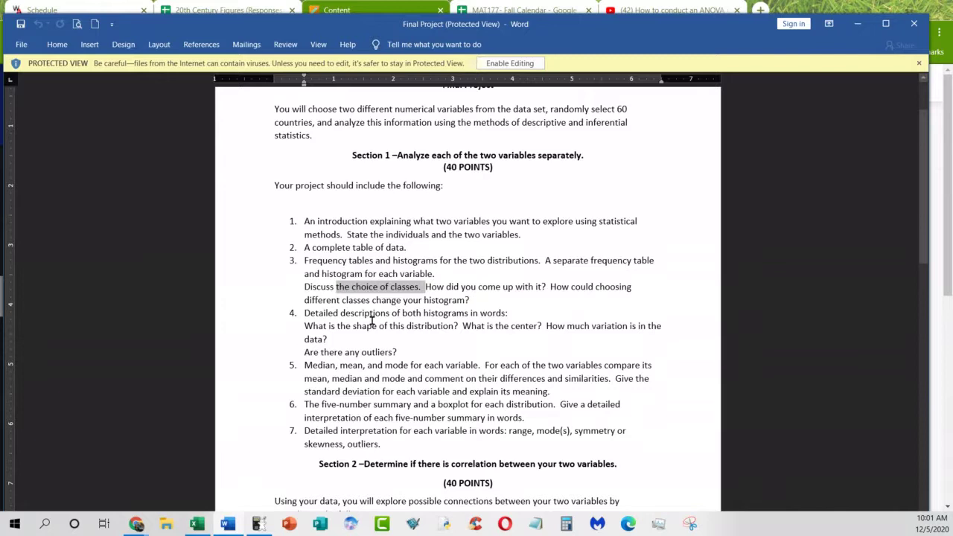
drag(338, 325, 462, 325)
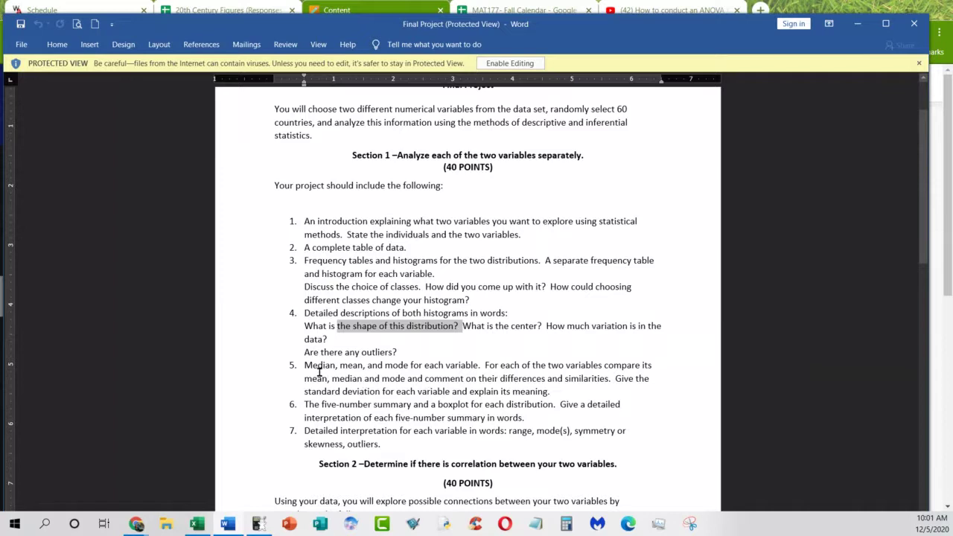
mouse_move(376, 379)
mouse_down()
mouse_move(316, 380)
mouse_move(394, 366)
mouse_move(376, 368)
mouse_up()
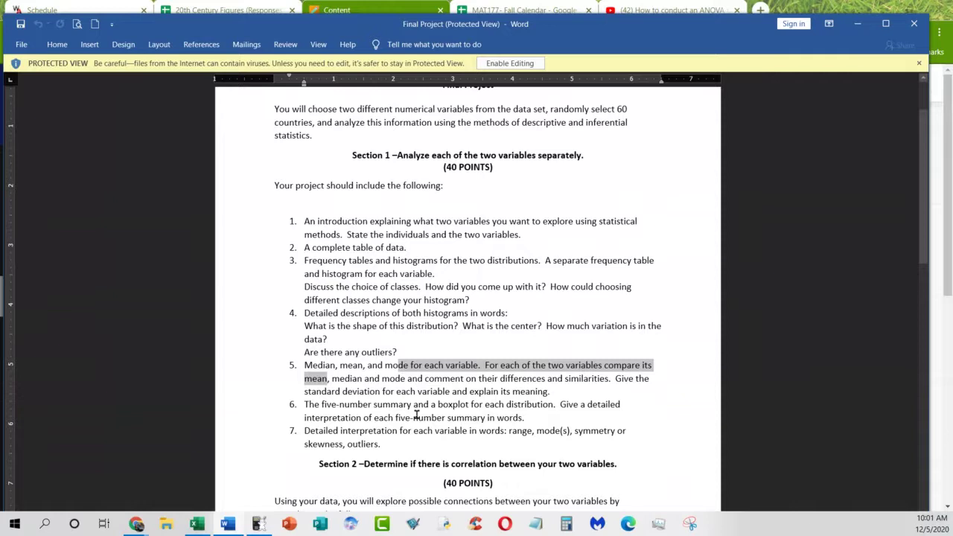
click(338, 432)
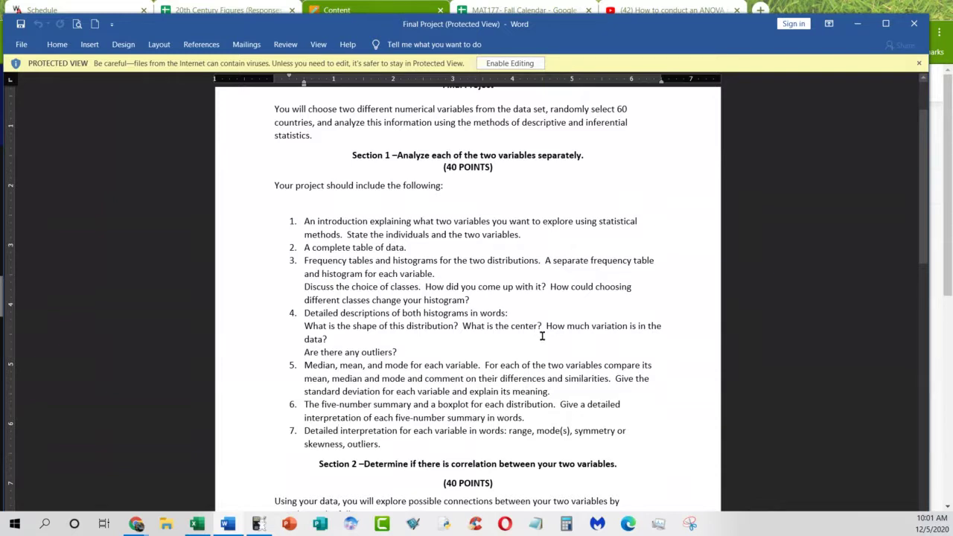
Read the Section 2 correlation requirements and the Section 3 Global Income Groups requirements in the Word instructions
scroll(542, 336, down, 3)
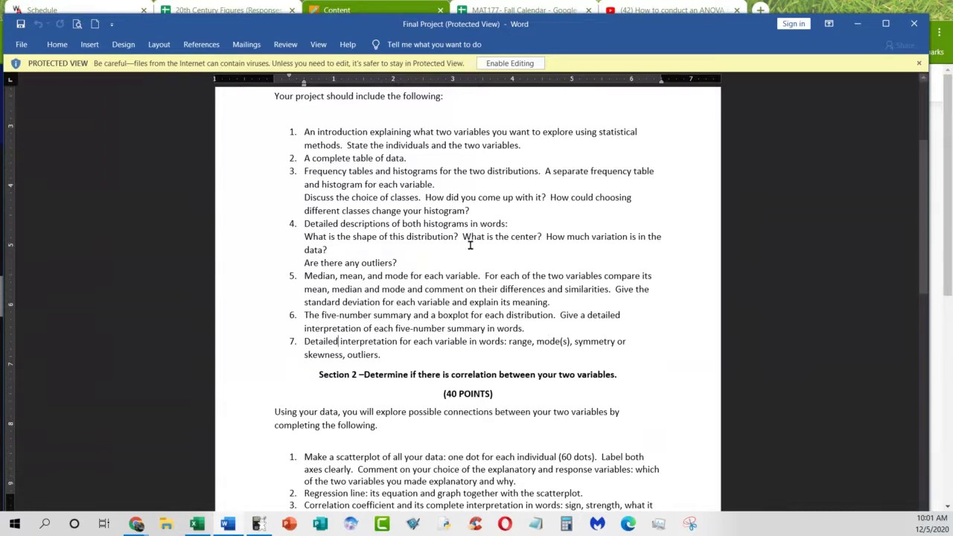
scroll(469, 246, down, 3)
scroll(447, 270, down, 4)
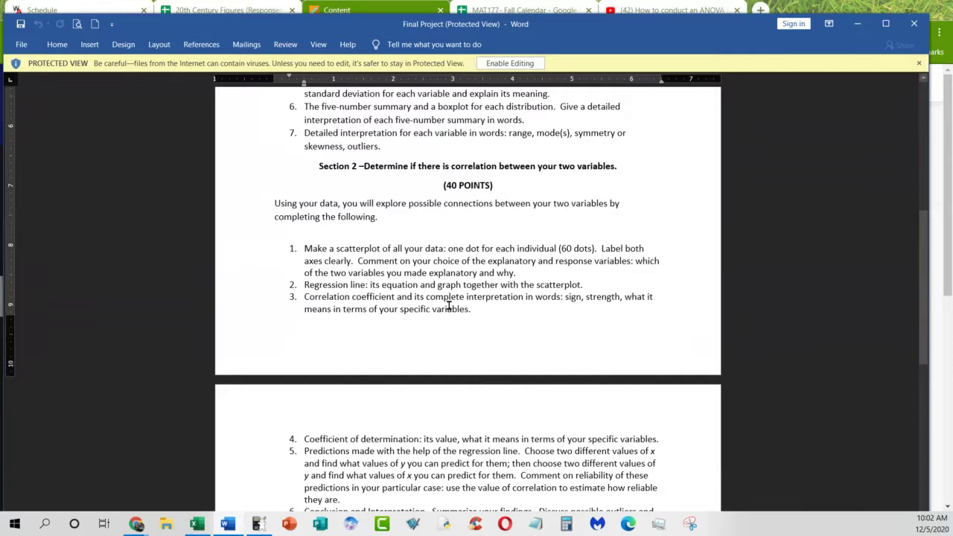
scroll(449, 306, down, 3)
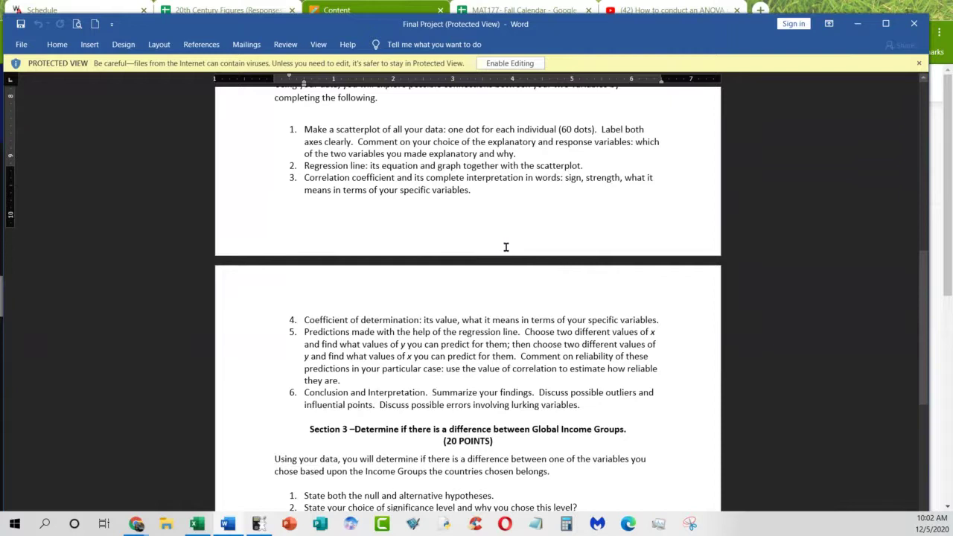
scroll(506, 246, down, 5)
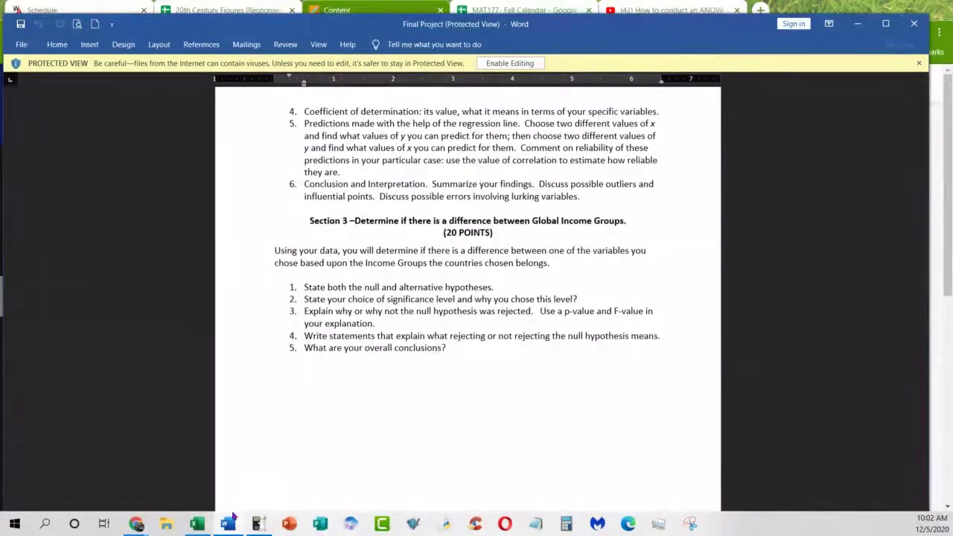
Switch to the climate data workbook and examine the Income group column from Aruba down to the rows around Liberia
click(196, 524)
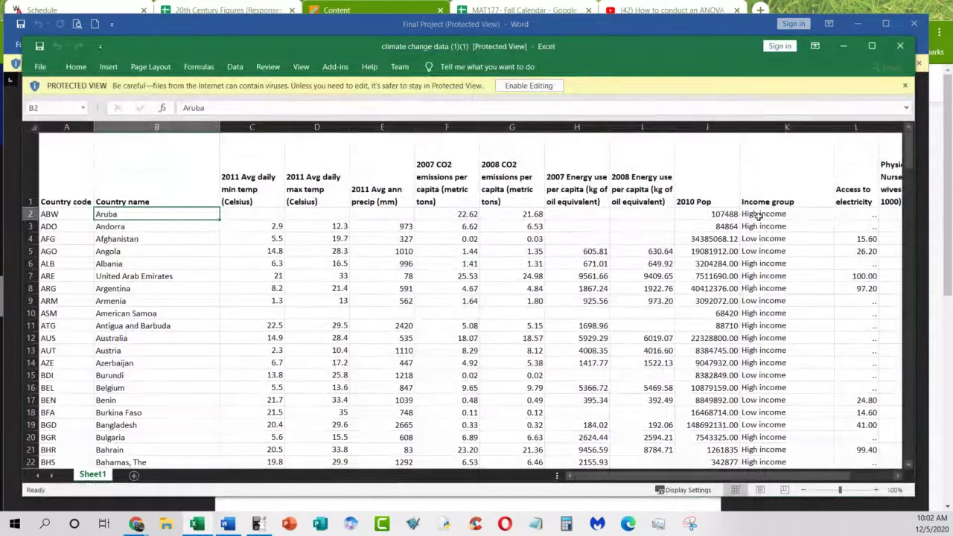
click(755, 215)
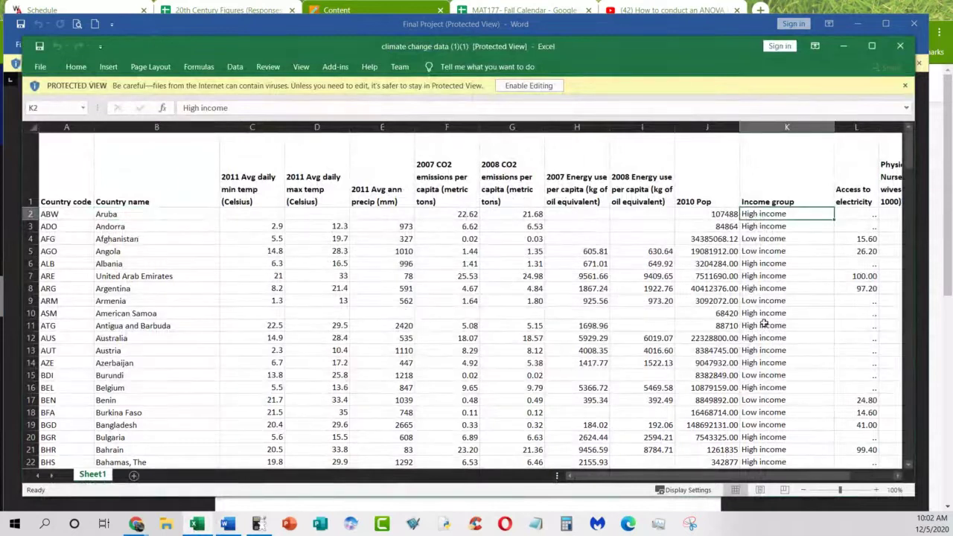
click(763, 325)
scroll(770, 342, down, 6)
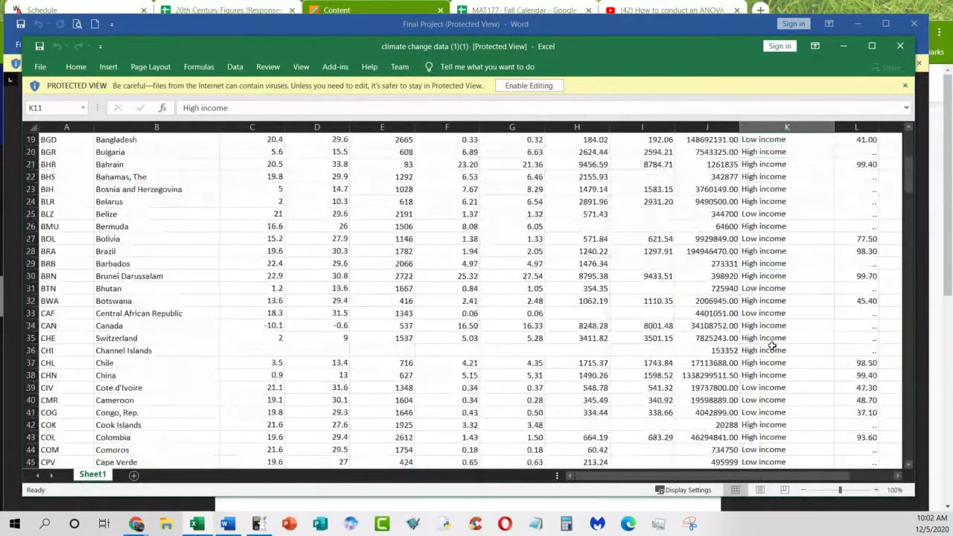
scroll(772, 346, down, 4)
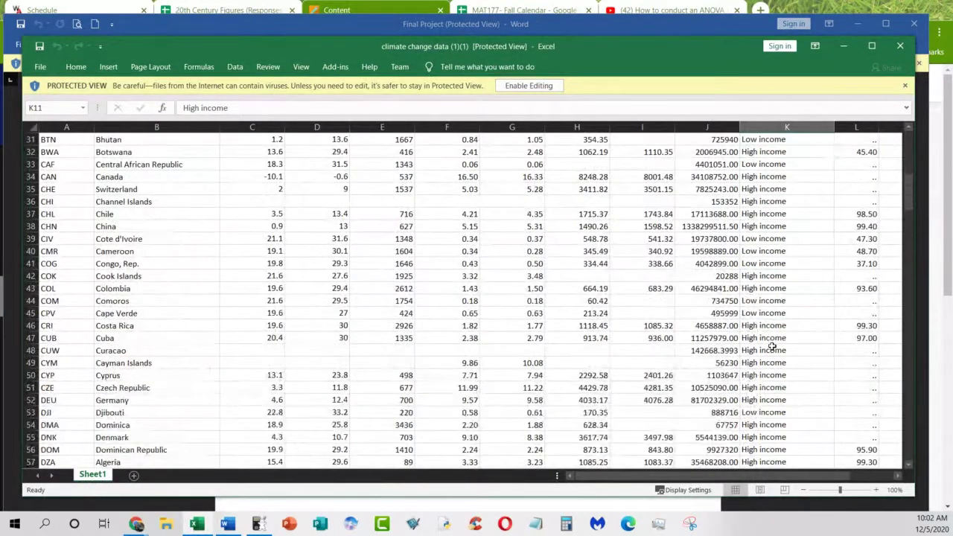
scroll(772, 347, down, 3)
scroll(772, 347, down, 1)
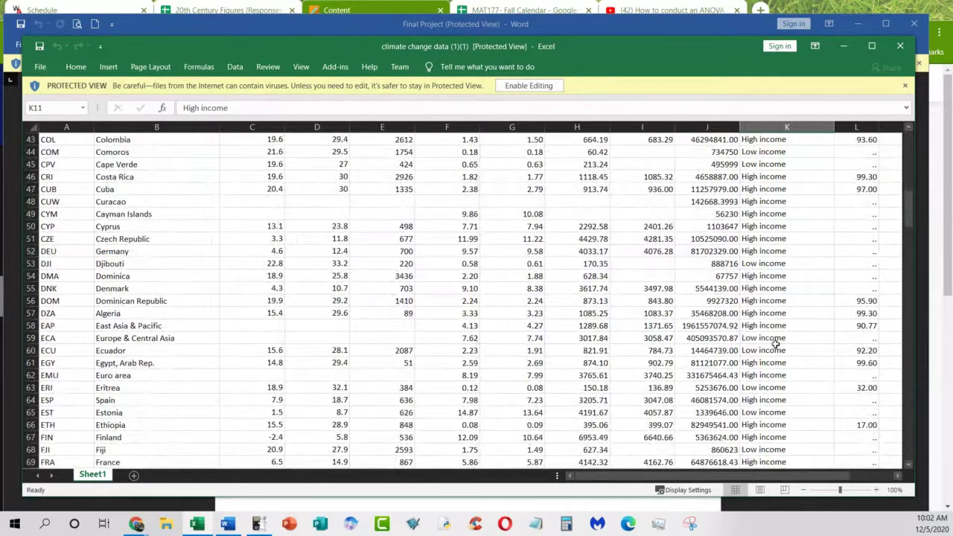
scroll(776, 343, down, 4)
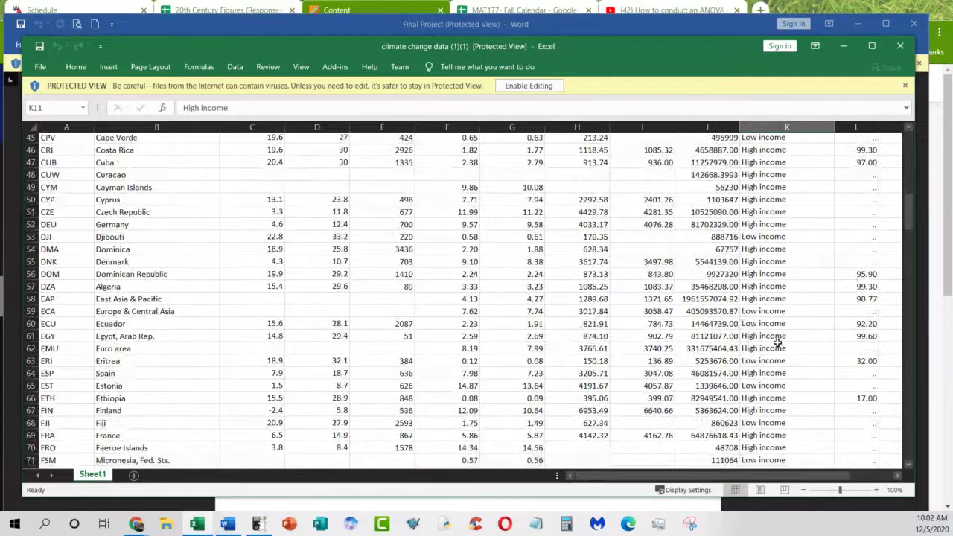
scroll(778, 341, down, 5)
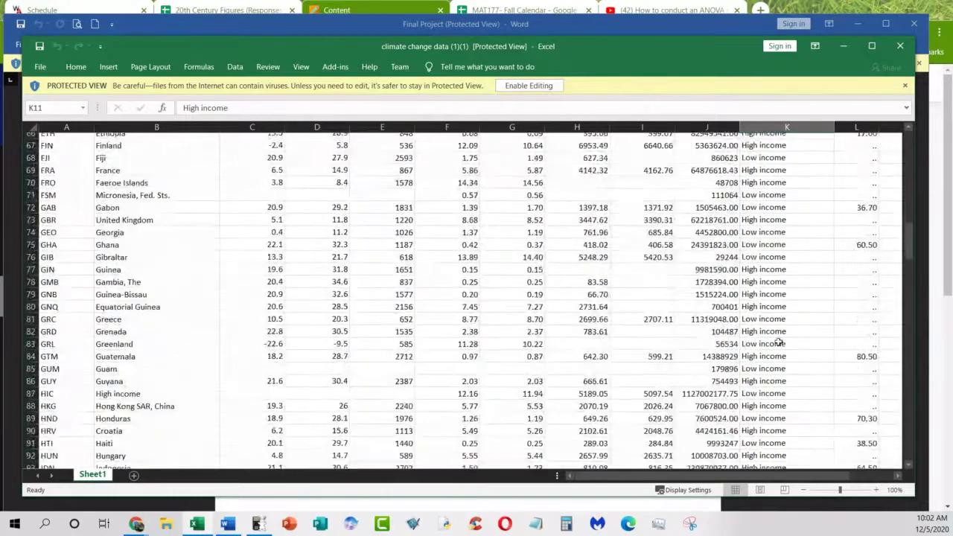
scroll(778, 341, down, 1)
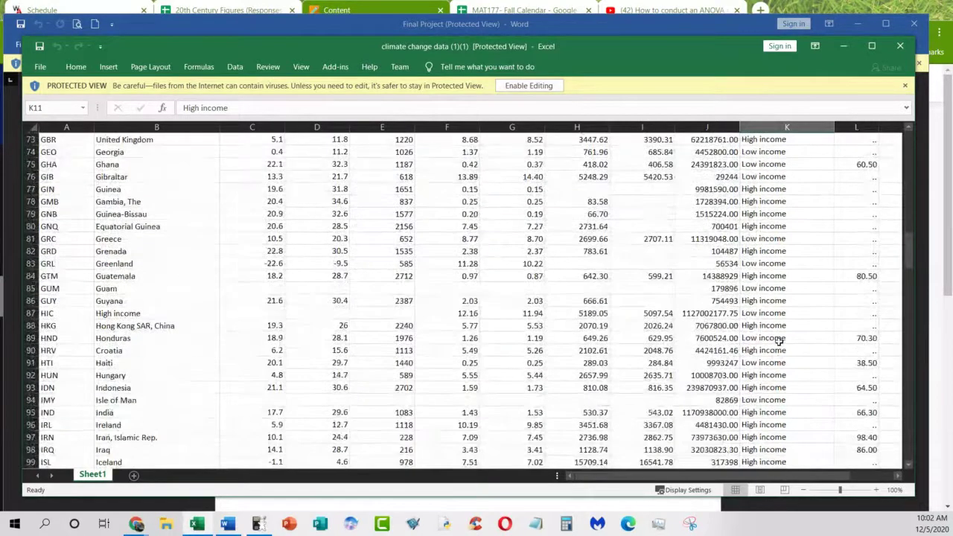
scroll(778, 341, down, 1)
scroll(777, 341, up, 3)
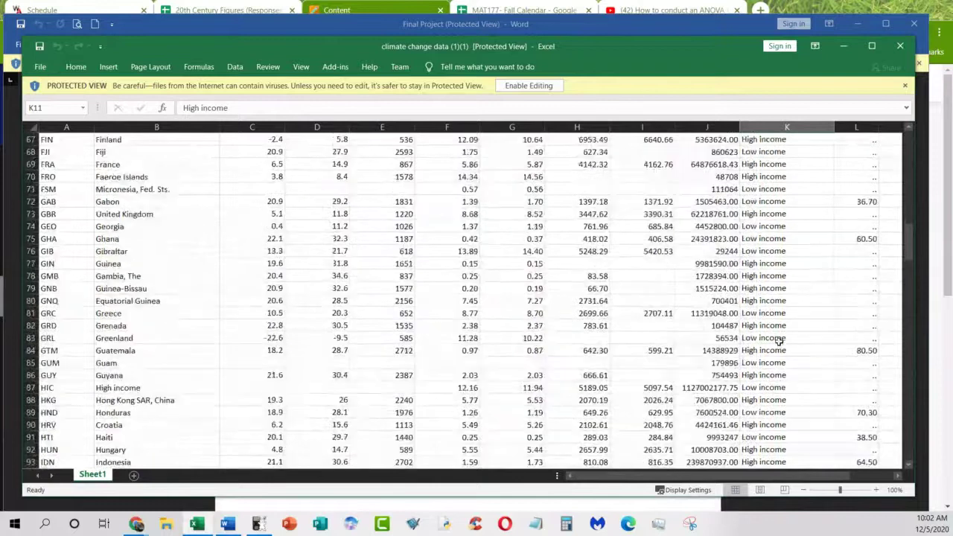
scroll(778, 341, down, 8)
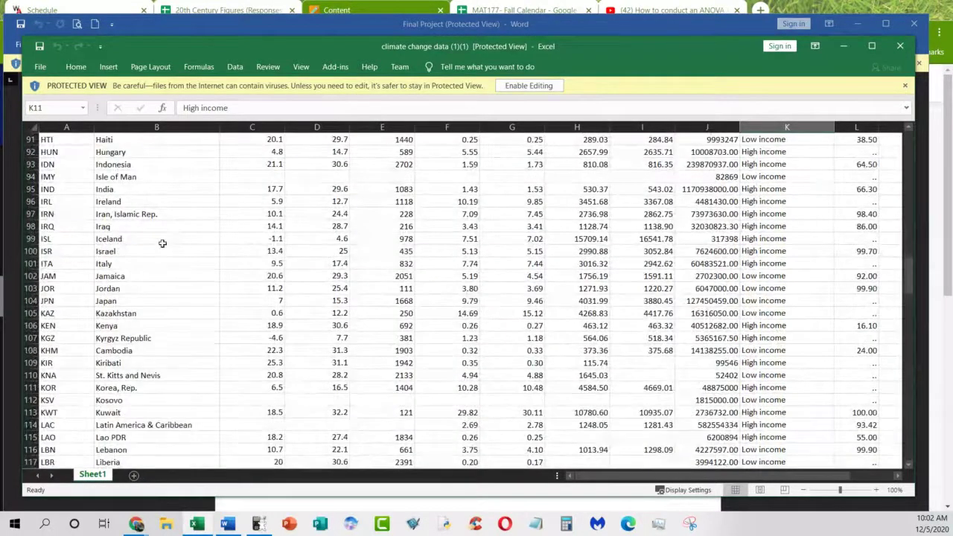
Point out the HIC row by selecting its country code and name cells, followed by its Income group cell
scroll(161, 244, up, 1)
scroll(162, 243, up, 2)
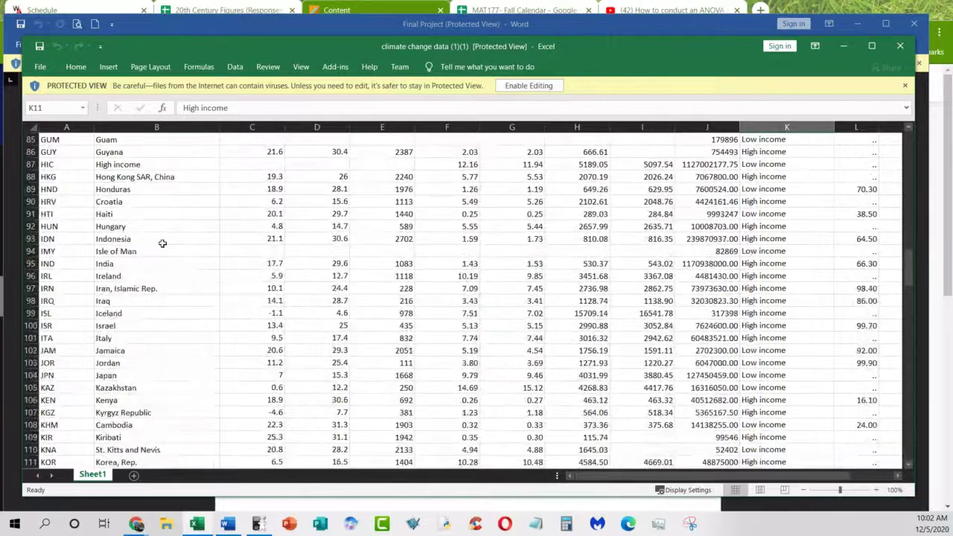
scroll(163, 244, up, 1)
click(140, 202)
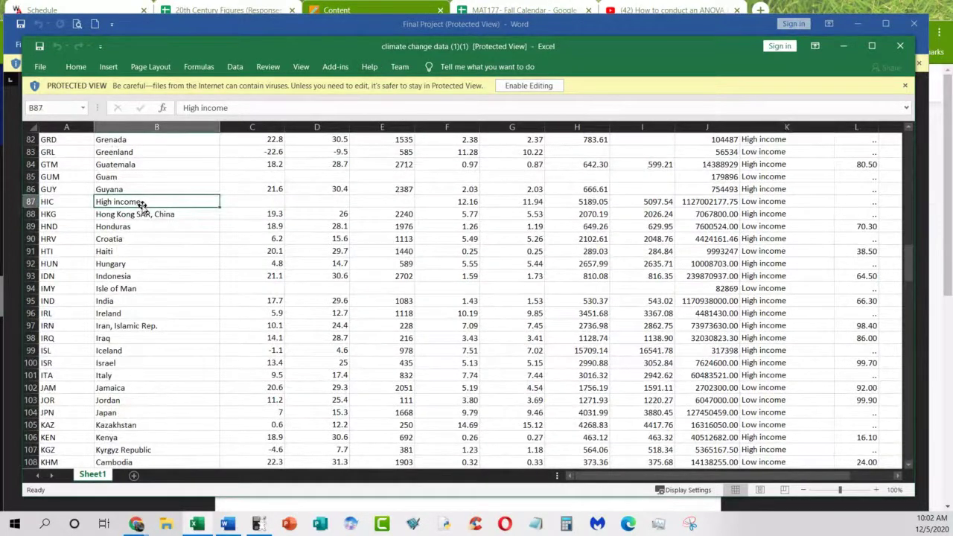
click(55, 202)
drag(94, 200, 178, 205)
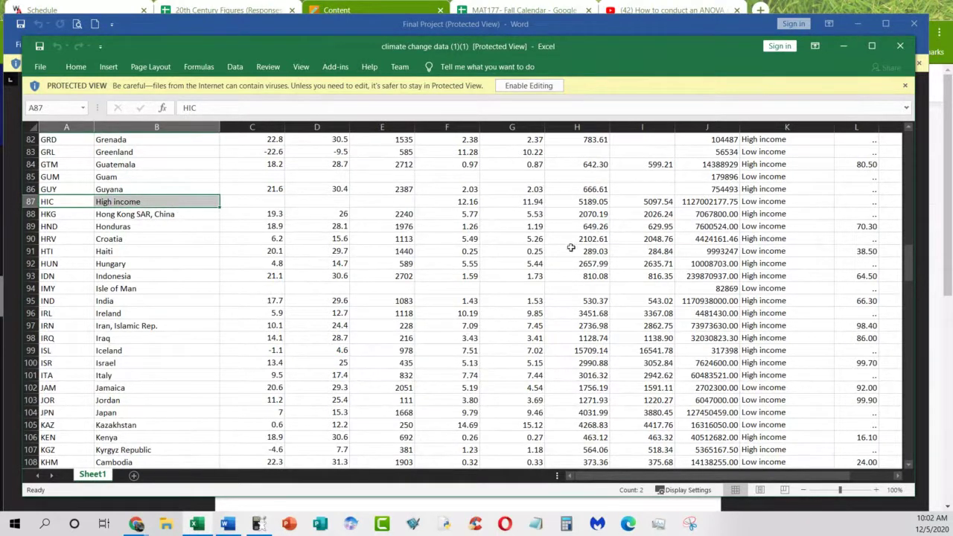
click(765, 204)
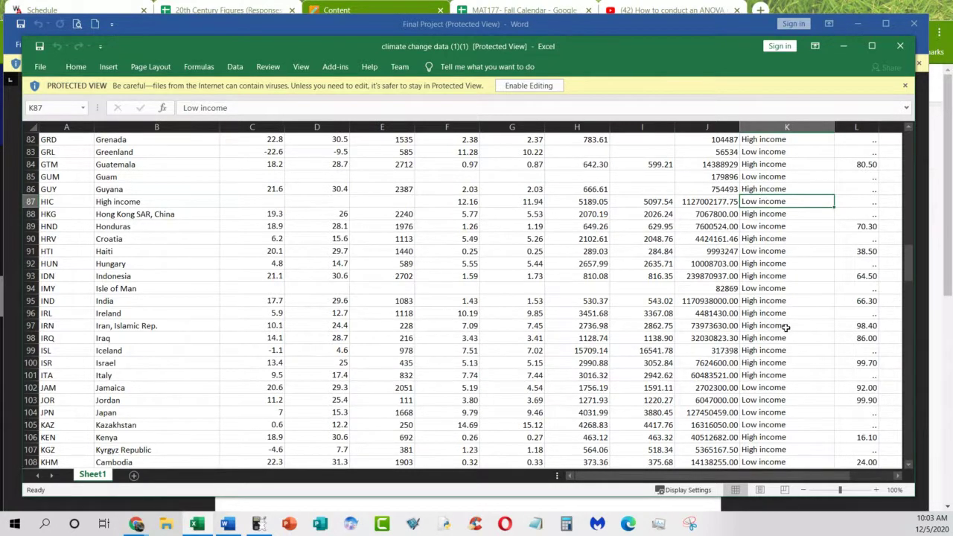
Look through more of the Income group column, return to the first countries and select Afghanistan's income group
scroll(785, 329, down, 9)
scroll(788, 330, up, 10)
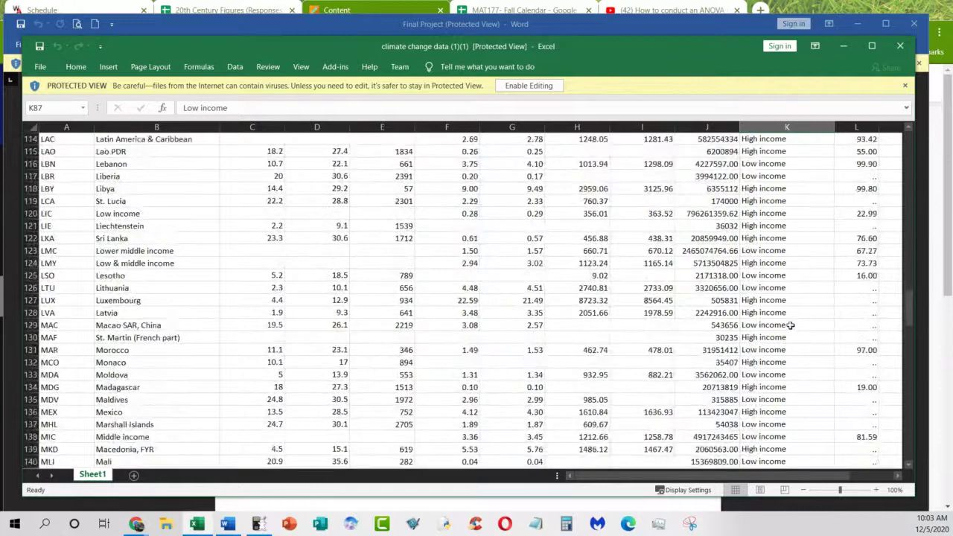
scroll(789, 315, up, 8)
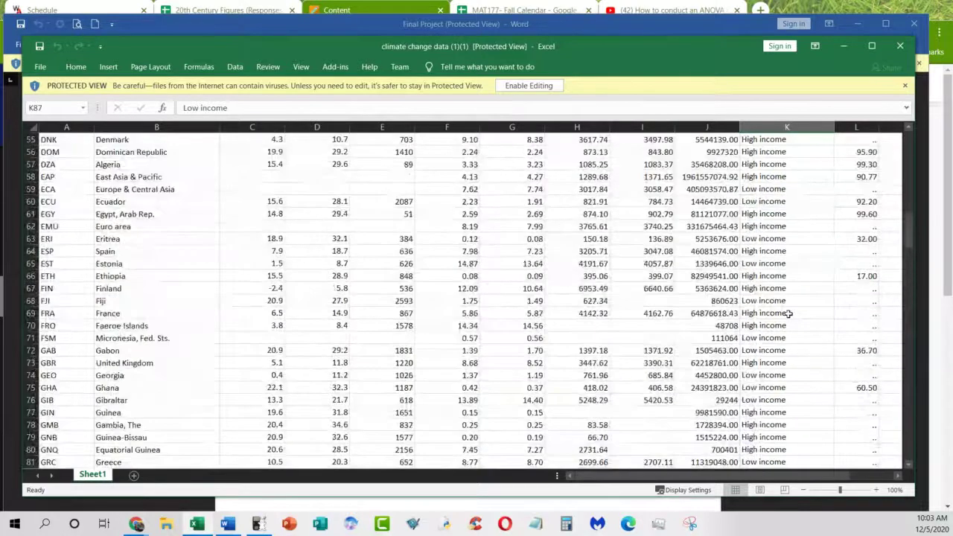
scroll(787, 314, up, 3)
scroll(785, 264, up, 7)
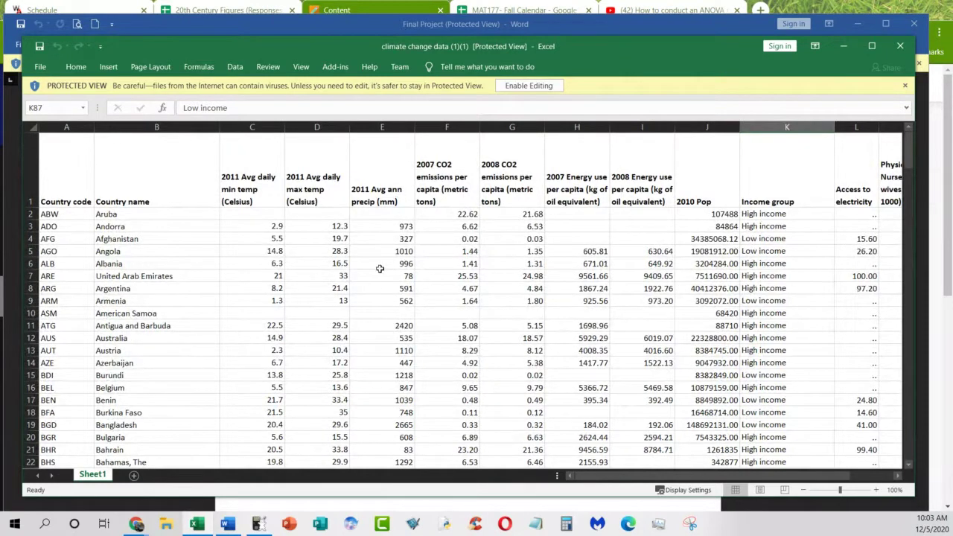
click(767, 235)
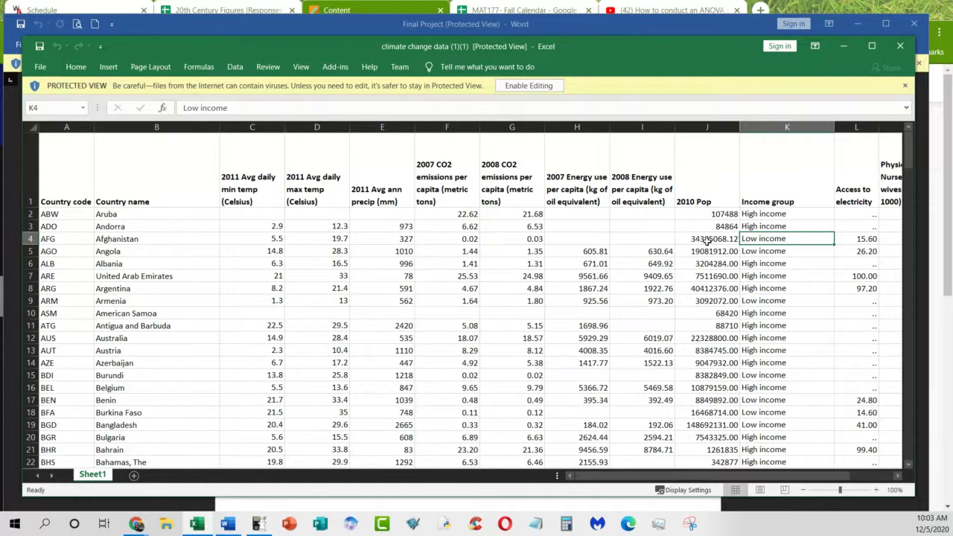
Return to the Word instructions, review Sections 3 and 2, and close both the document and the climate data workbook
click(416, 28)
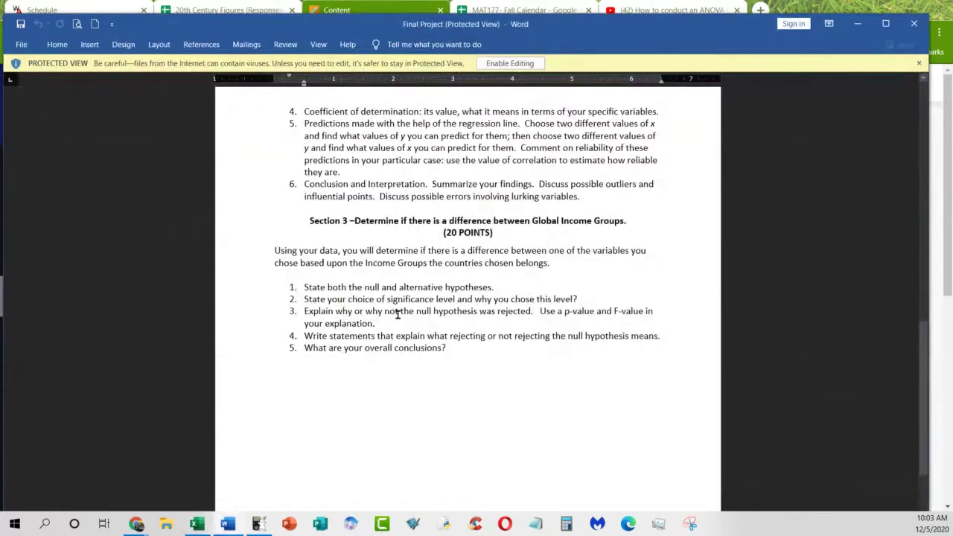
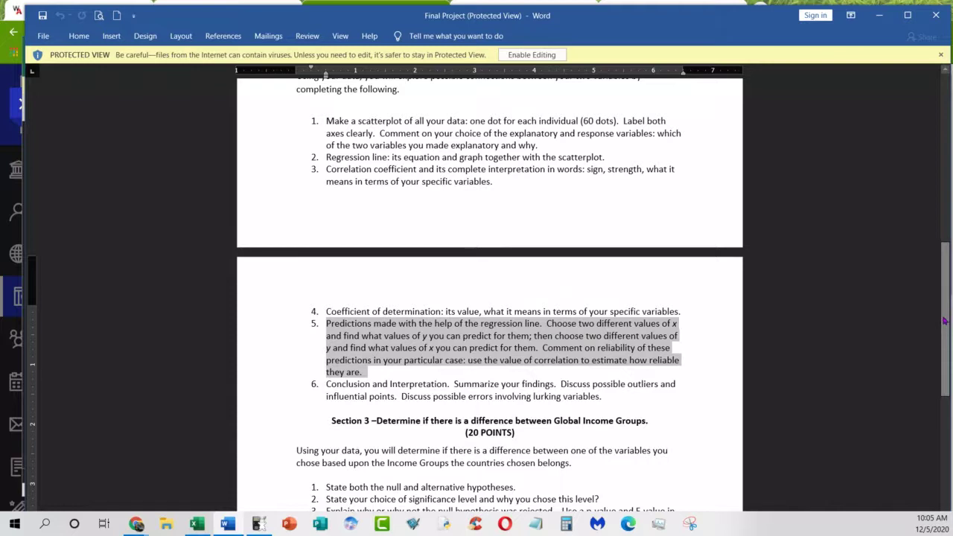
drag(942, 313, 943, 265)
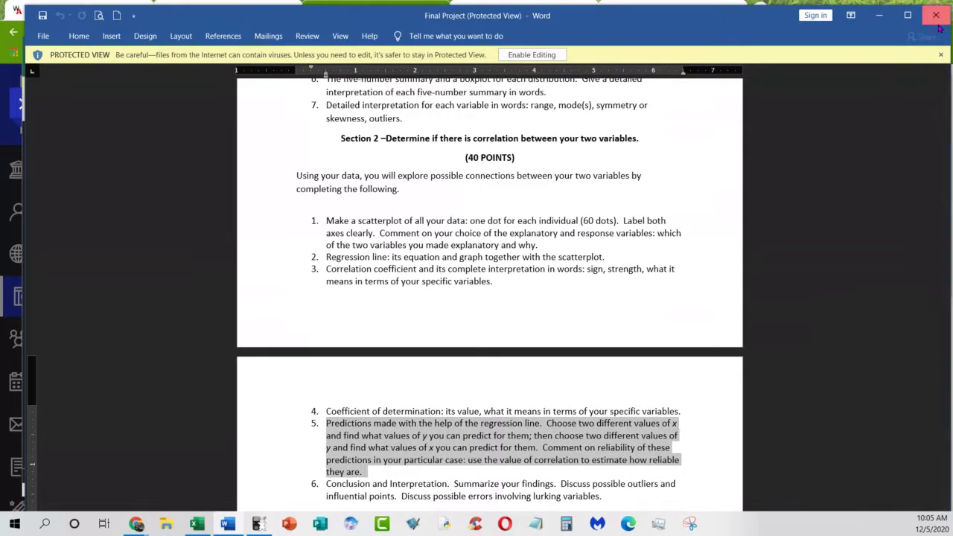
click(935, 15)
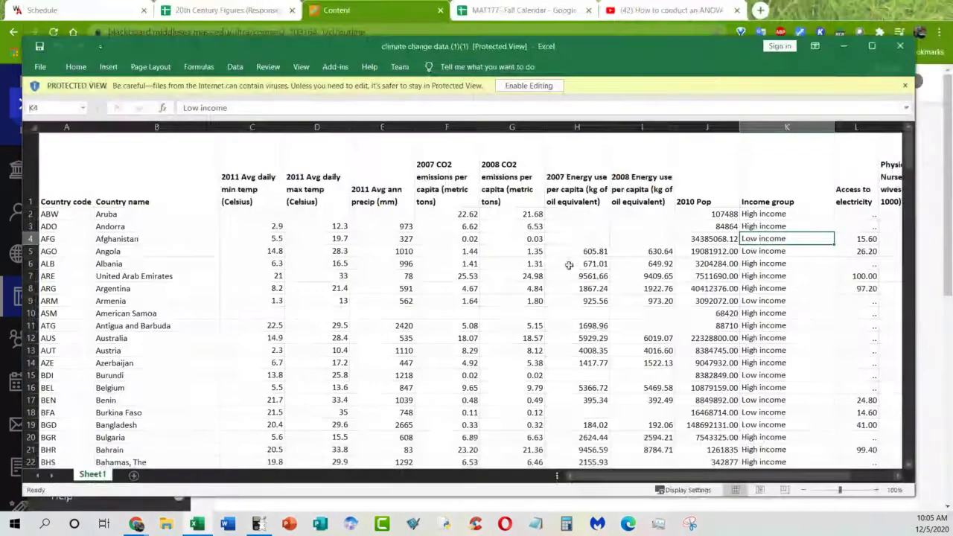
click(900, 47)
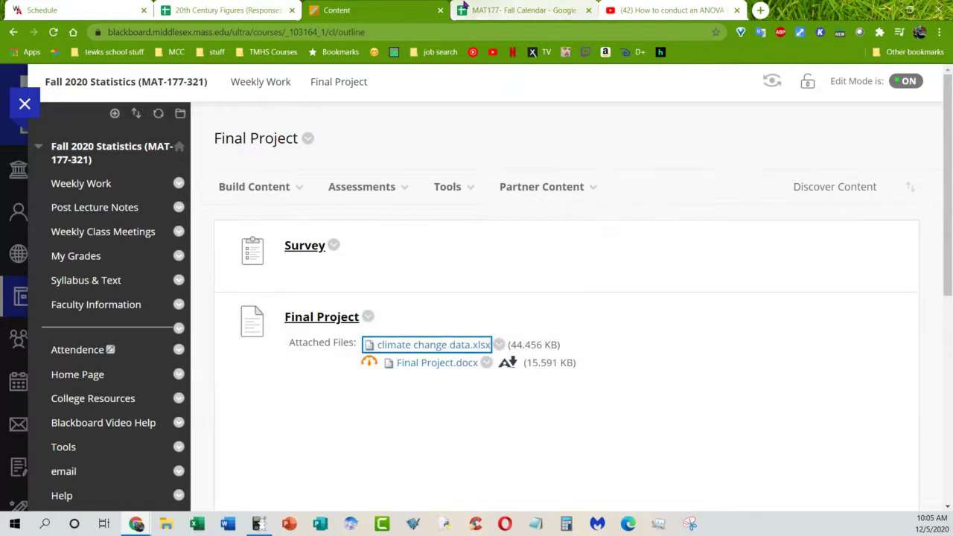
Bring up the 20th Century Figures responses sheet and the MAT177 Fall Calendar to check the remaining class dates
click(253, 11)
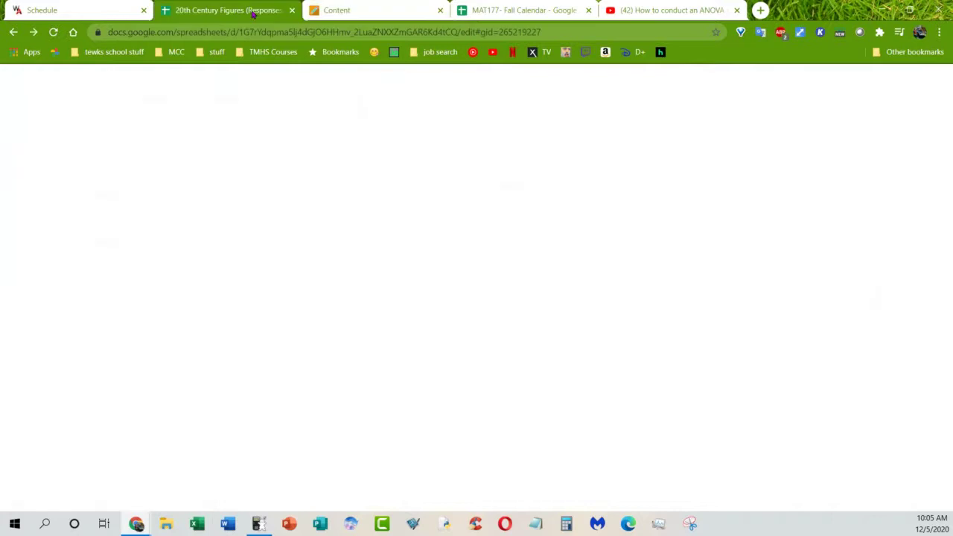
click(525, 10)
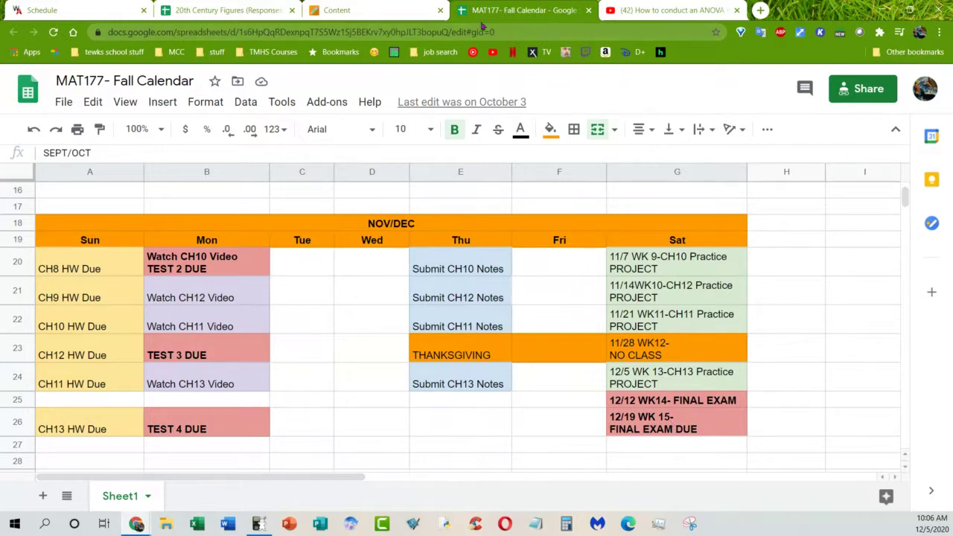
Switch to WebAssign, open the gradebook for MAT 177 section 321 and examine the students' homework averages
click(96, 11)
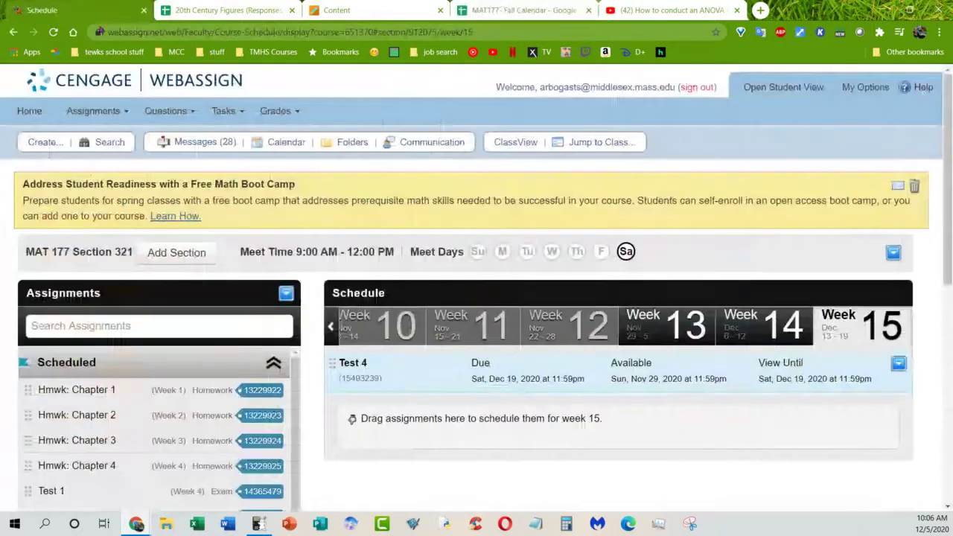
click(274, 112)
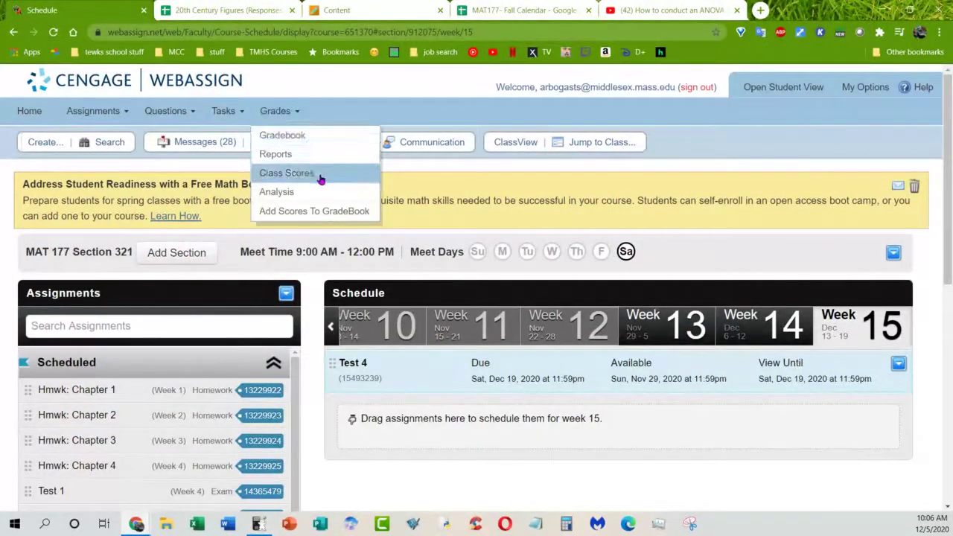
click(305, 142)
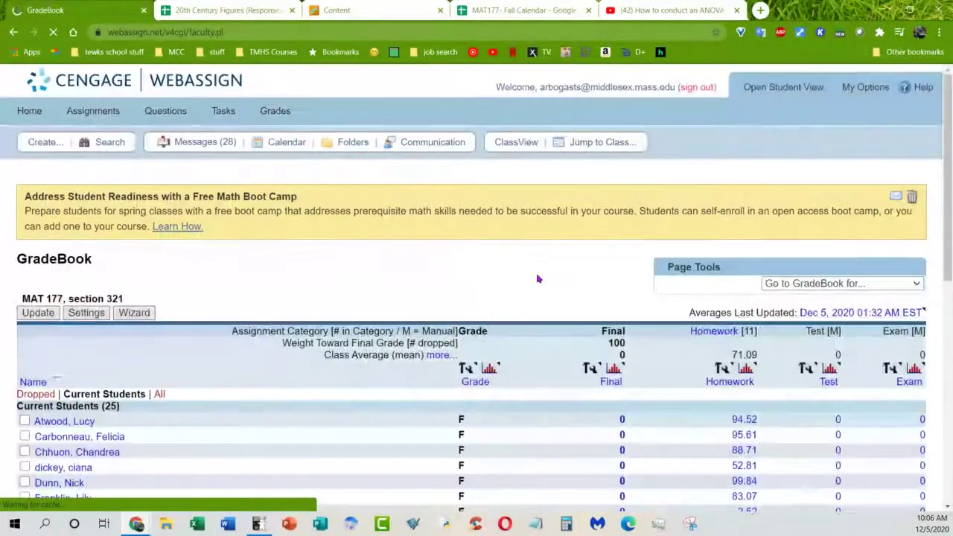
scroll(678, 325, down, 1)
scroll(679, 325, down, 3)
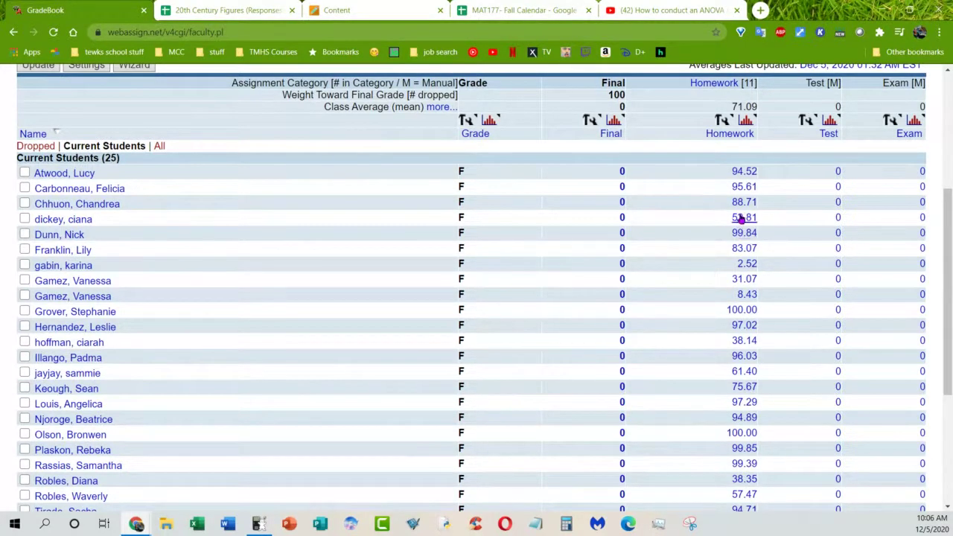
click(751, 250)
Switch to the Weekly Class Meeting session and look through its attendee list down to the inactive participants
click(400, 10)
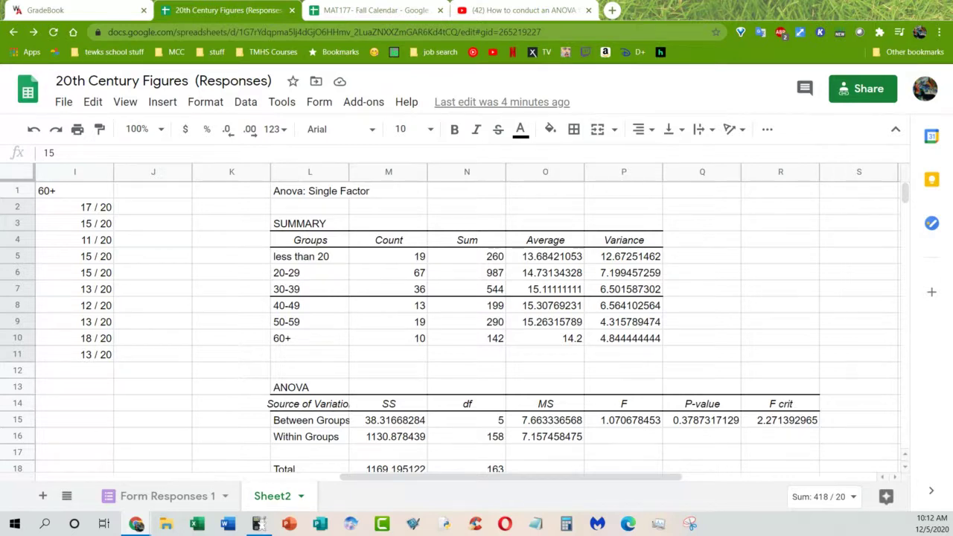
drag(89, 156, 454, 5)
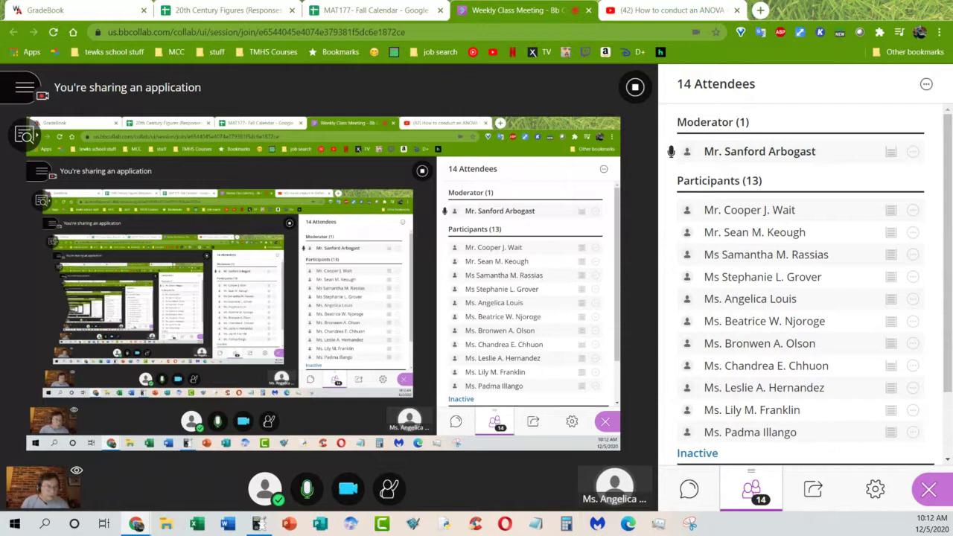
scroll(791, 336, down, 2)
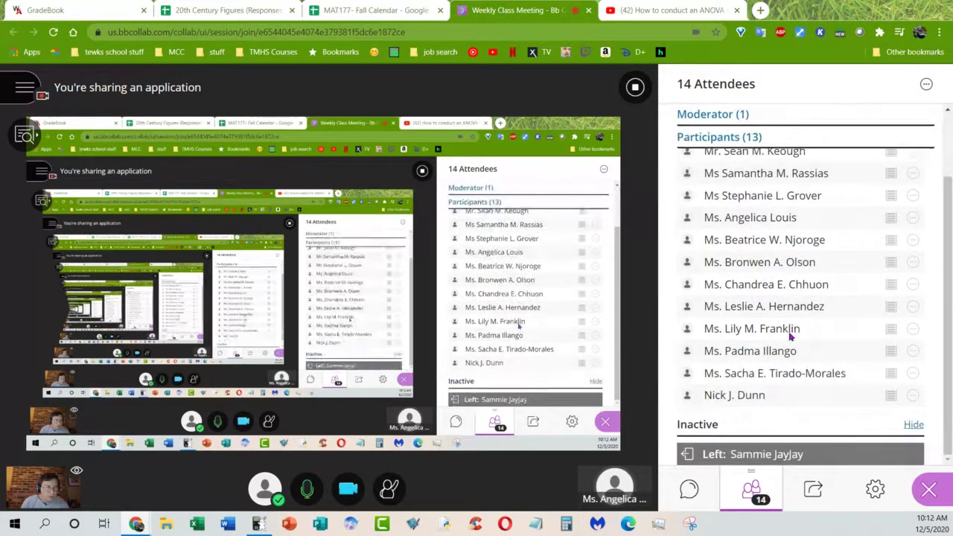